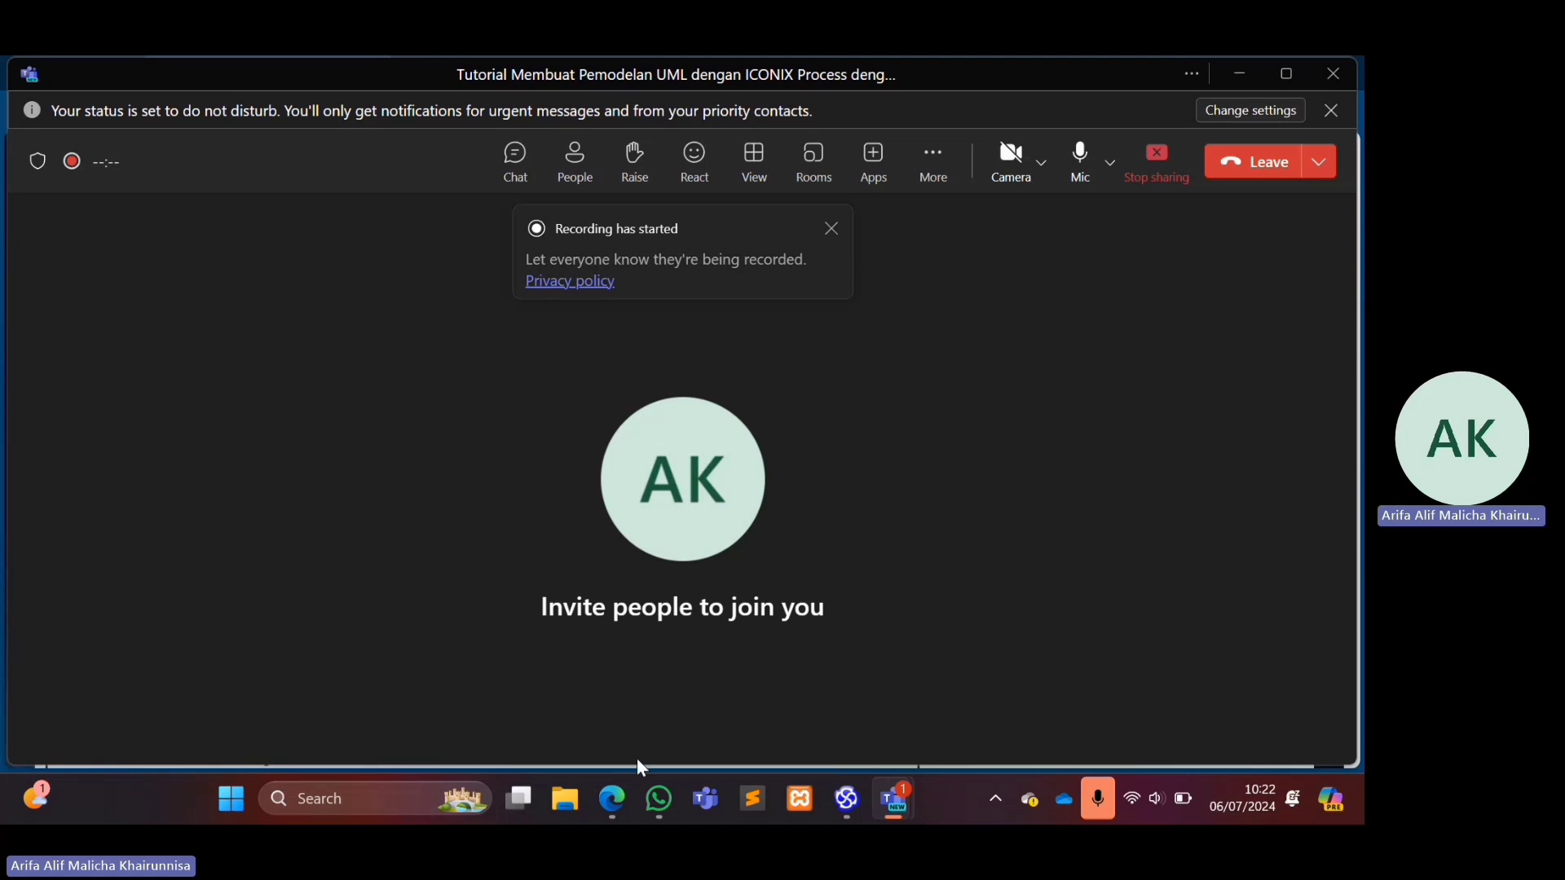
Review the Sparx Systems Enterprise Architect 2020 download page and its installation guide page in the browser.
left_click(612, 799)
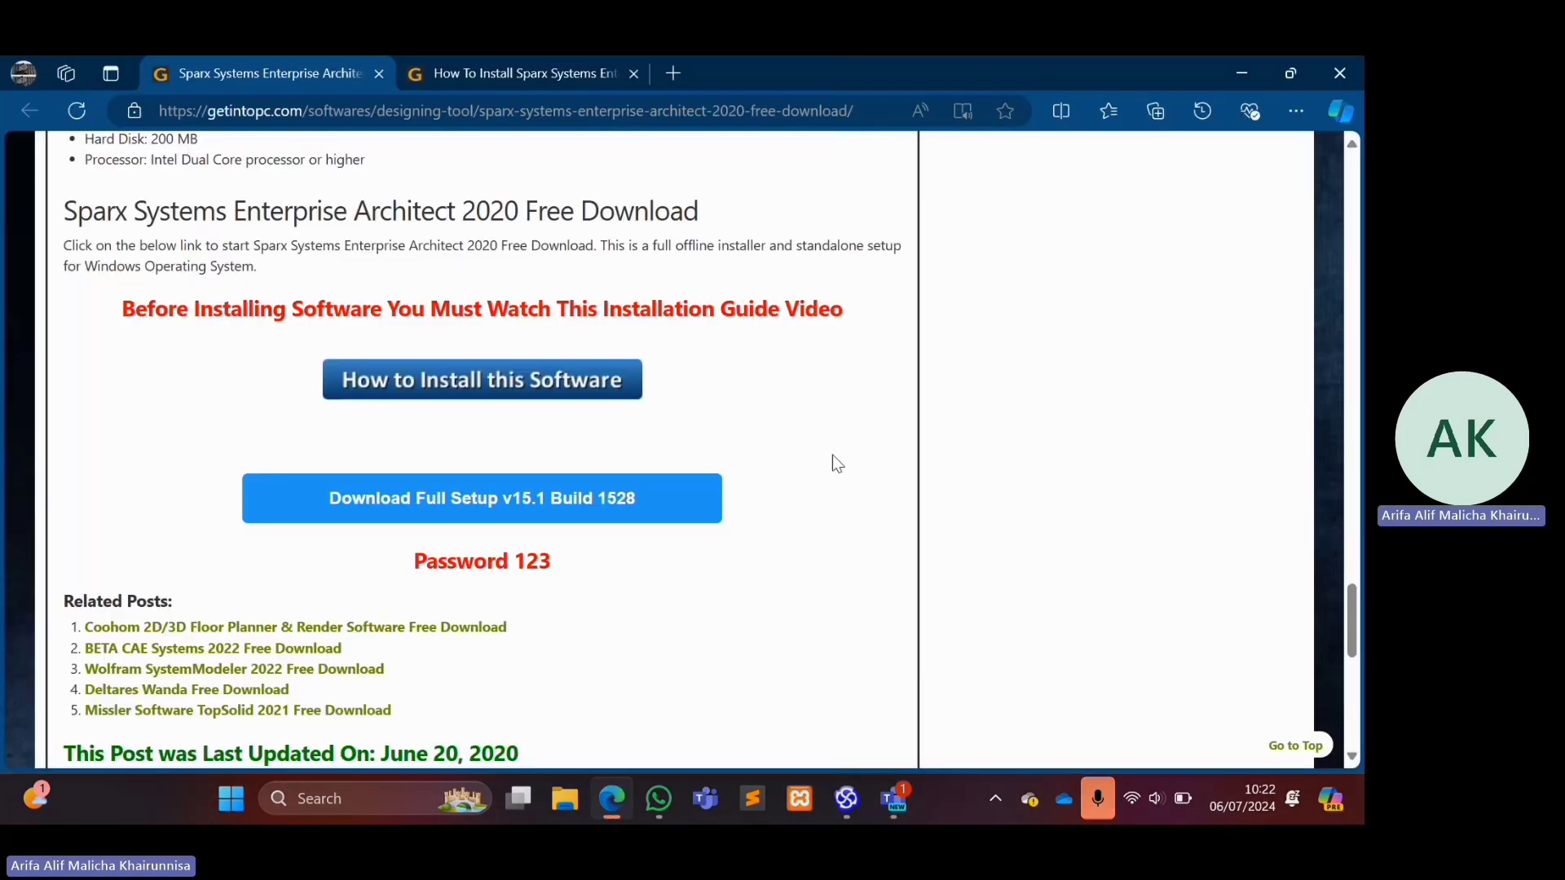
scroll(832, 454, "up", 4)
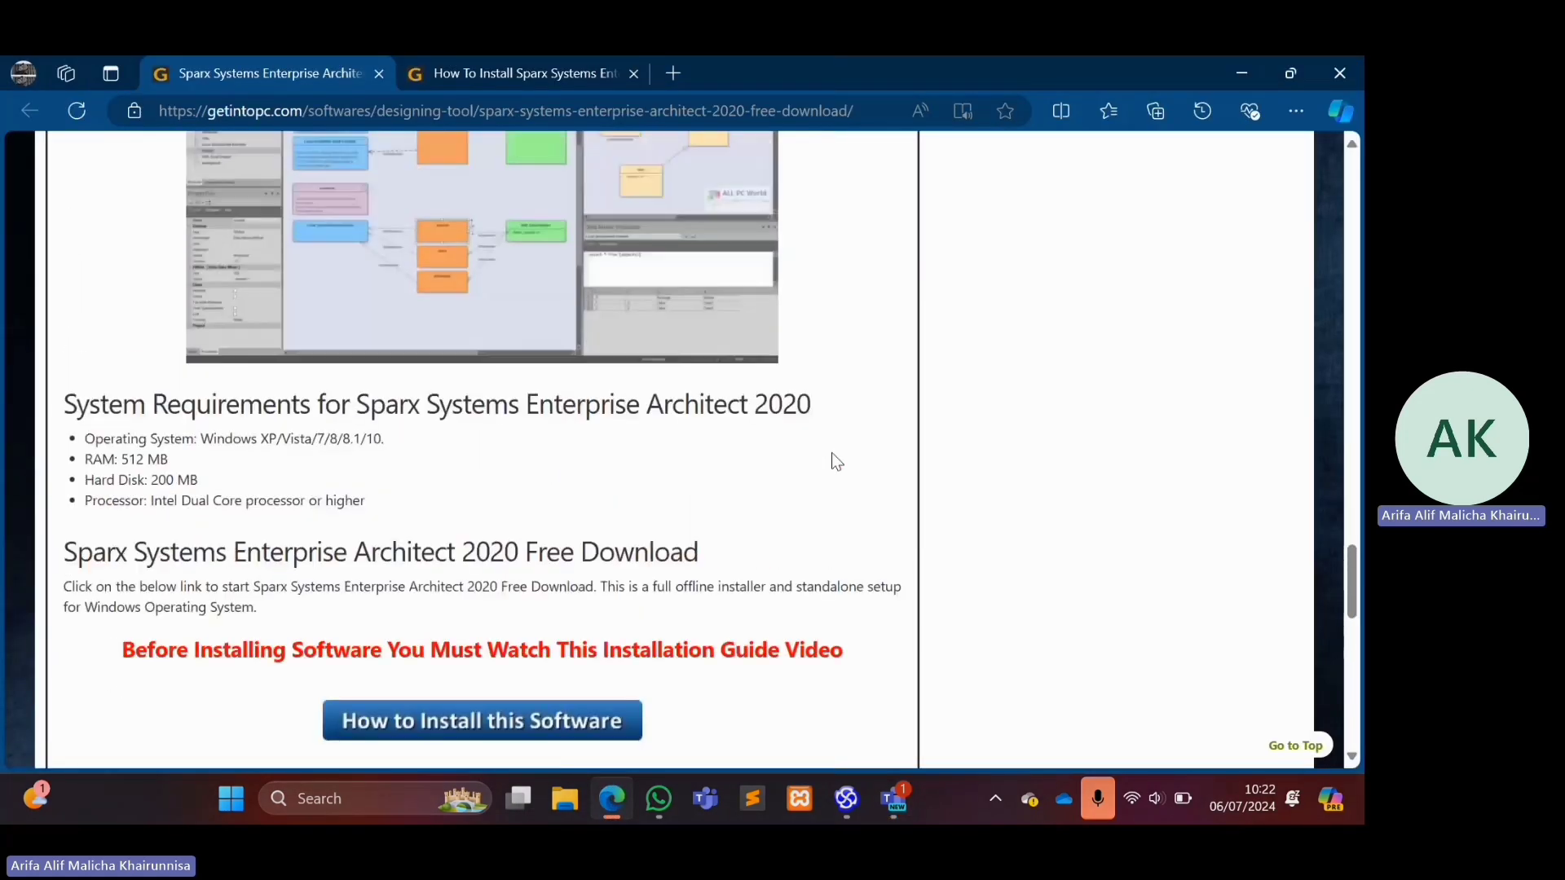
scroll(837, 460, "down", 2)
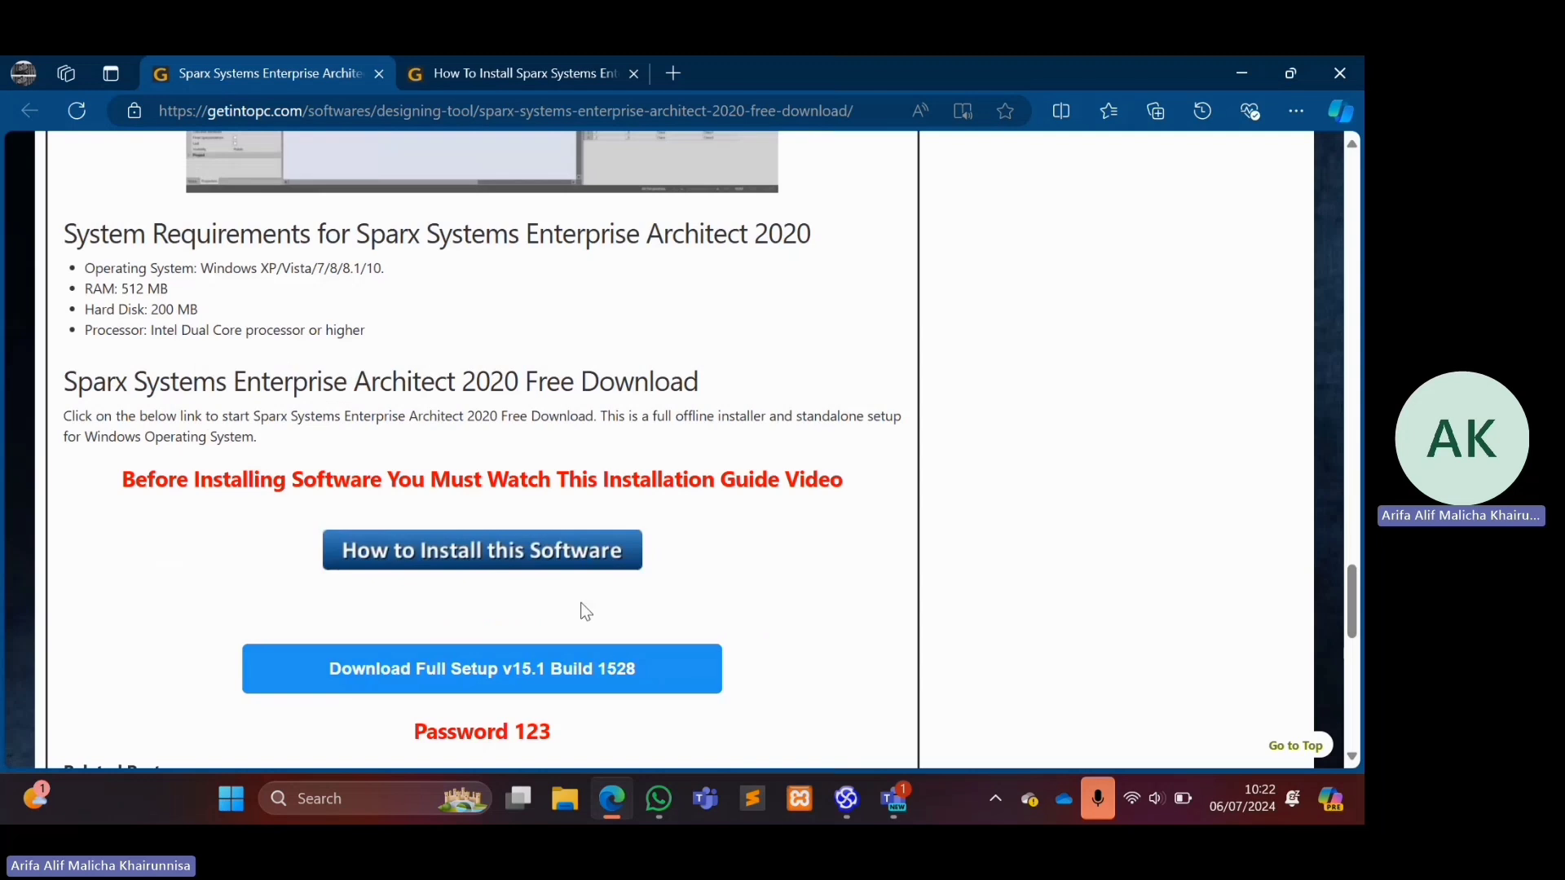
scroll(585, 611, "down", 2)
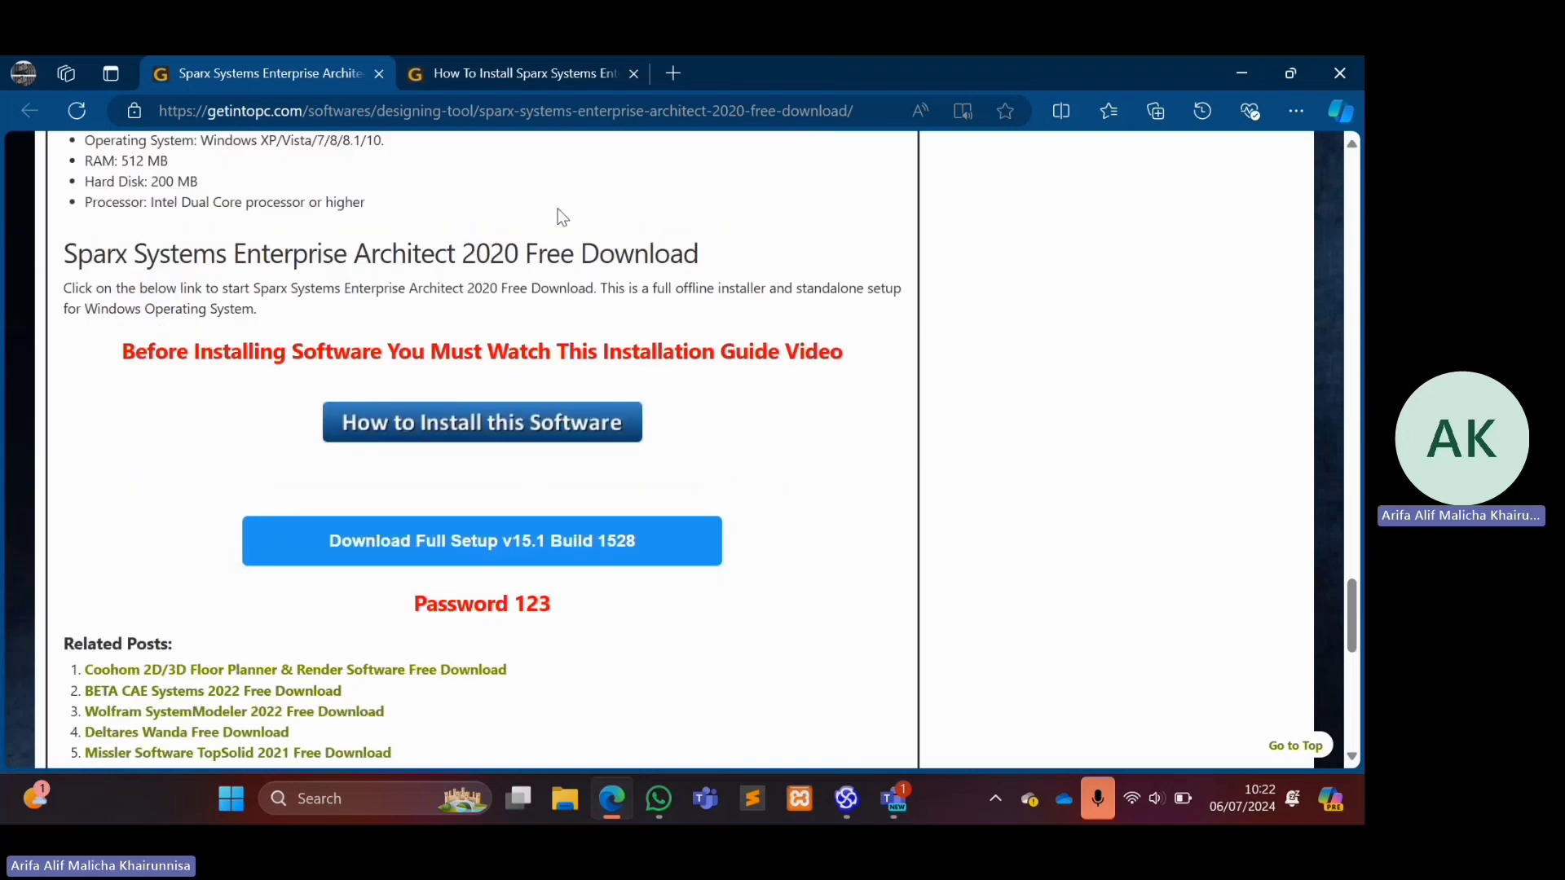
left_click(458, 73)
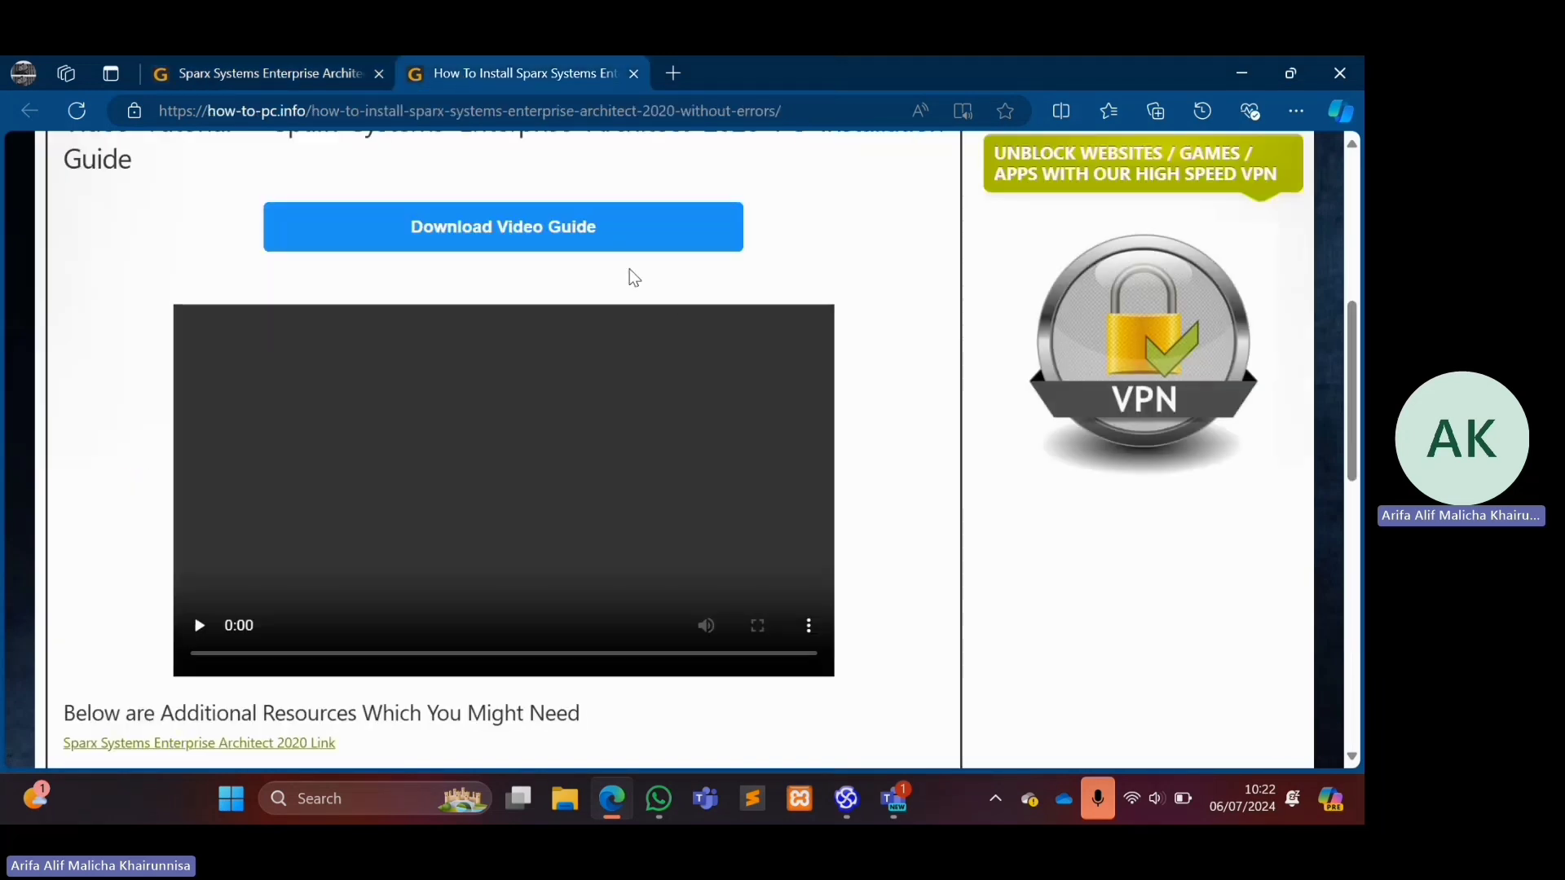
scroll(384, 417, "up", 1)
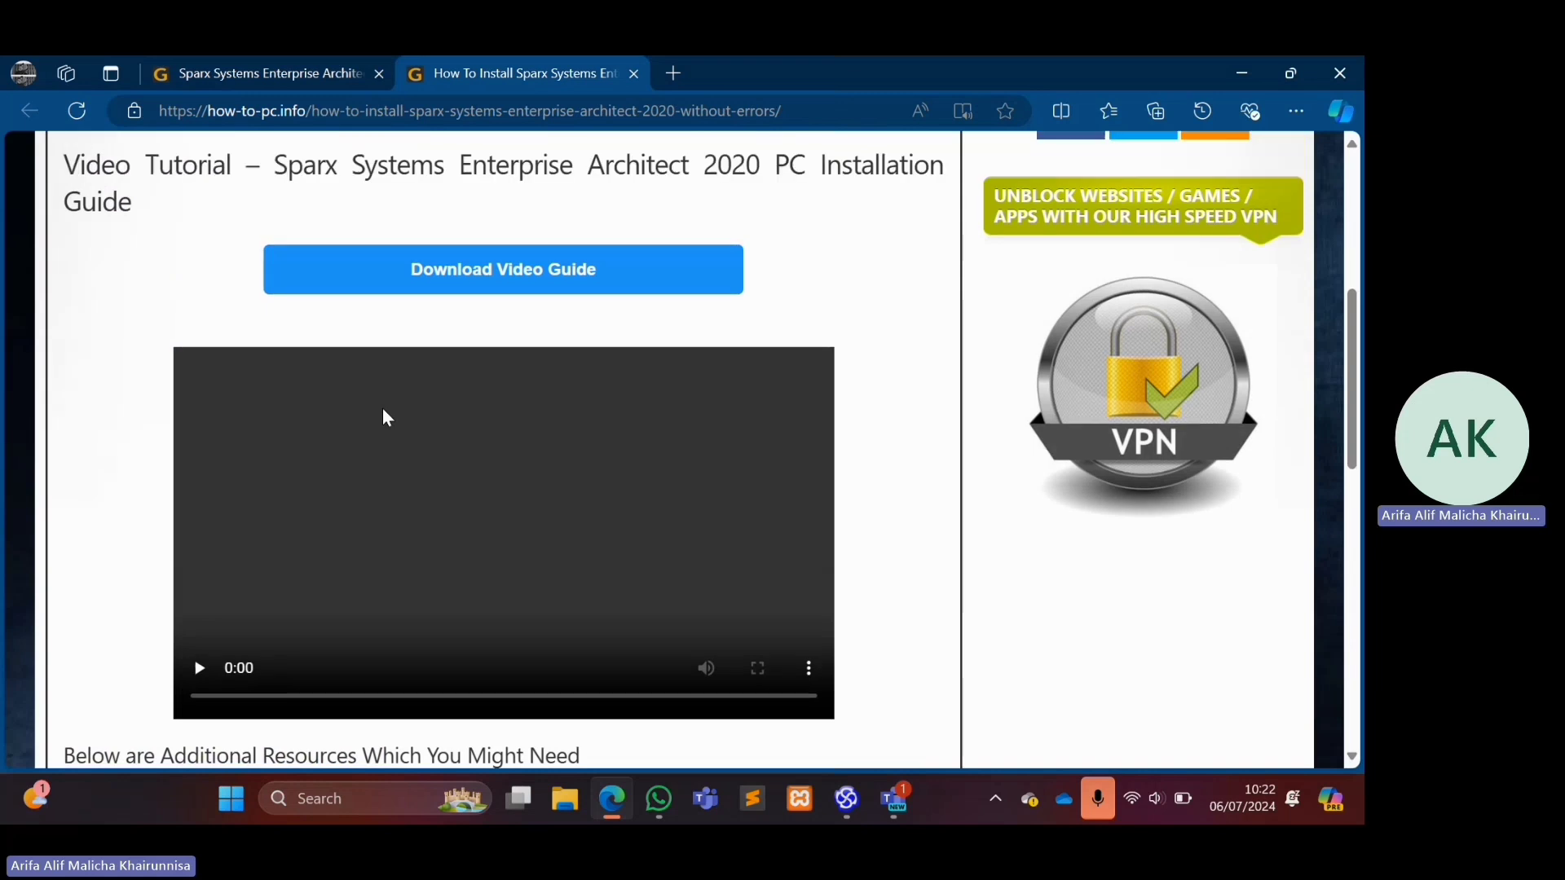
Switch to Enterprise Architect and view the project commands, including the one for creating a new project.
left_click(847, 815)
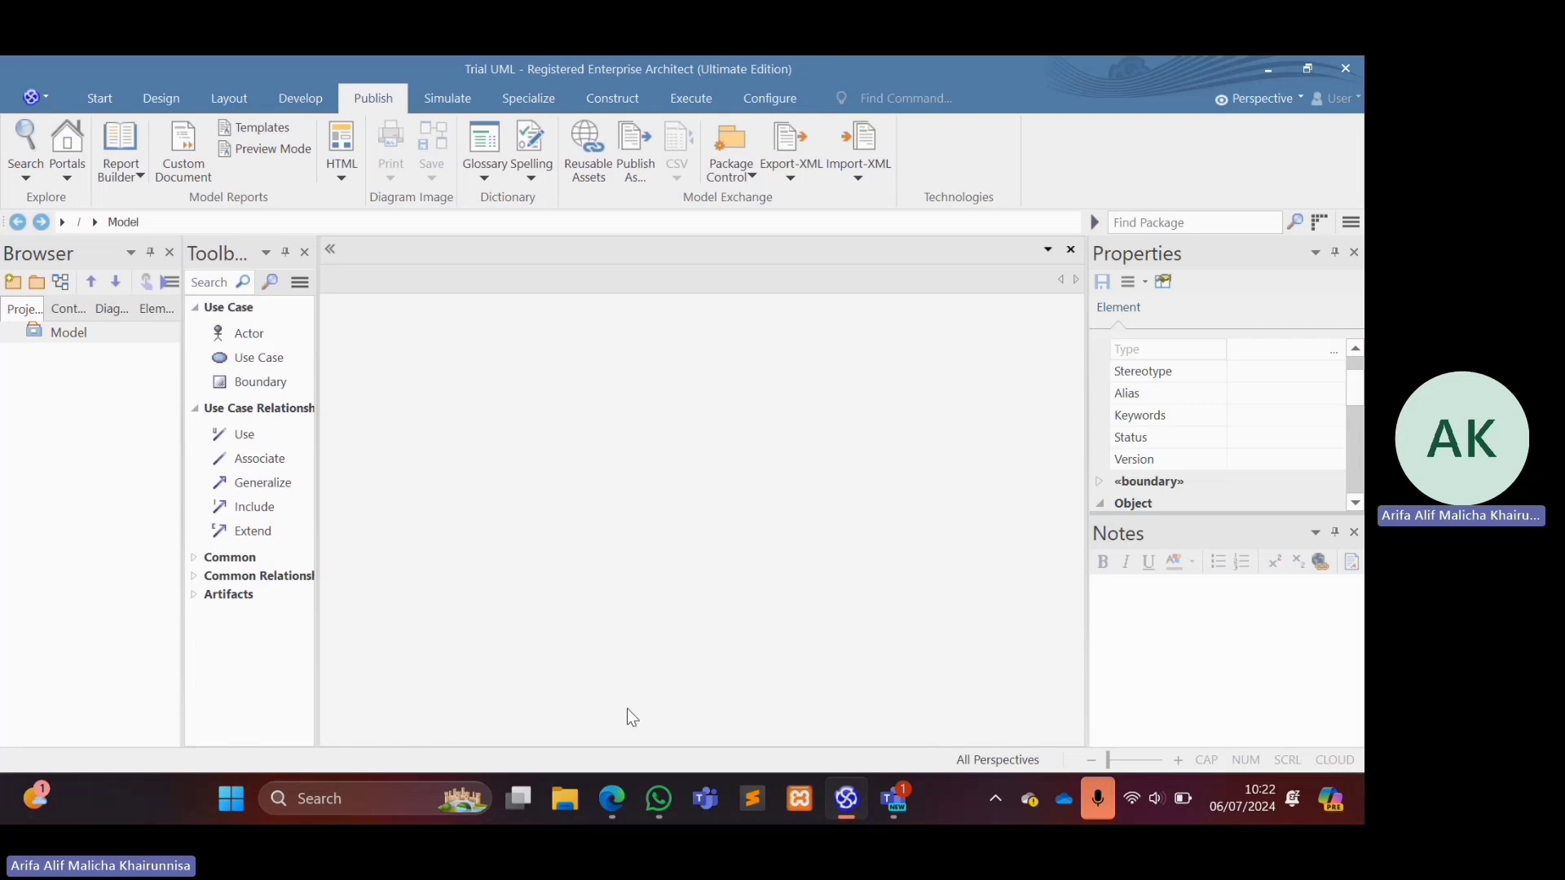
left_click(32, 98)
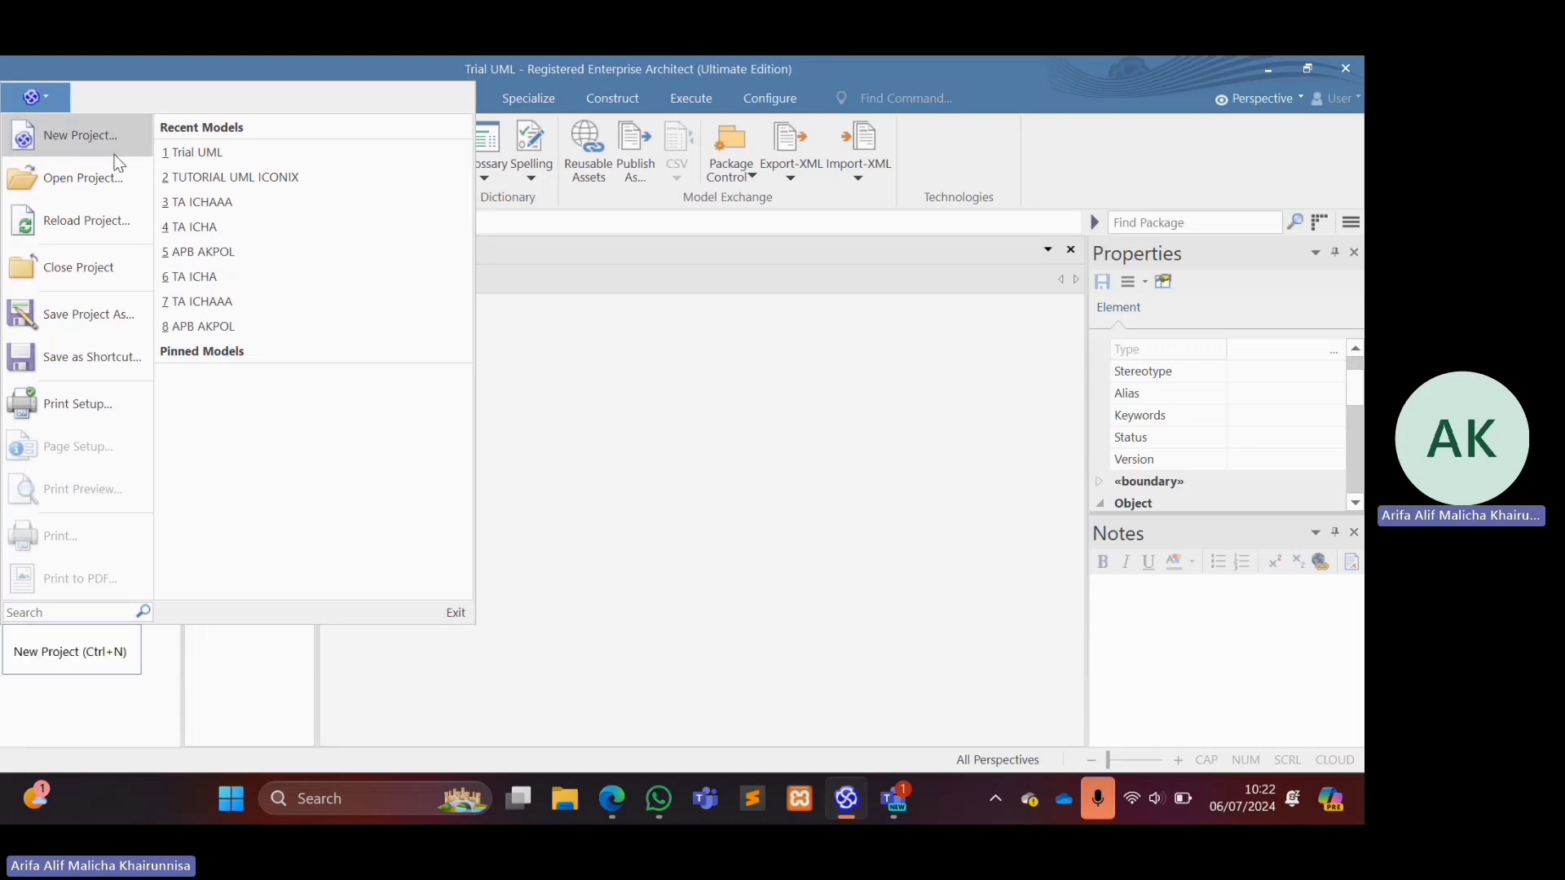
left_click(865, 485)
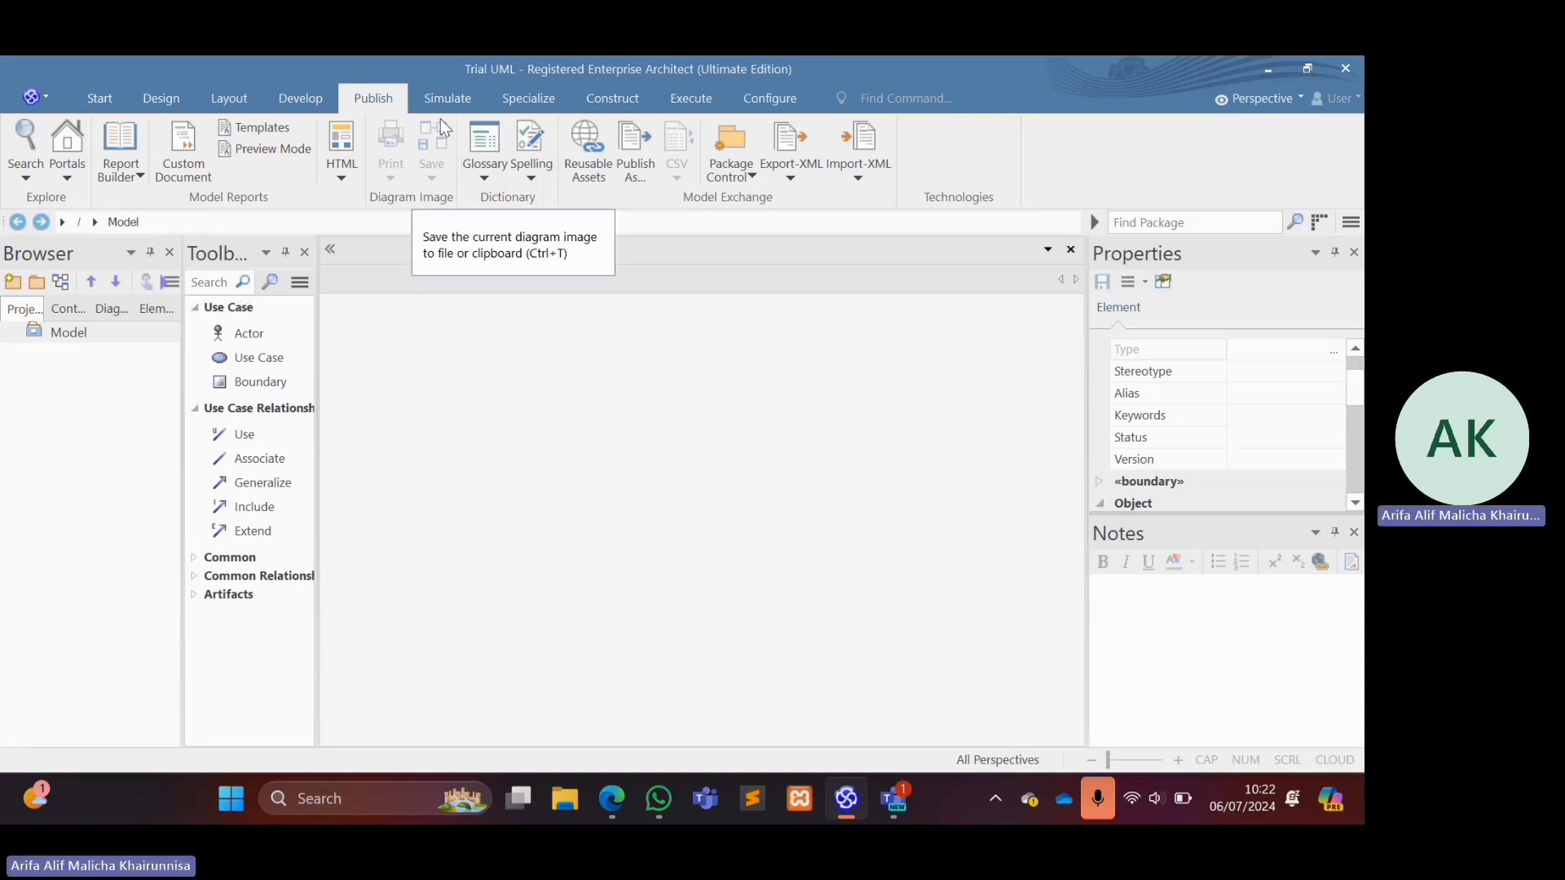
Open the Model Wizard for the Model root node and filter the model patterns by "use cas".
left_click(55, 336)
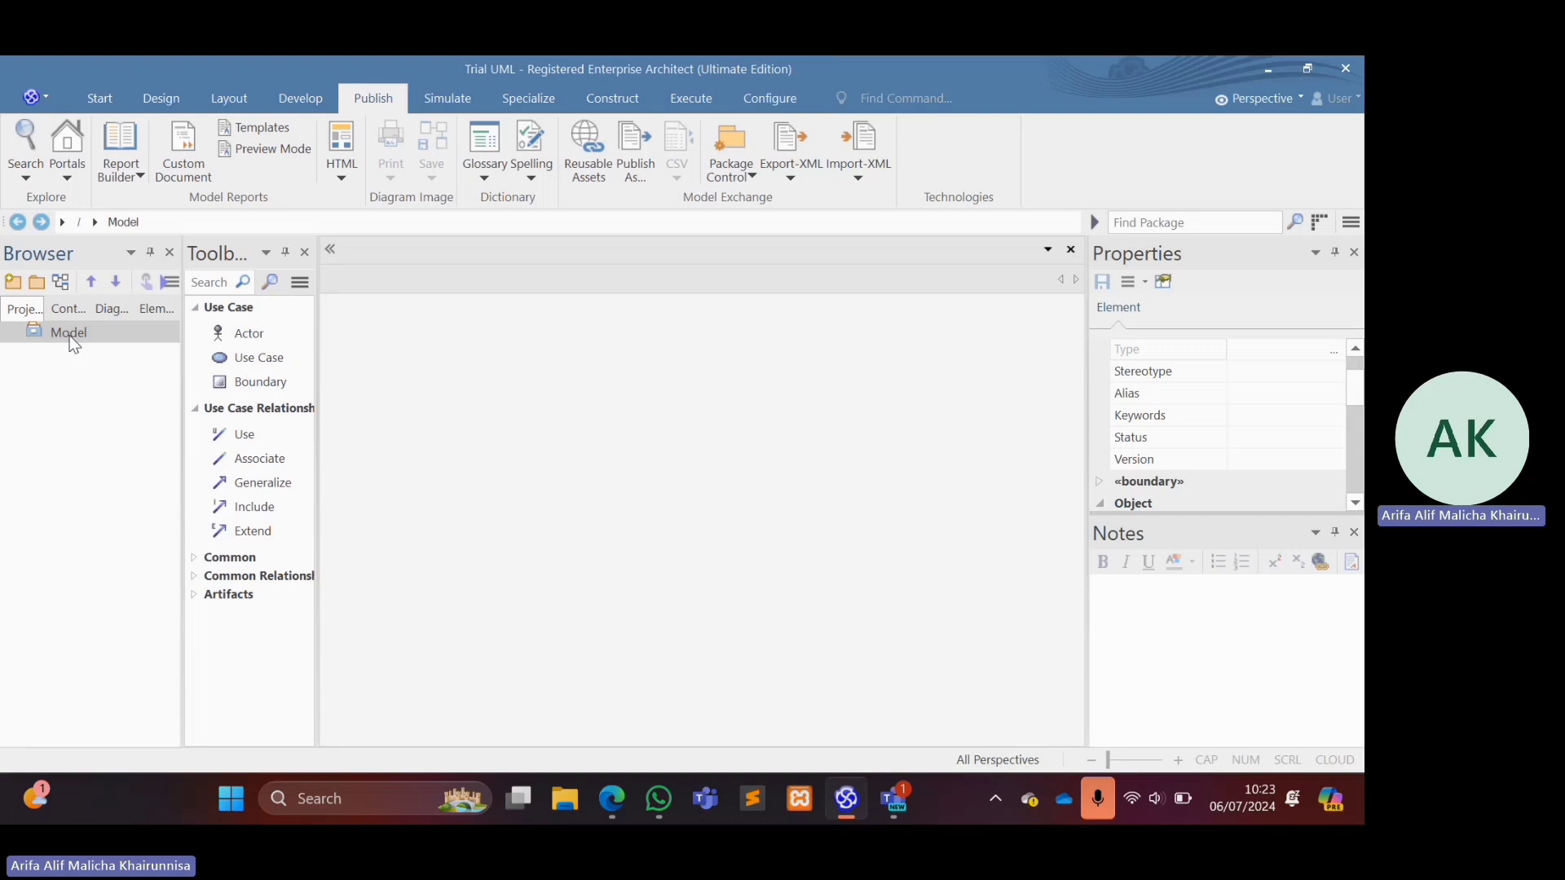
right_click(71, 339)
left_click(109, 349)
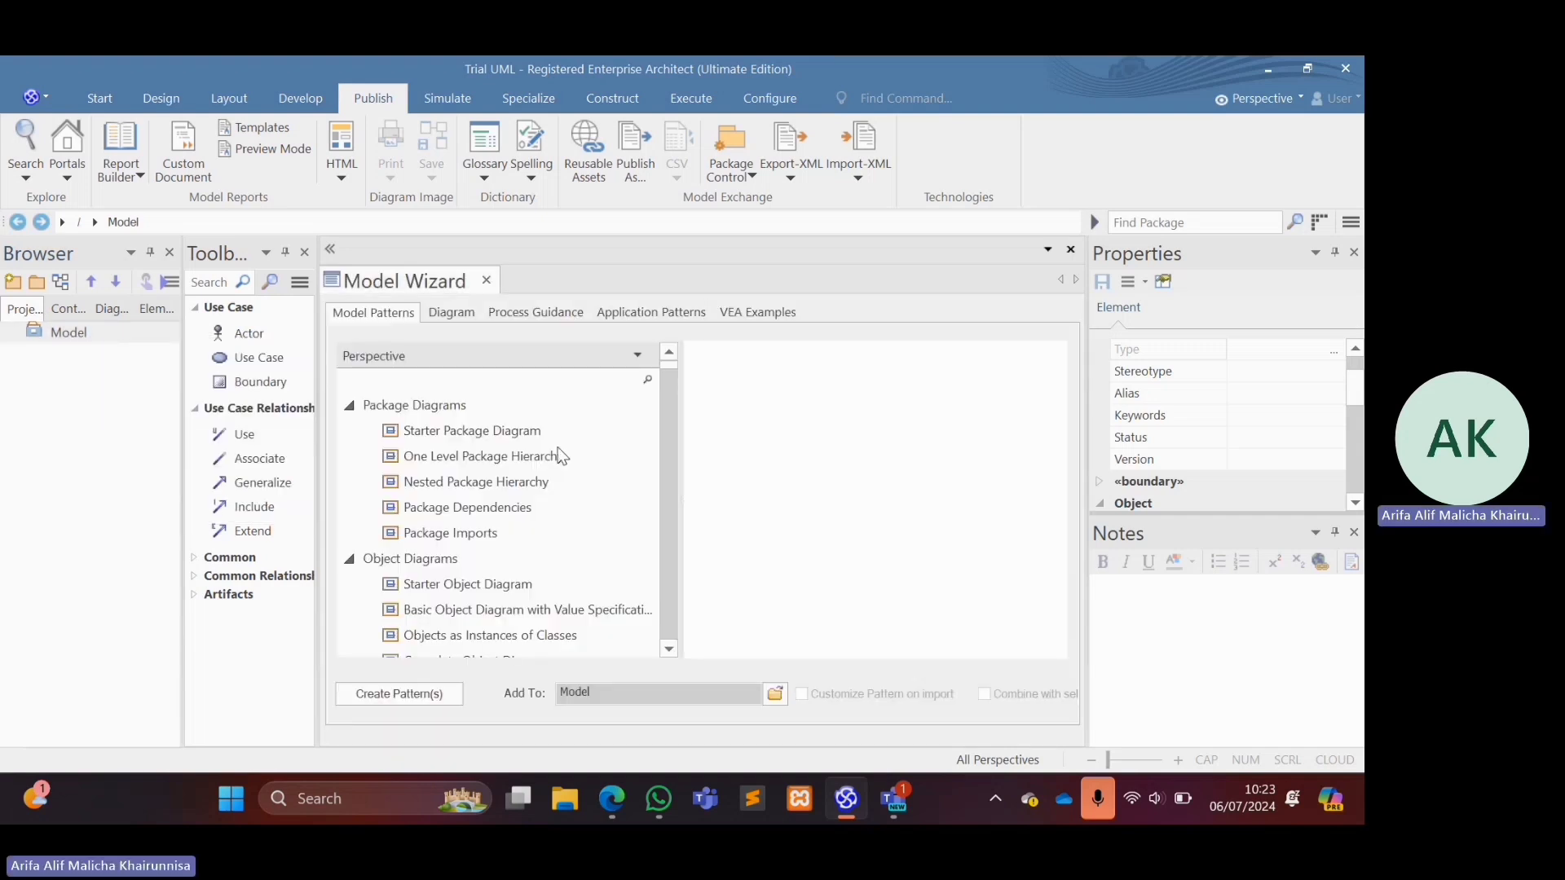
left_click(536, 380)
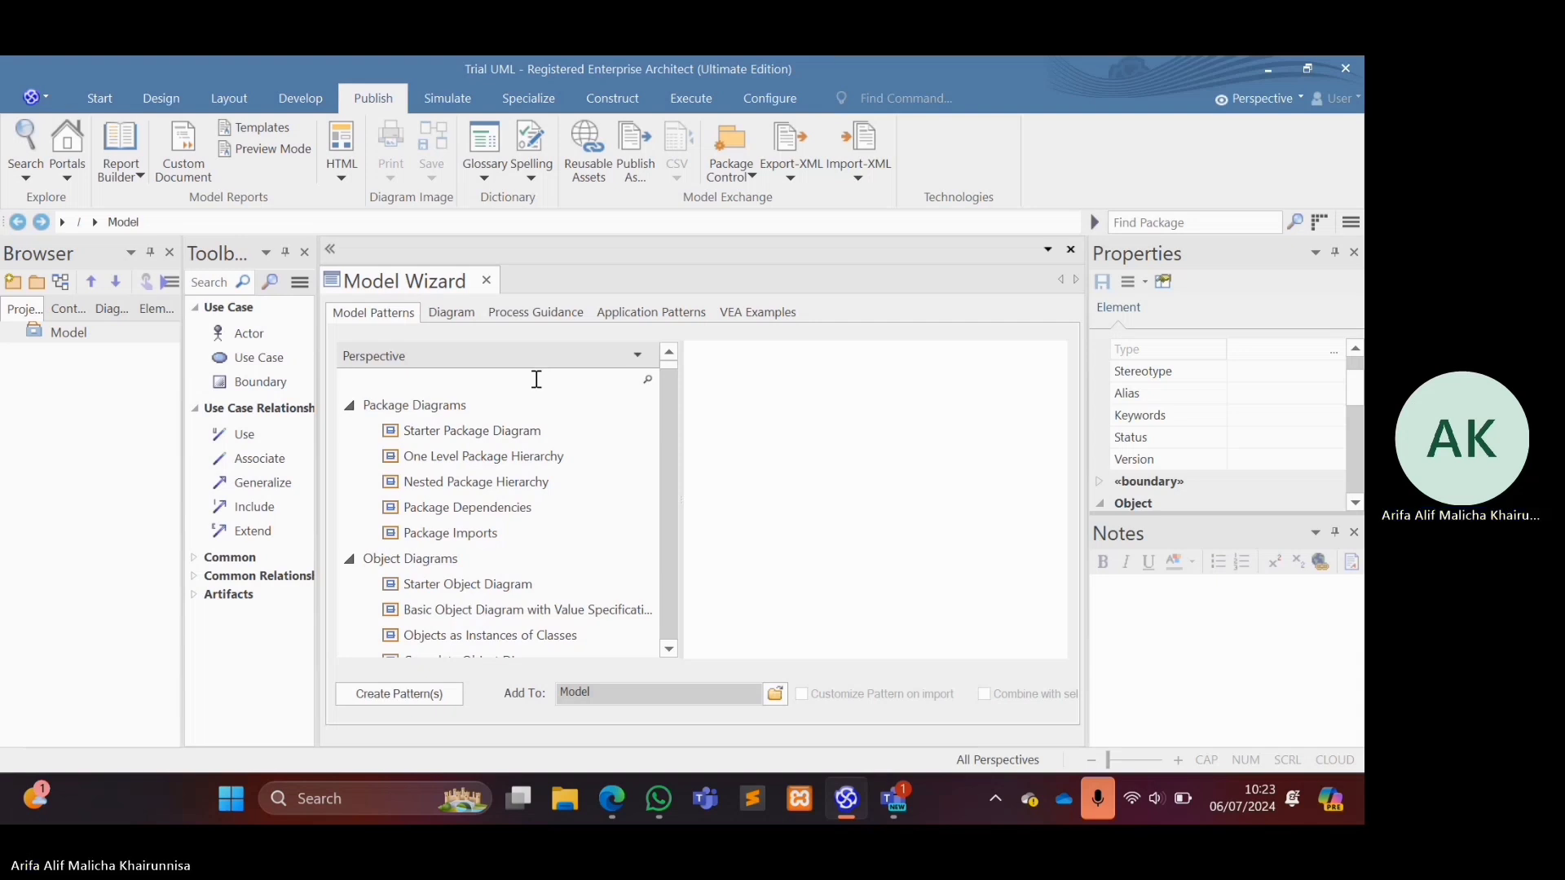
type("use cas")
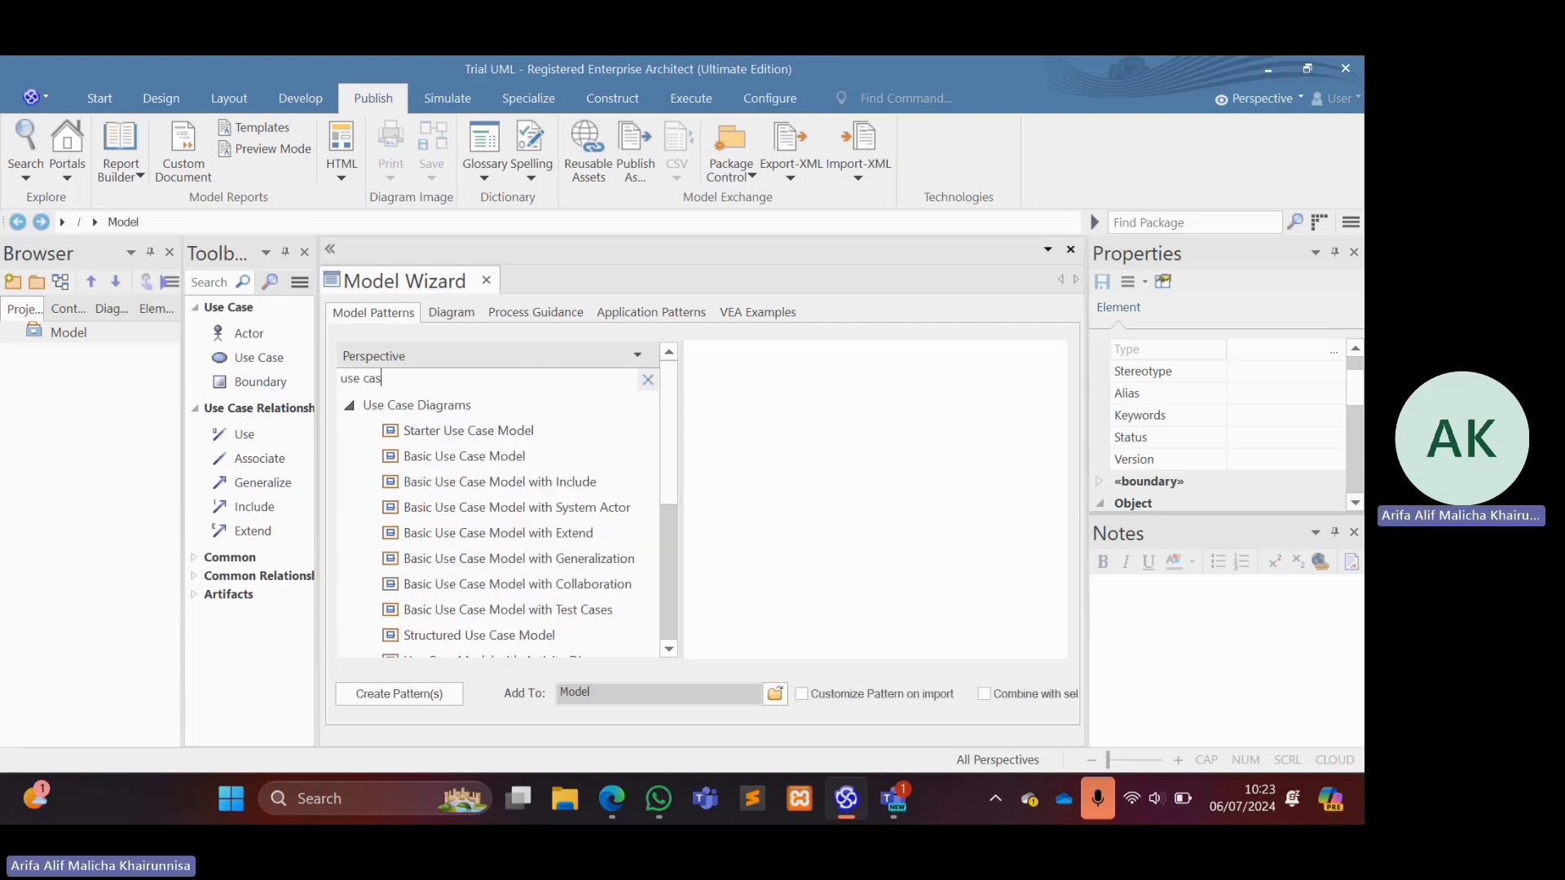
Add the Starter Use Case Model pattern to Model and open its use case diagram.
left_click(504, 438)
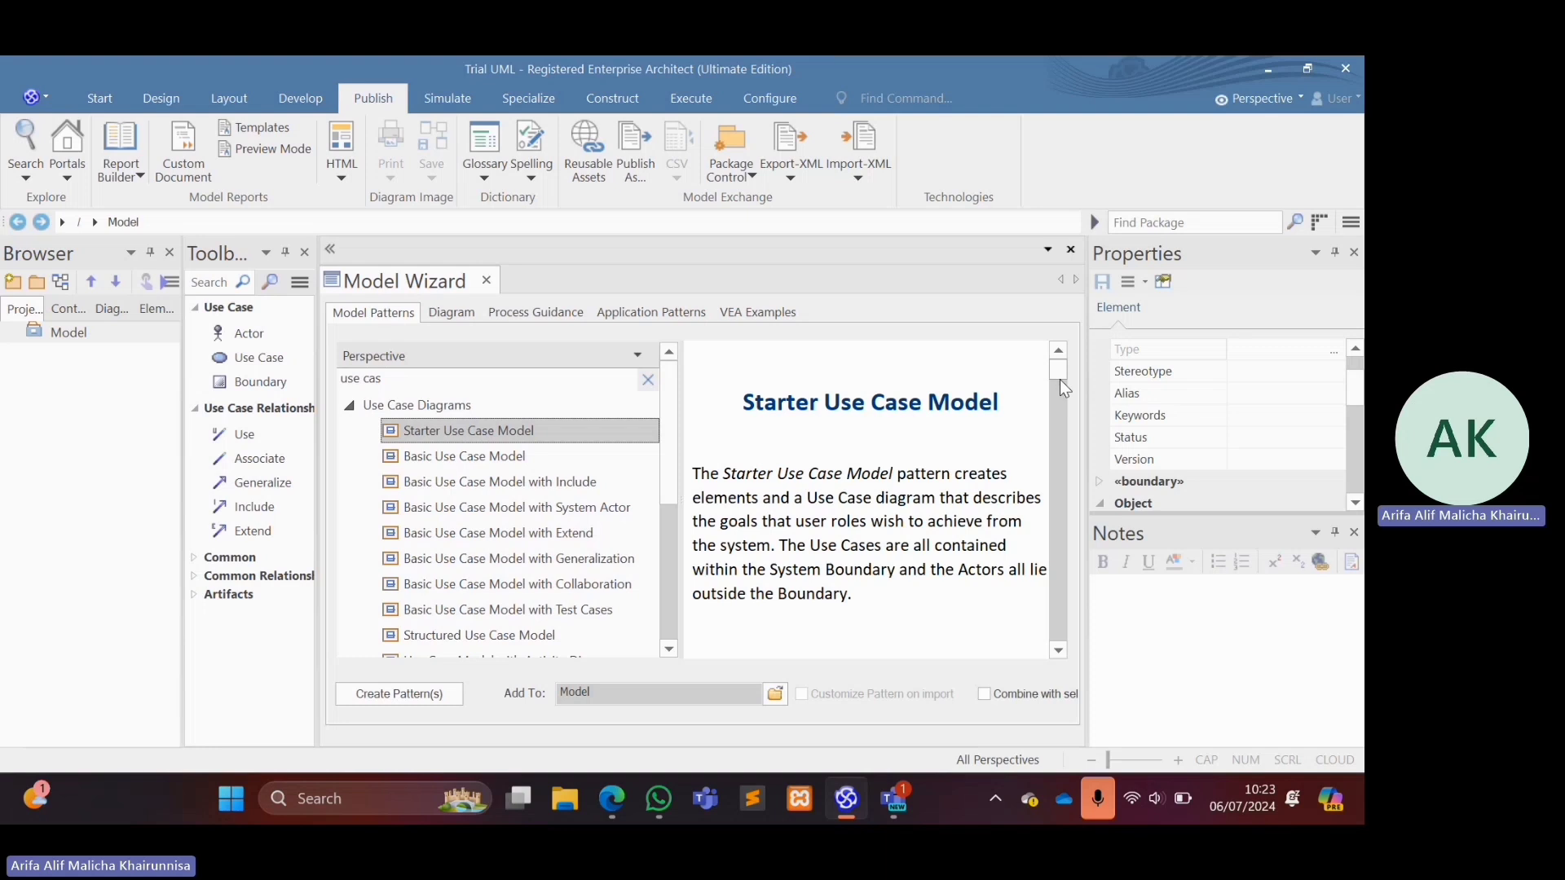
scroll(1065, 438, "down", 5)
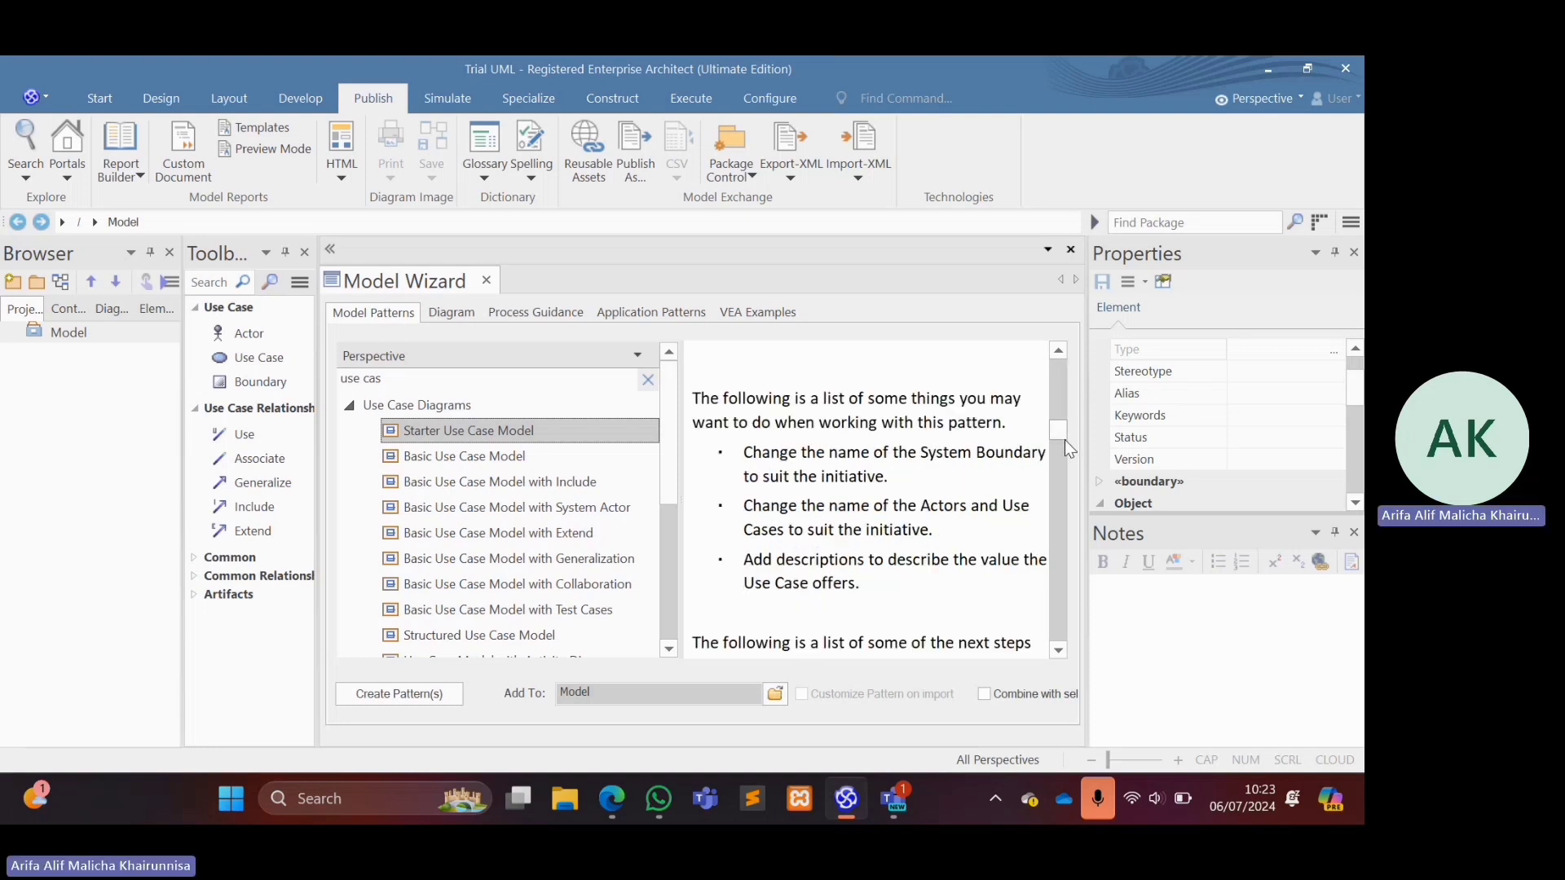
left_click(409, 698)
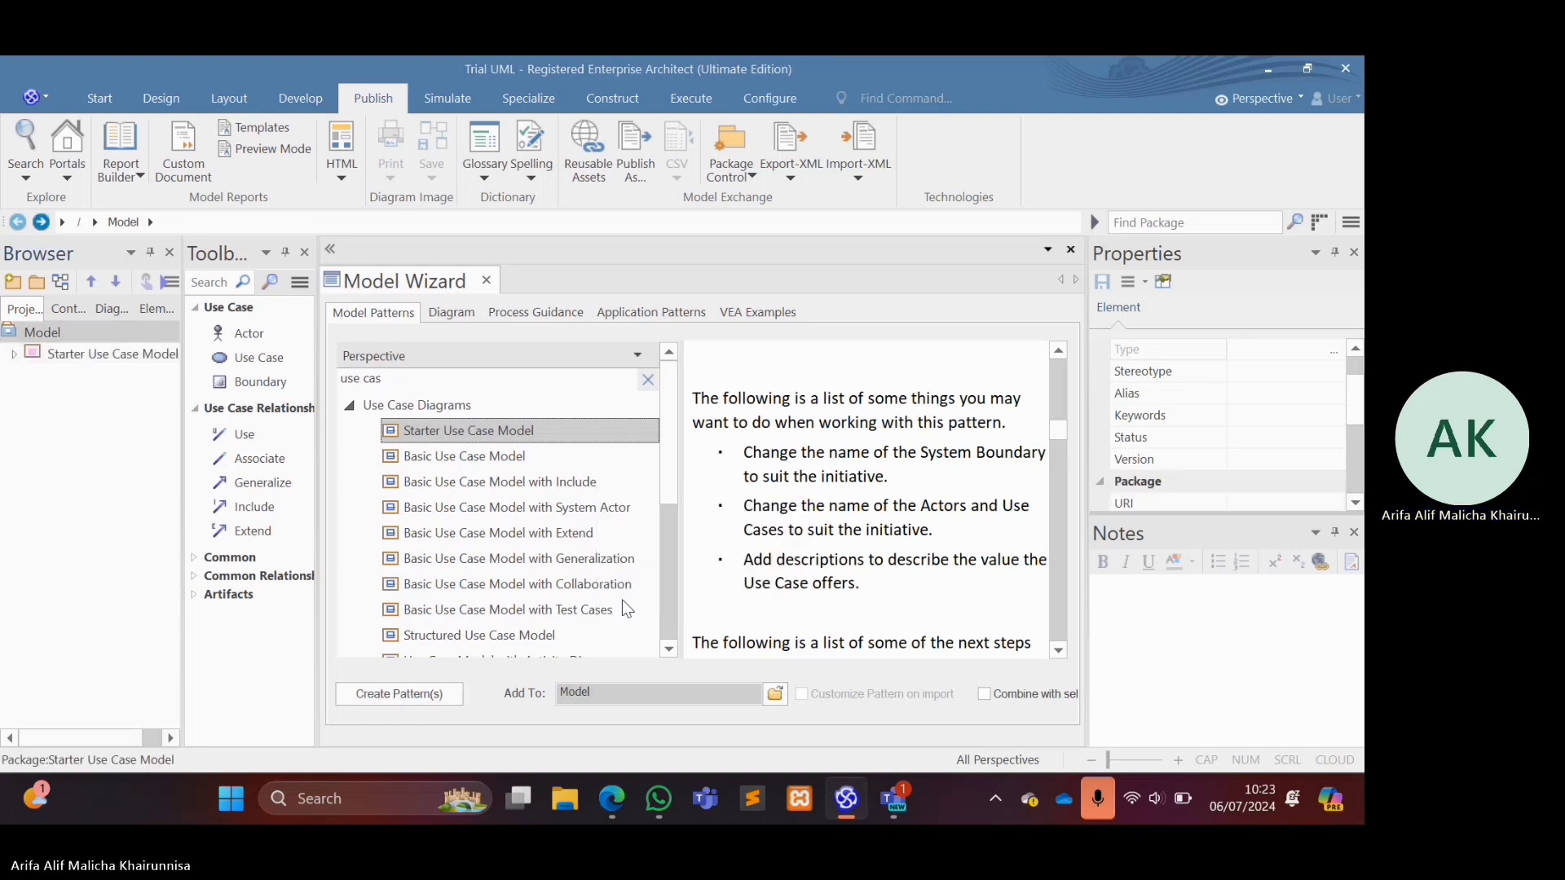
double_click(112, 353)
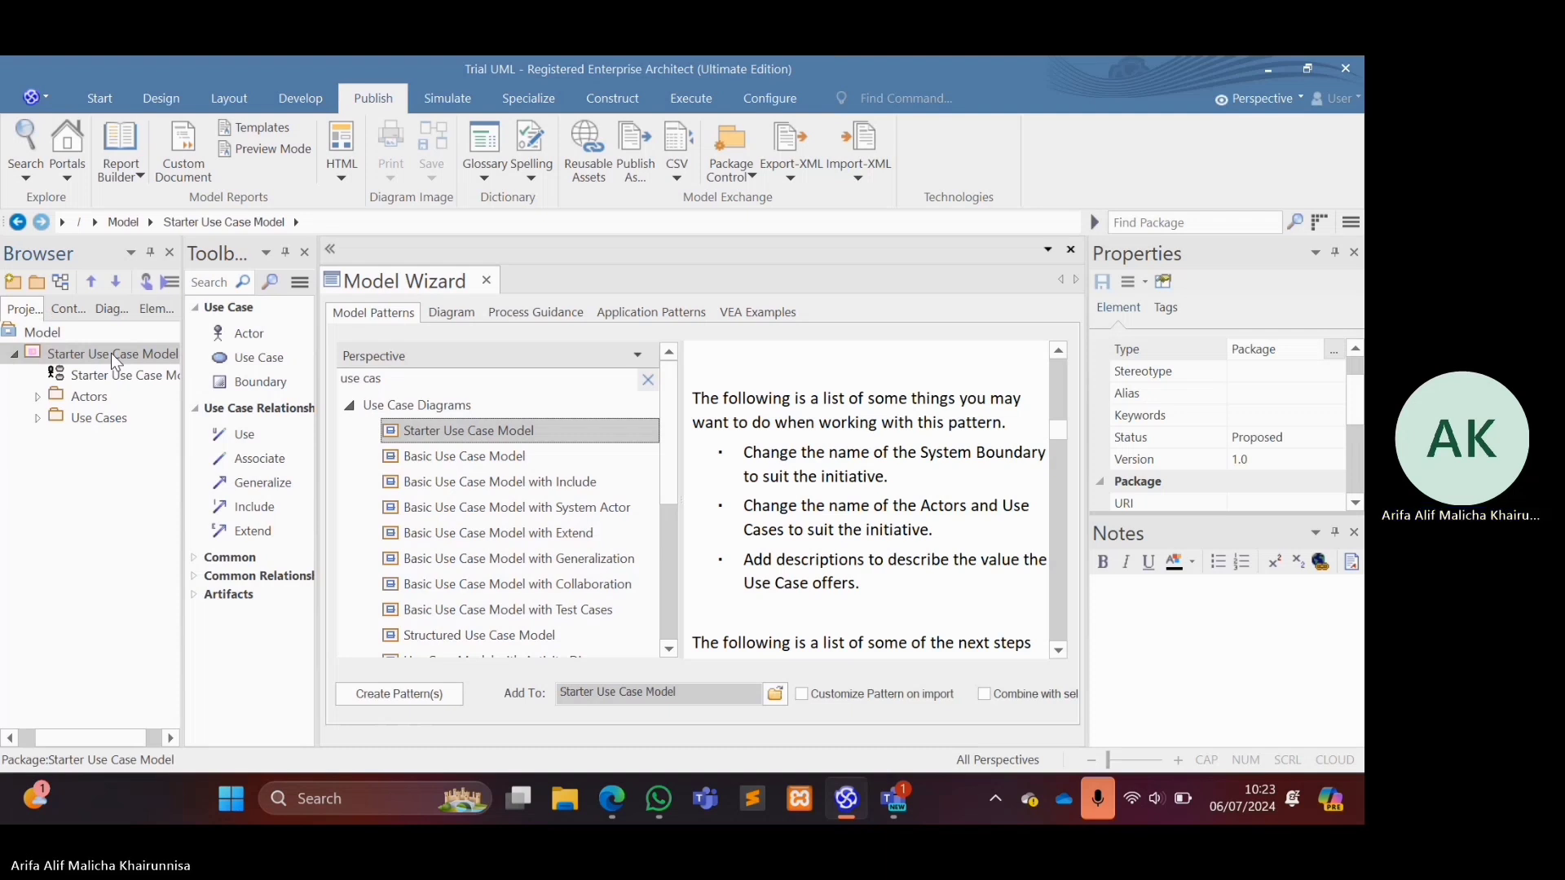
double_click(124, 377)
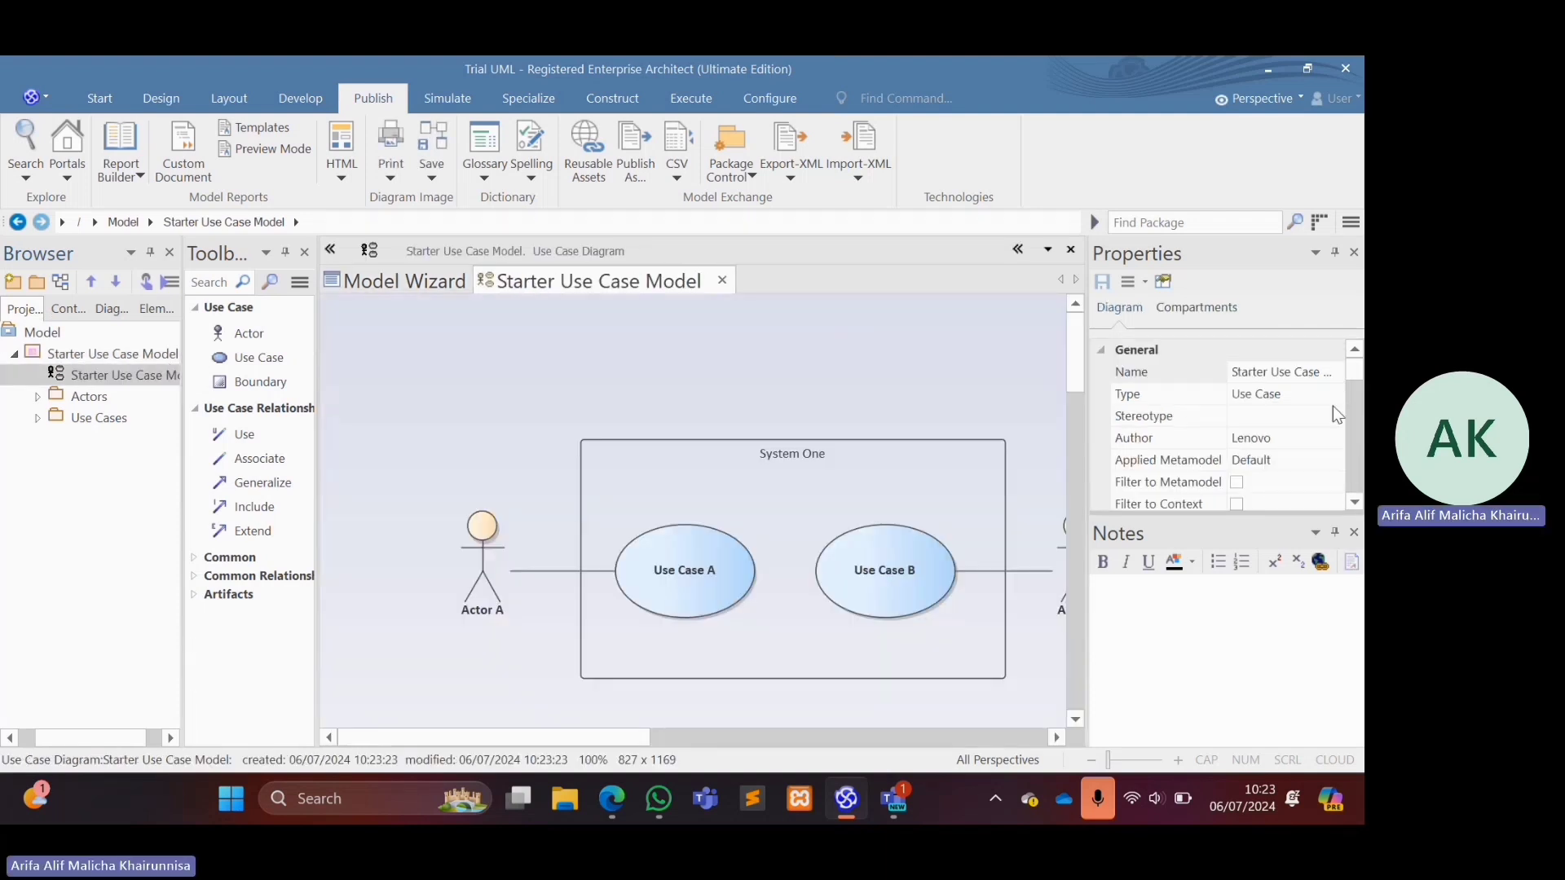
Rename the use case diagram as "Use Case Sistem Inventory" in its properties.
left_click(1291, 373)
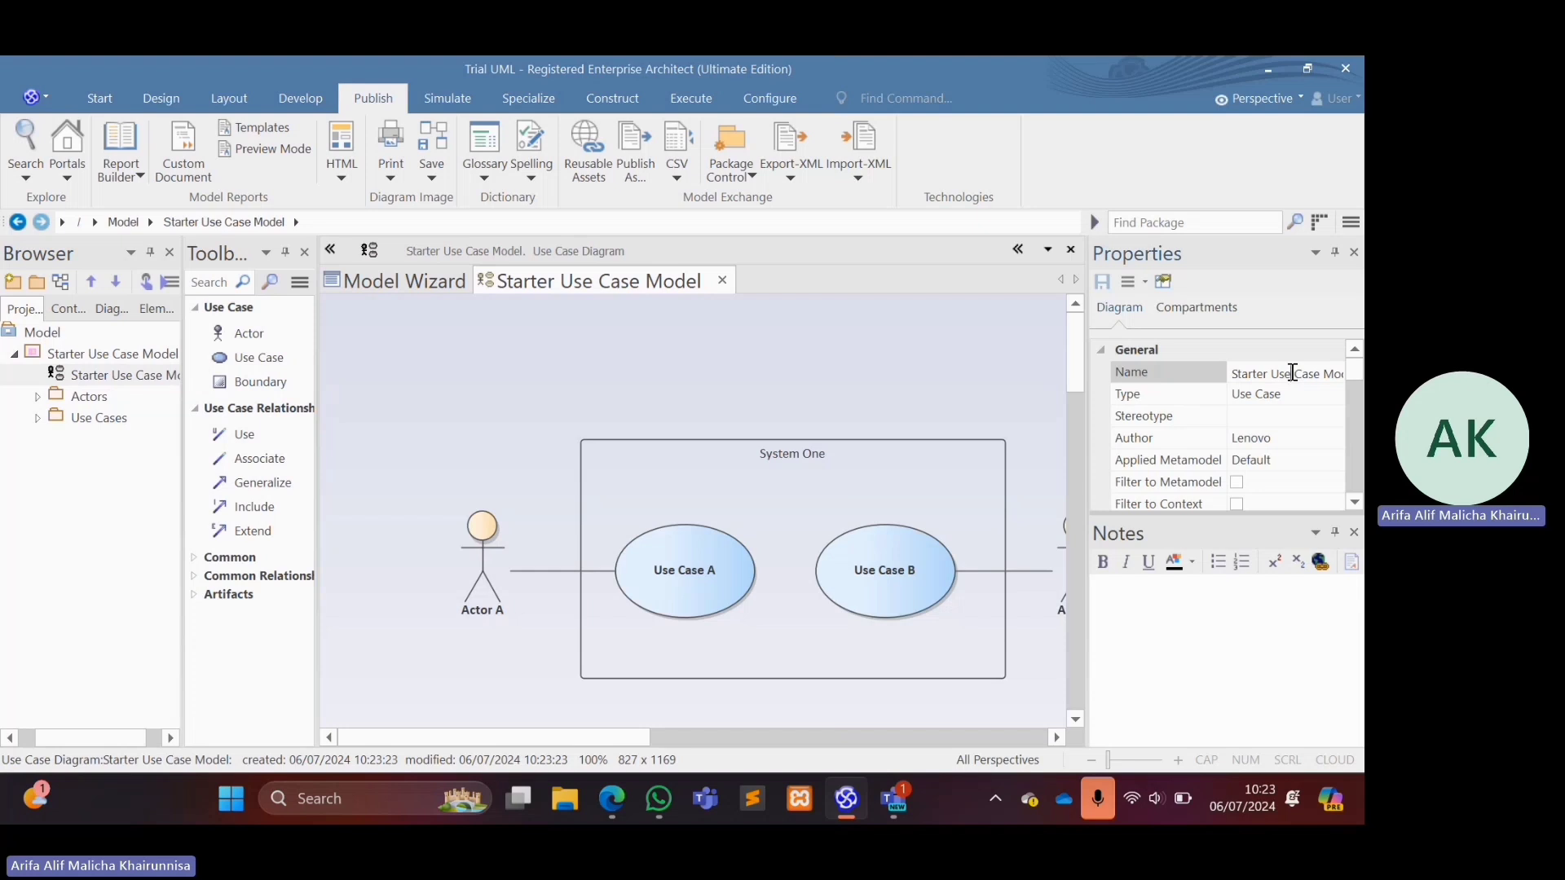
key("ctrl+a")
key("Caps_Lock")
type("U")
key("Caps_Lock")
type("se")
key("Caps_Lock")
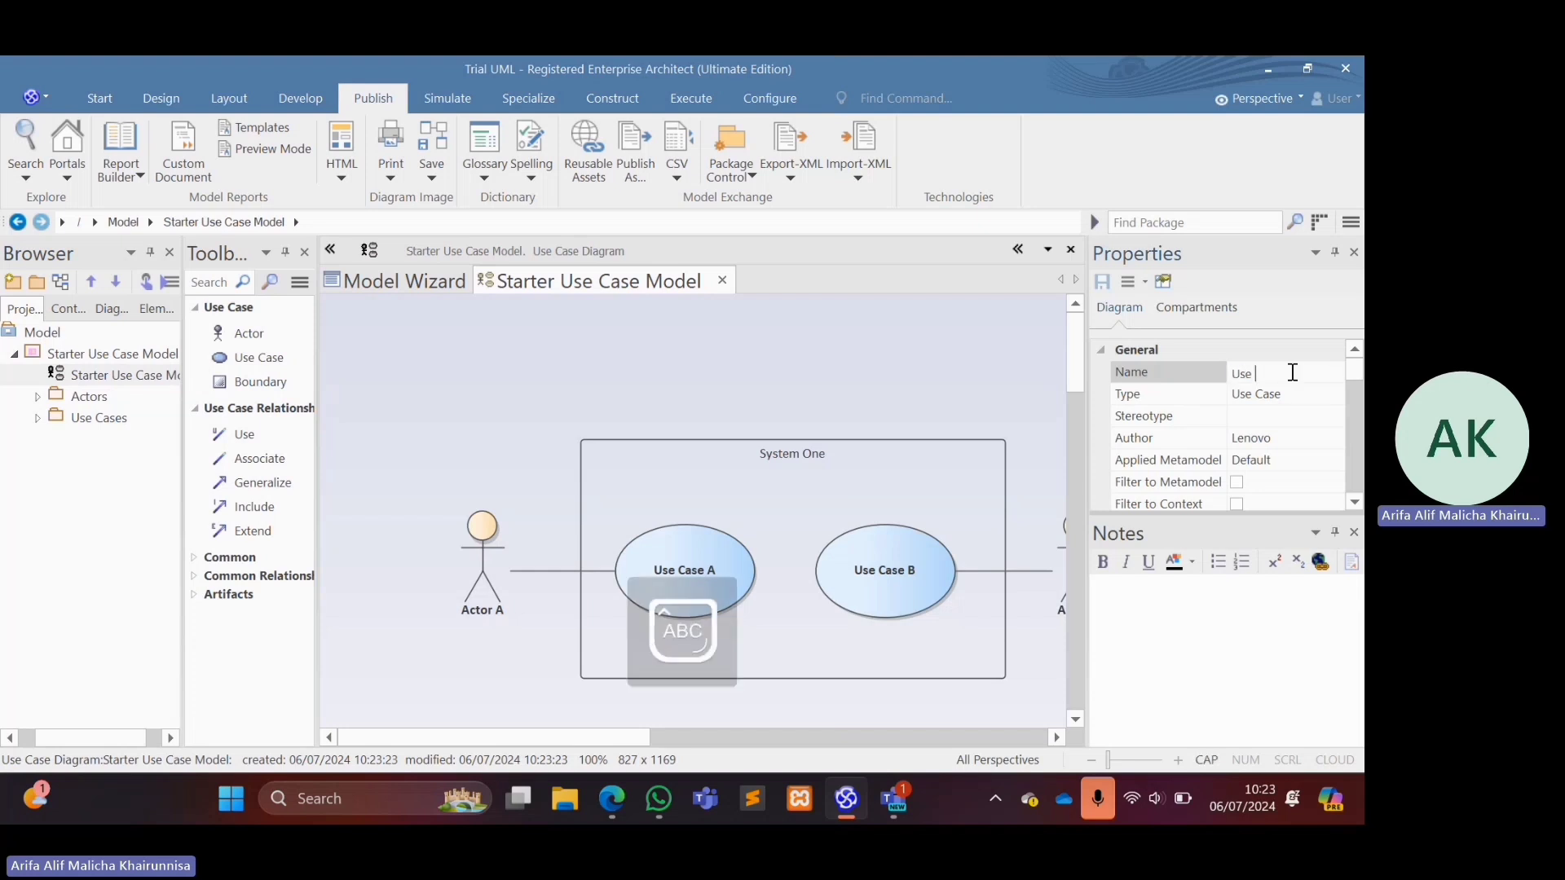
key("Caps_Lock")
type("Case")
type(" Ssite")
key("BackSpace")
key("BackSpace")
key("BackSpace")
key("BackSpace")
type("ystem")
key("Caps_Lock")
key("Caps_Lock")
type("Inventory")
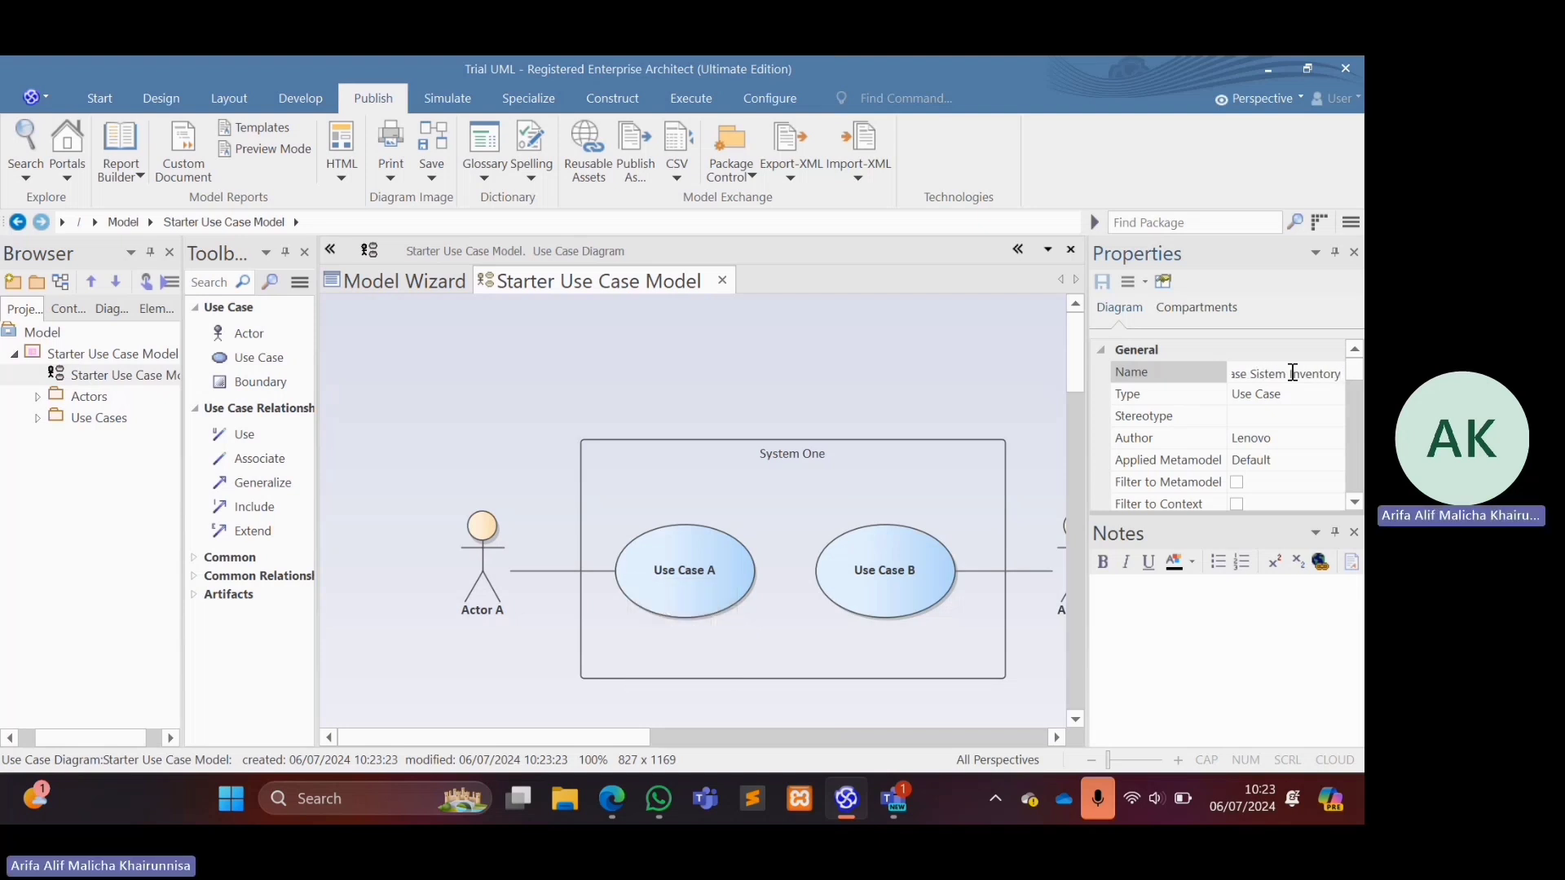
key("Return")
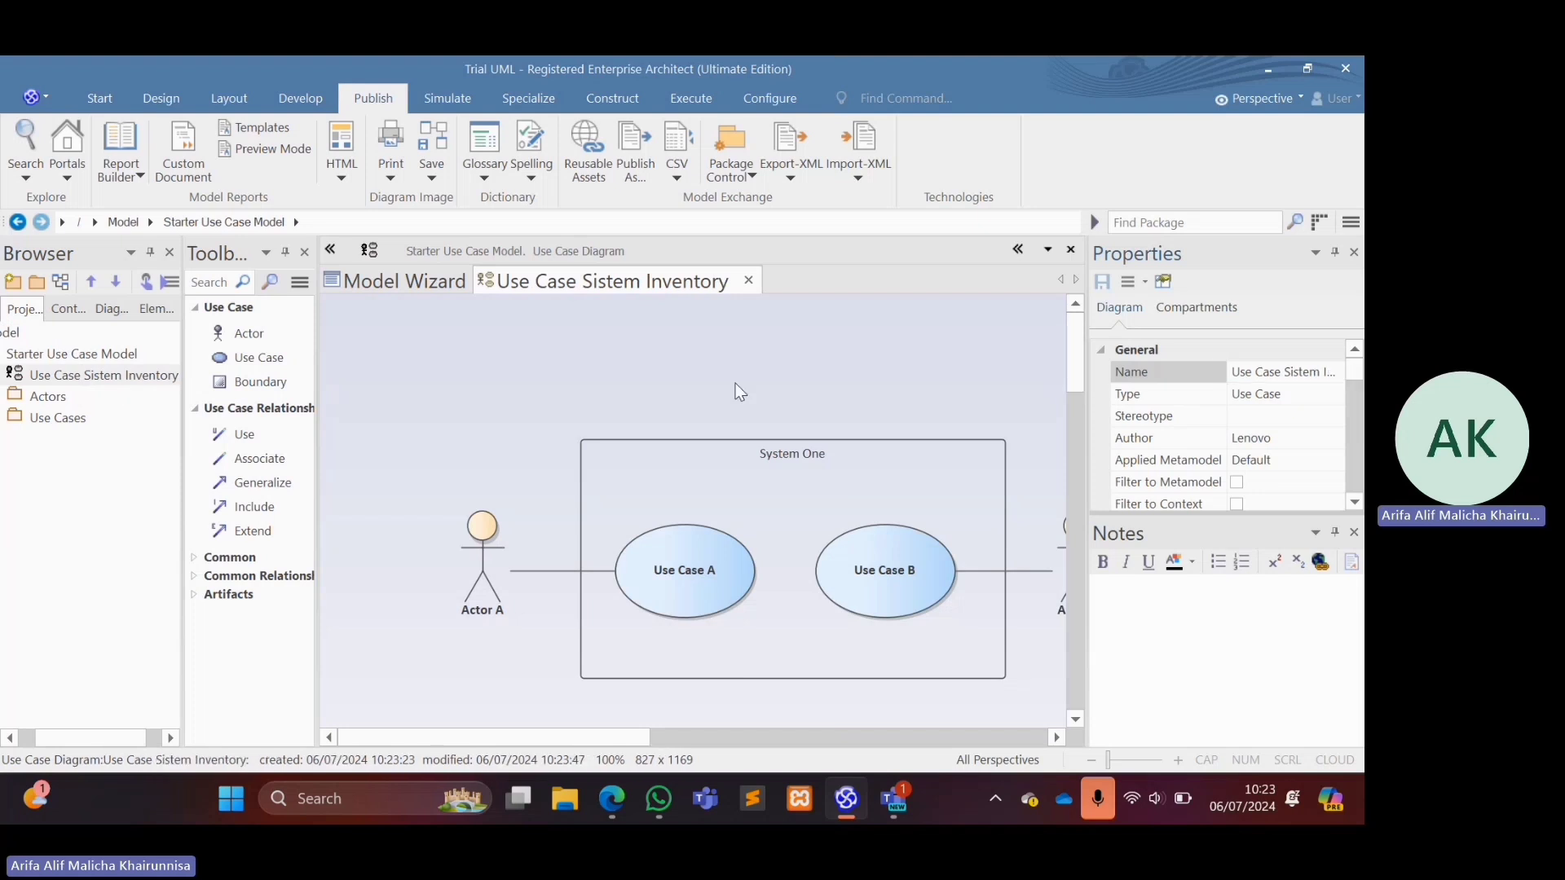
Rename the System One boundary as "Sistem Invemtory Stok Obat".
scroll(683, 388, "right", 2)
scroll(683, 388, "down", 2)
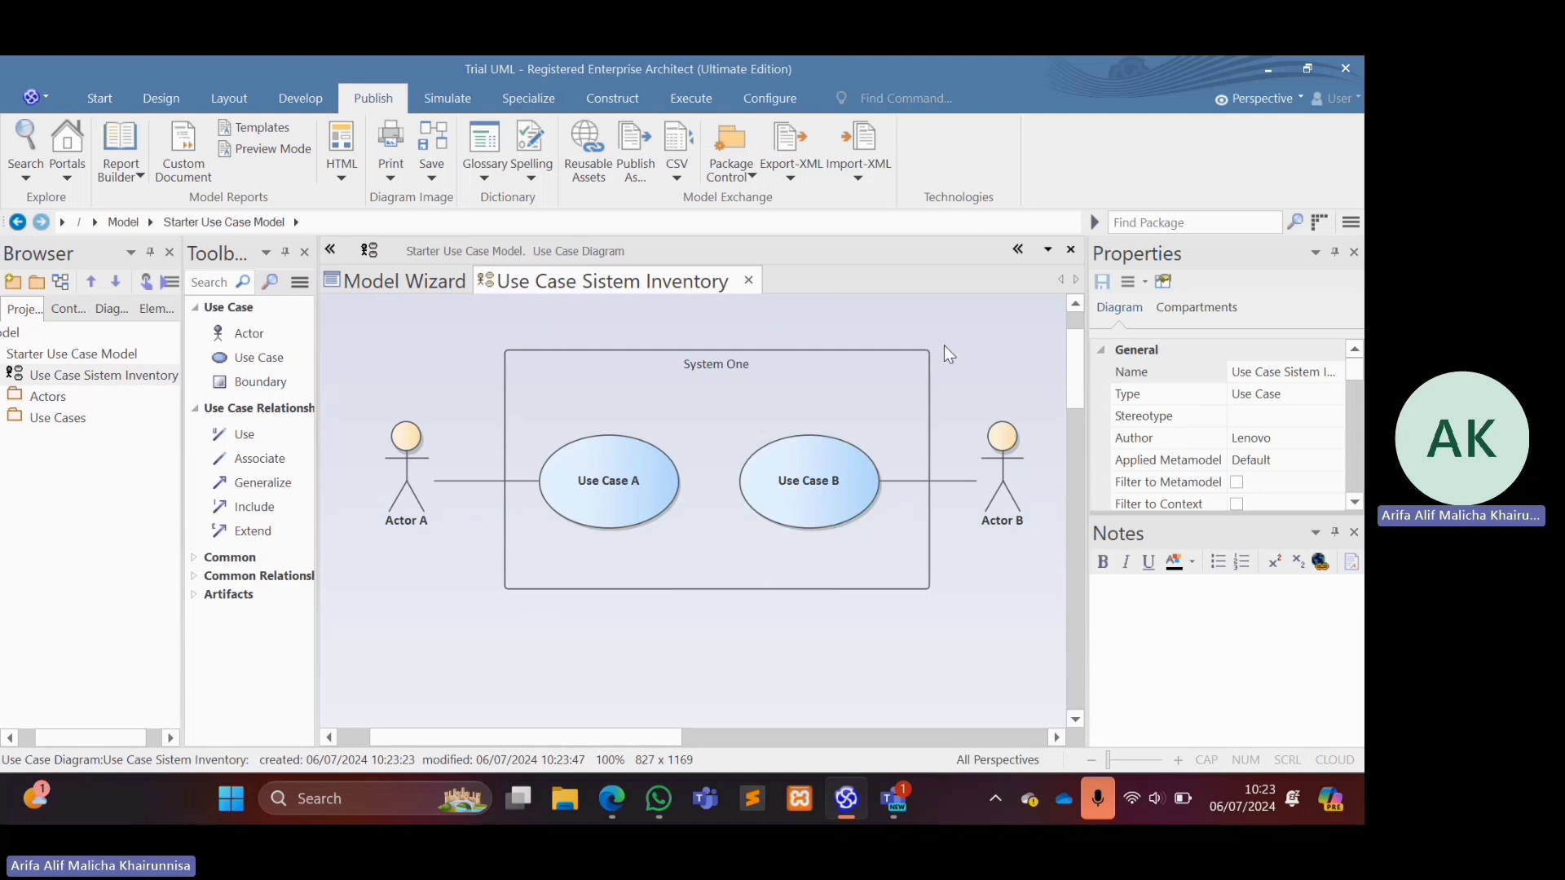
double_click(717, 366)
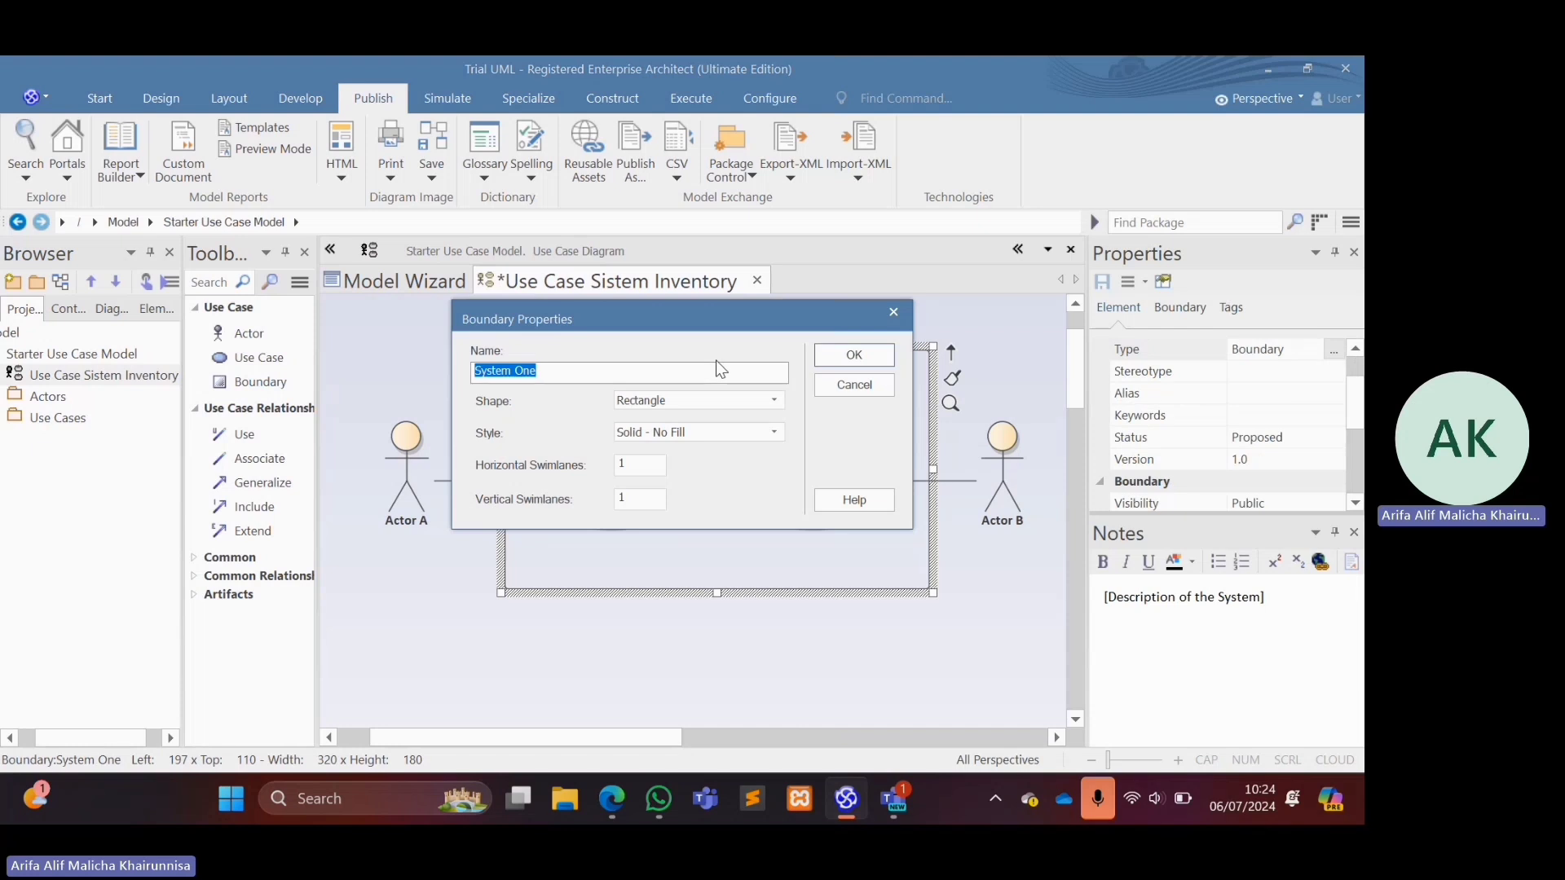
key("BackSpace")
type("Siste")
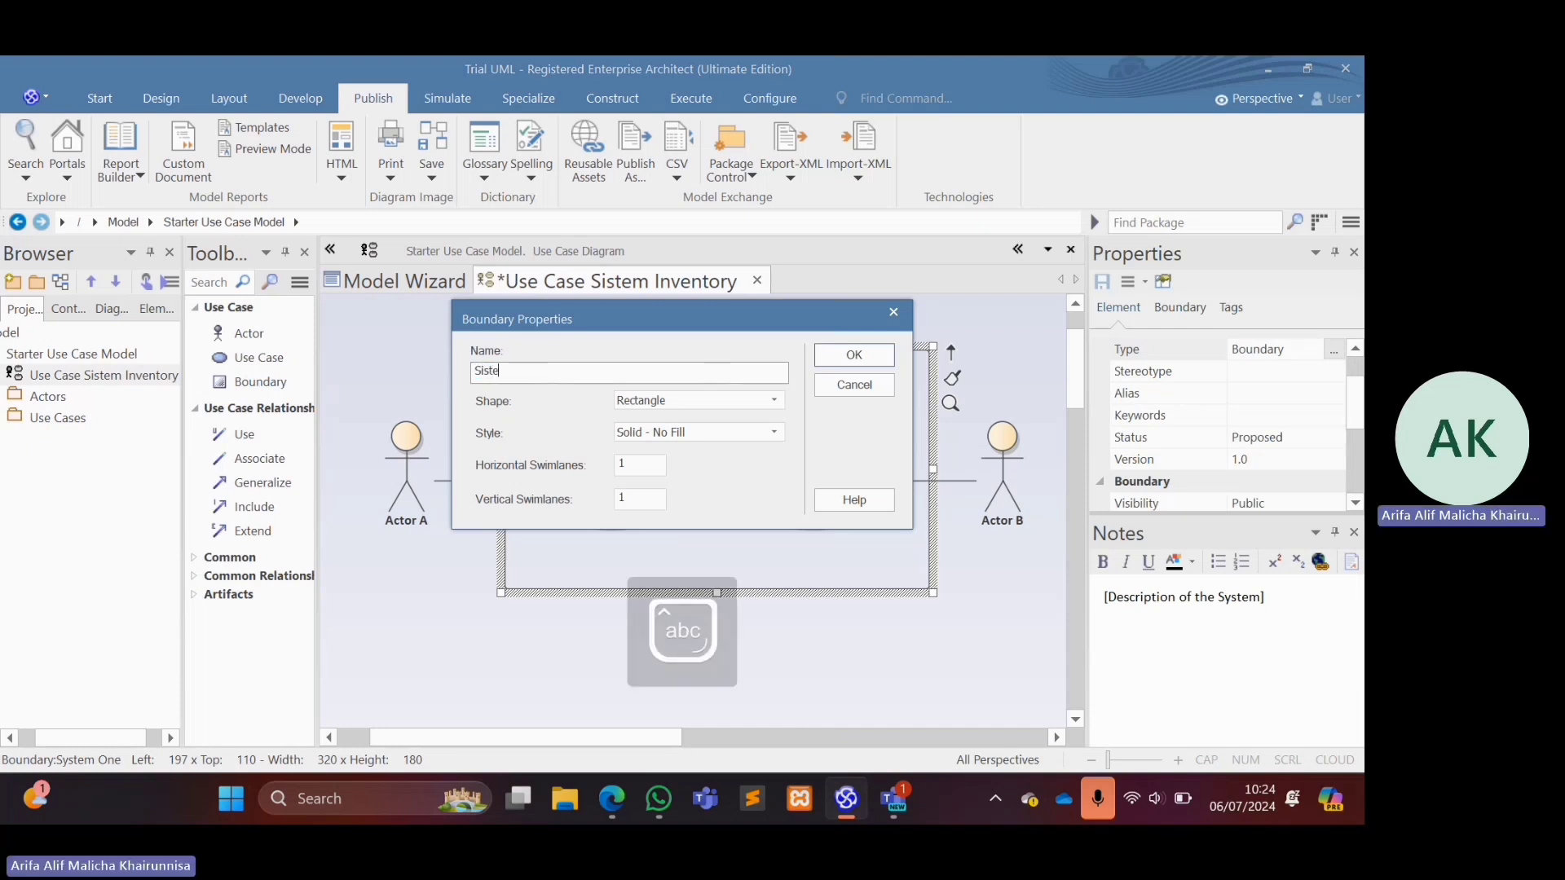
type("m Invemtoruy")
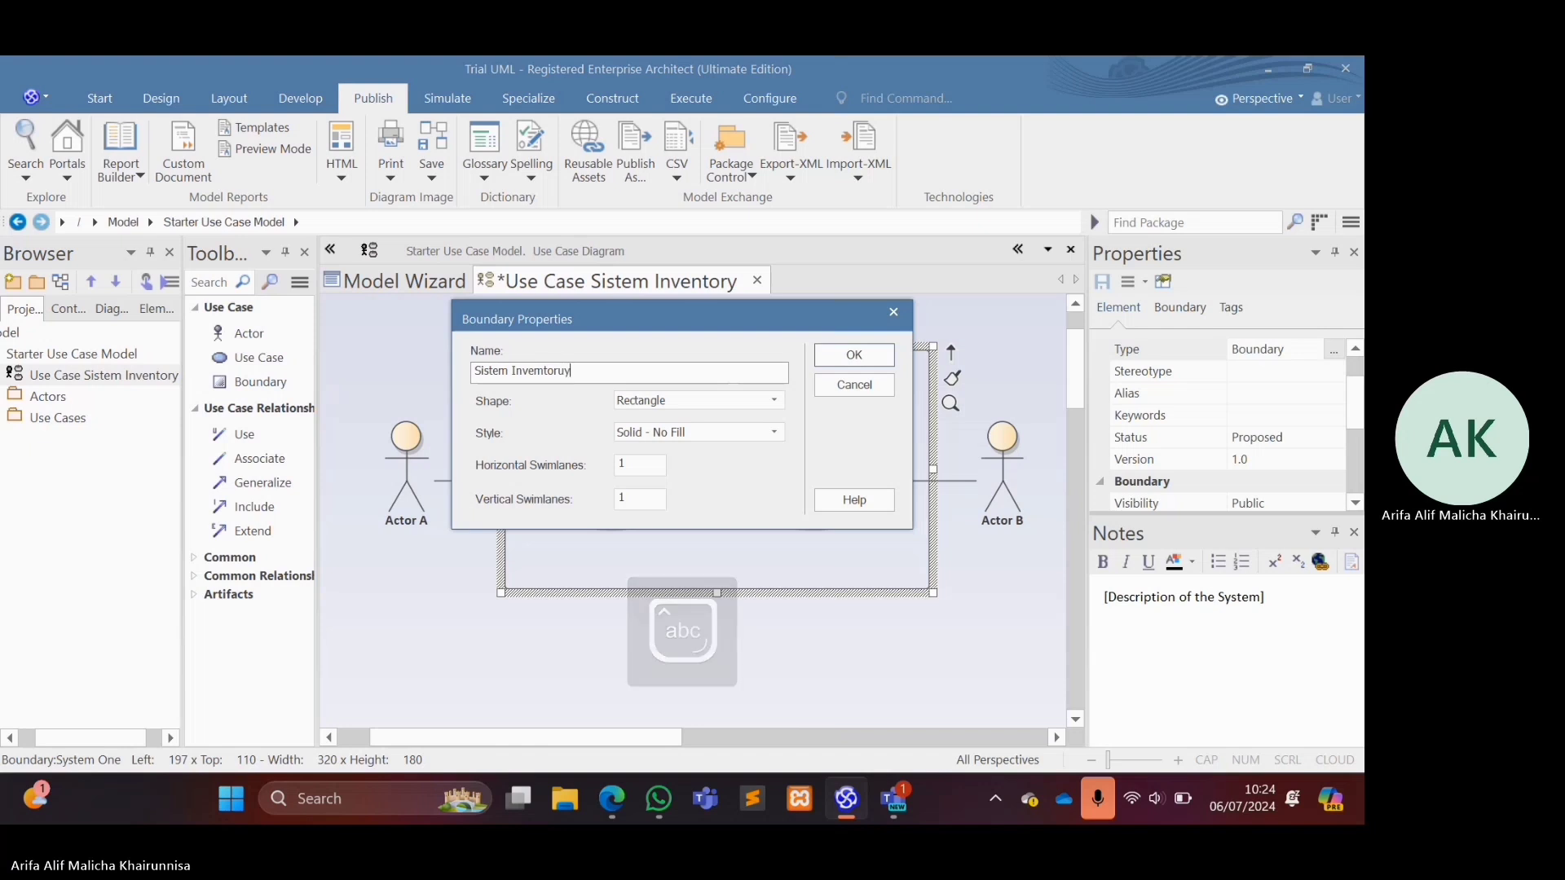
key("BackSpace")
key("BackSpace")
type("y ")
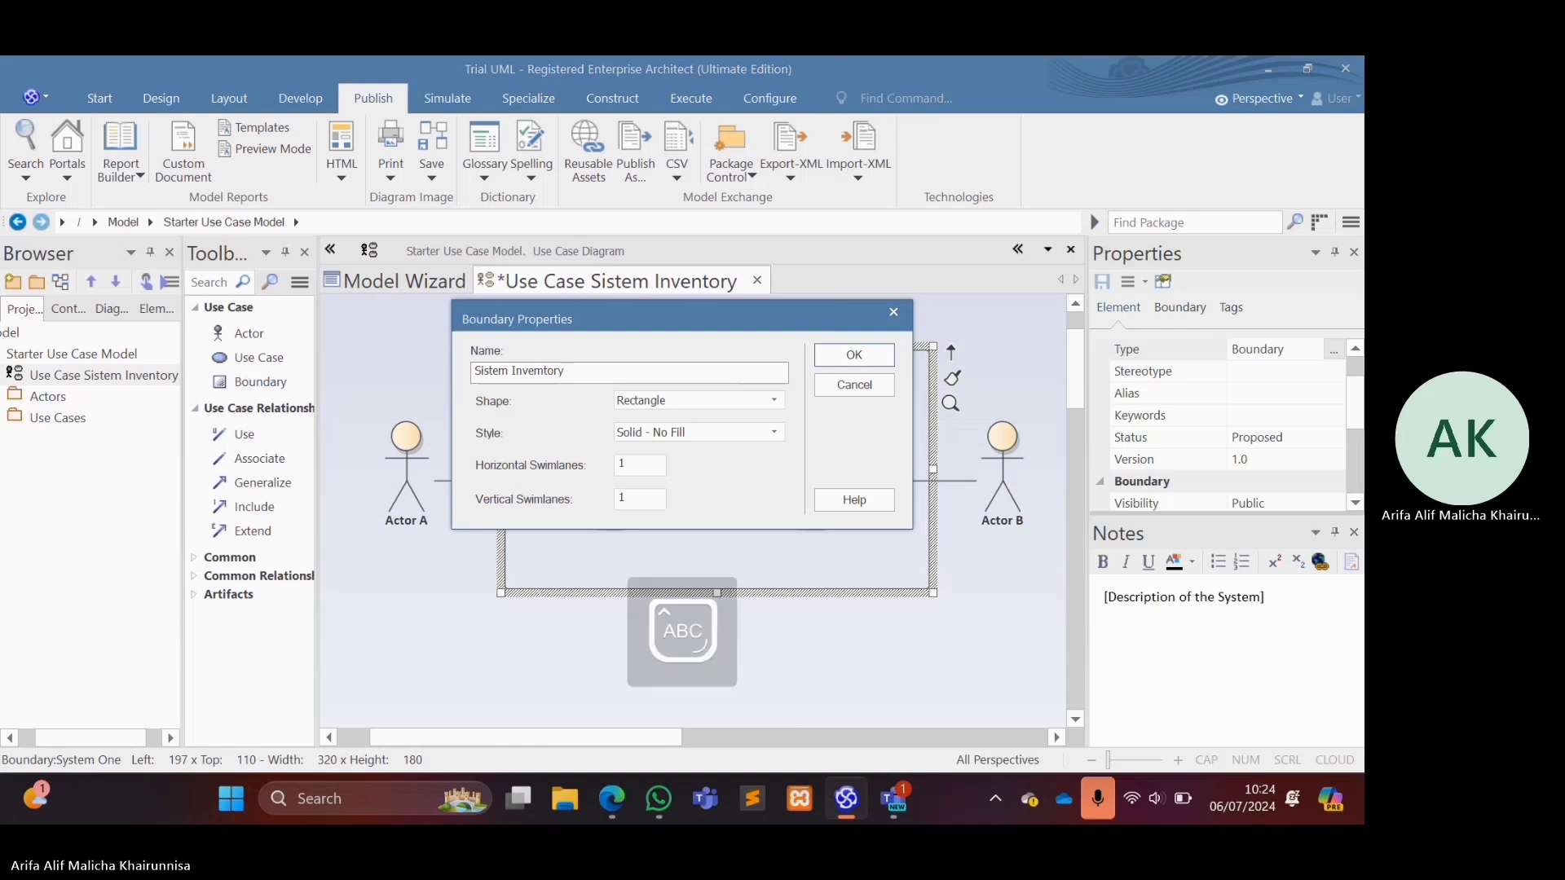
type("Stok Obat")
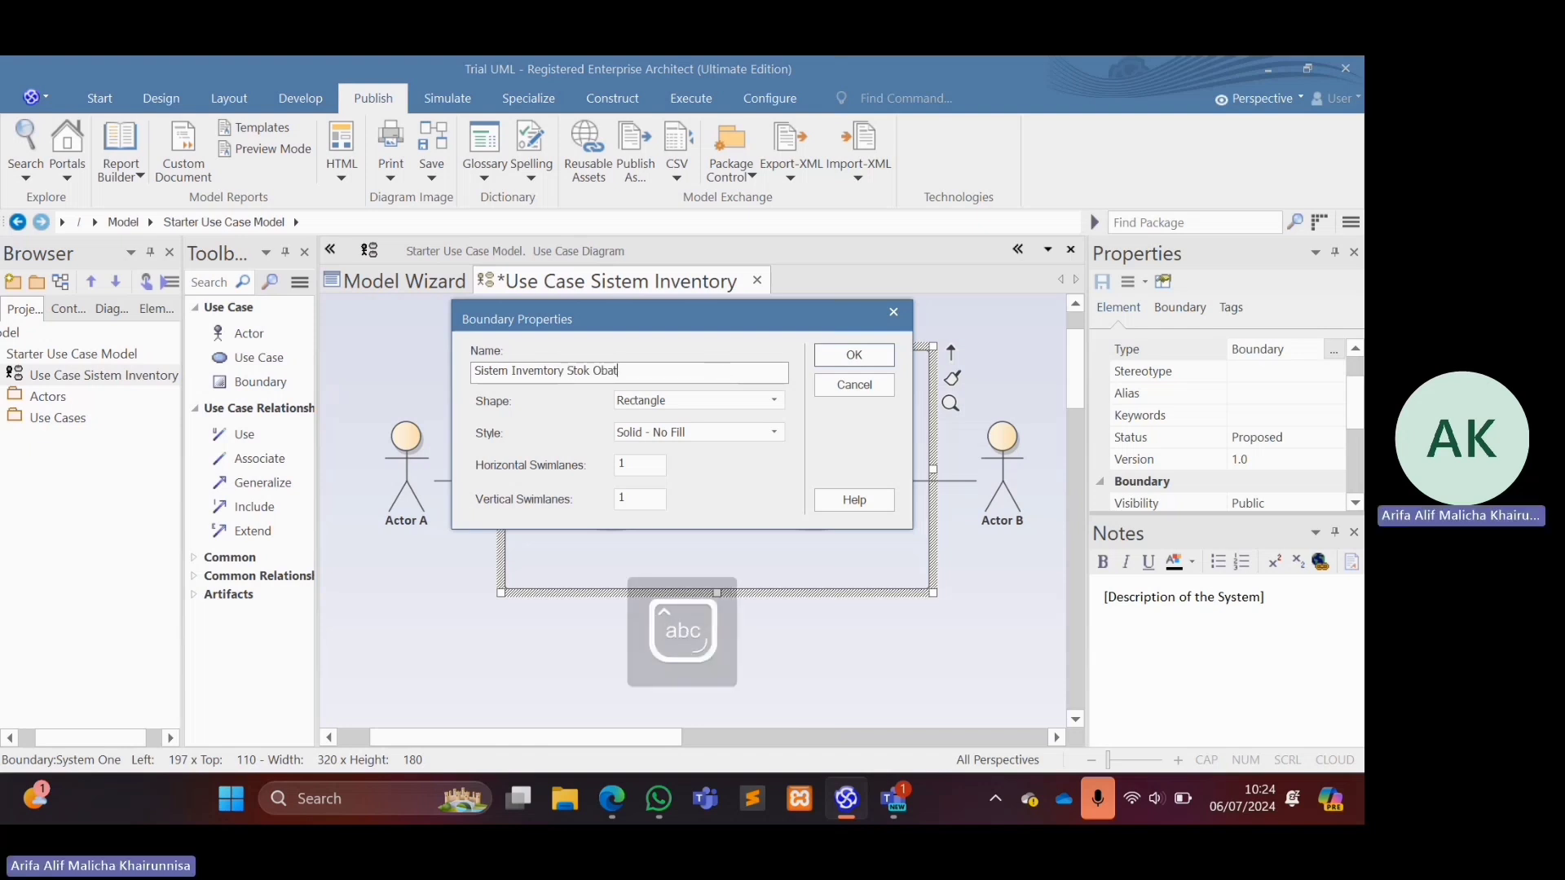
key("Return")
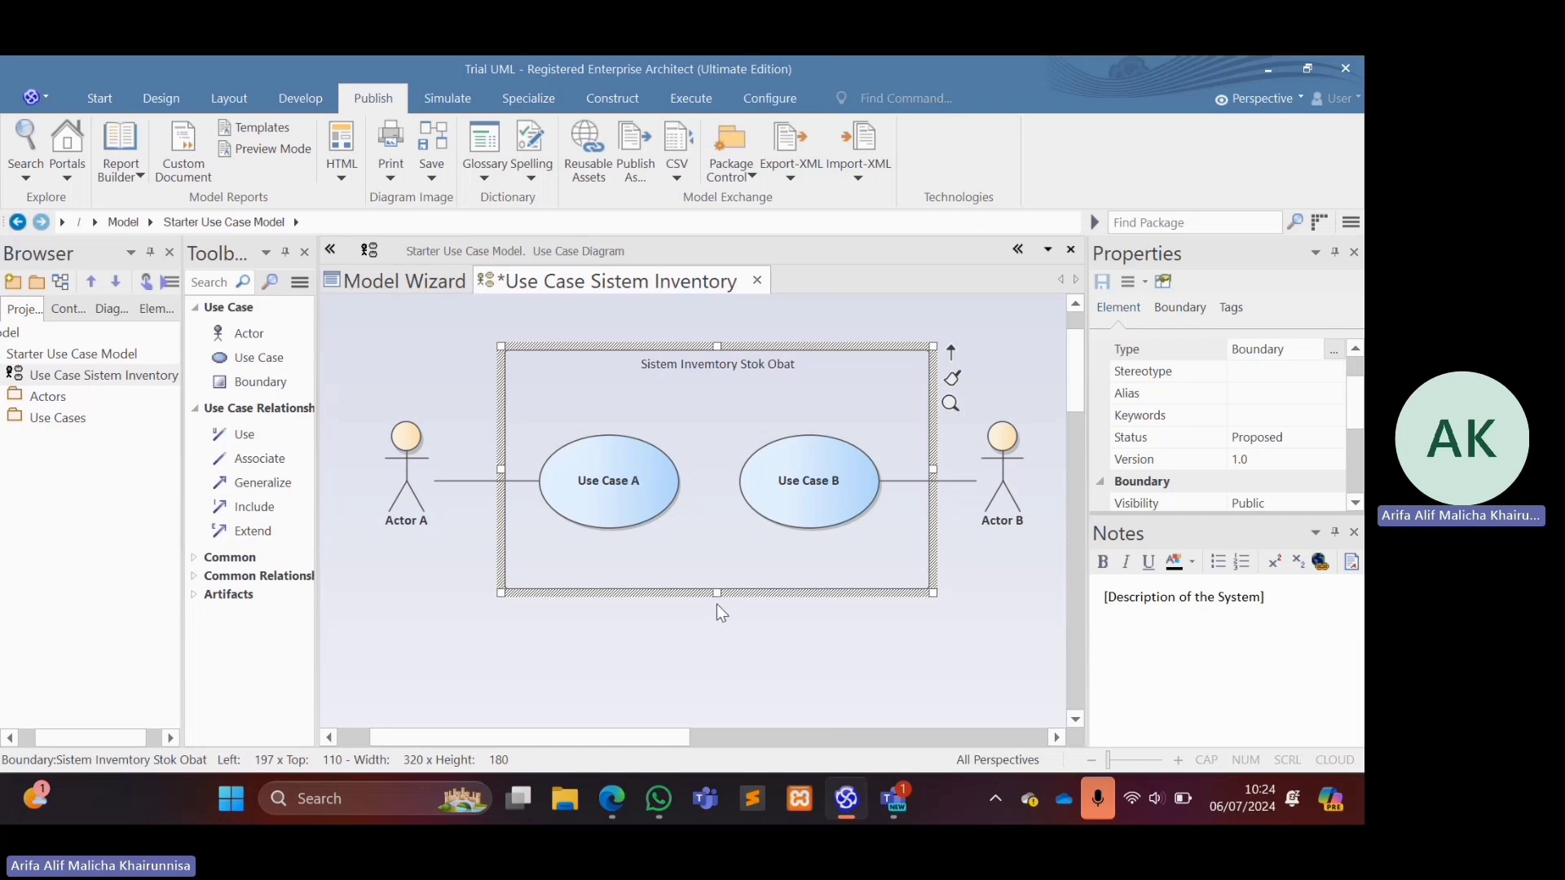
Delete Actor B and Use Case B from the diagram.
left_click(1014, 432)
right_click(1014, 432)
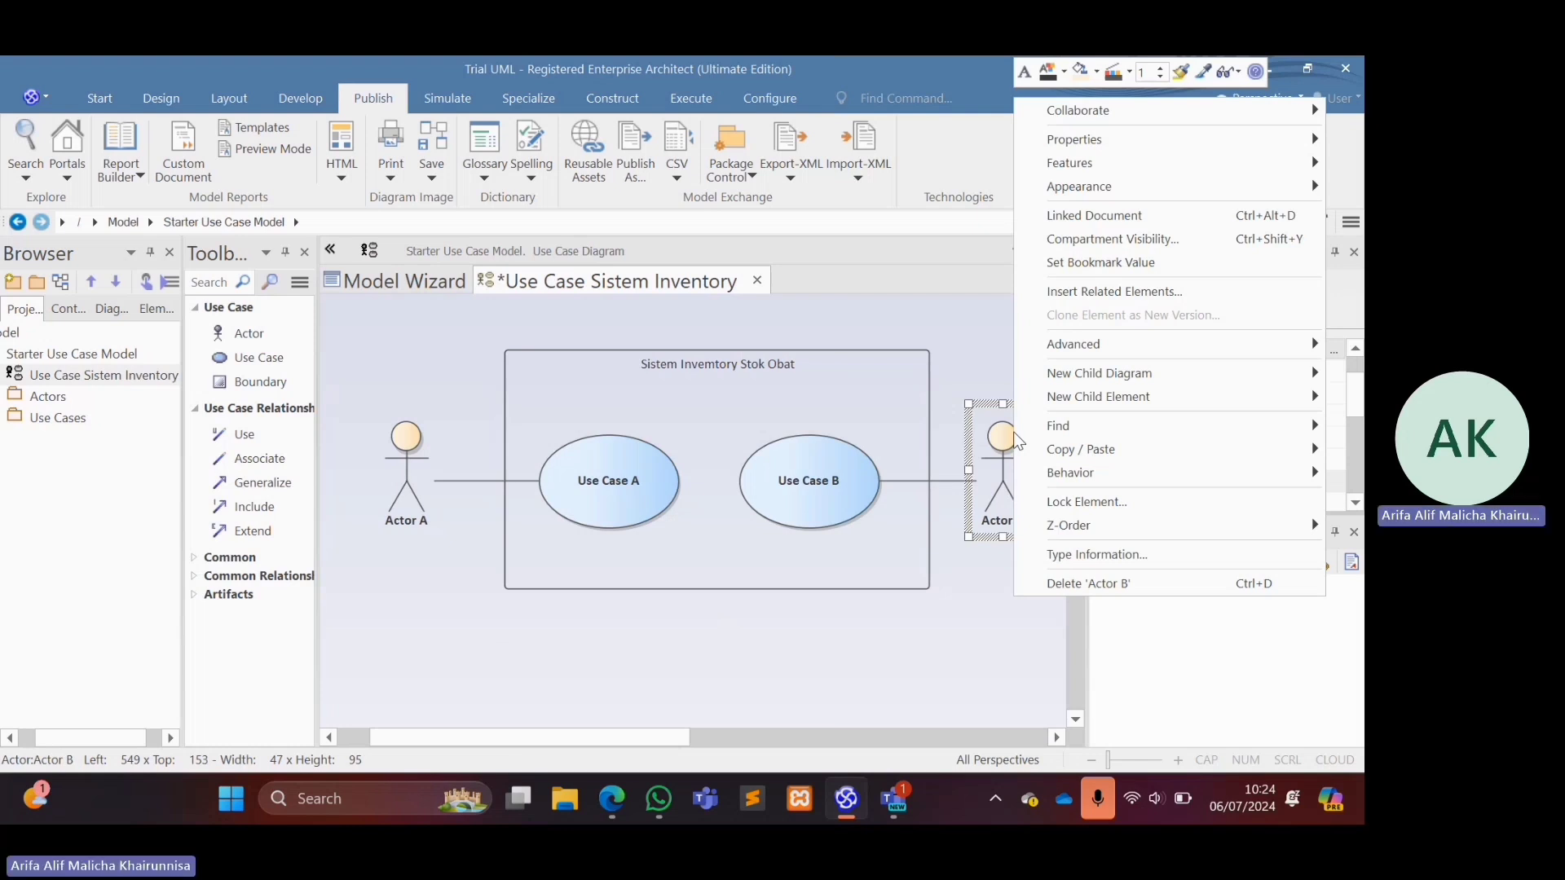
left_click(1064, 580)
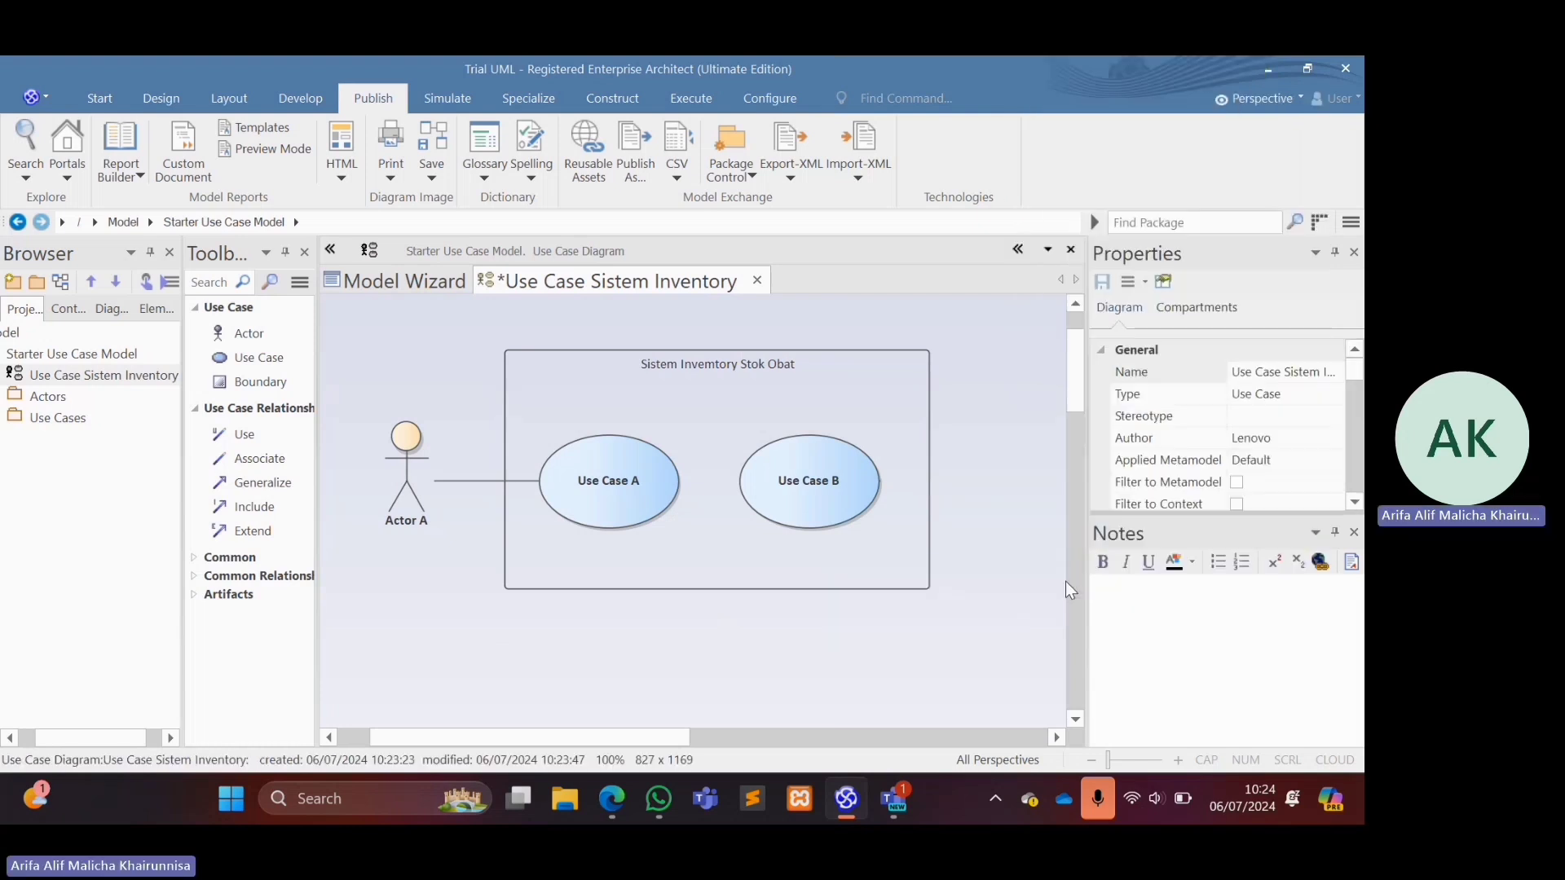
left_click(775, 461)
right_click(801, 470)
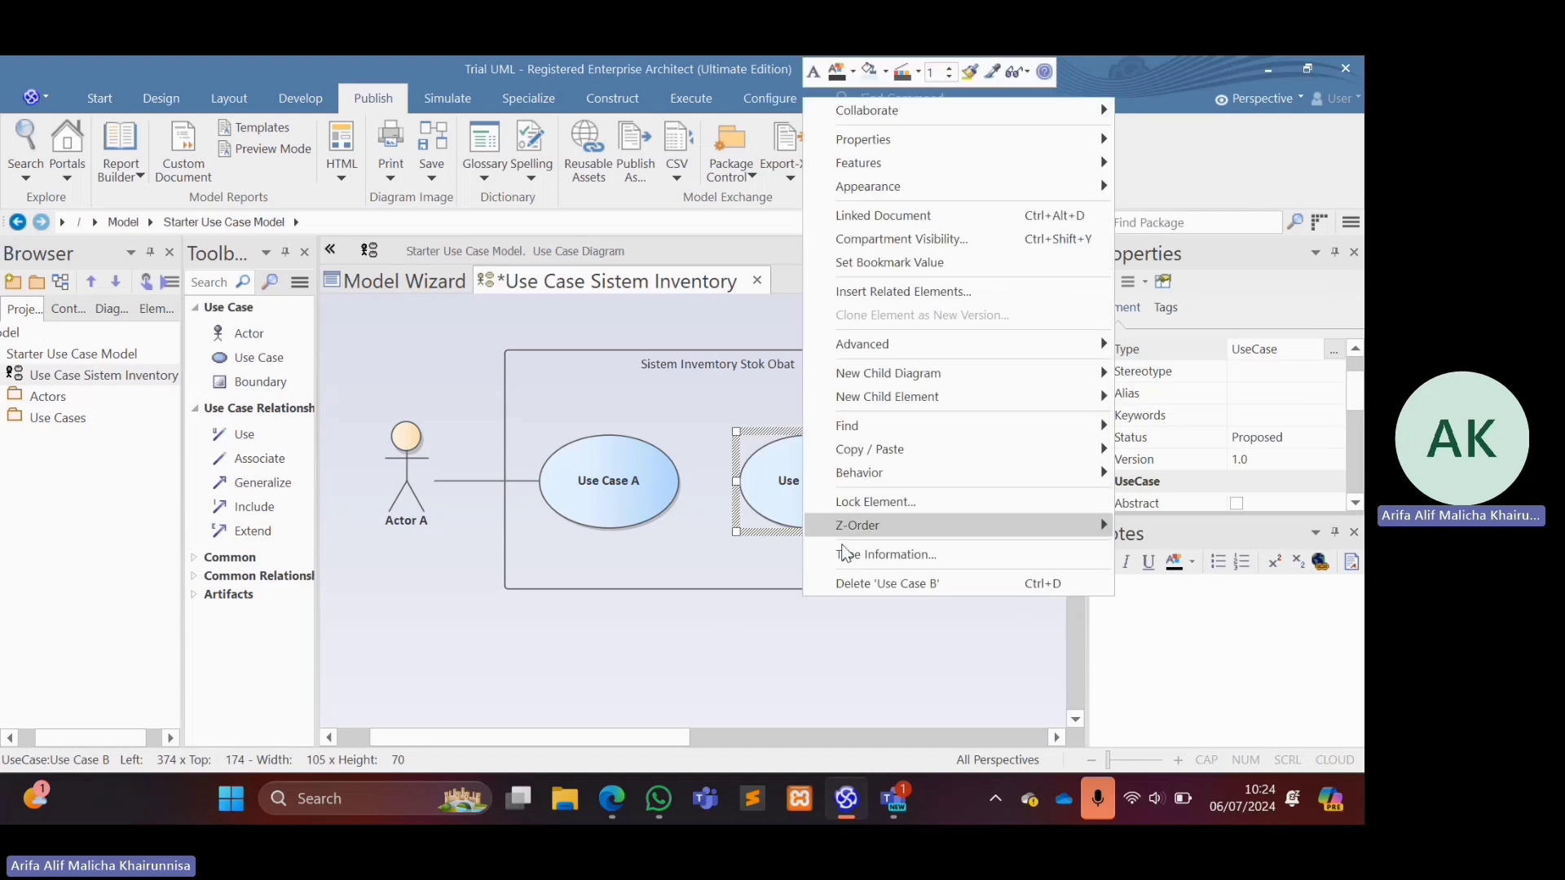
left_click(847, 584)
Resize the system boundary to about 235 wide and 288 high, making it taller and narrower.
left_click(736, 587)
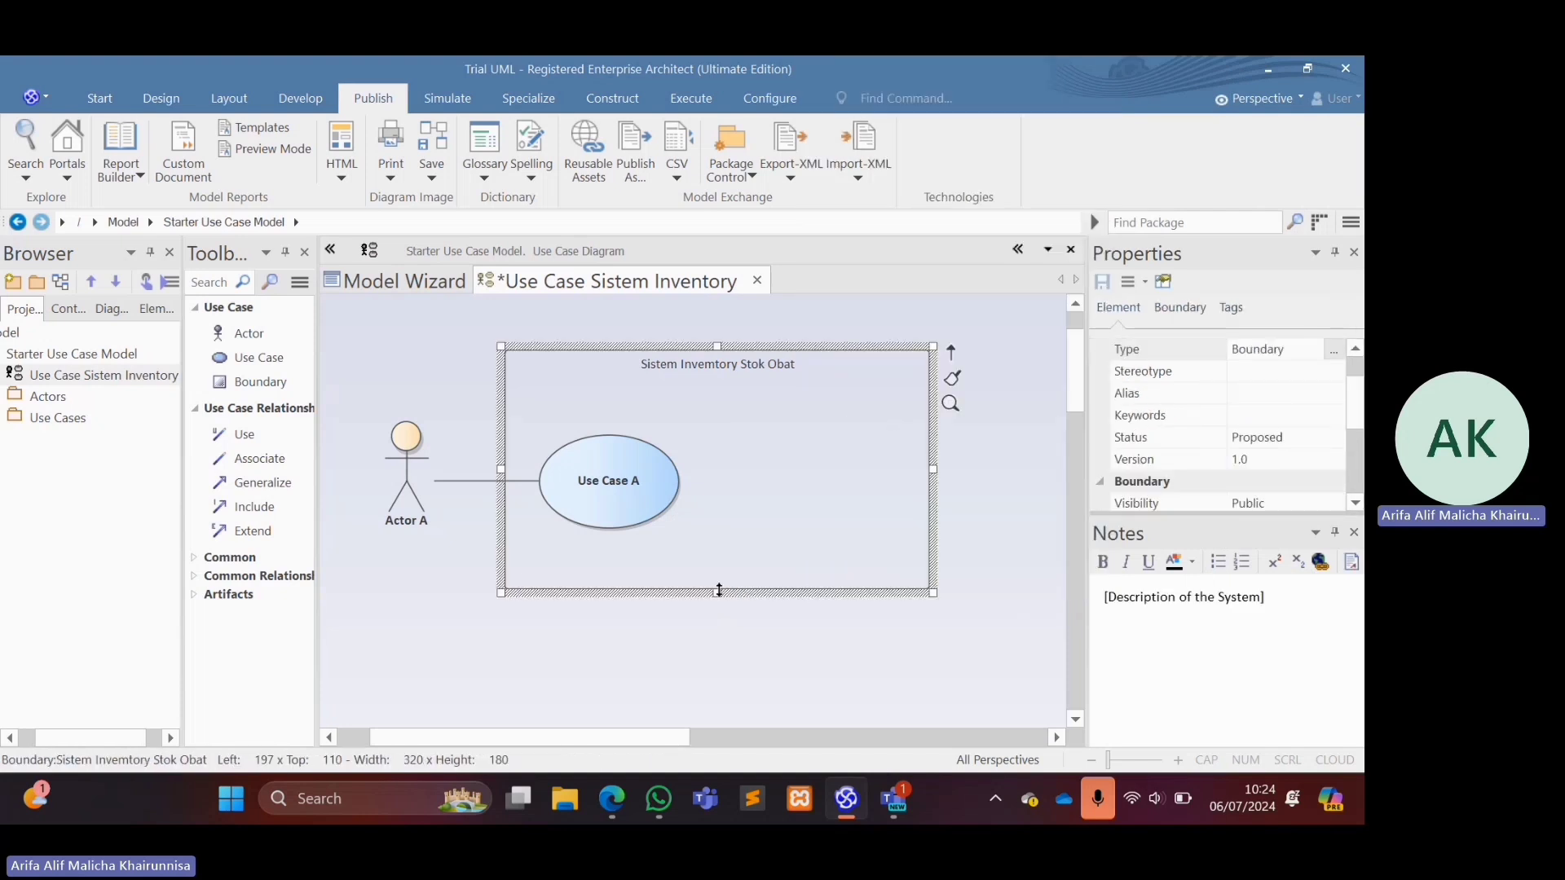
left_click_drag(719, 590, 739, 738)
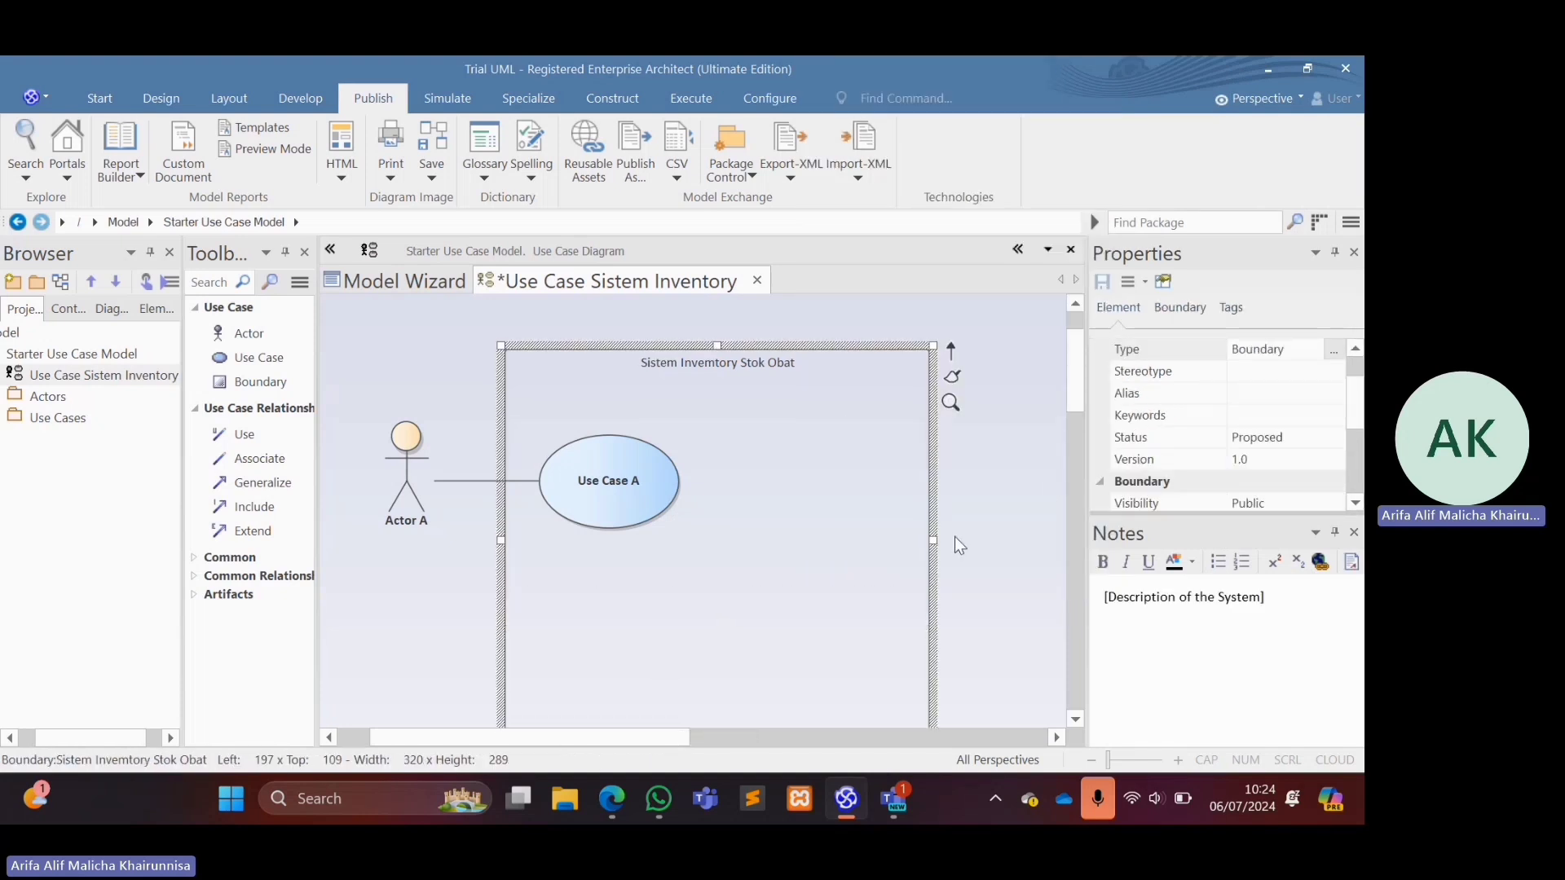
left_click_drag(935, 541, 823, 538)
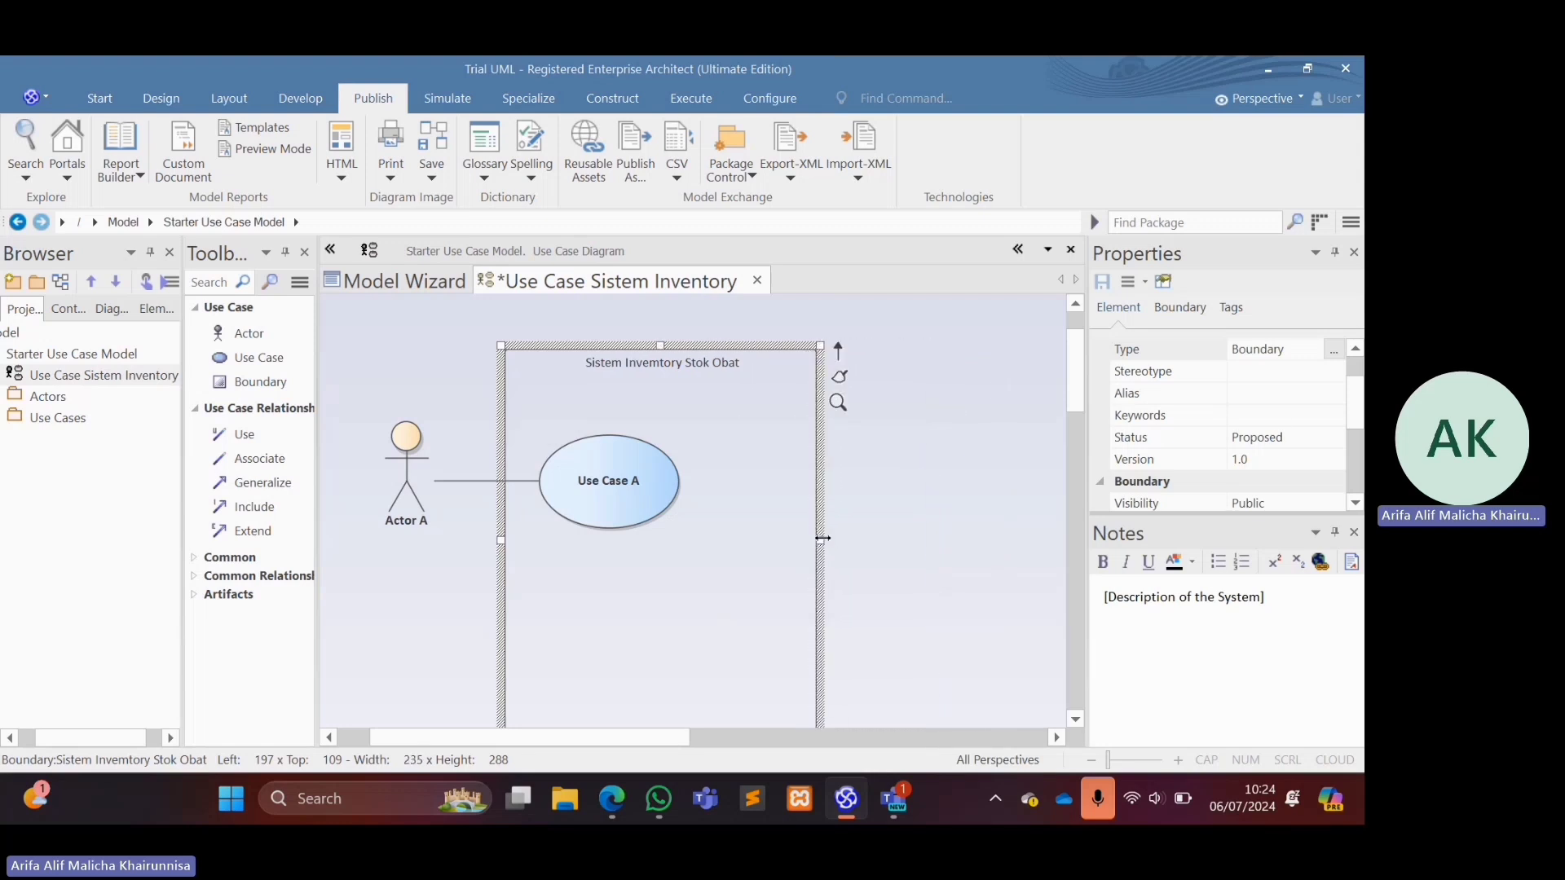
Widen the system boundary to about 282 and move Use Case A further inside it, away from Actor A.
left_click_drag(819, 538, 878, 534)
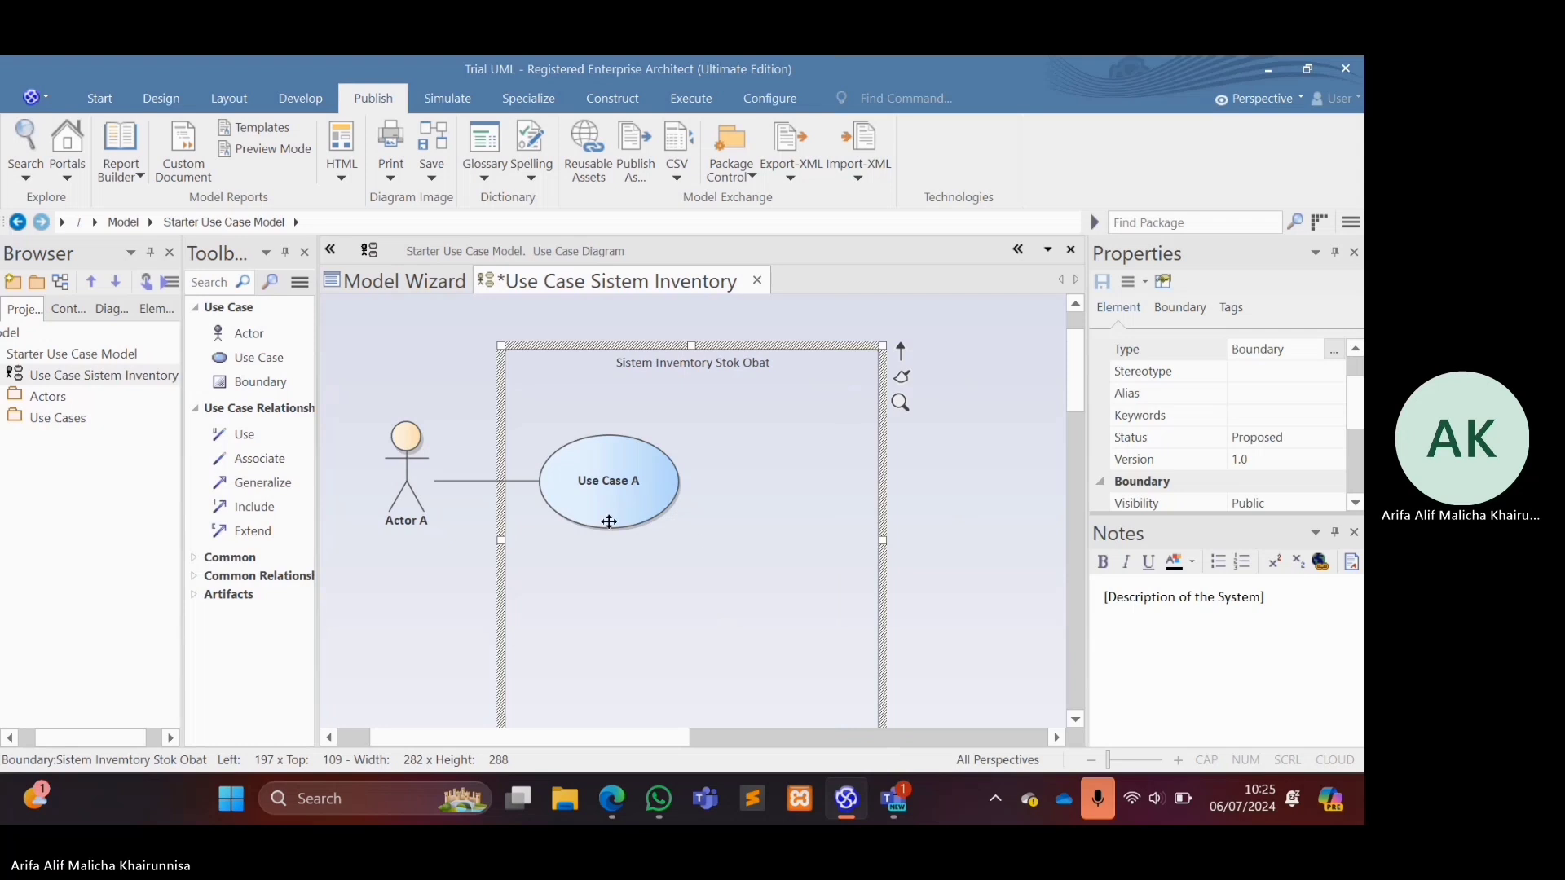
left_click(619, 492)
left_click_drag(619, 492, 673, 480)
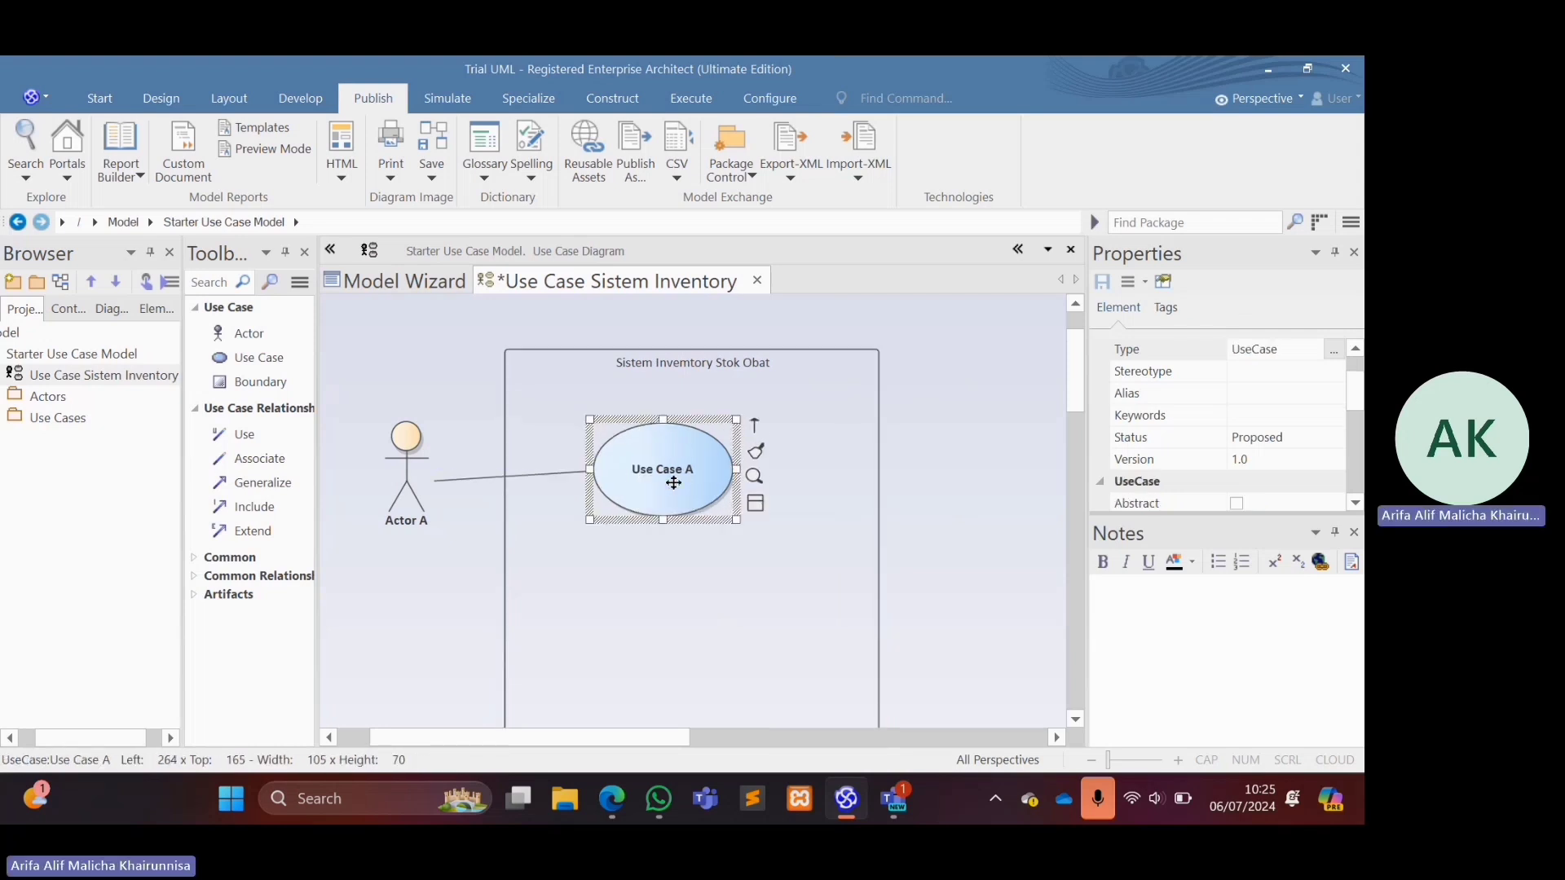
Rename Actor A as "Kepala Bidang" in its properties.
left_click(401, 522)
double_click(399, 520)
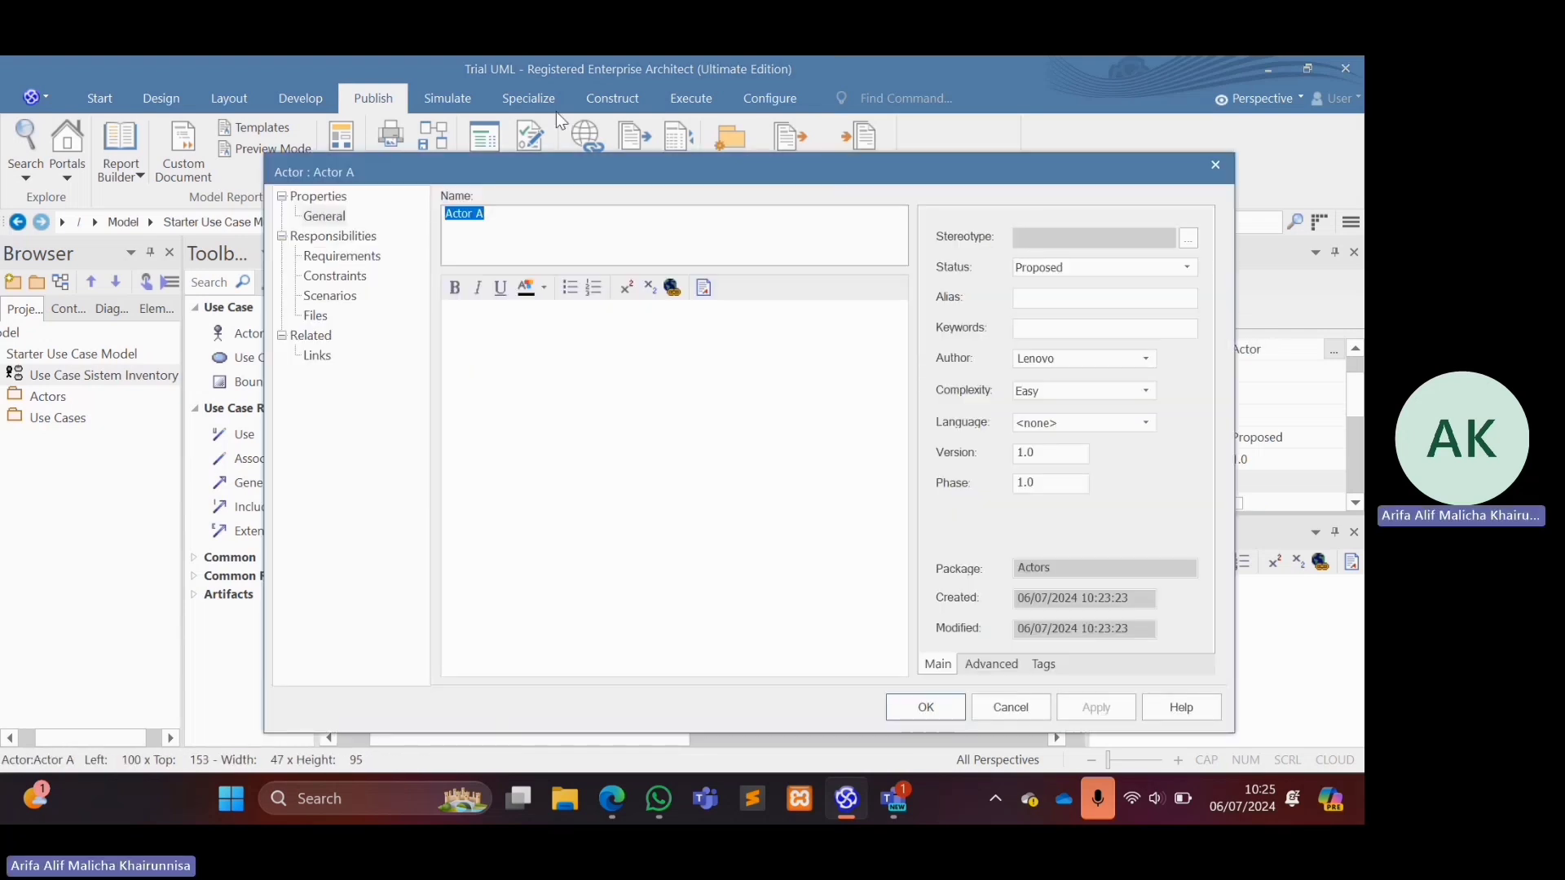
type("Kepala B")
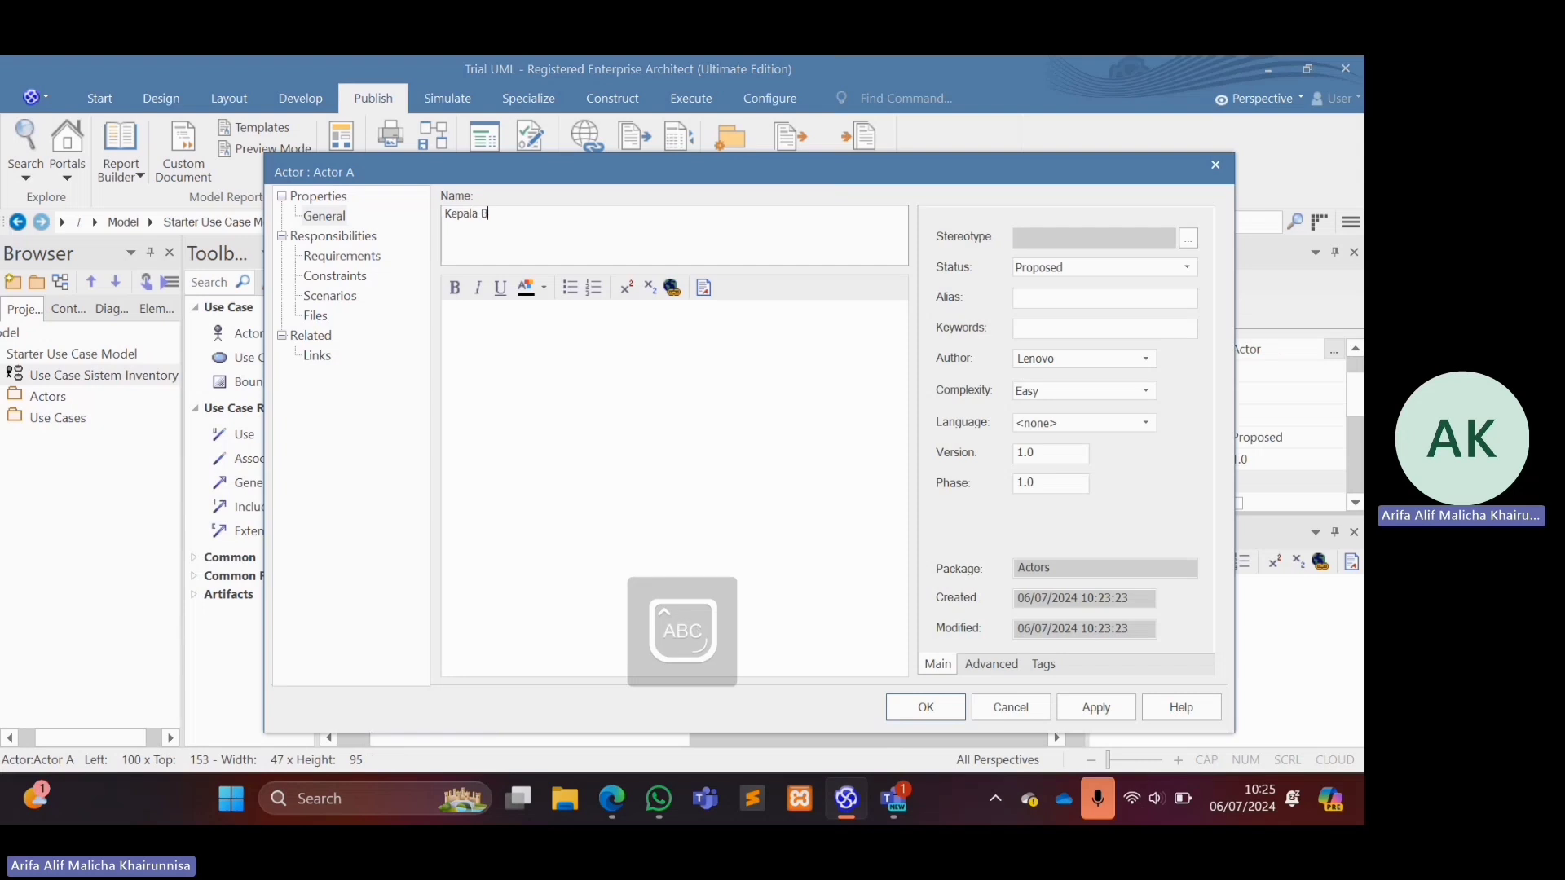
type("idang")
key("Return")
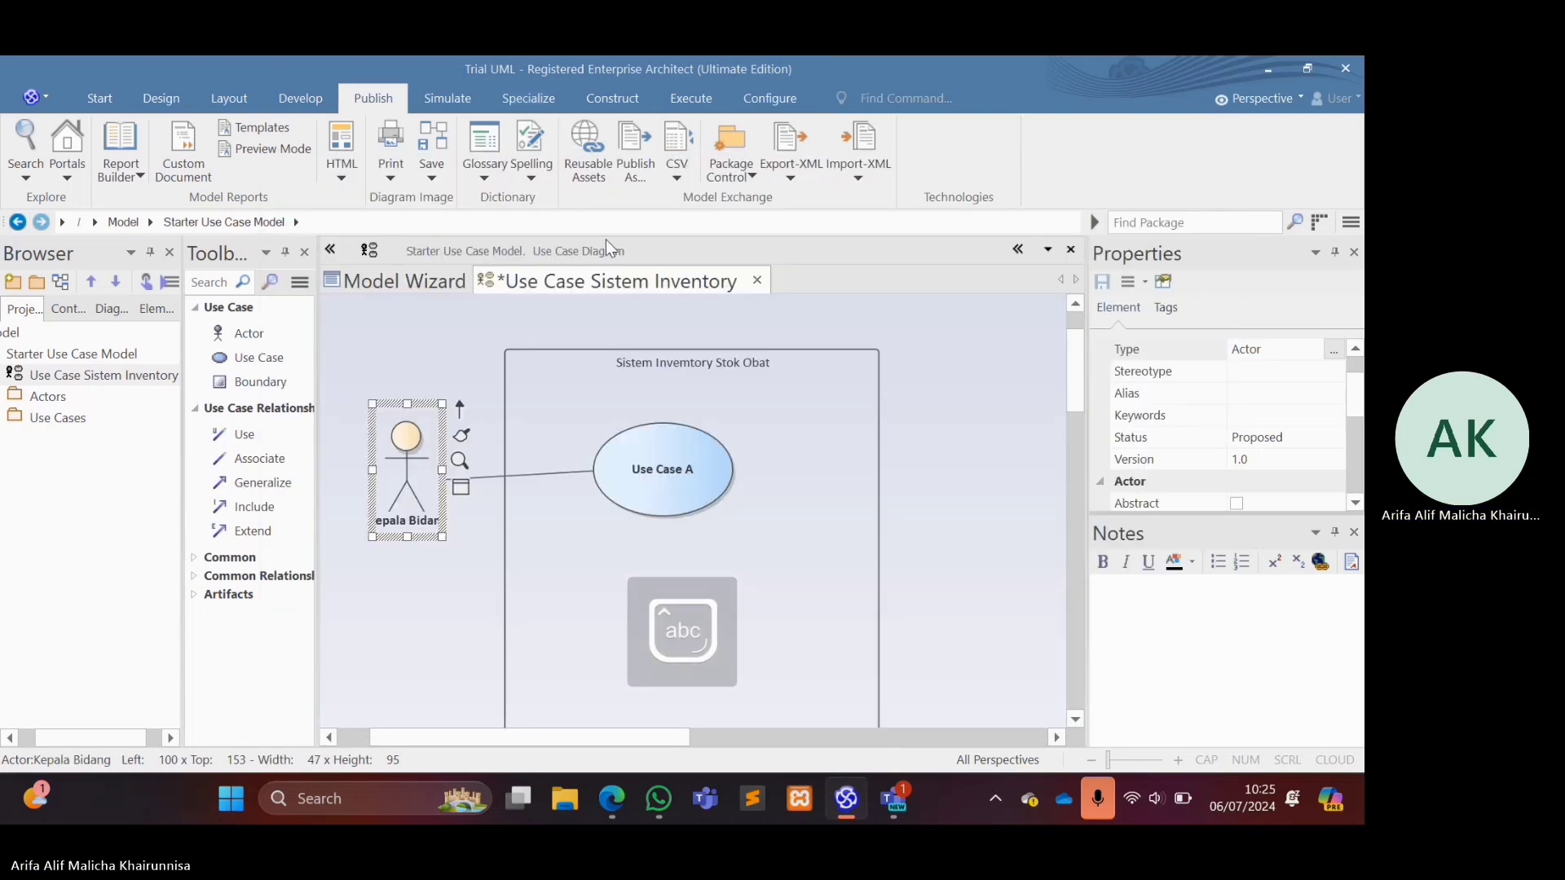
Rename Use Case A as "Menginput Jadwal Stok Opname" in its properties.
double_click(654, 475)
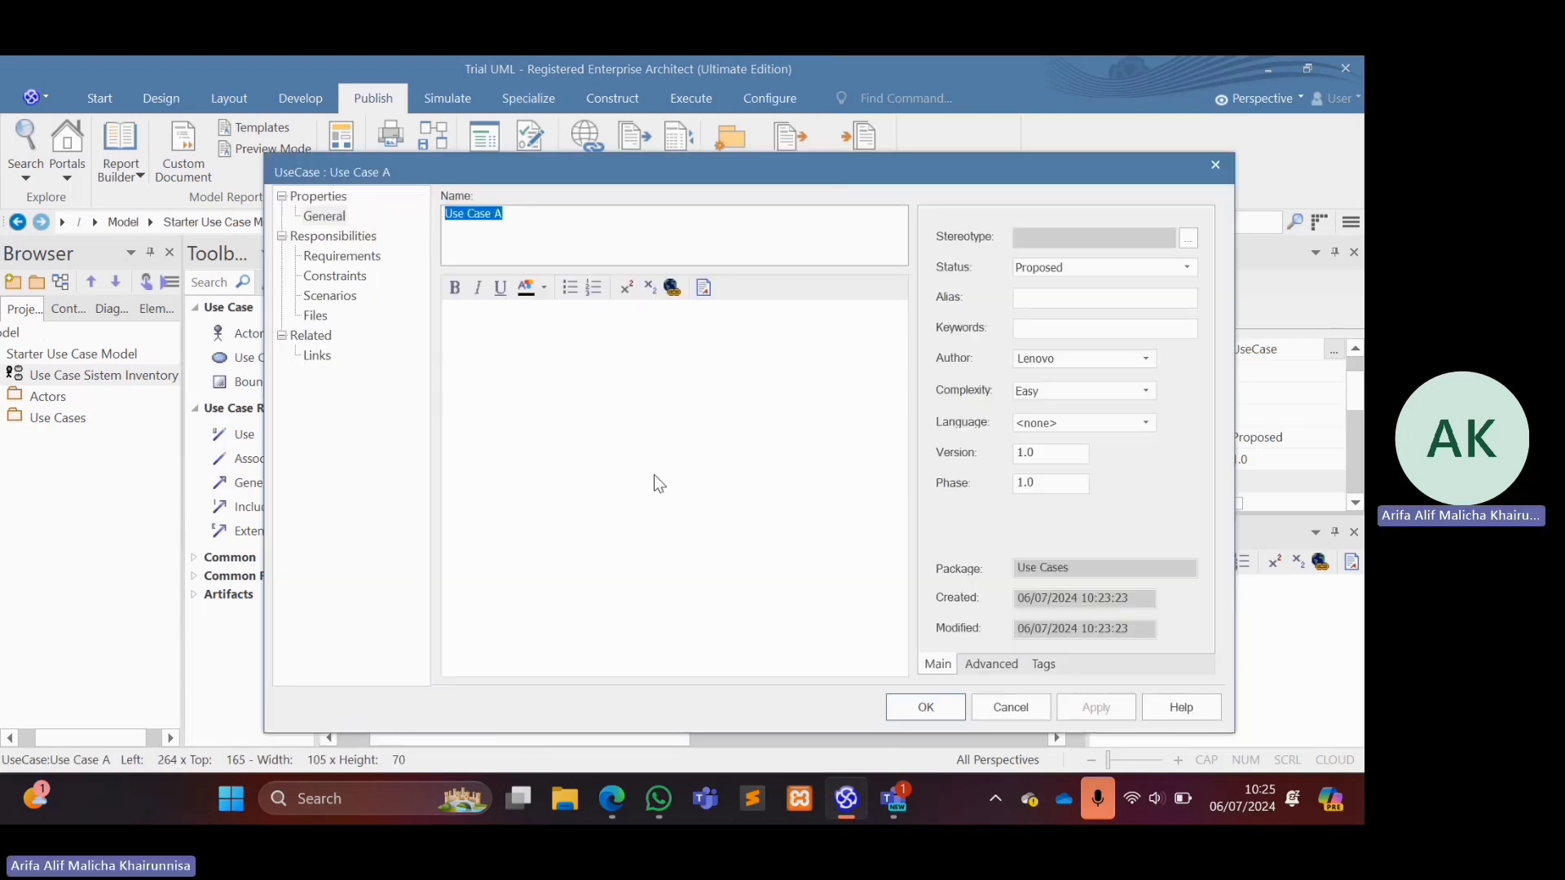
left_click(653, 474)
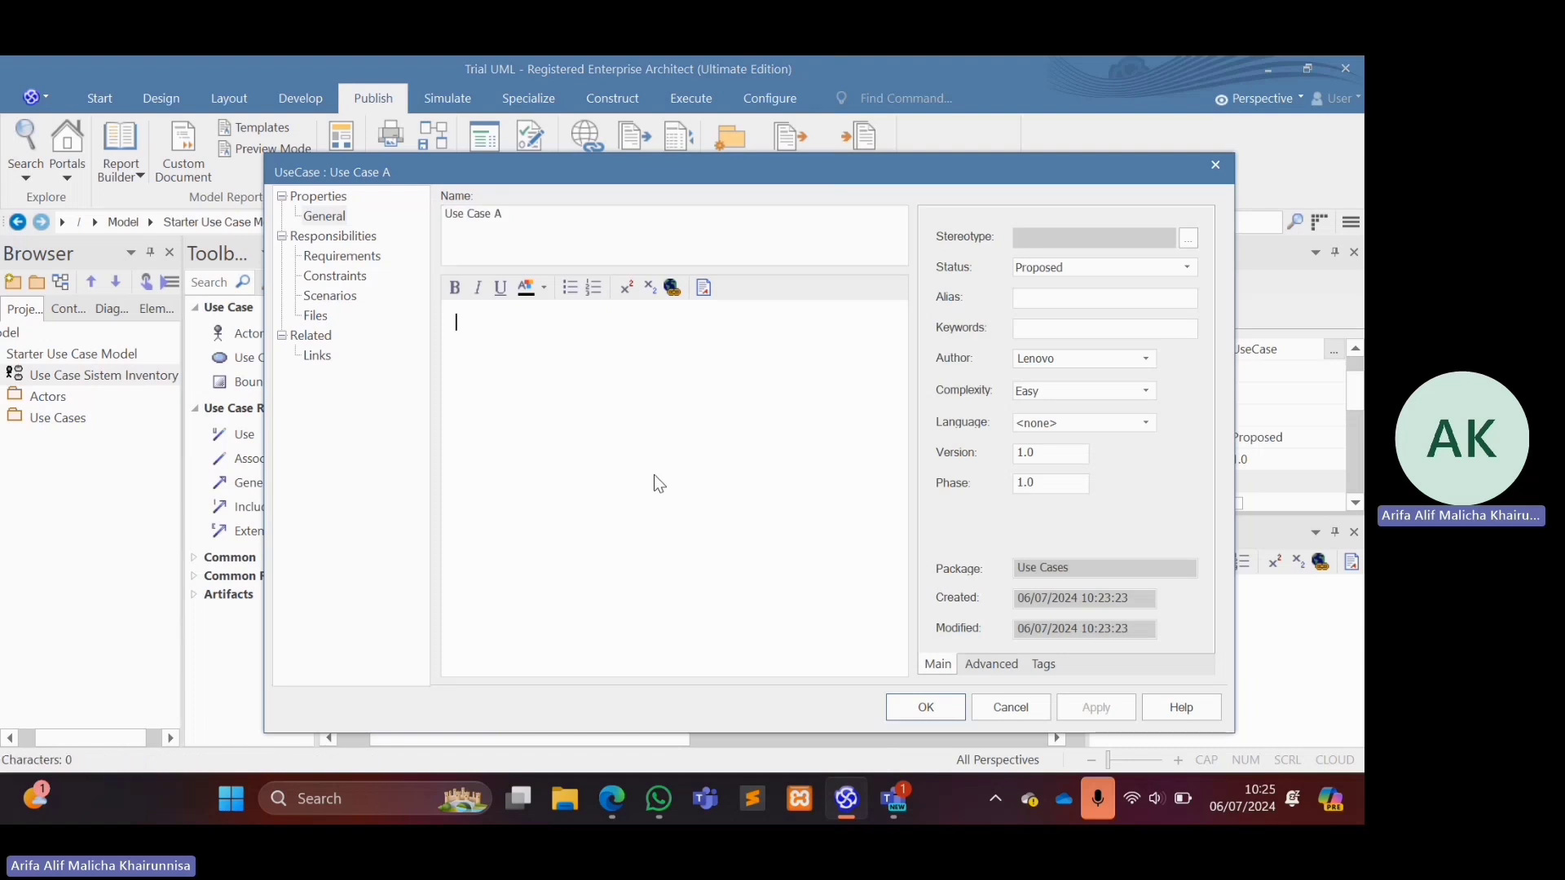
triple_click(479, 222)
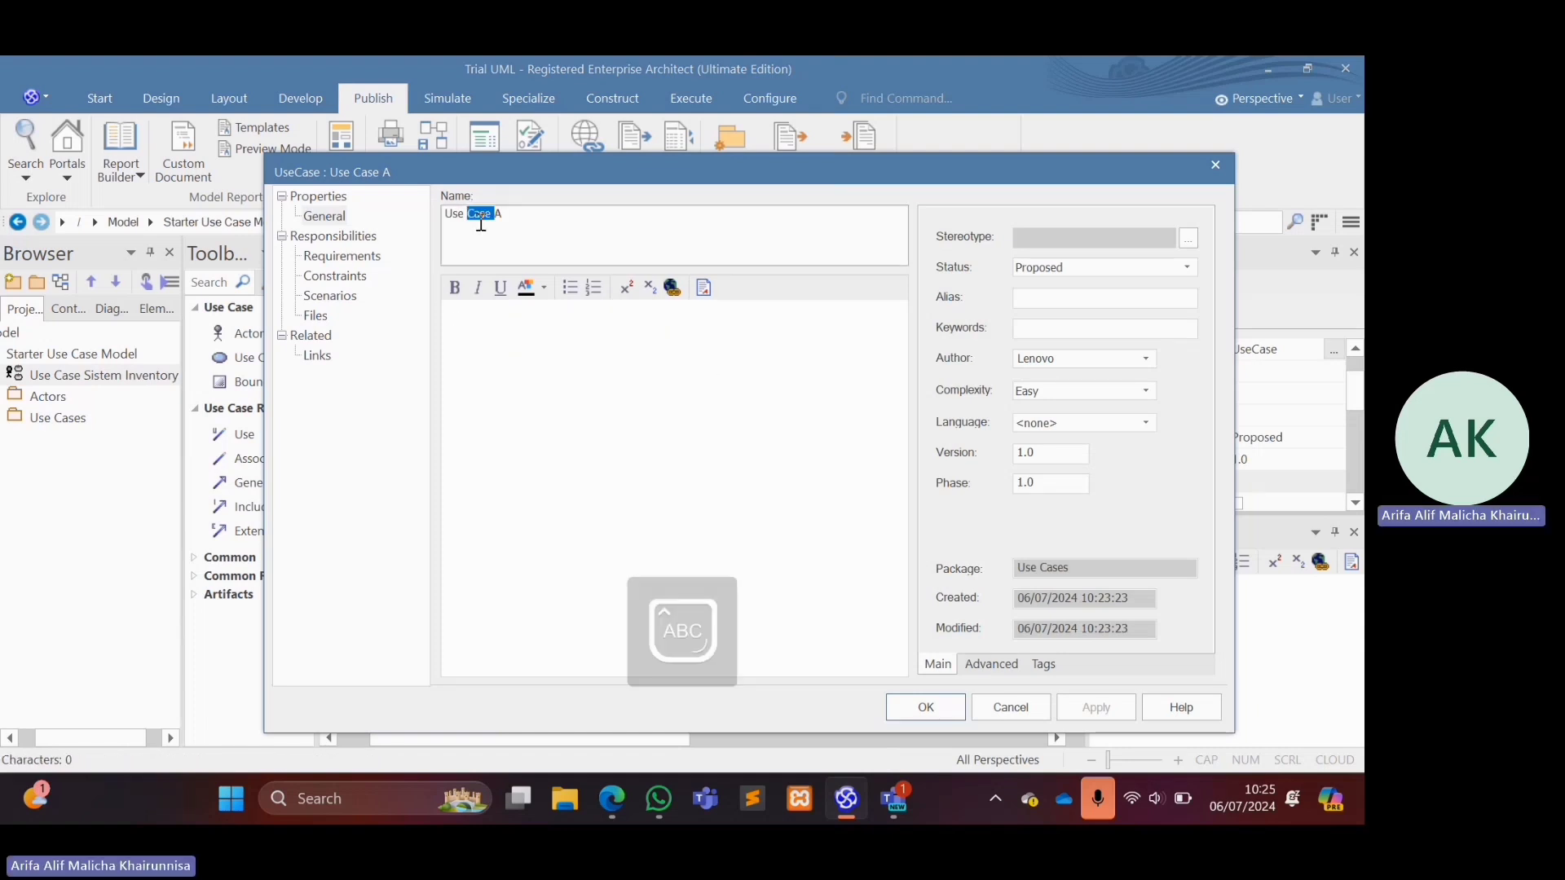
type("mENGI")
key("BackSpace")
key("BackSpace")
key("BackSpace")
key("BackSpace")
key("Caps_Lock")
type("Me")
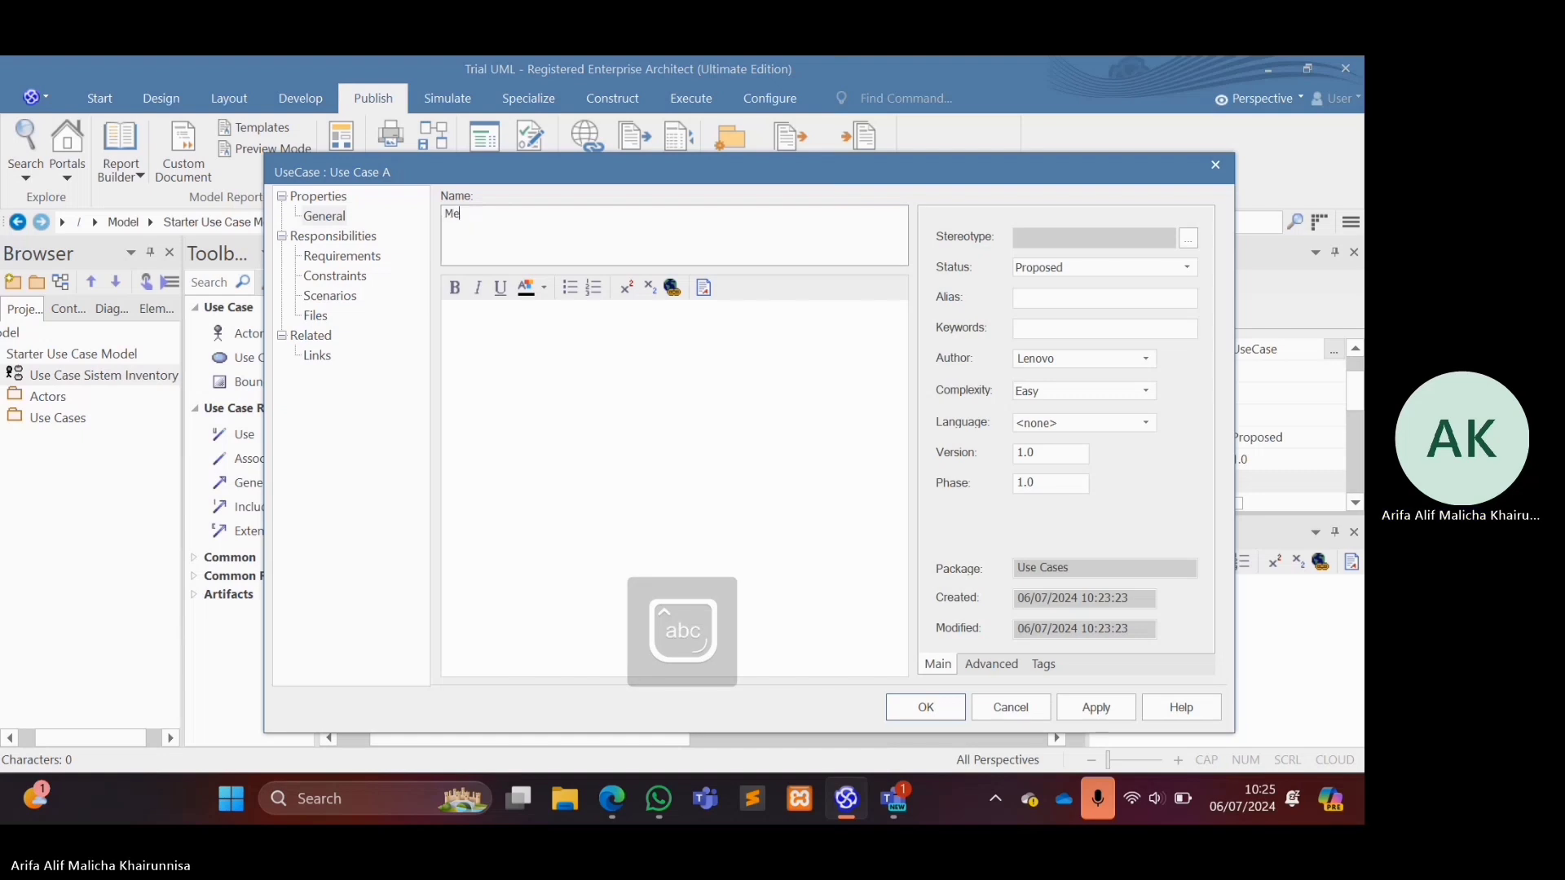
type("nginput Jadwal Stok Opba")
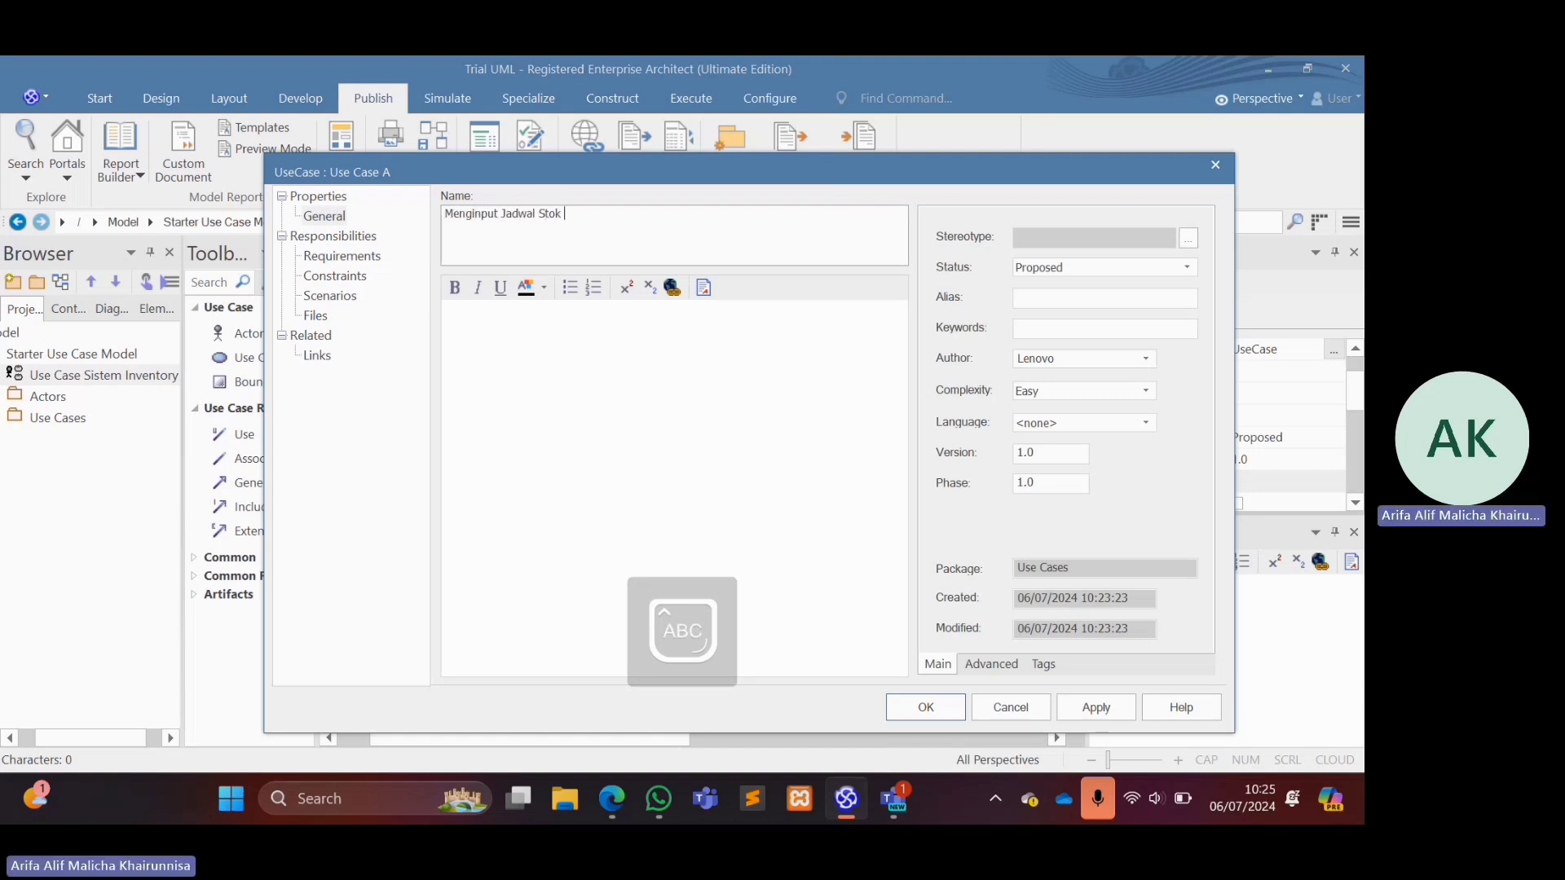
key("BackSpace")
key("BackSpace")
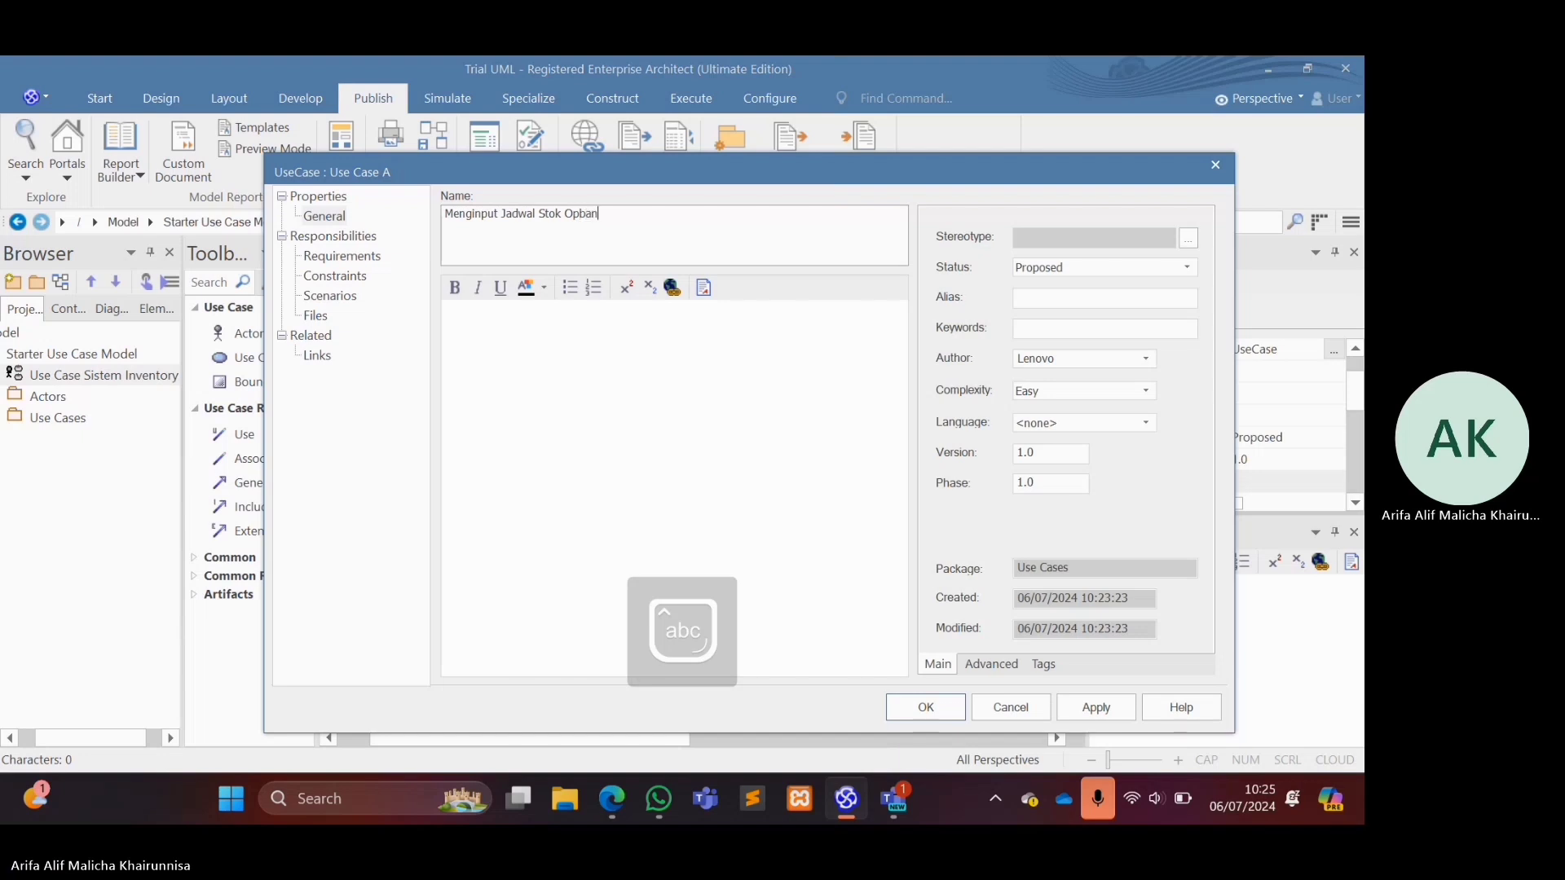
type("name")
key("Return")
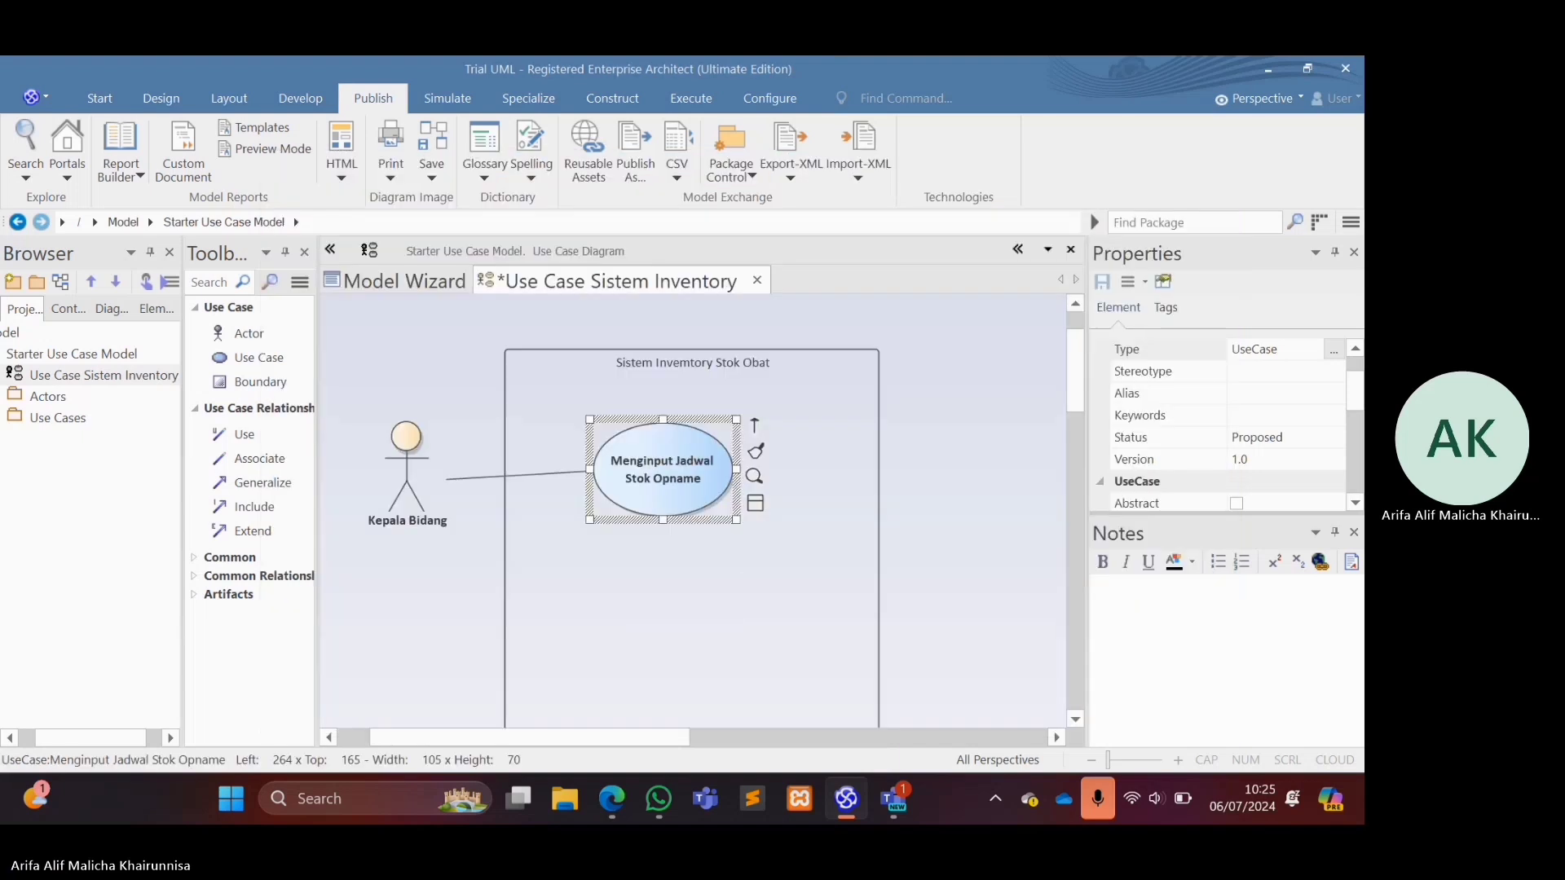
Add a use case named "Mengubah Jadwal Stok Opname" below "Menginput Jadwal Stok Opname" inside the system boundary.
left_click(253, 357)
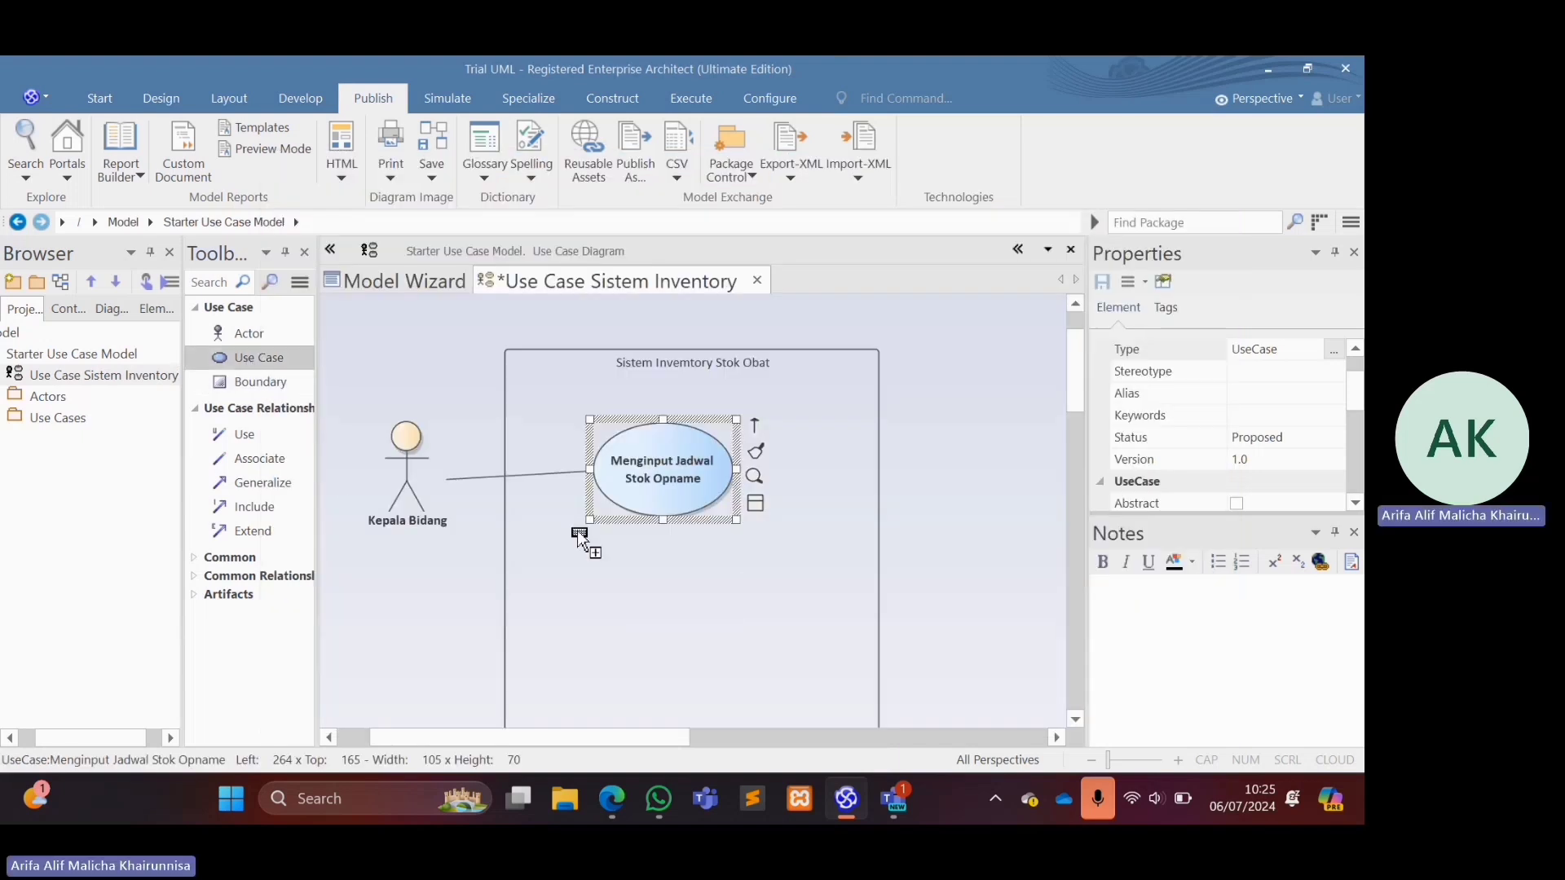
left_click(628, 555)
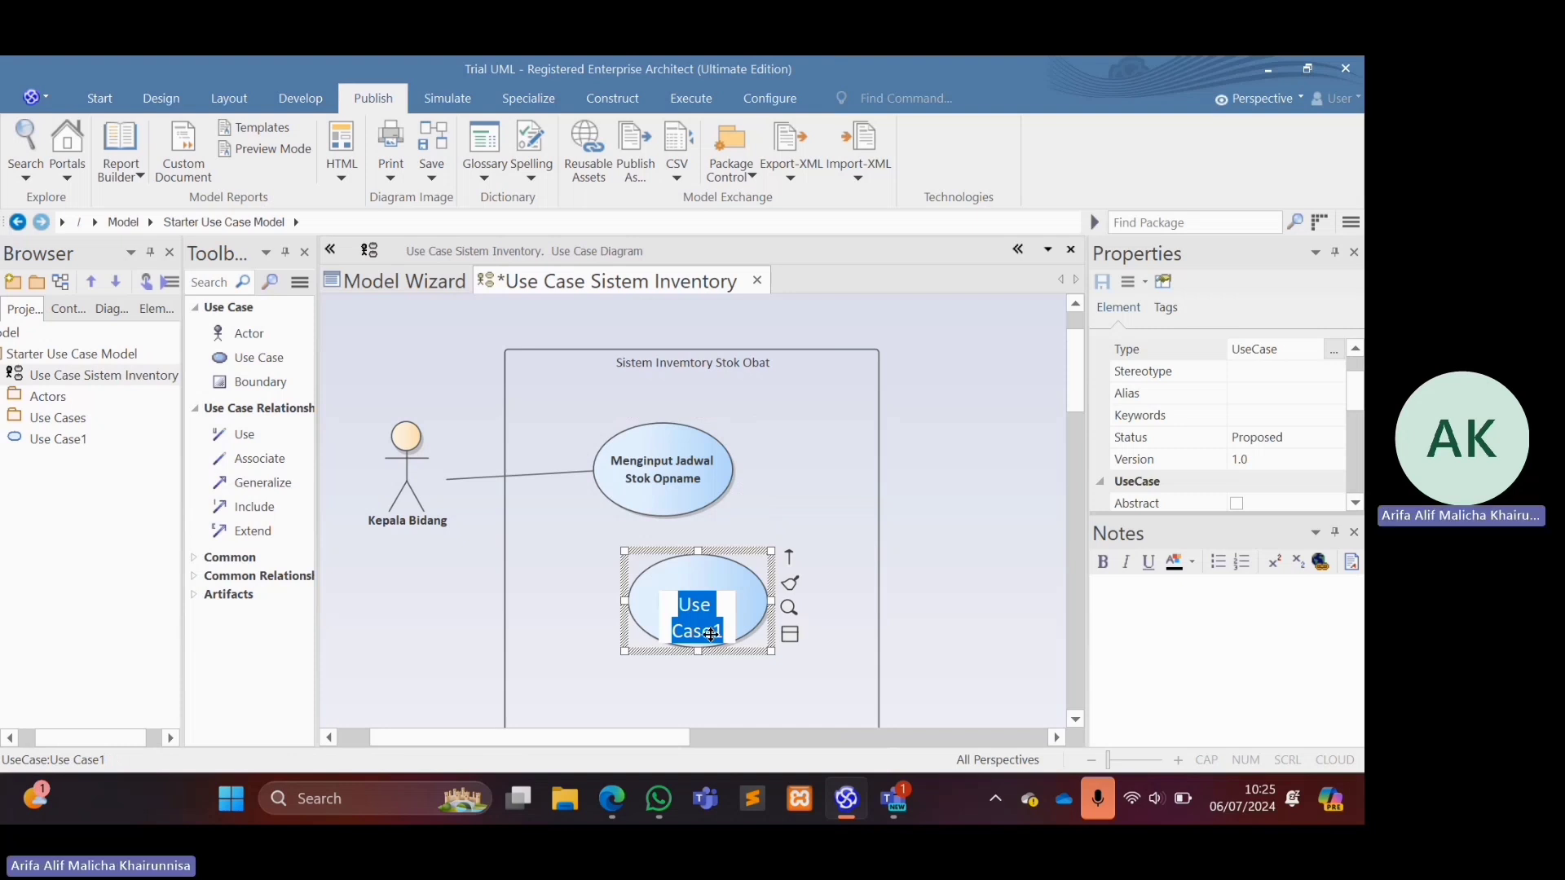
key("Caps_Lock")
type("engubah")
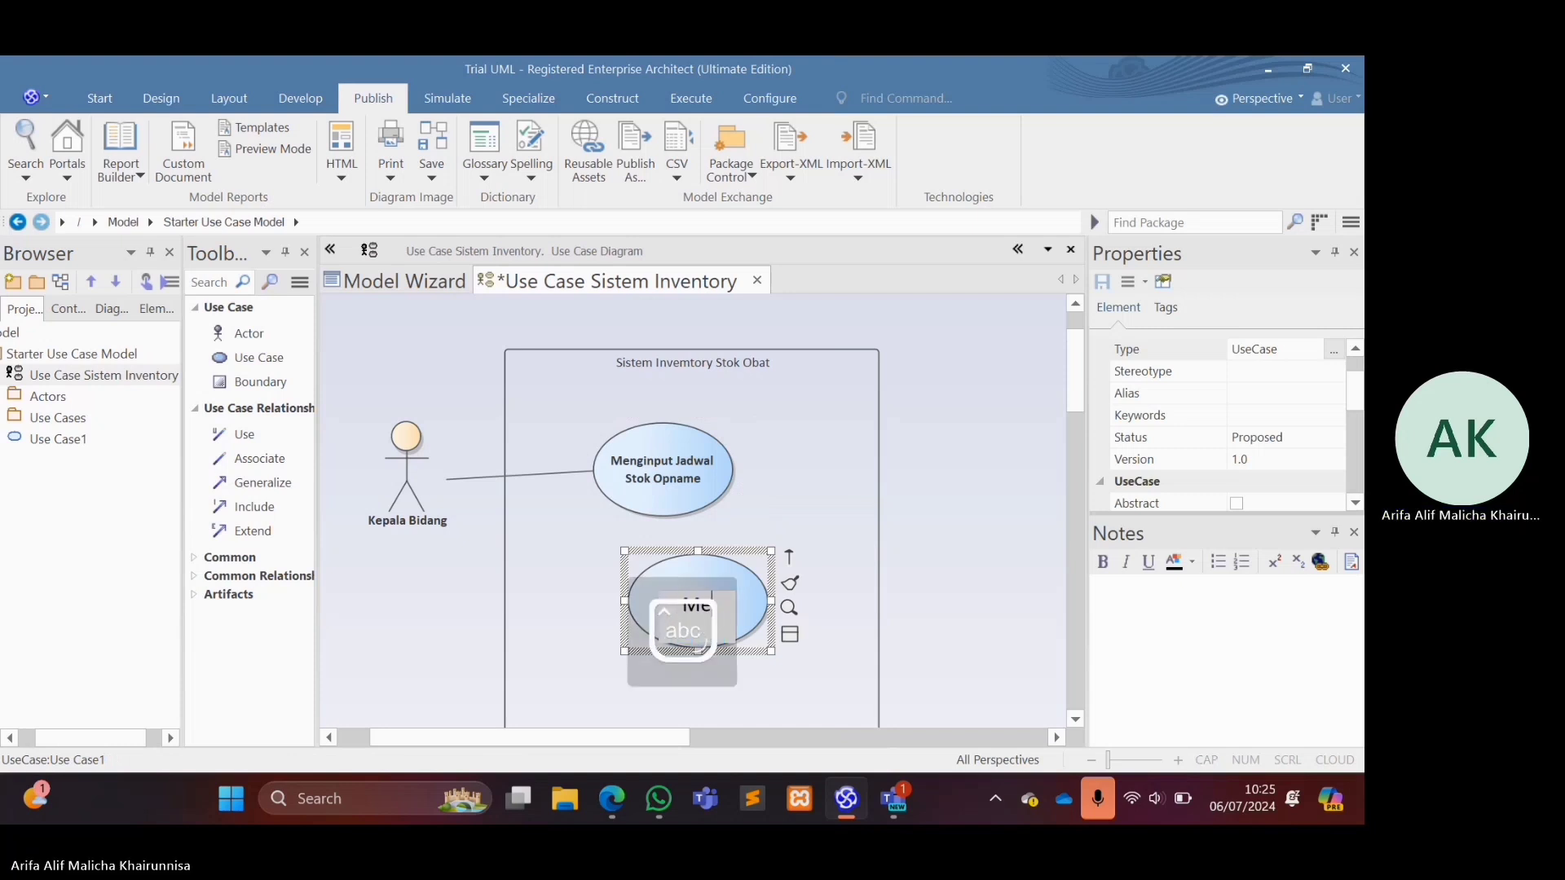
type(" Jad")
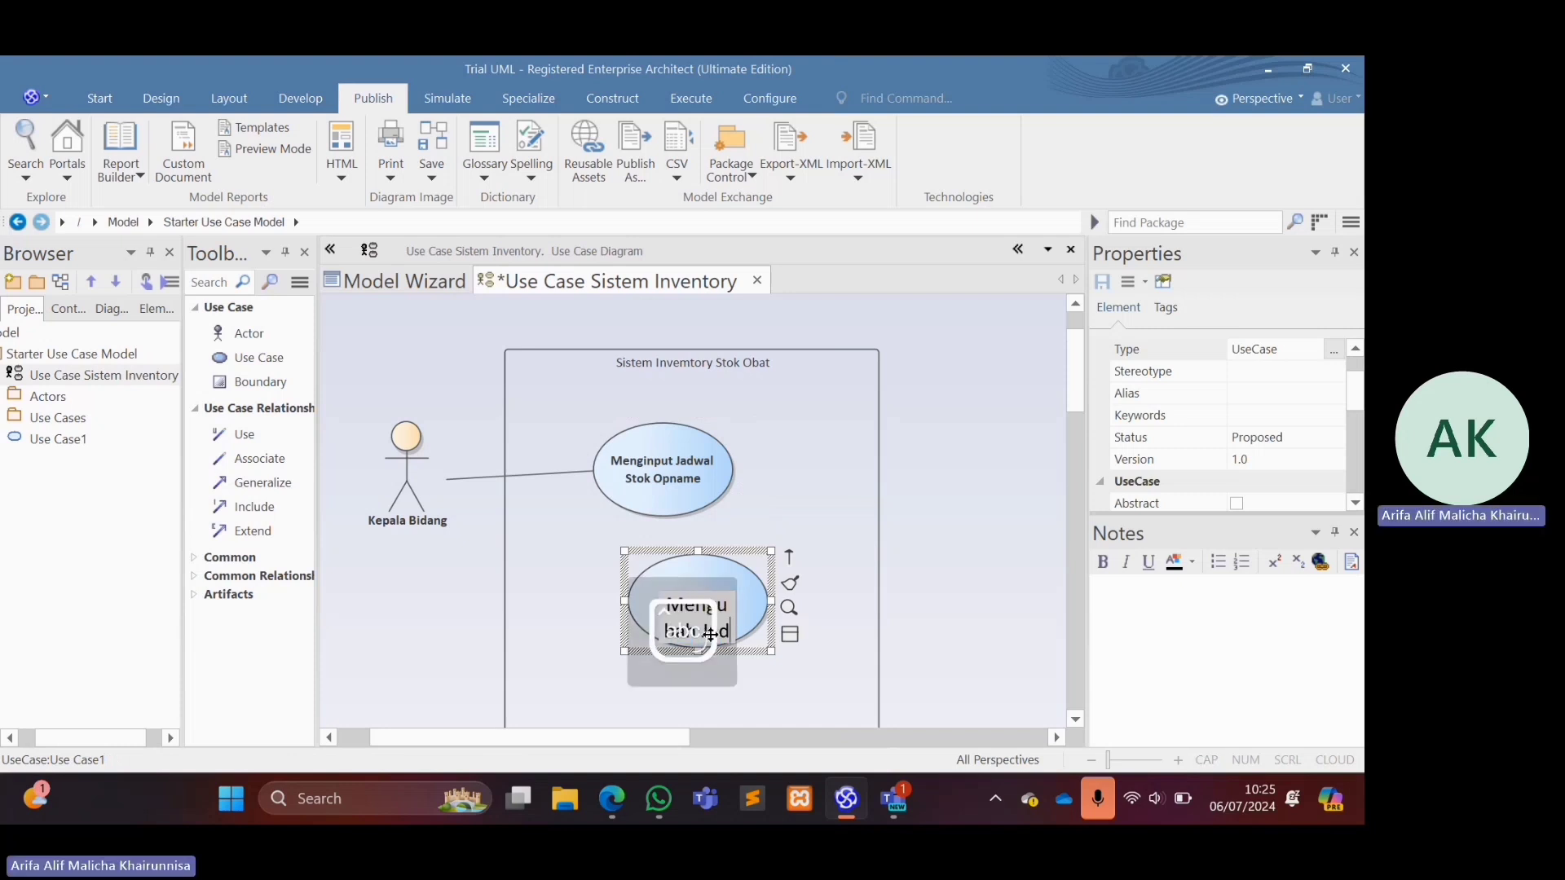
type("wal Stok Opname")
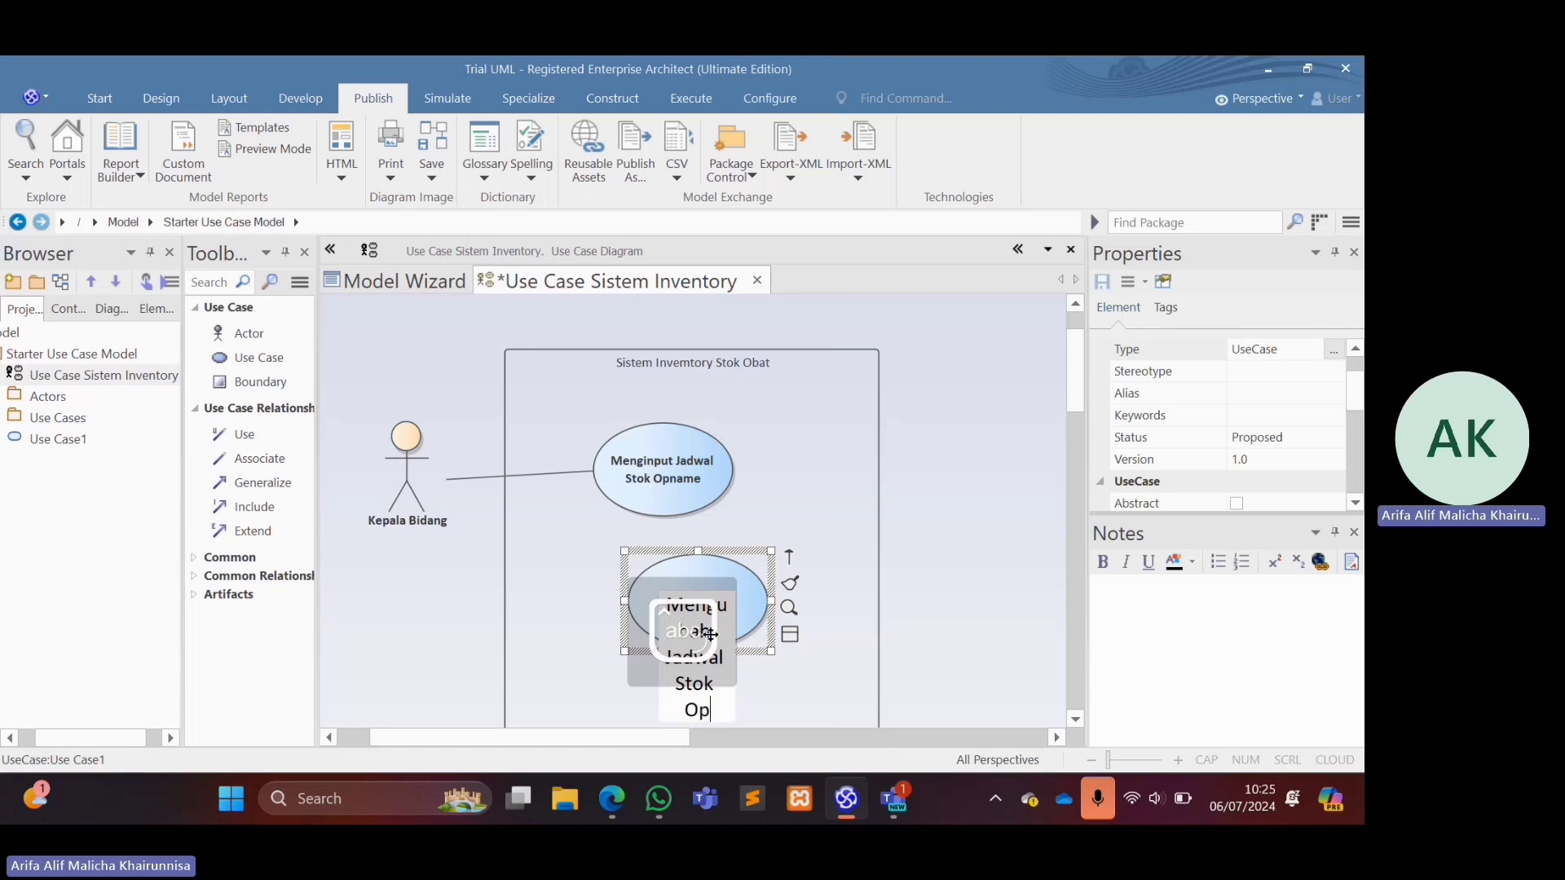
key("Return")
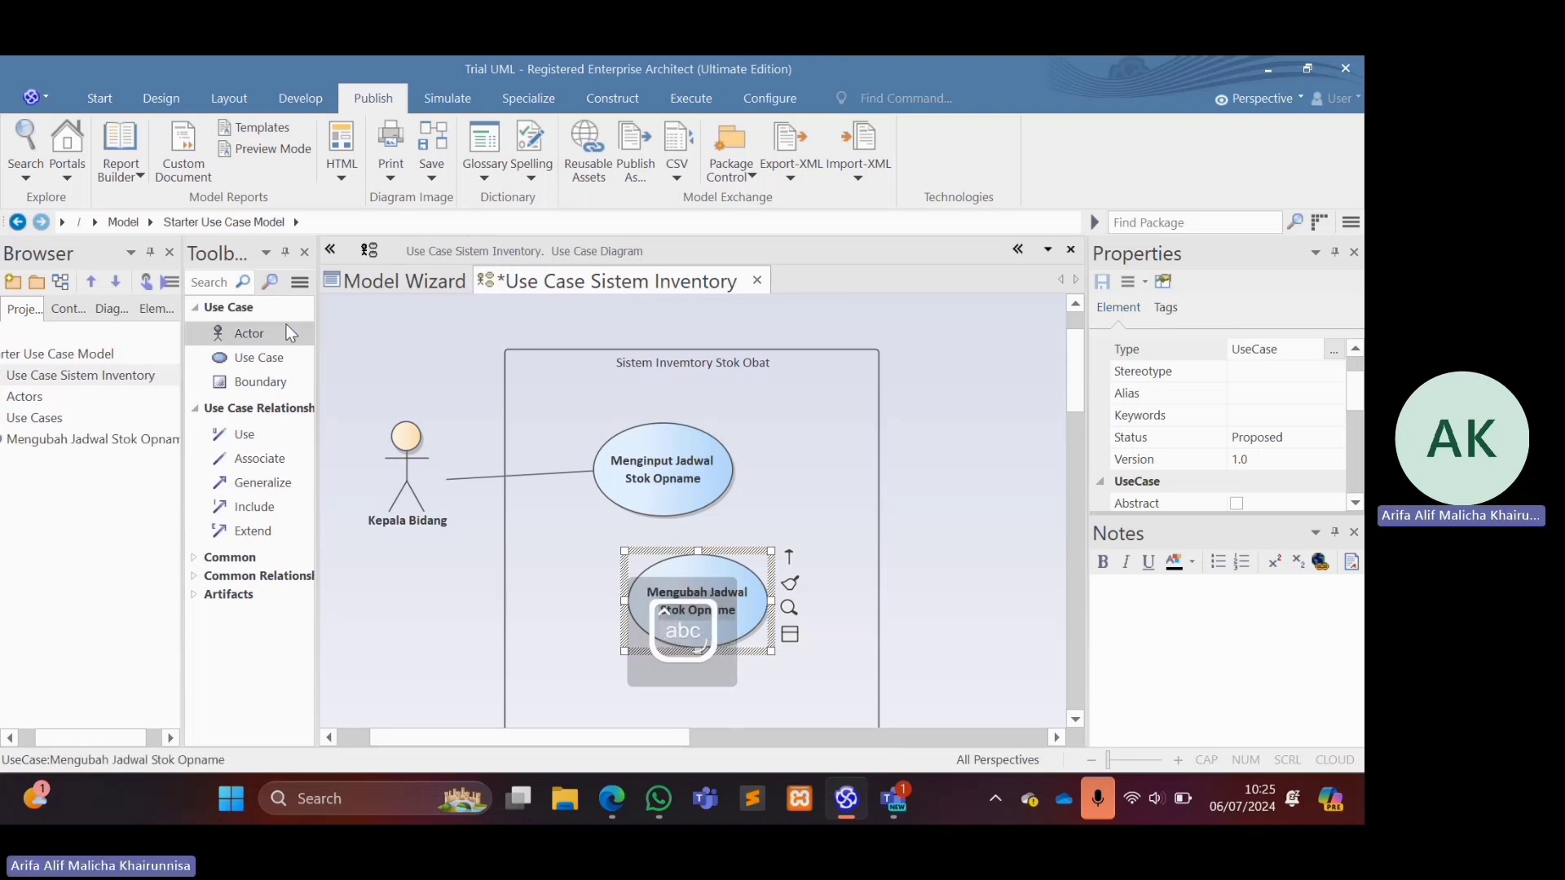
Add another use case below "Mengubah Jadwal Stok Opname" inside the system boundary.
left_click(269, 356)
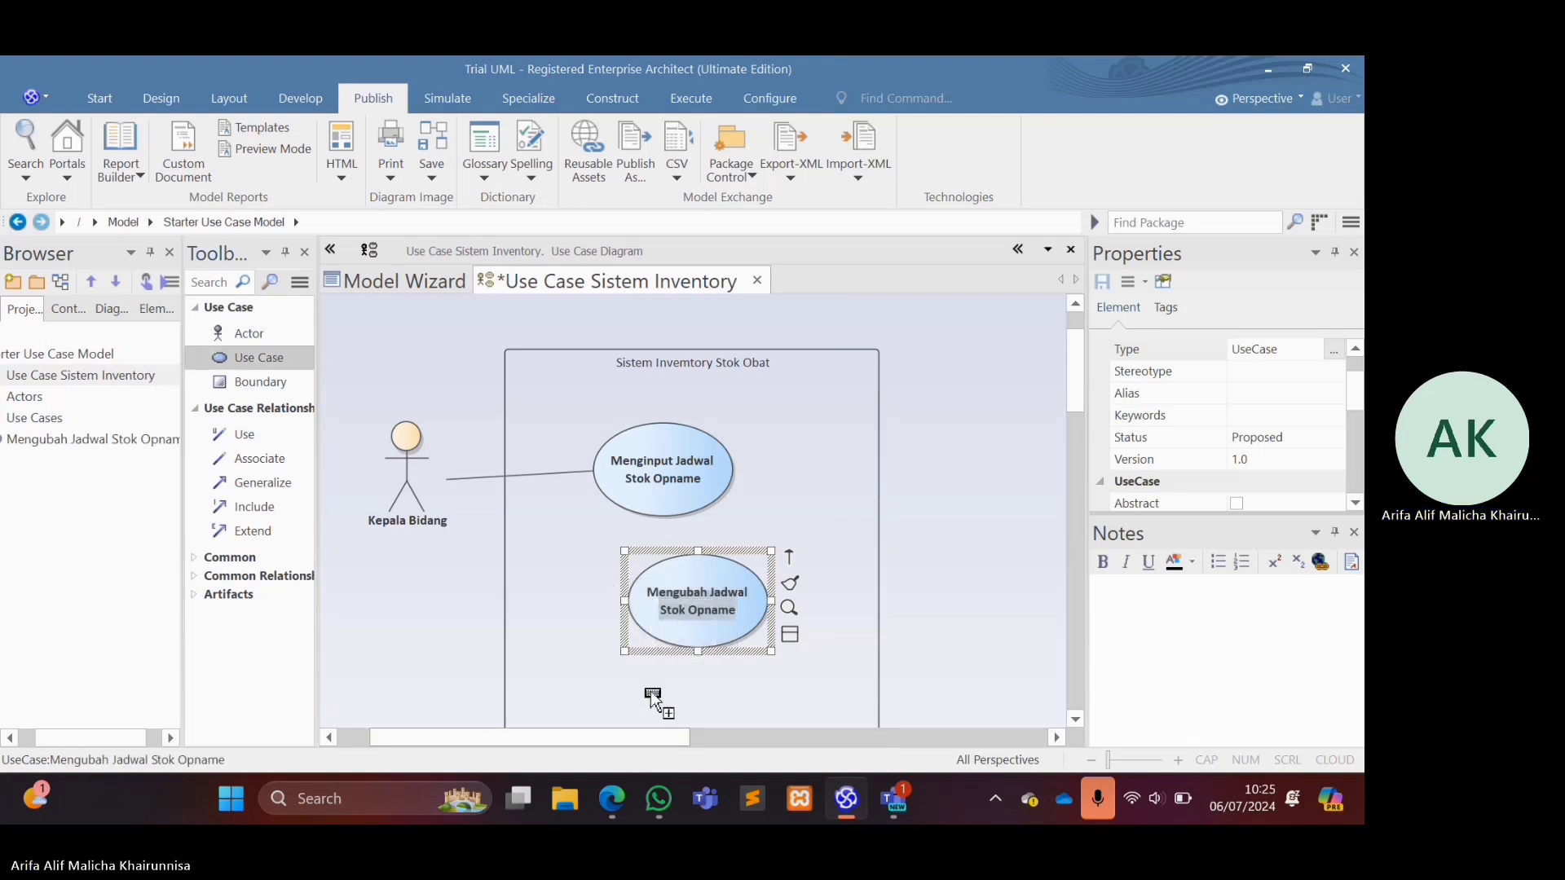
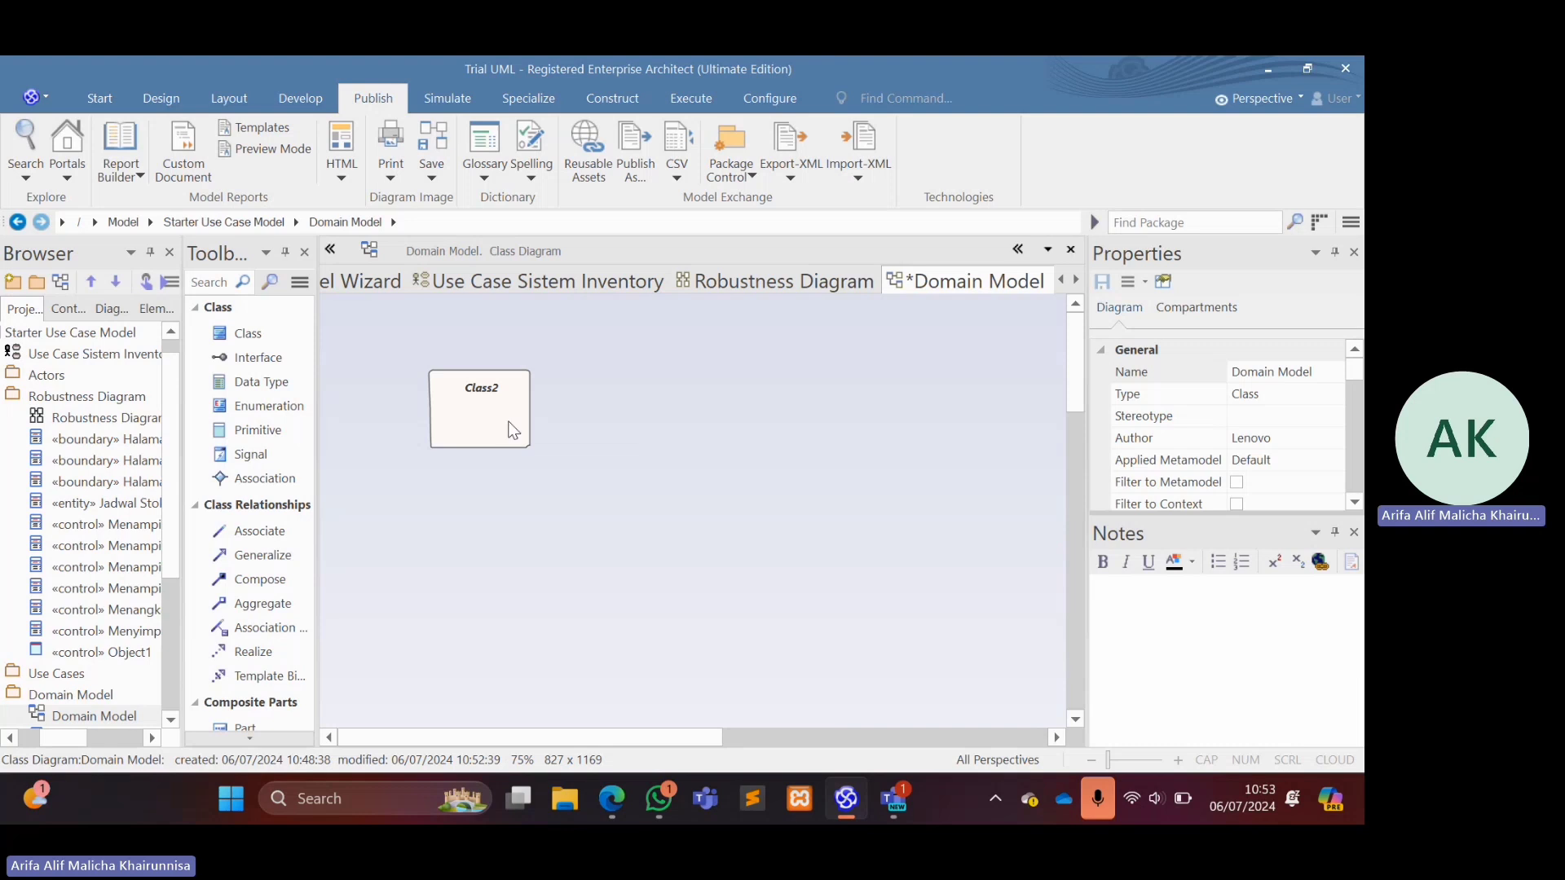
Rename the class in the Domain Model diagram as "Admin" in its properties.
left_click(486, 391)
double_click(484, 390)
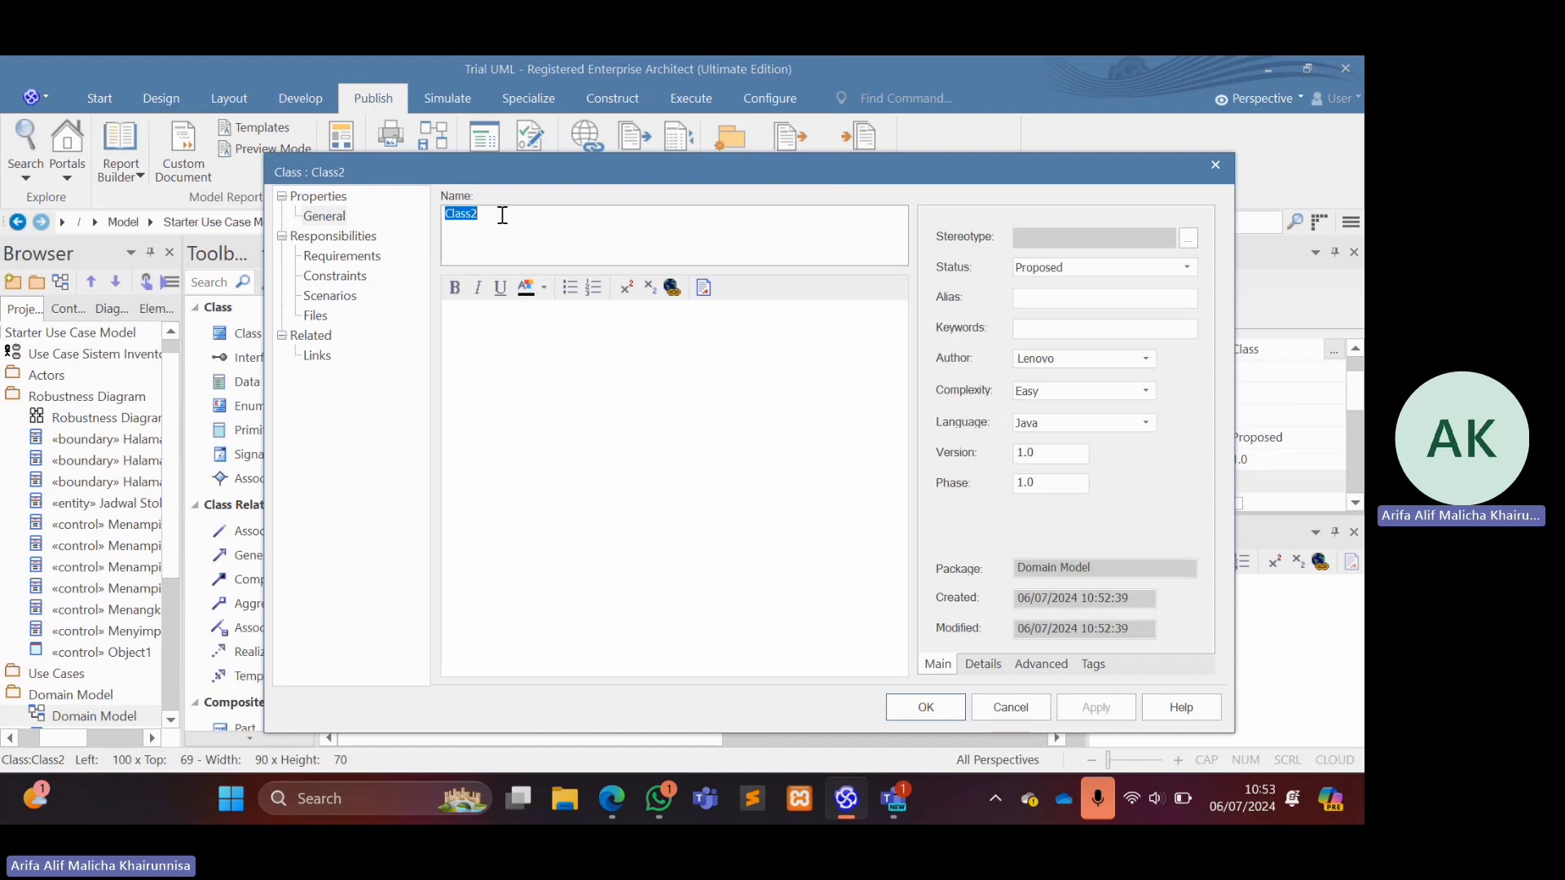
type("Admin")
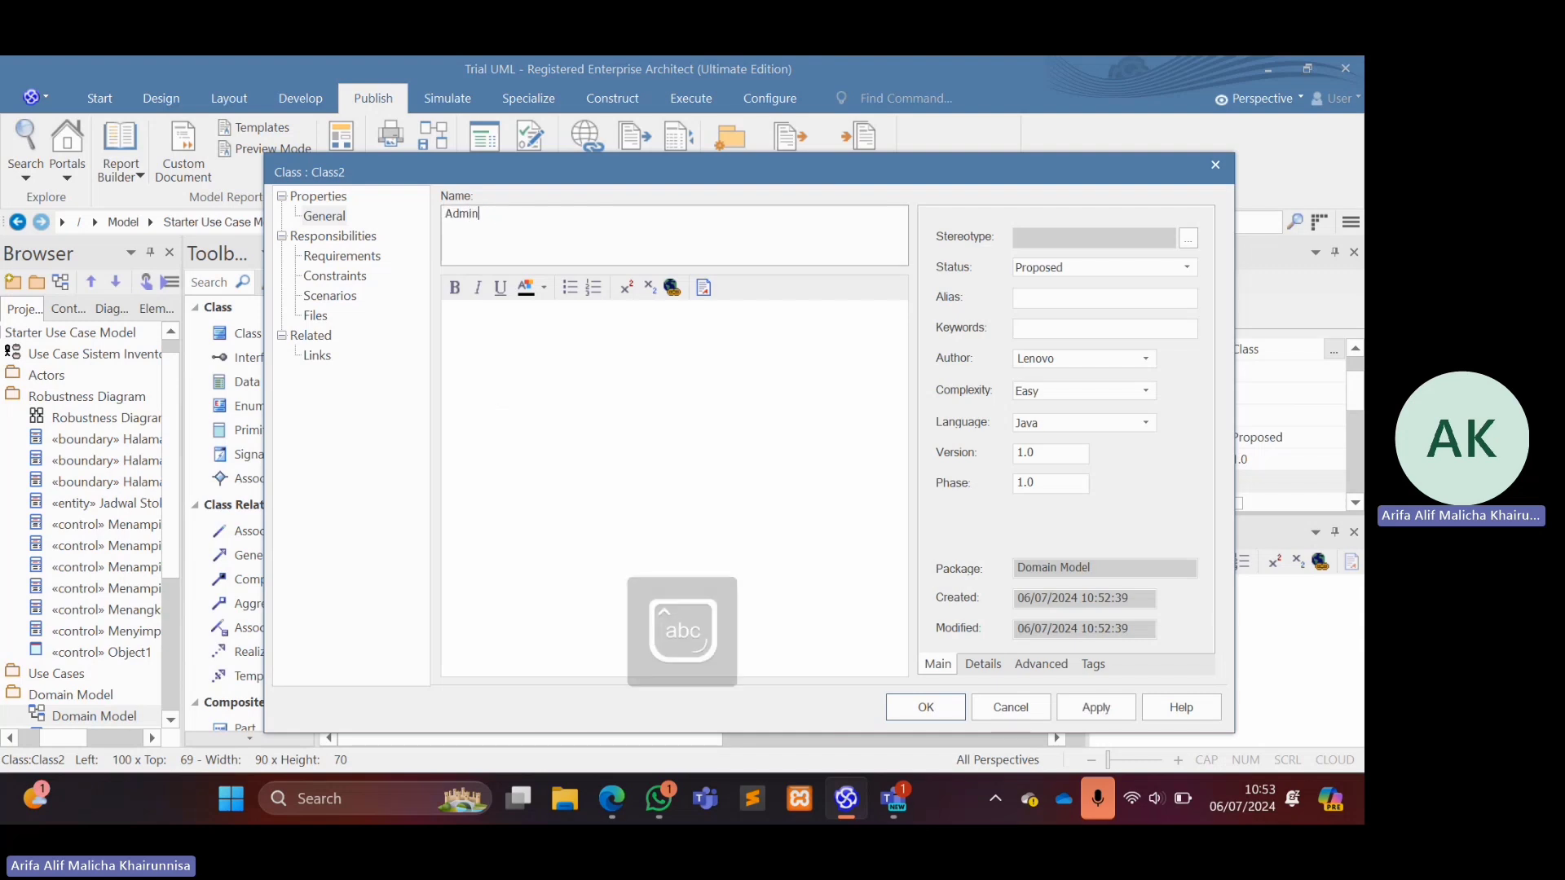
key("Return")
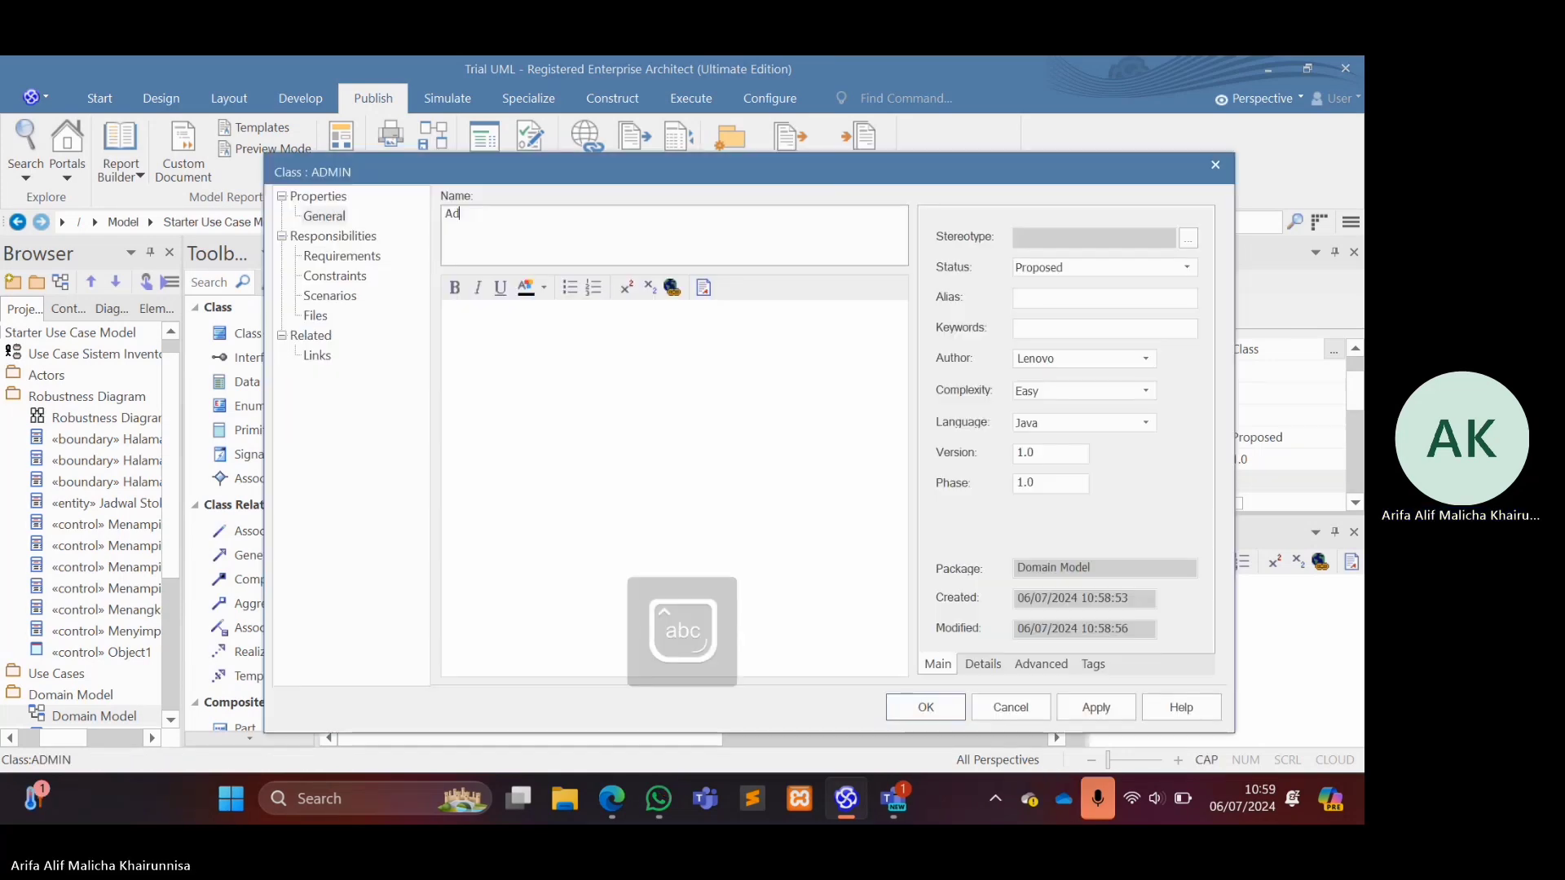
type("min")
key("Return")
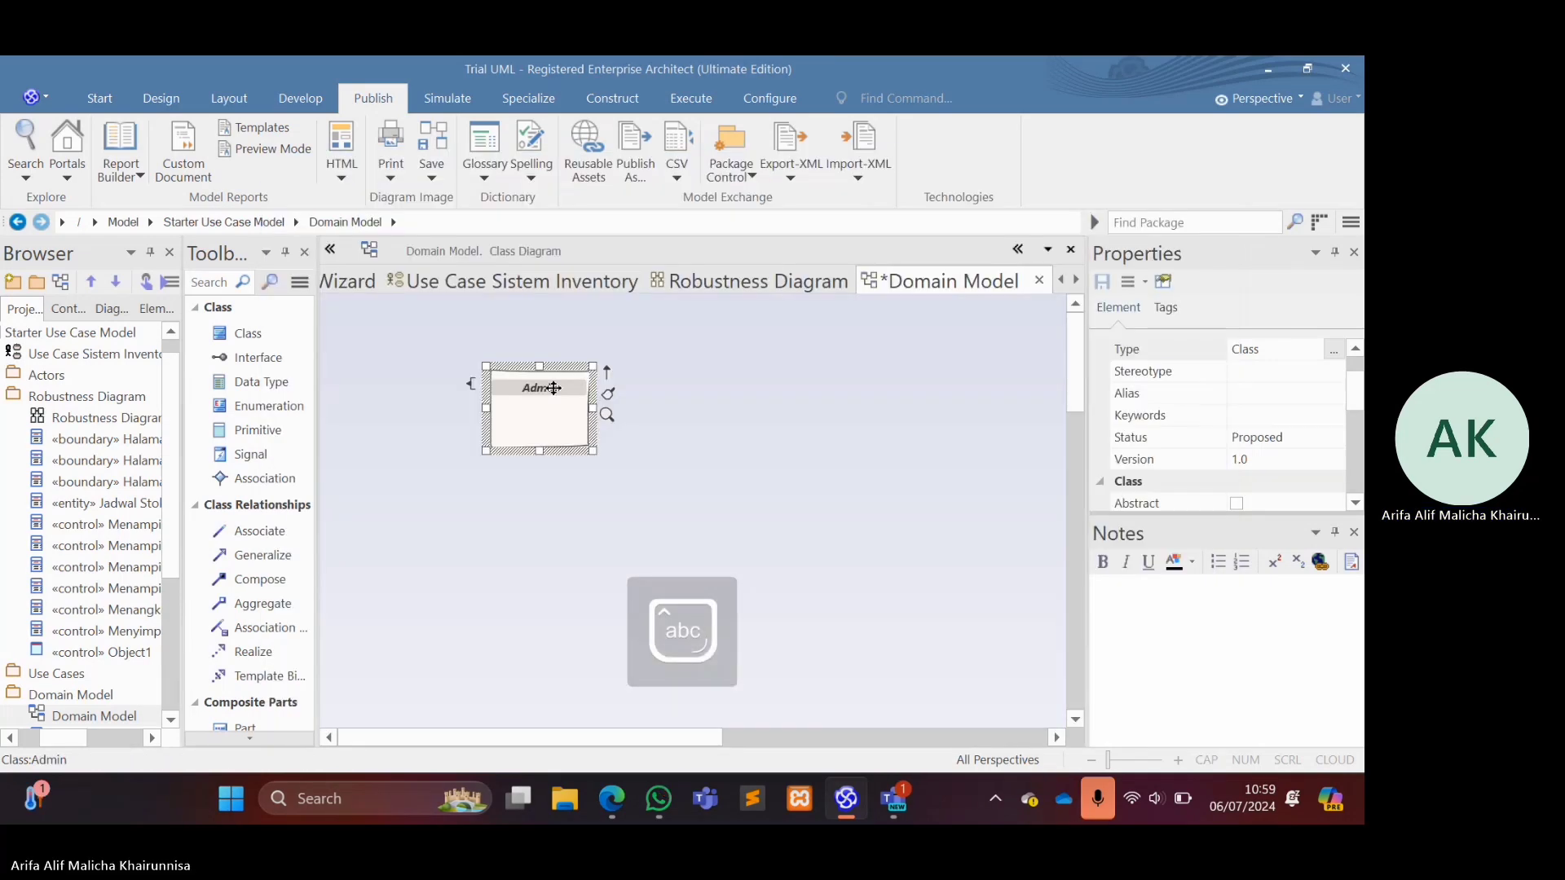
Add a class named "Jadwal Stok Opname" below the Admin class.
left_click_drag(269, 336, 507, 549)
type("J")
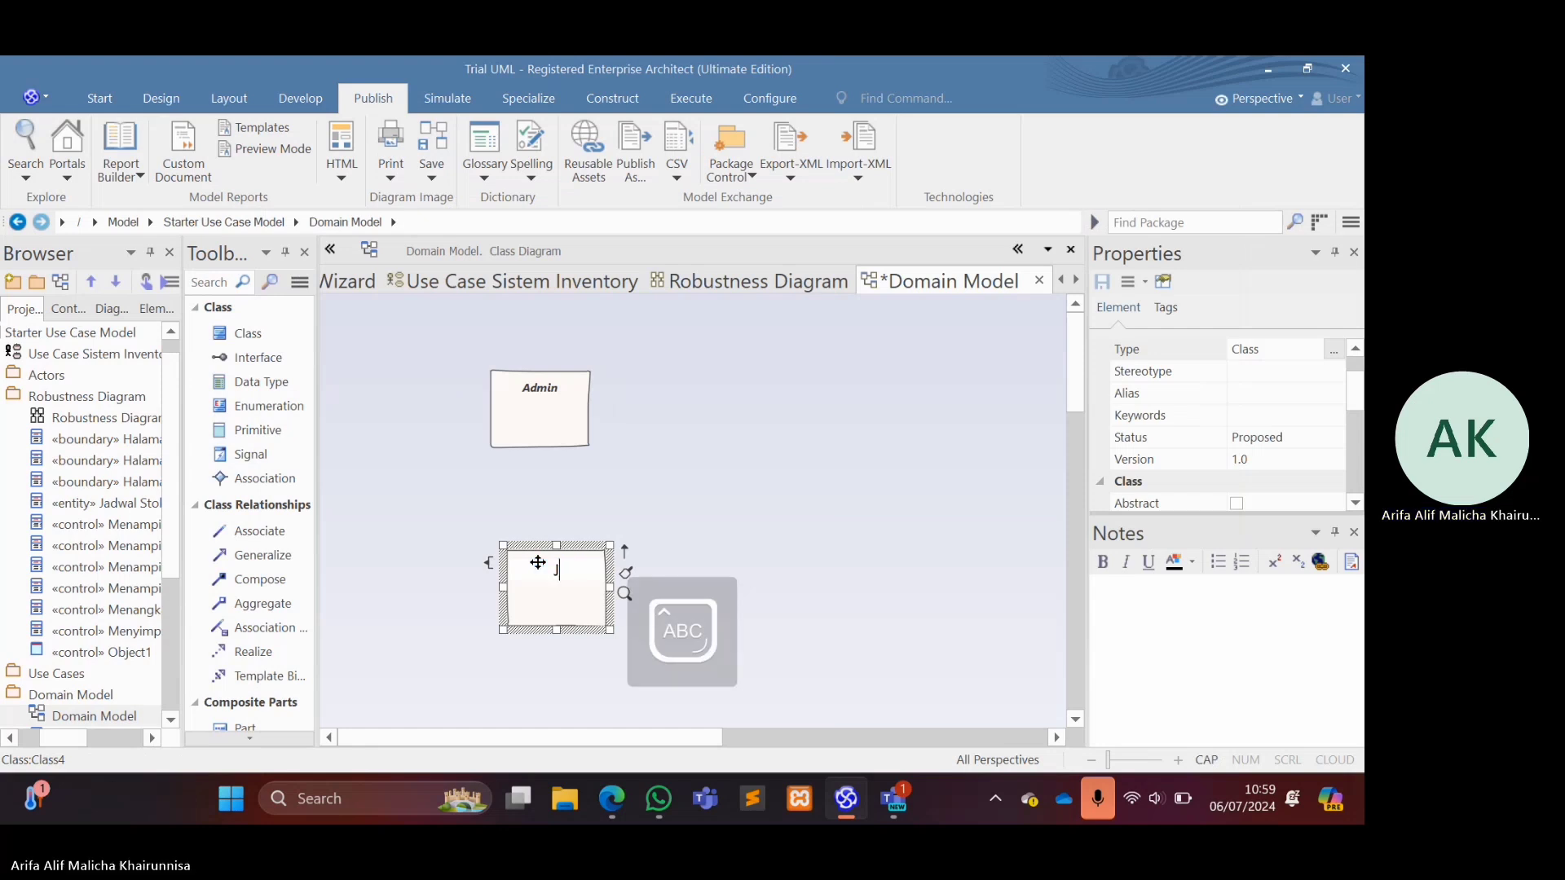
type("adwal St")
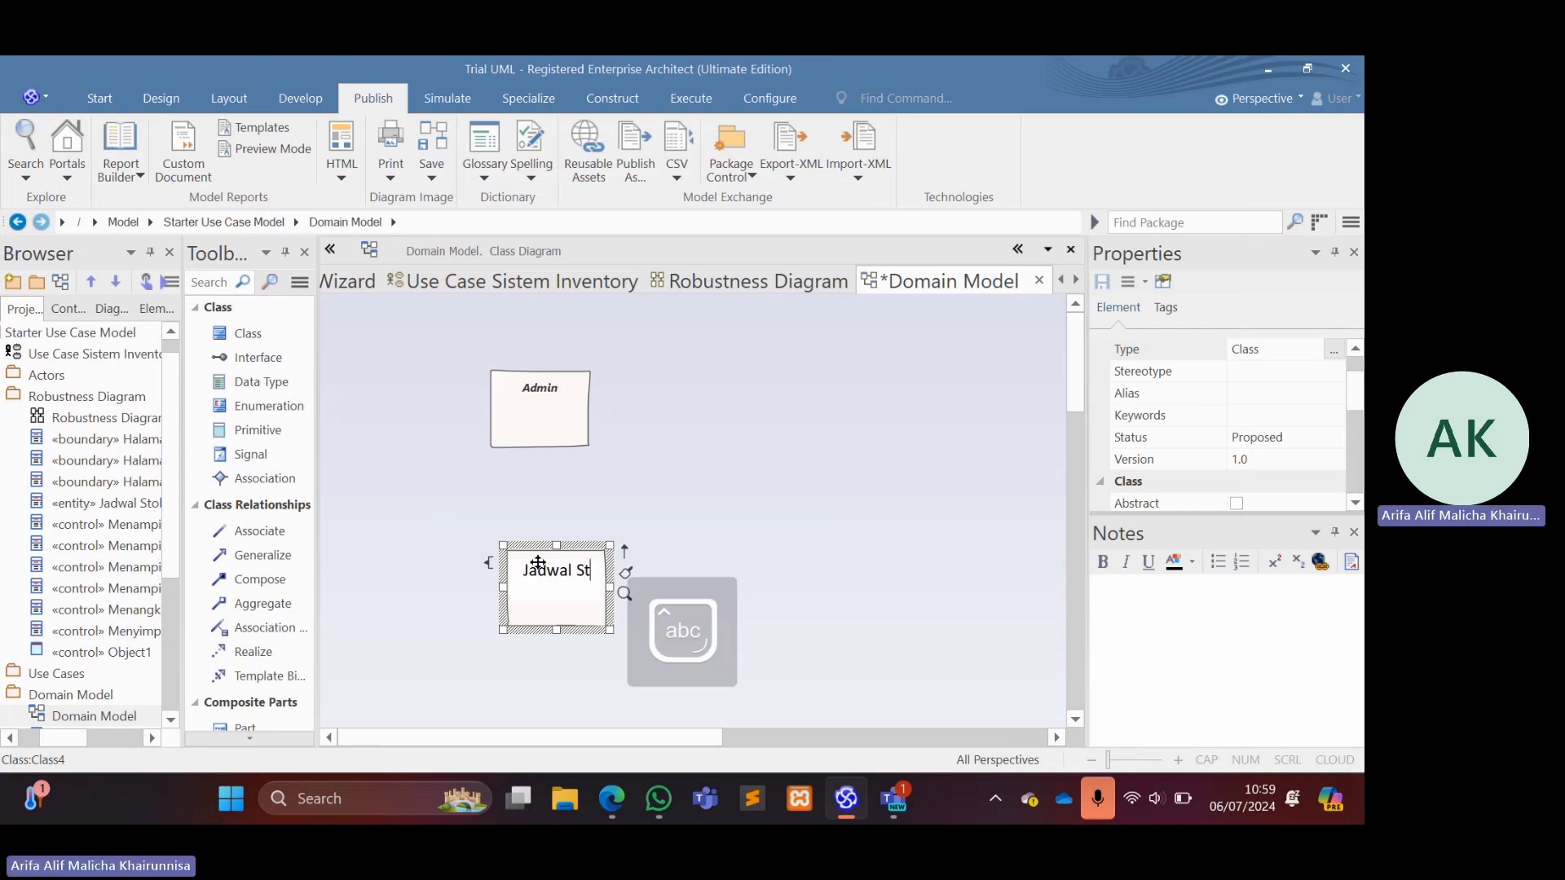
type("ok Opname")
key("Return")
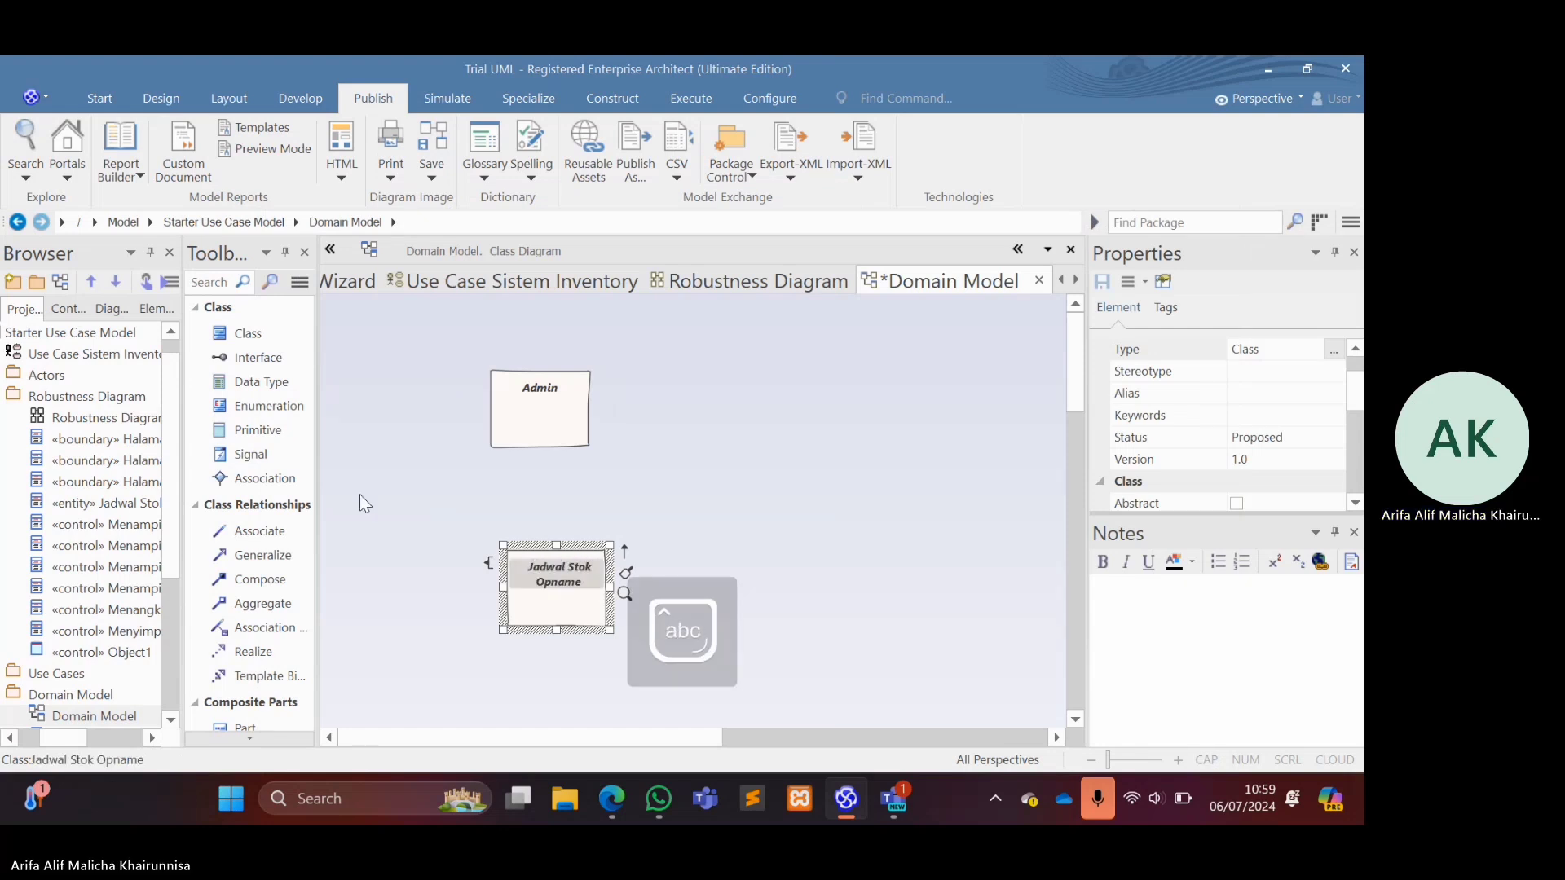
Add a class named "Item" to the right of the Admin and Jadwal Stok Opname classes.
left_click_drag(249, 333, 739, 439)
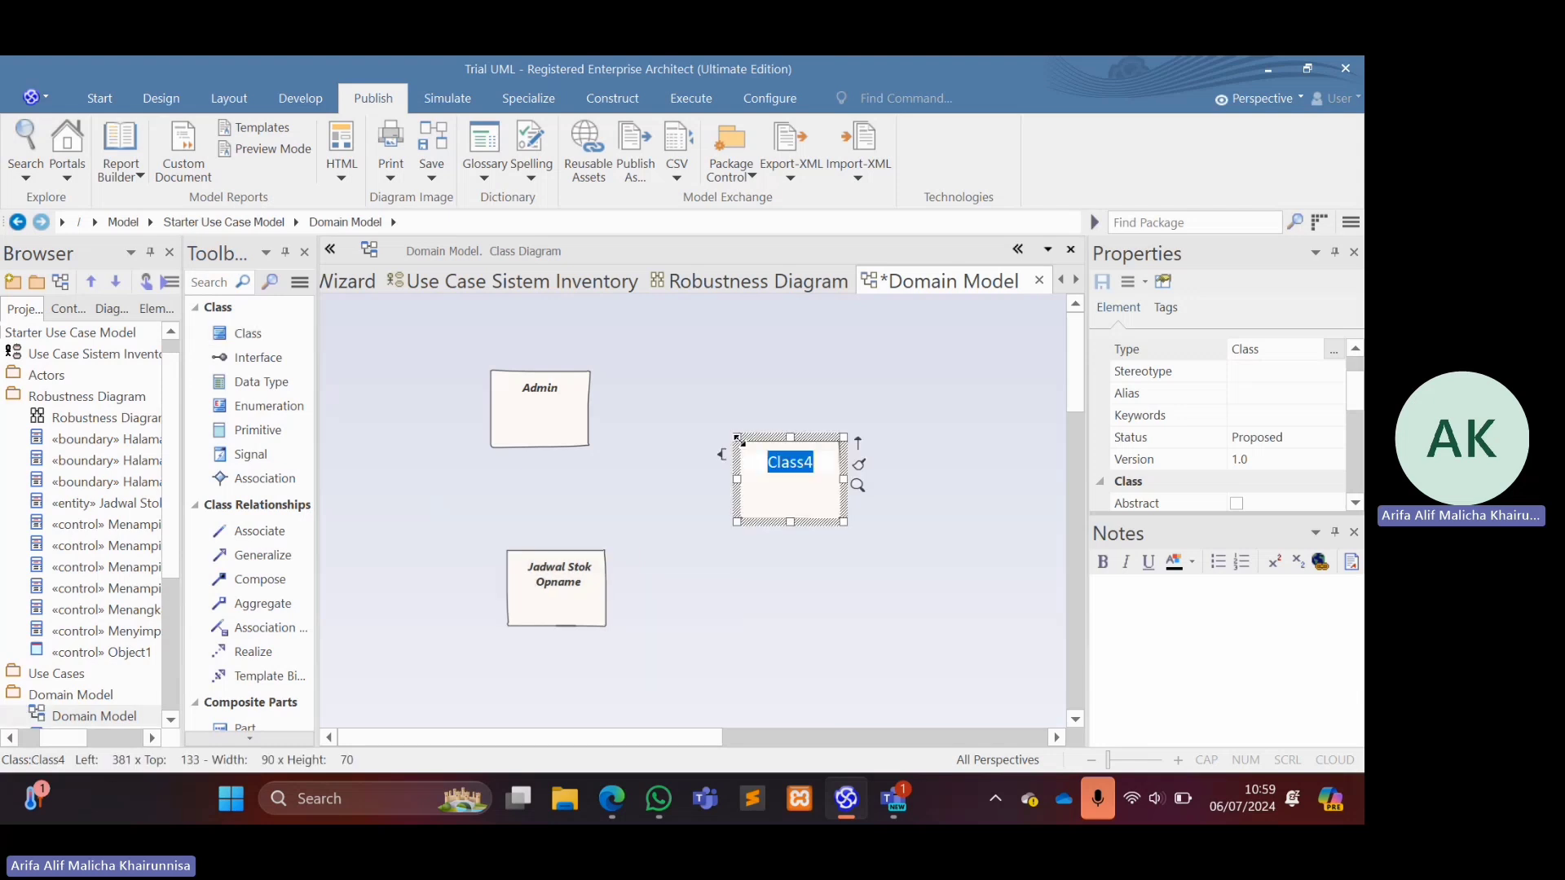
type("Item")
key("Return")
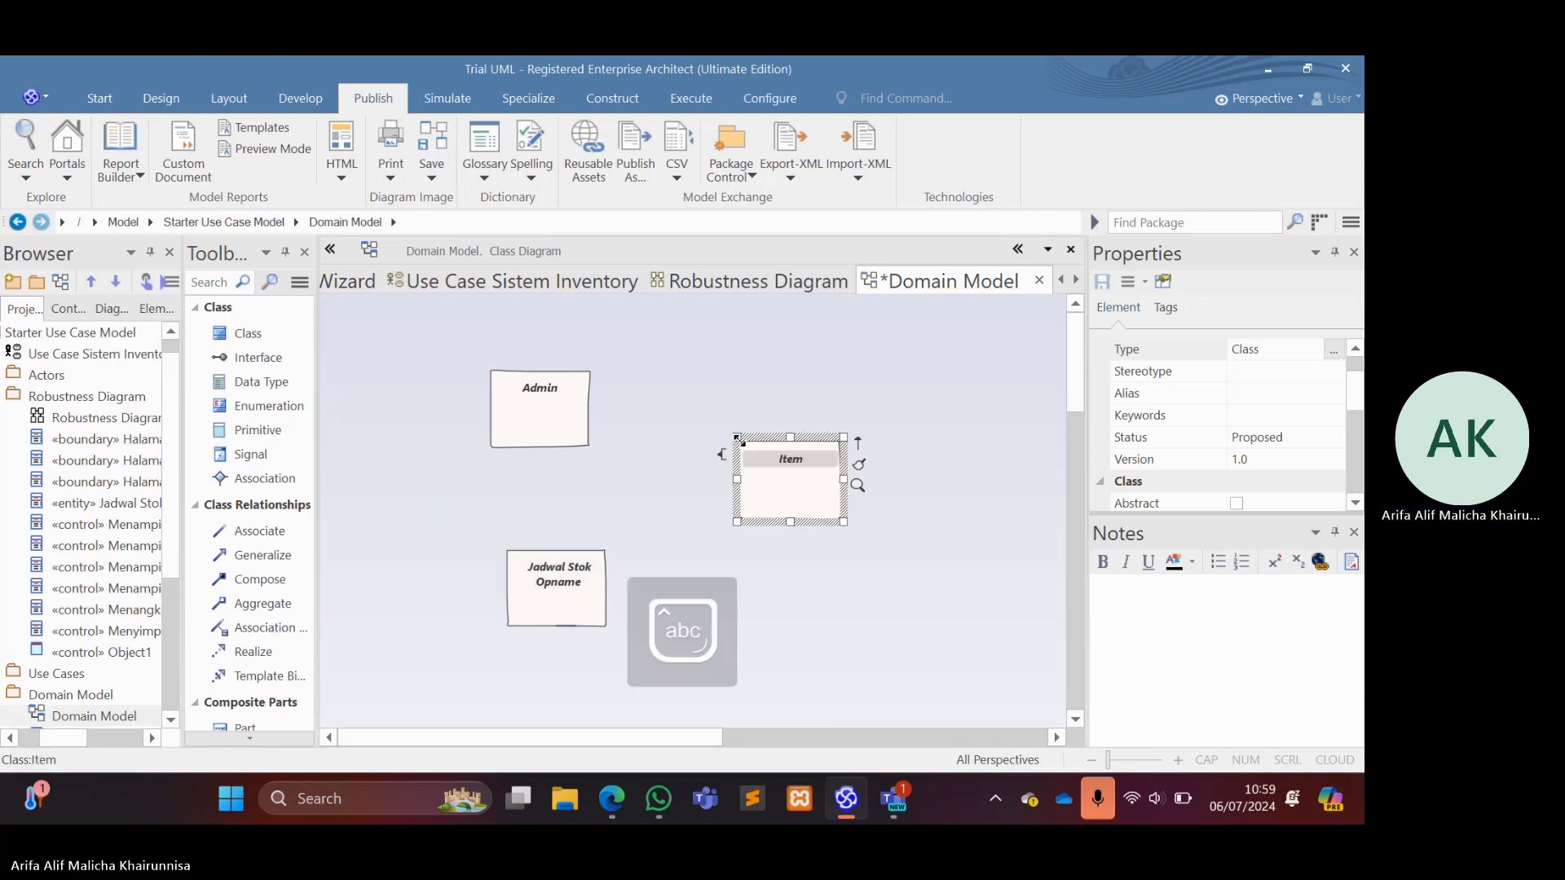
Shift the Item class slightly up and left, and align Jadwal Stok Opname directly under Admin.
left_click_drag(804, 453, 786, 436)
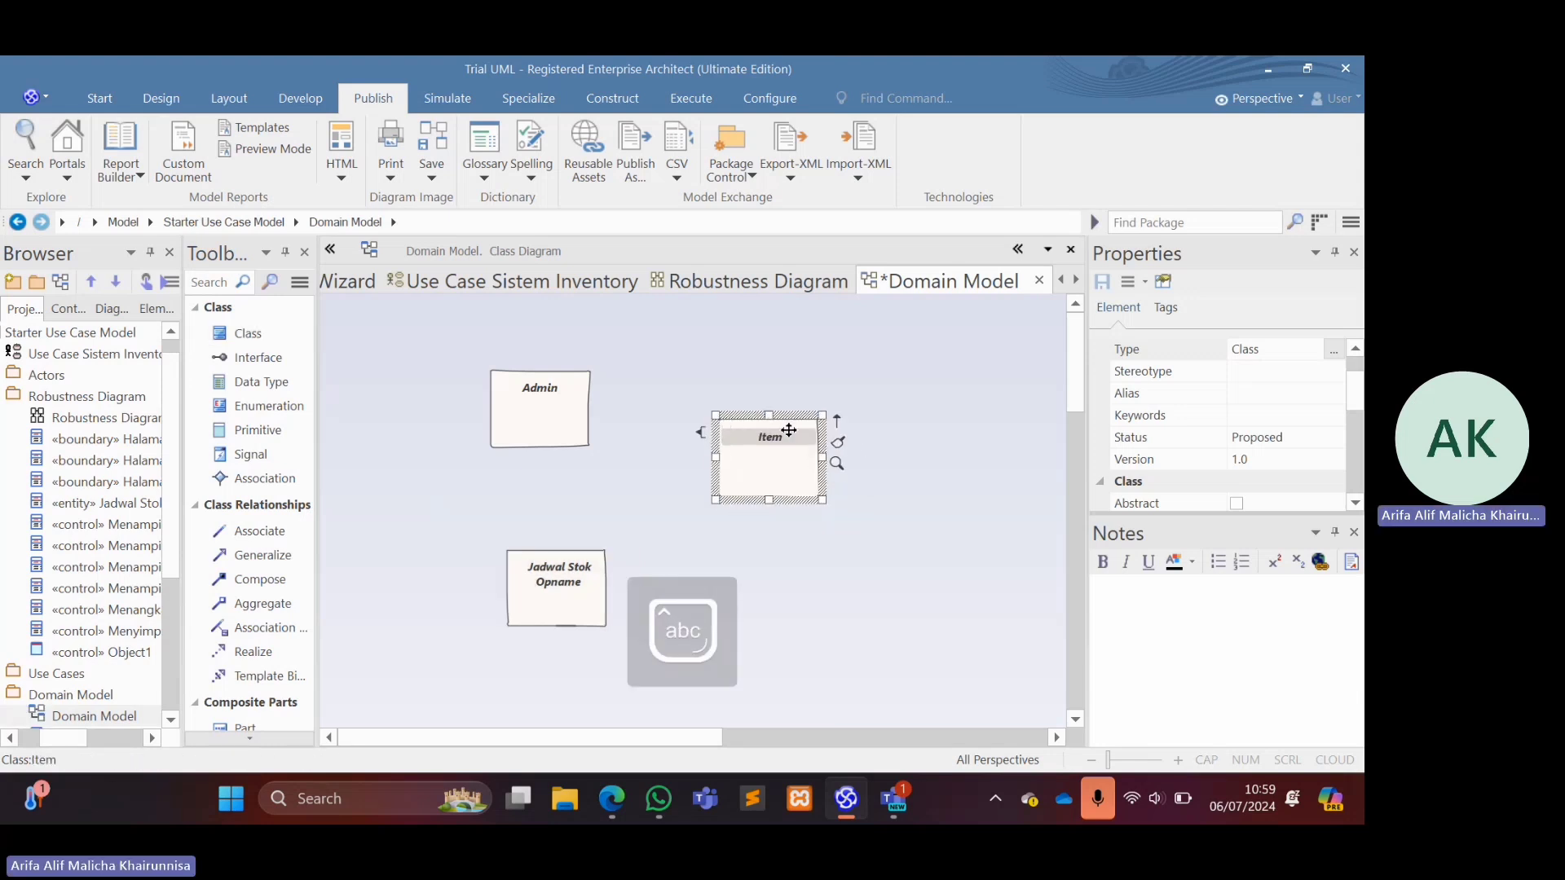
left_click(544, 573)
left_click_drag(544, 572, 531, 556)
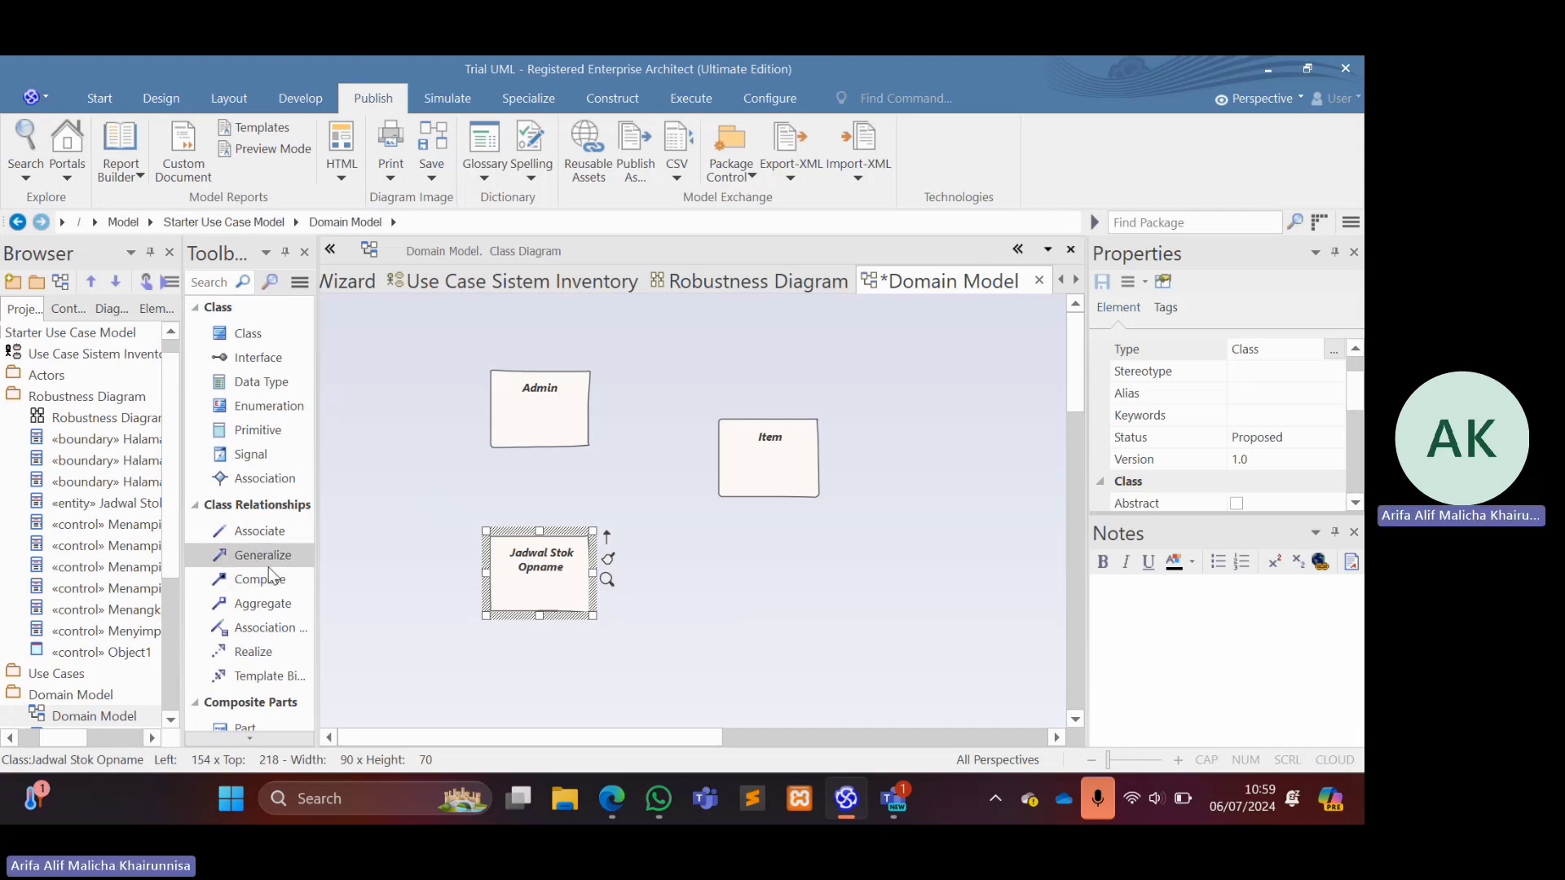
Connect Item to Admin with an Aggregate relationship and Item to Jadwal Stok Opname with a Compose relationship.
left_click(269, 603)
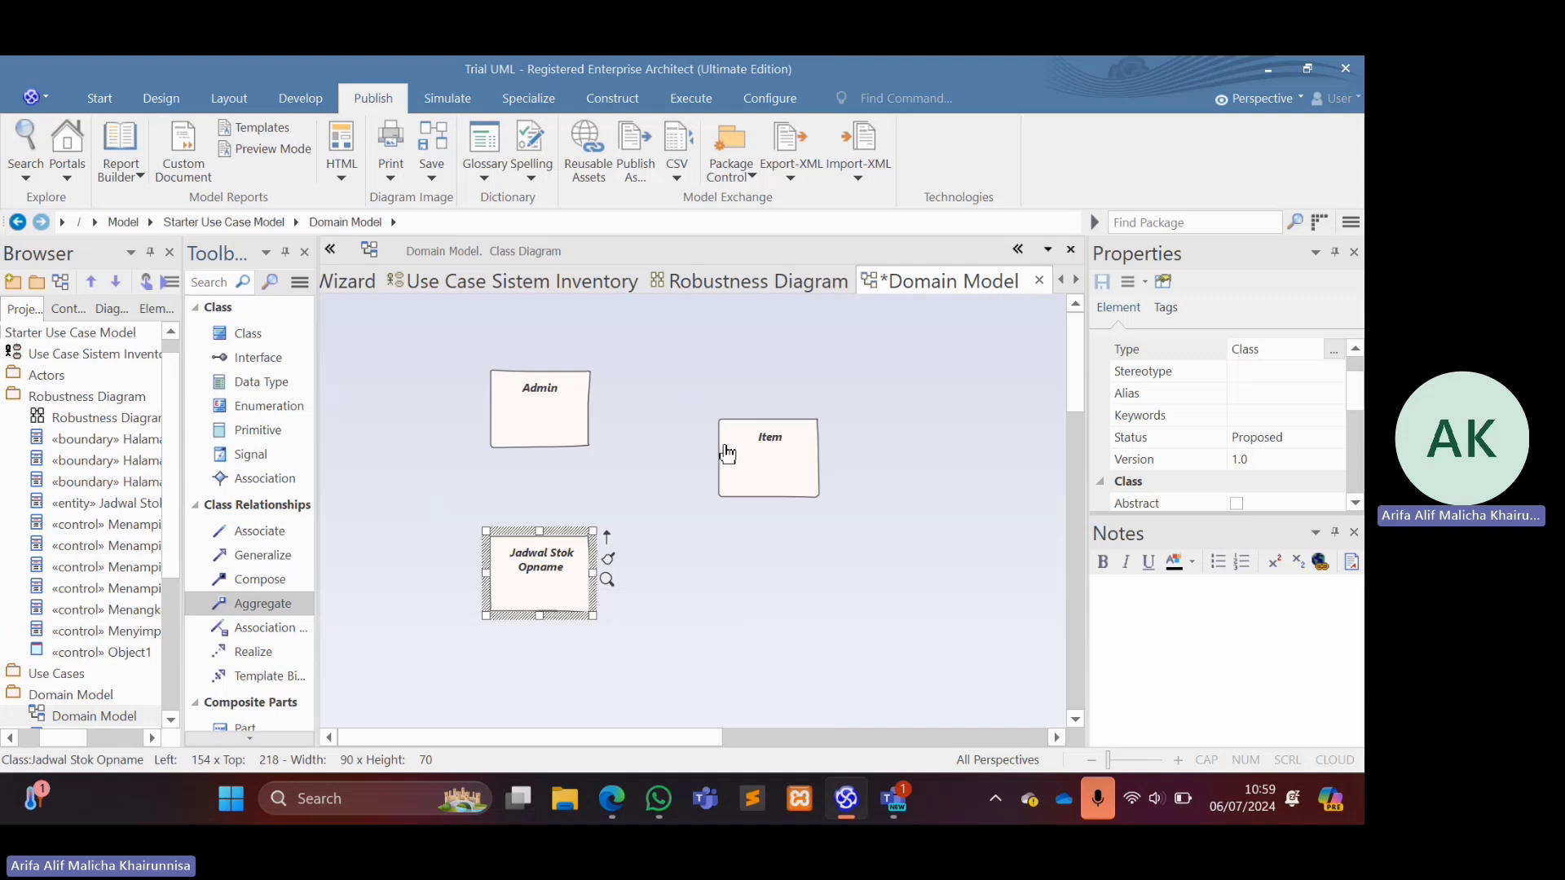
left_click_drag(722, 447, 579, 416)
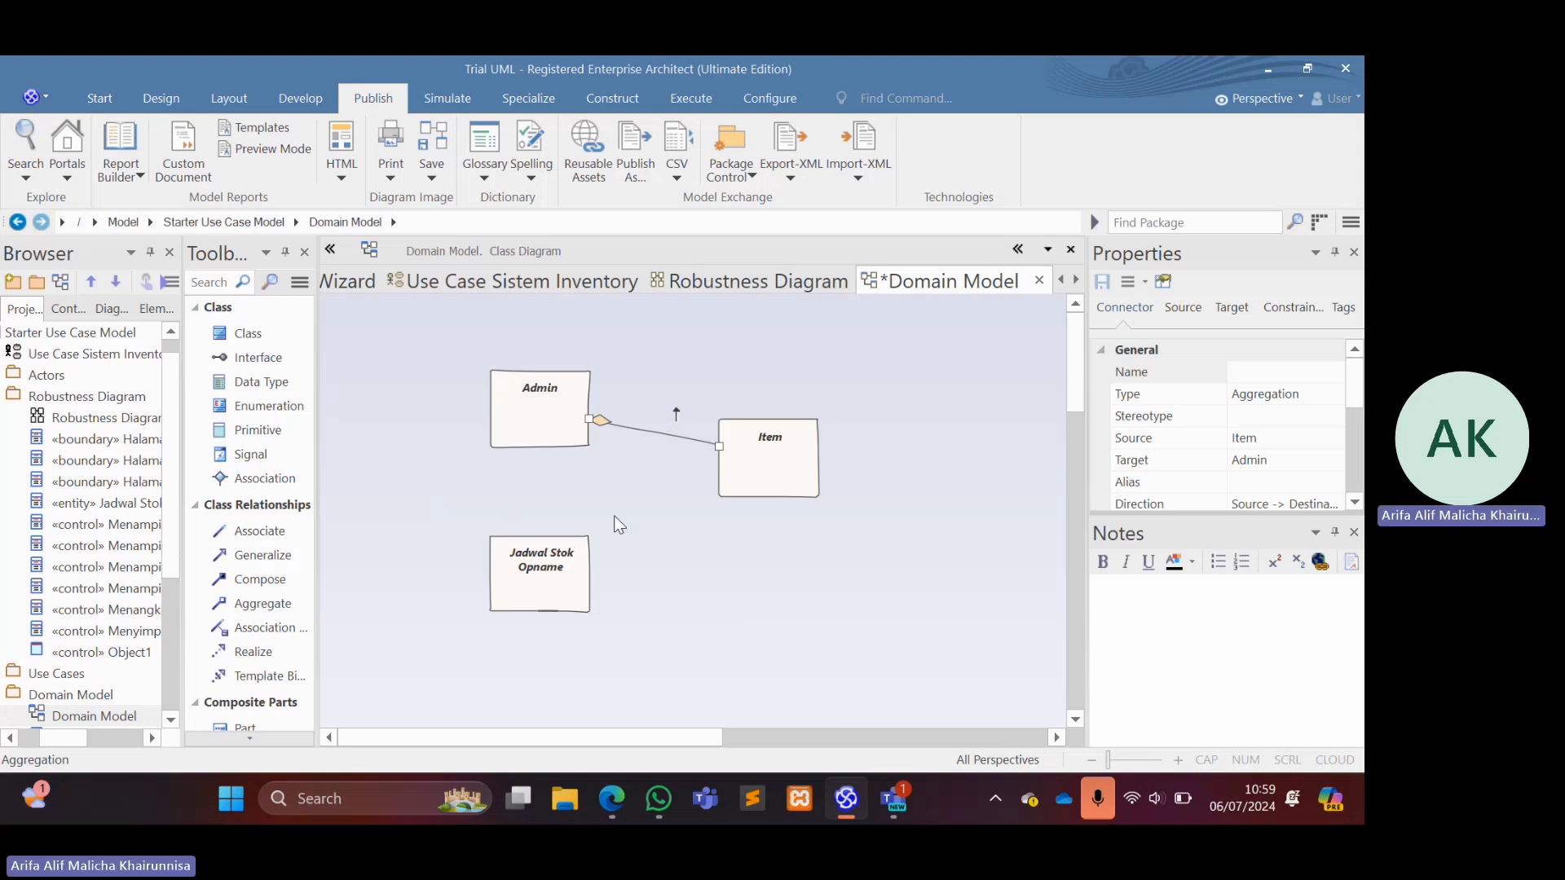
left_click(269, 579)
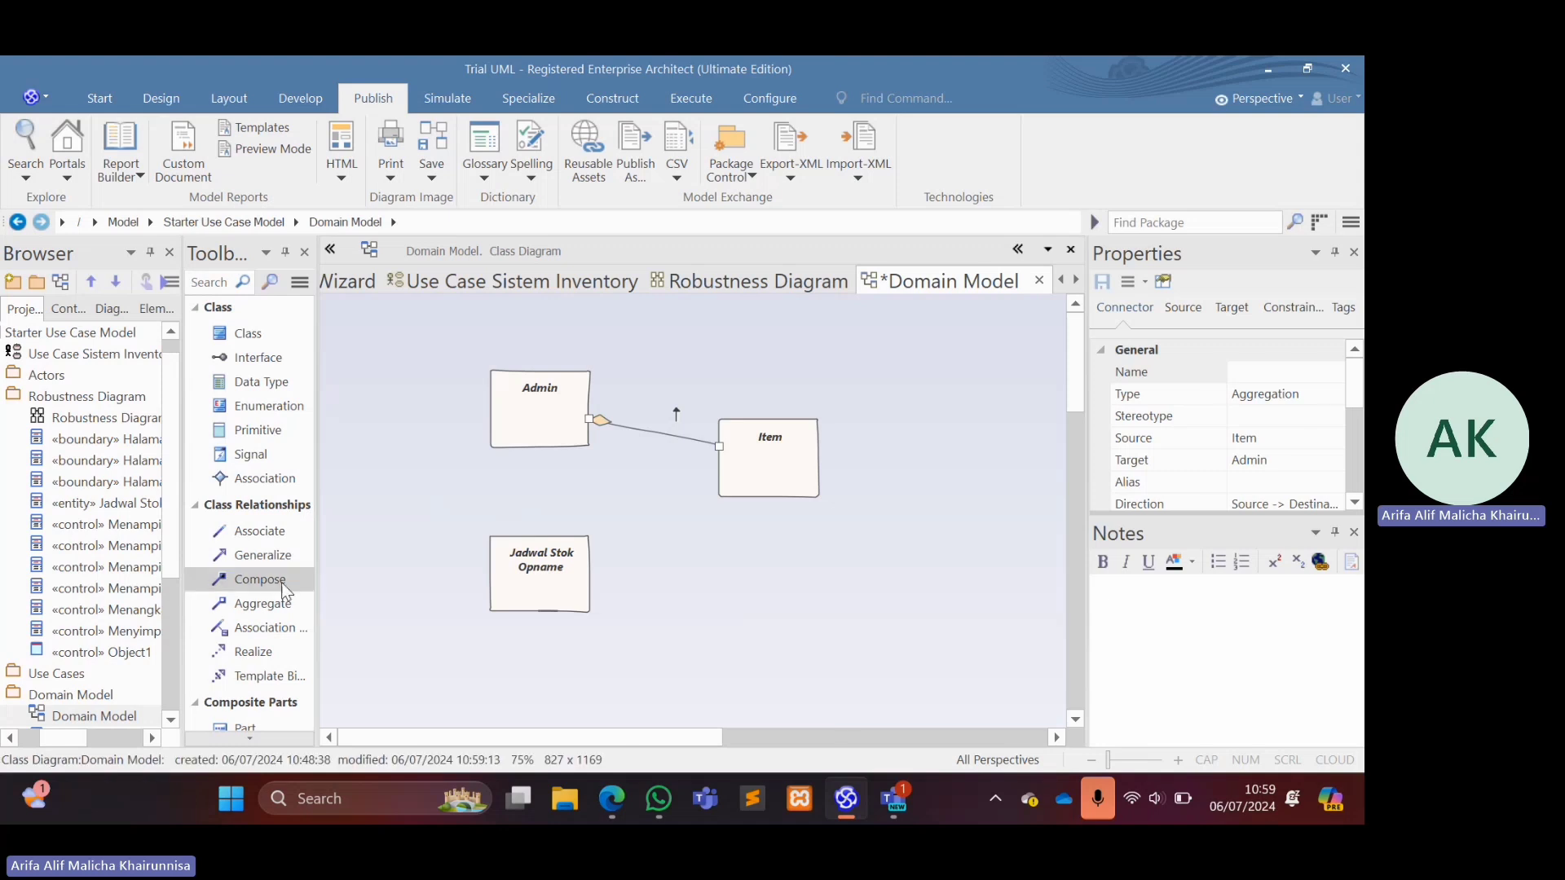
left_click_drag(720, 483, 567, 566)
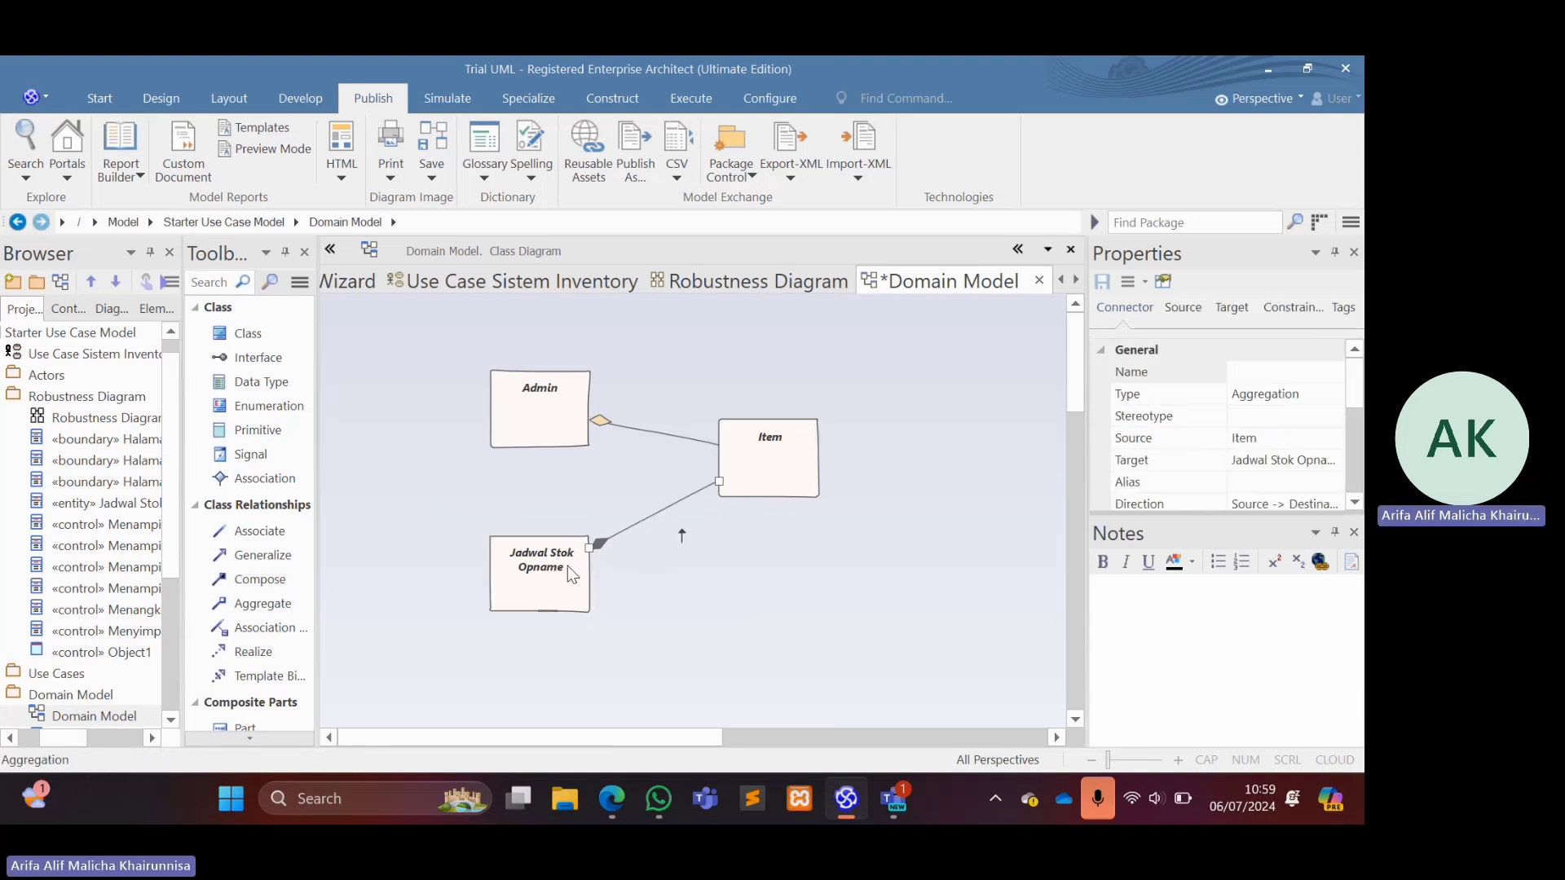
Set the line style of both Item connectors to Auto Routing and shift the Item class slightly upward.
right_click(658, 515)
mouse_move(805, 257)
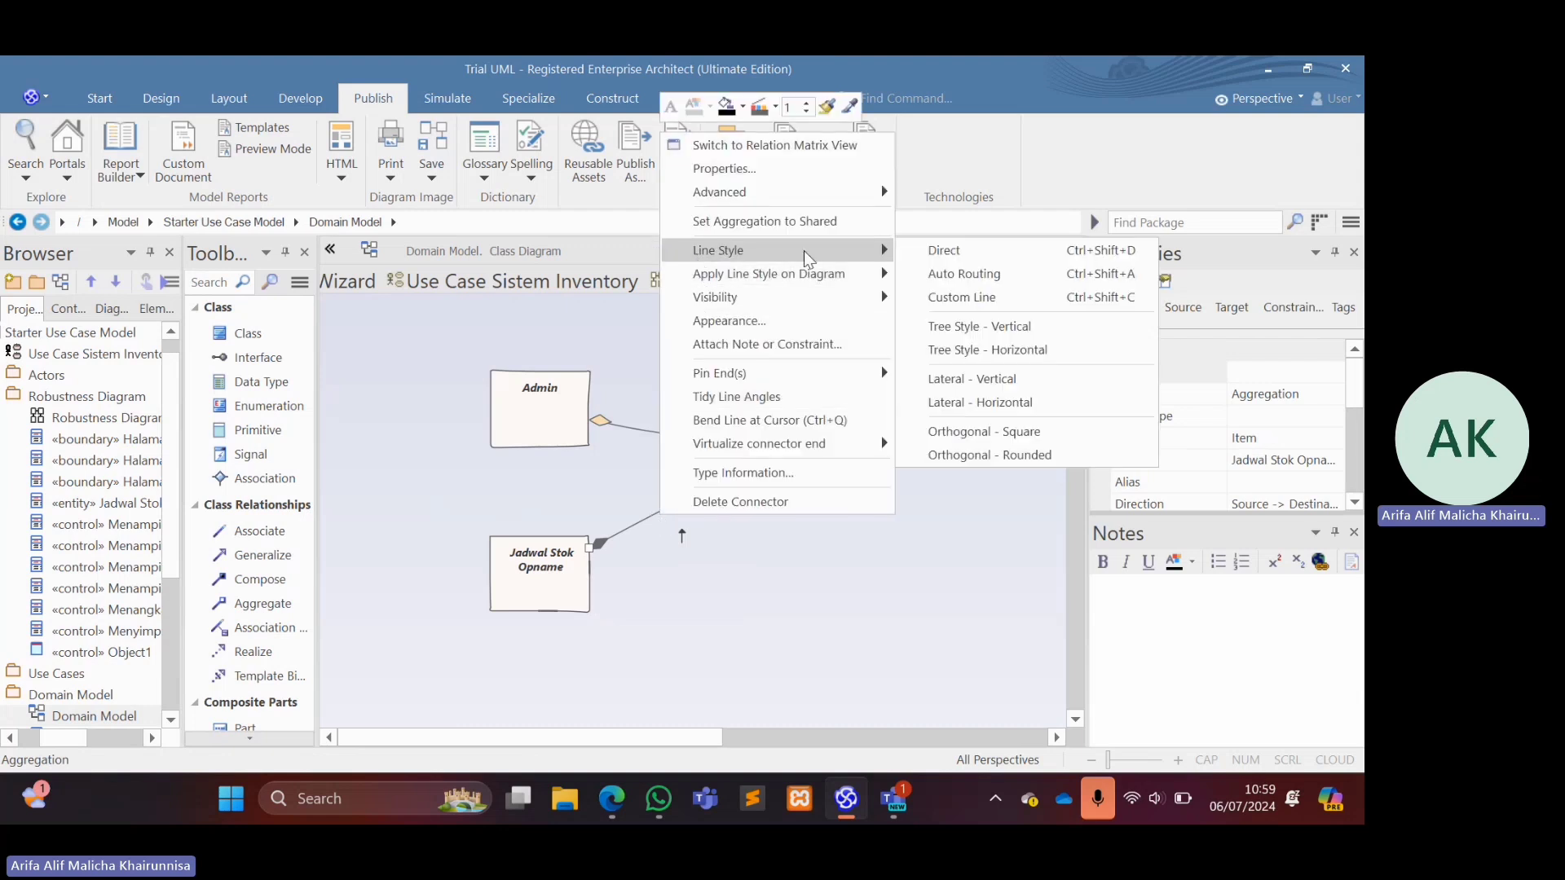
left_click(928, 275)
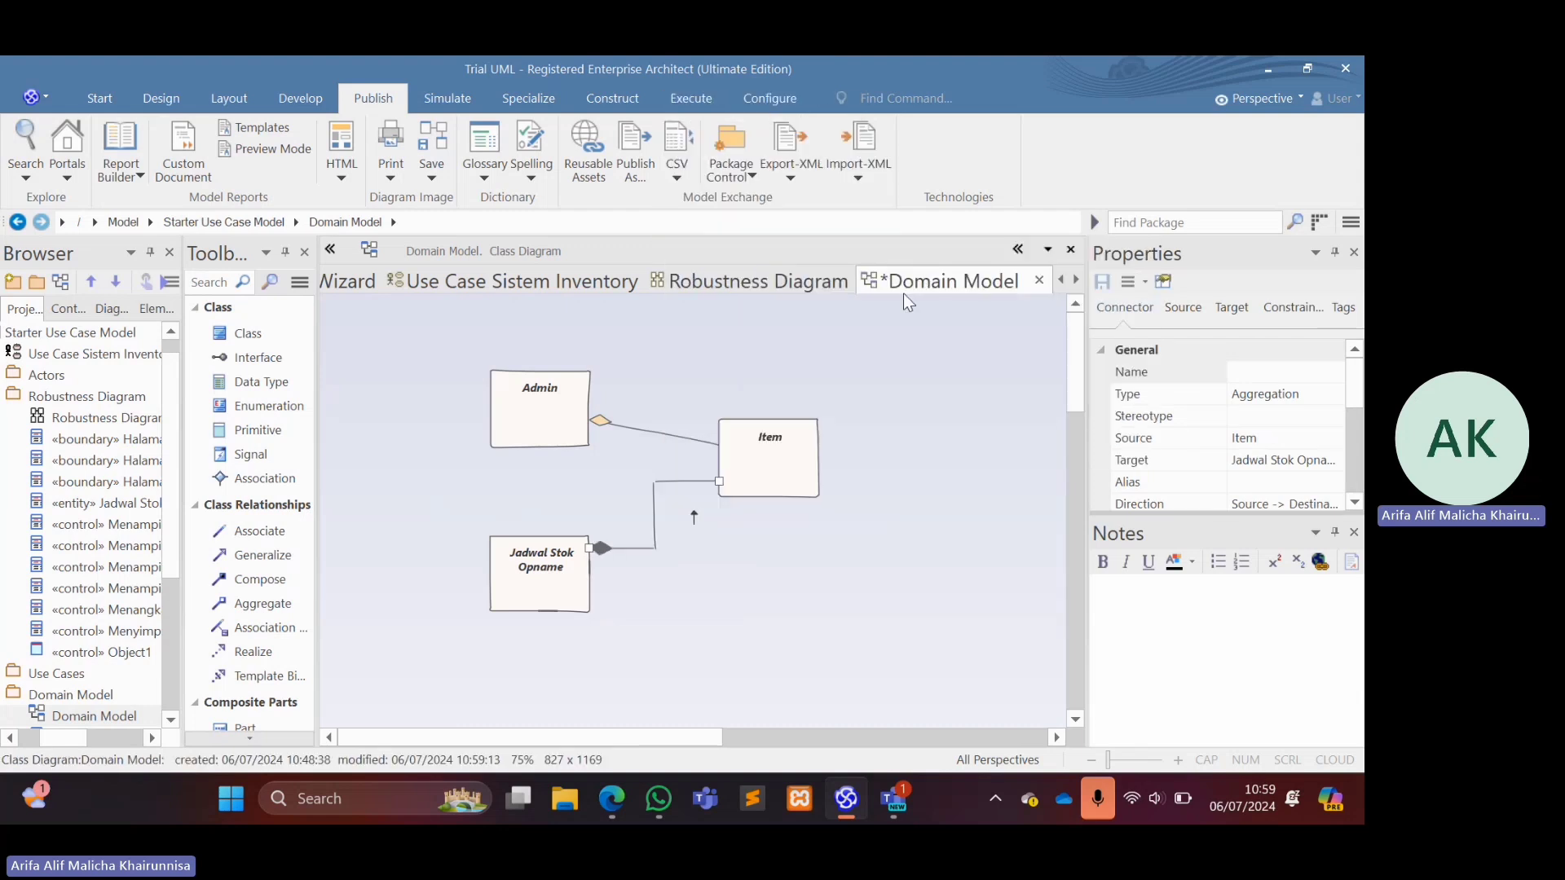
right_click(654, 429)
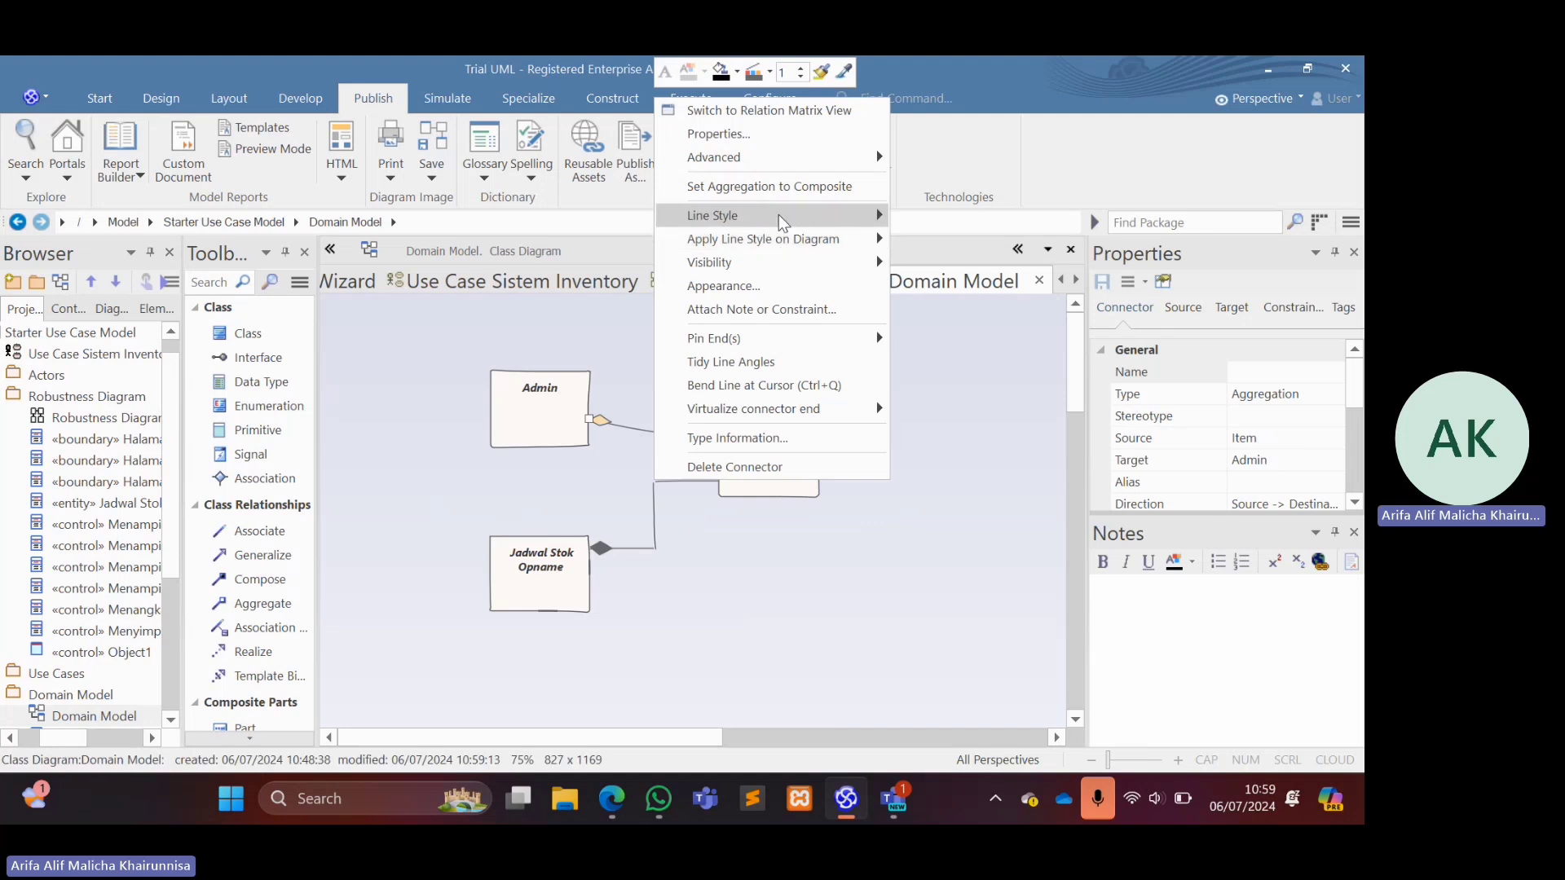
mouse_move(781, 221)
left_click(929, 234)
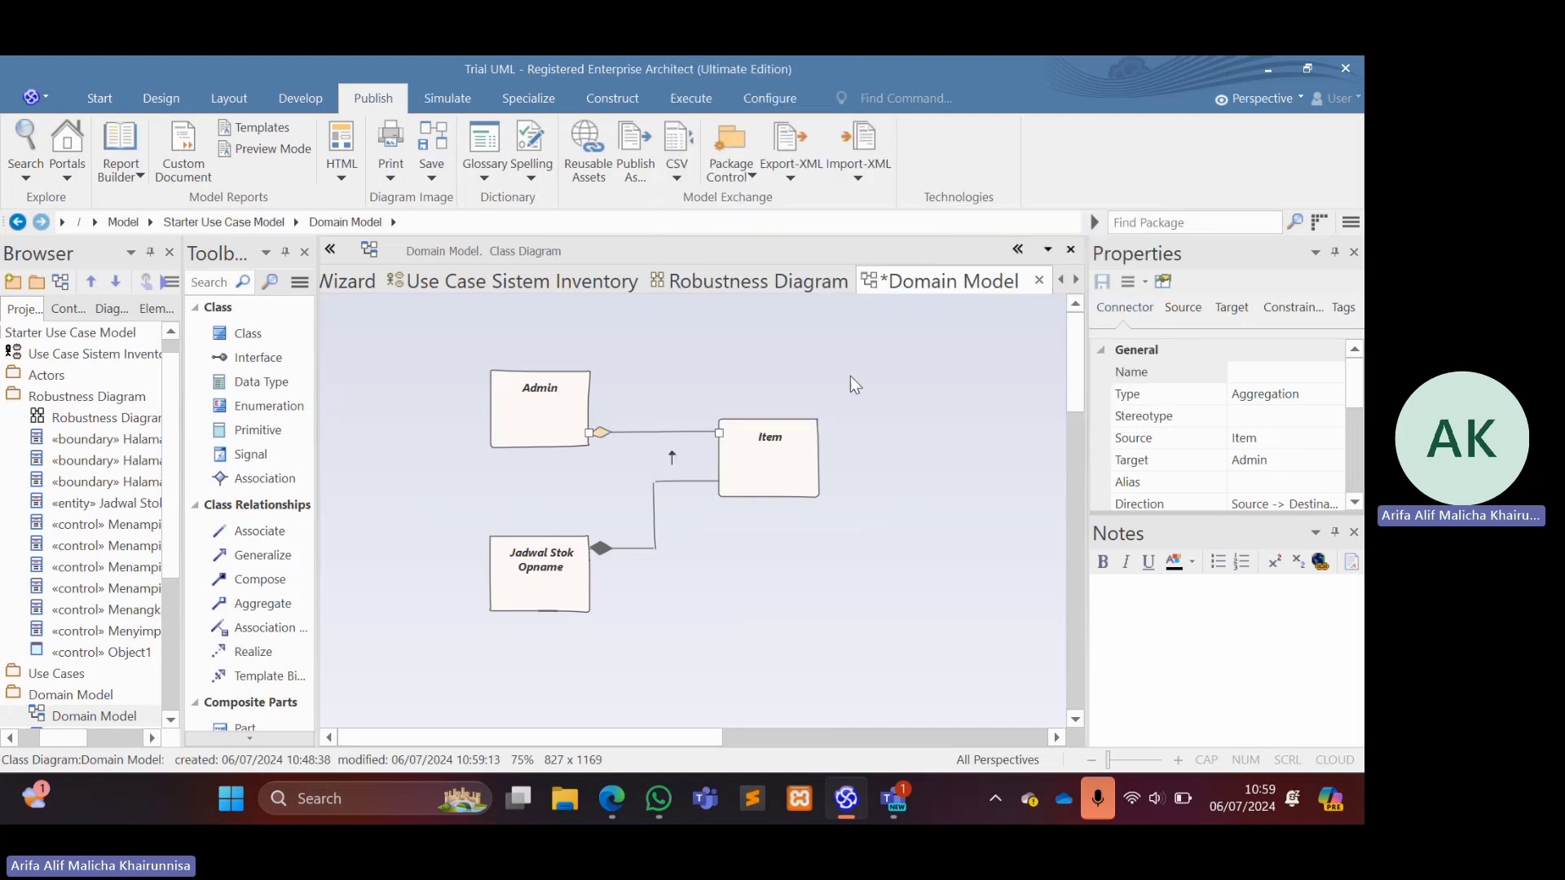
left_click_drag(795, 463, 792, 441)
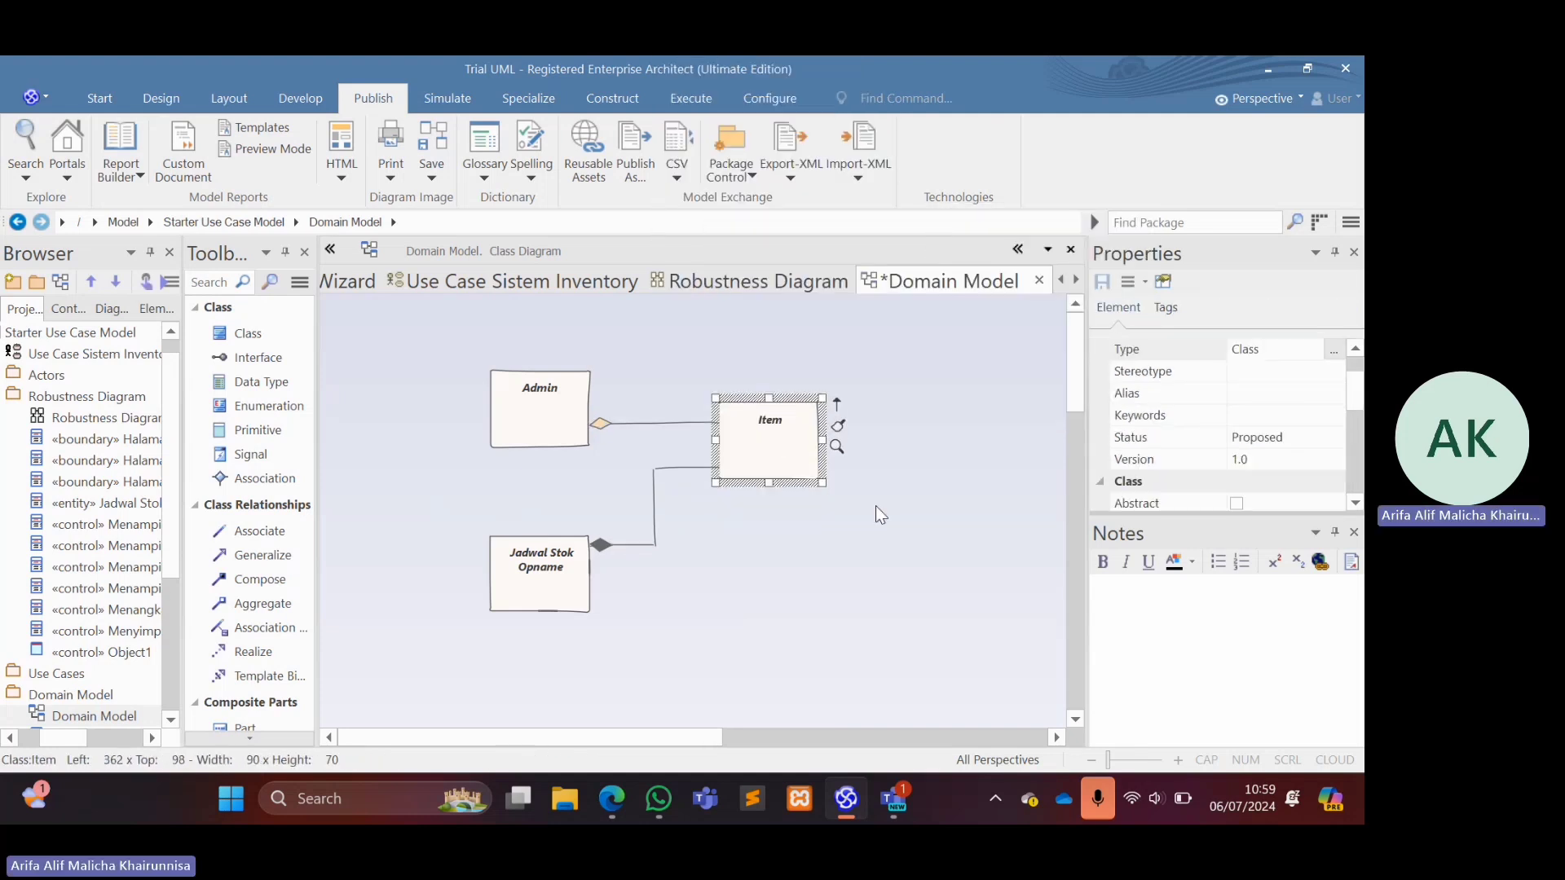
left_click(890, 518)
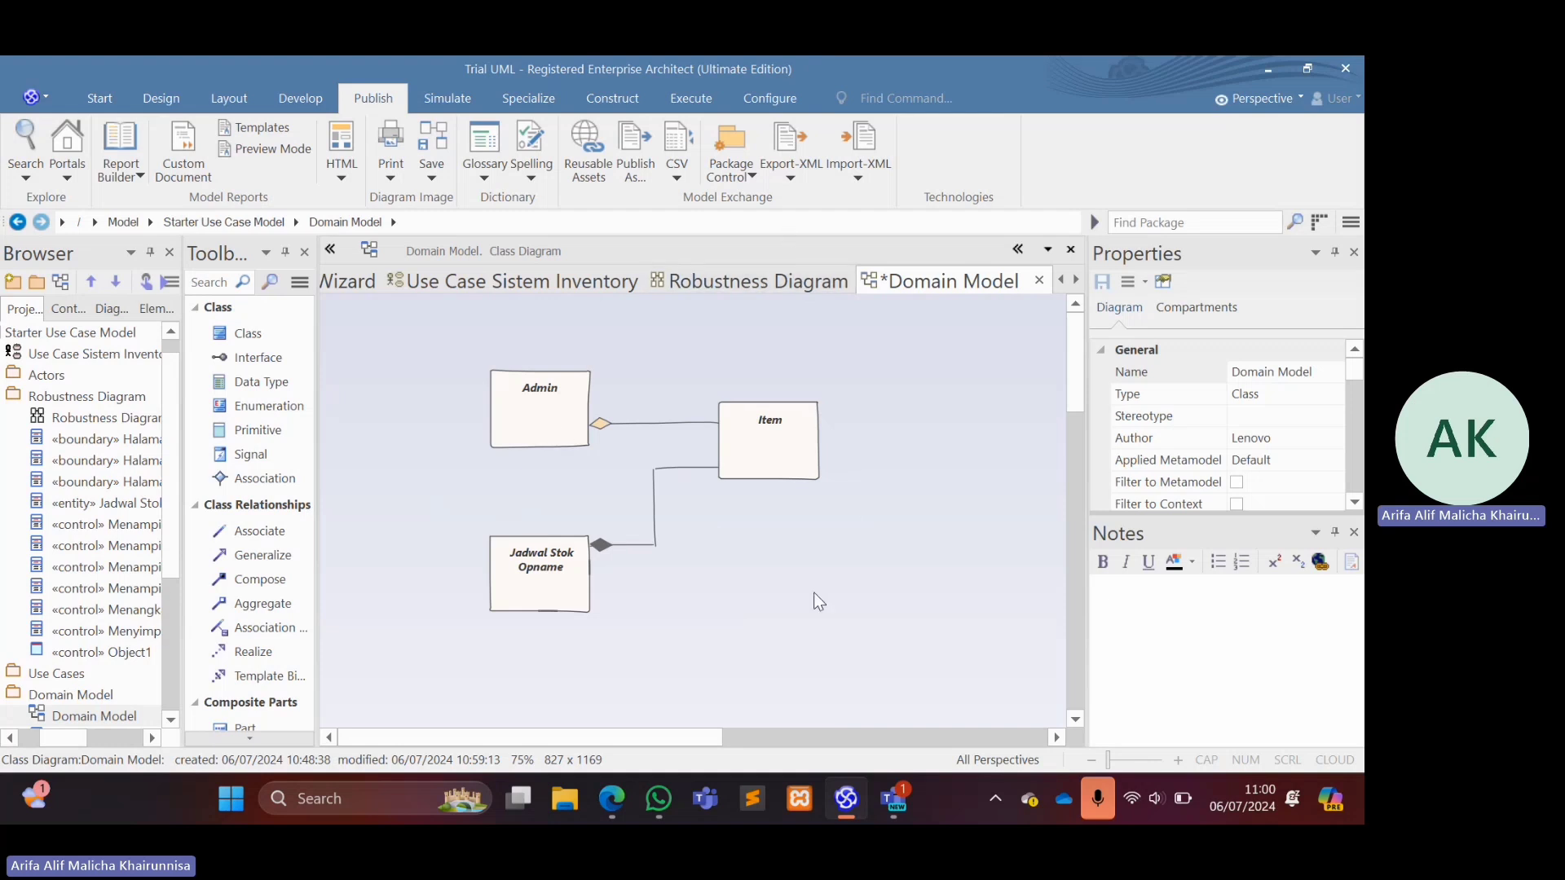
Set the Domain Model diagram's theme to White - Fine in the diagram properties.
right_click(784, 541)
left_click(851, 262)
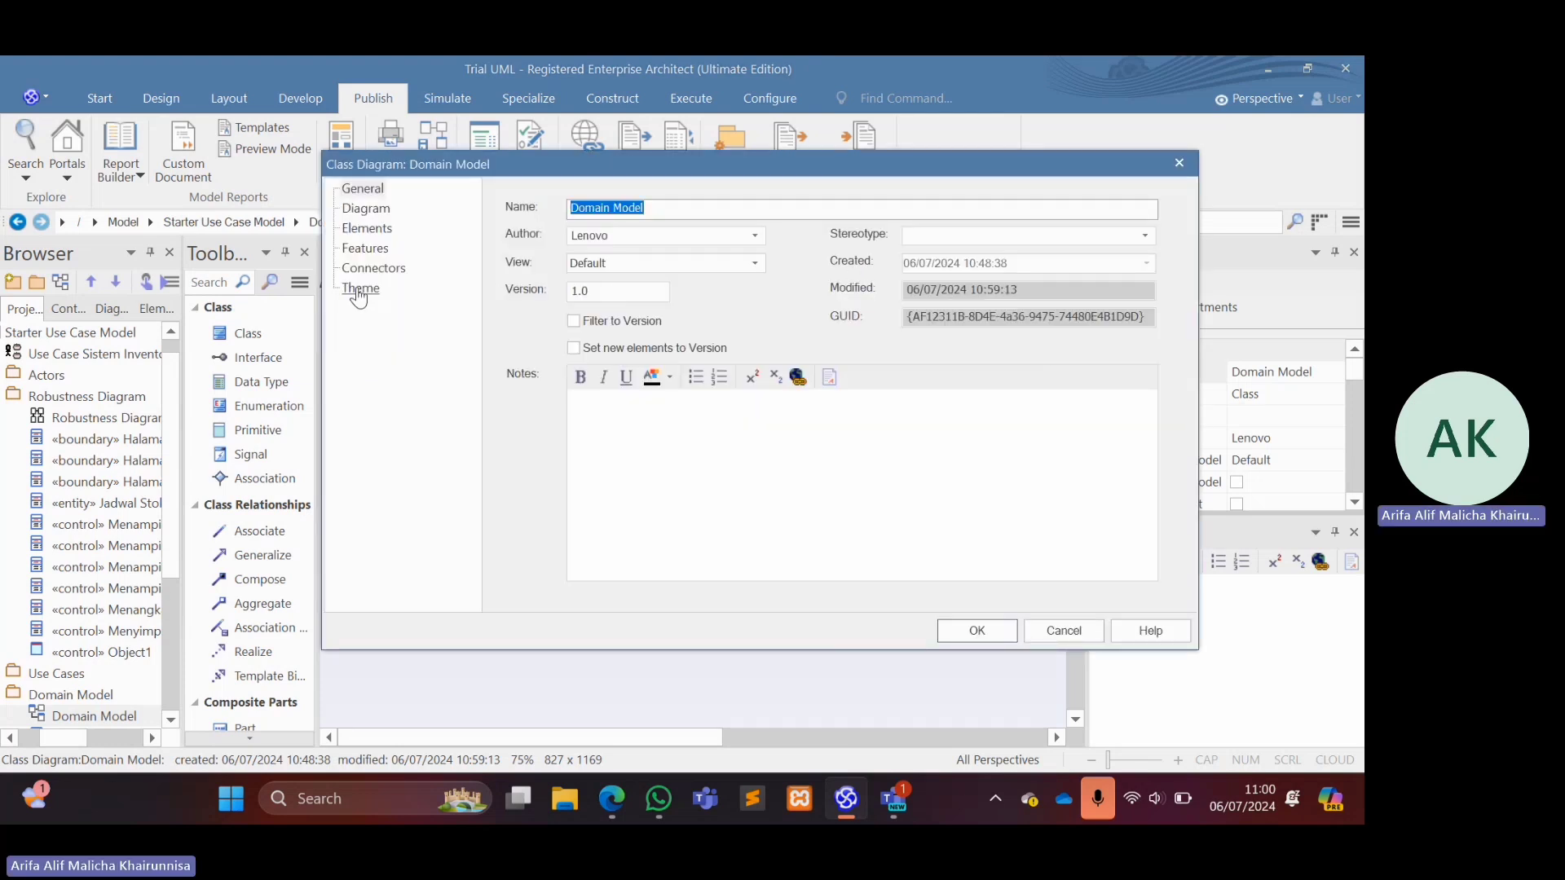
left_click(360, 289)
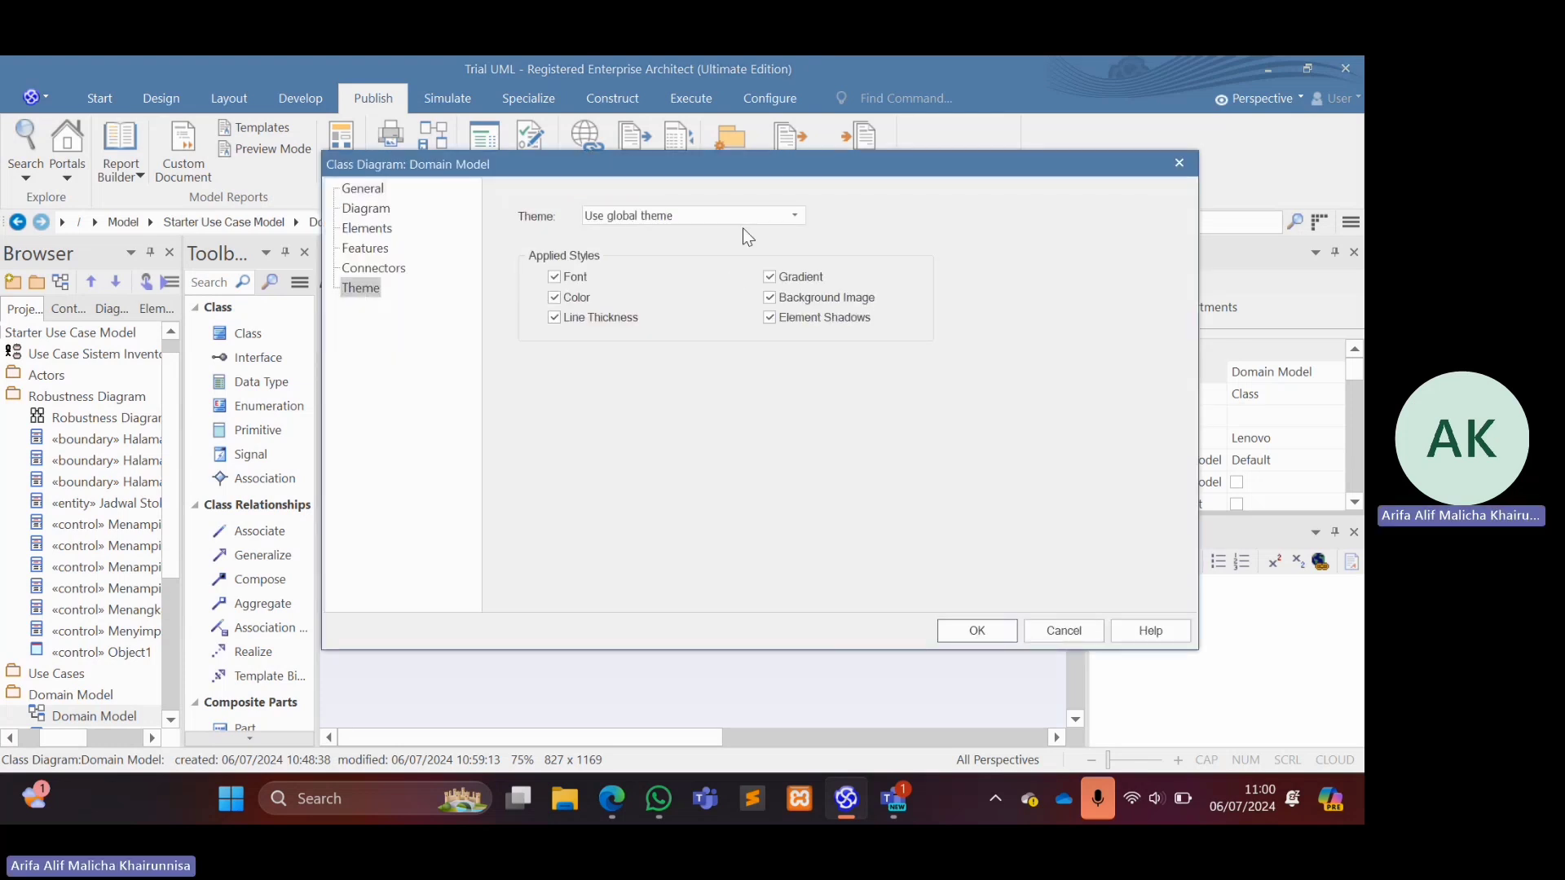
left_click(784, 222)
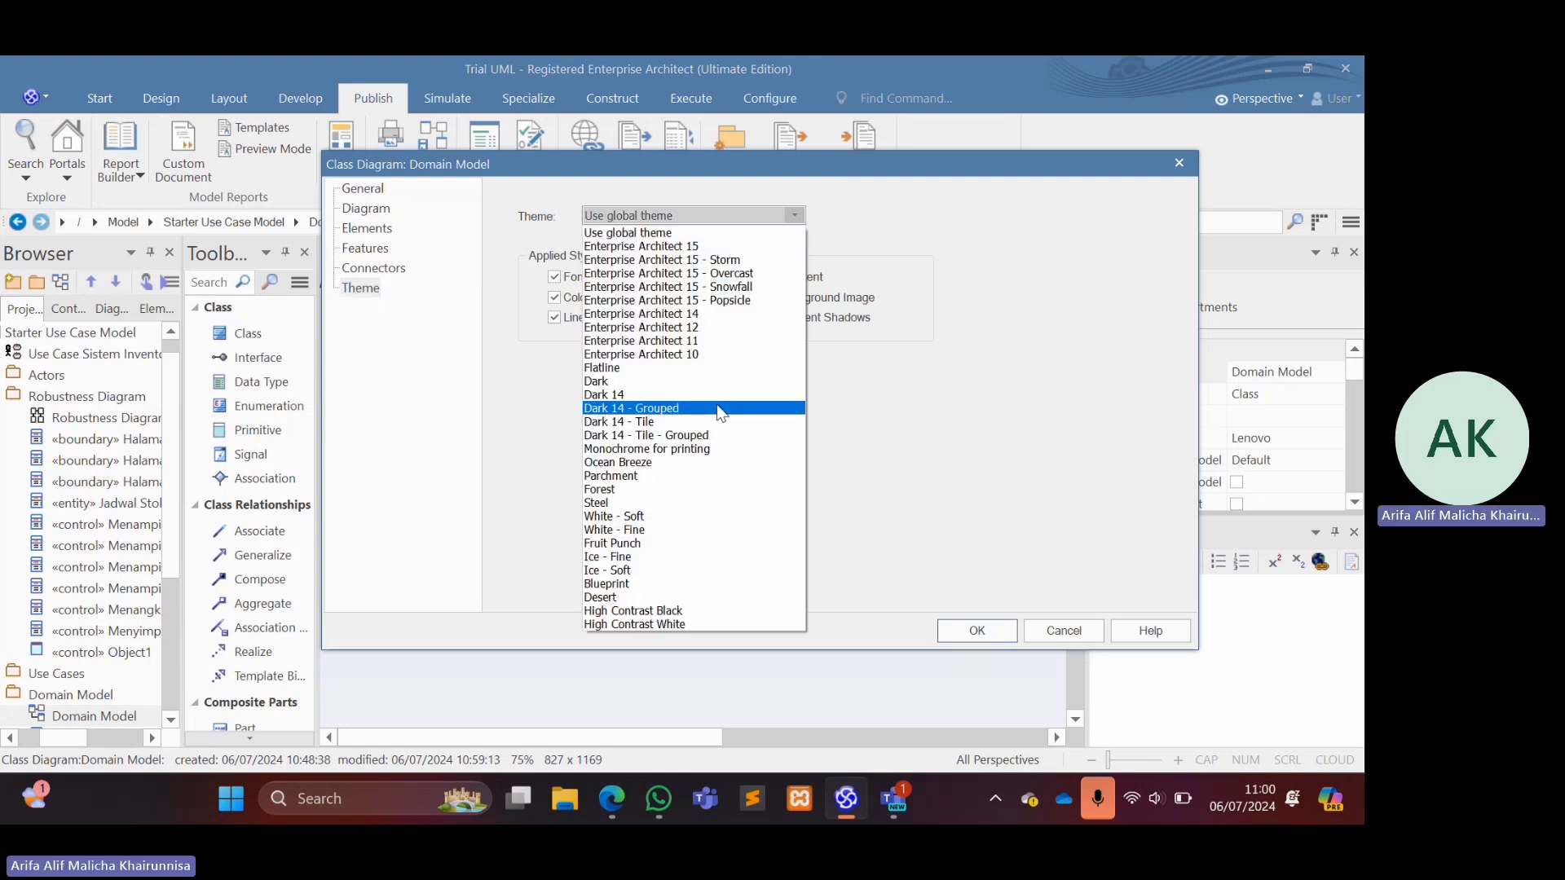
left_click(699, 532)
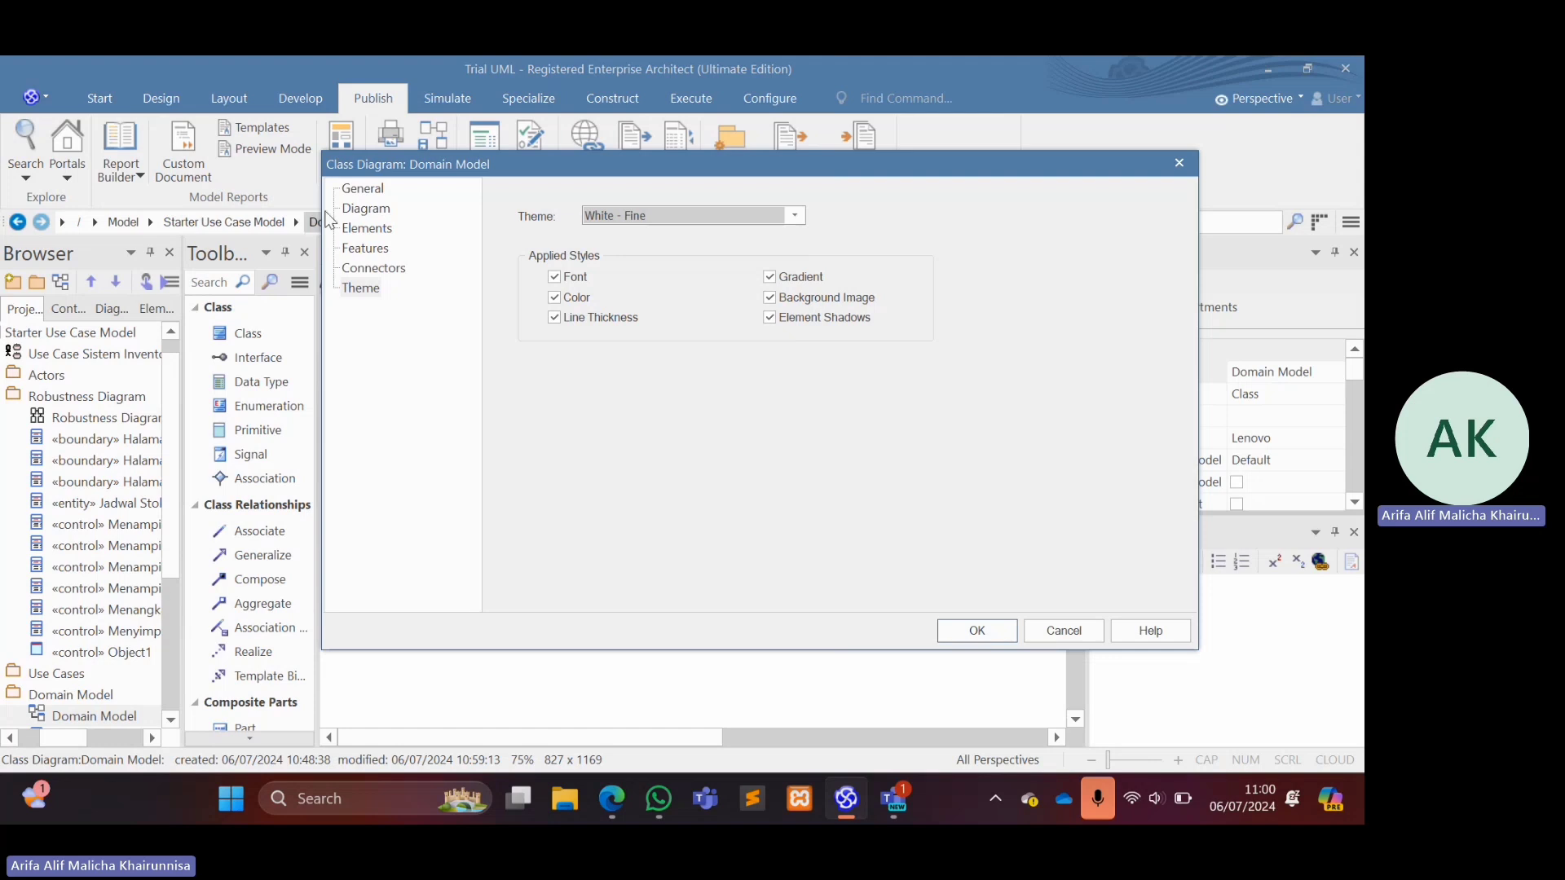
Turn off the Hand Drawn appearance for the diagram and apply the property changes.
left_click(355, 212)
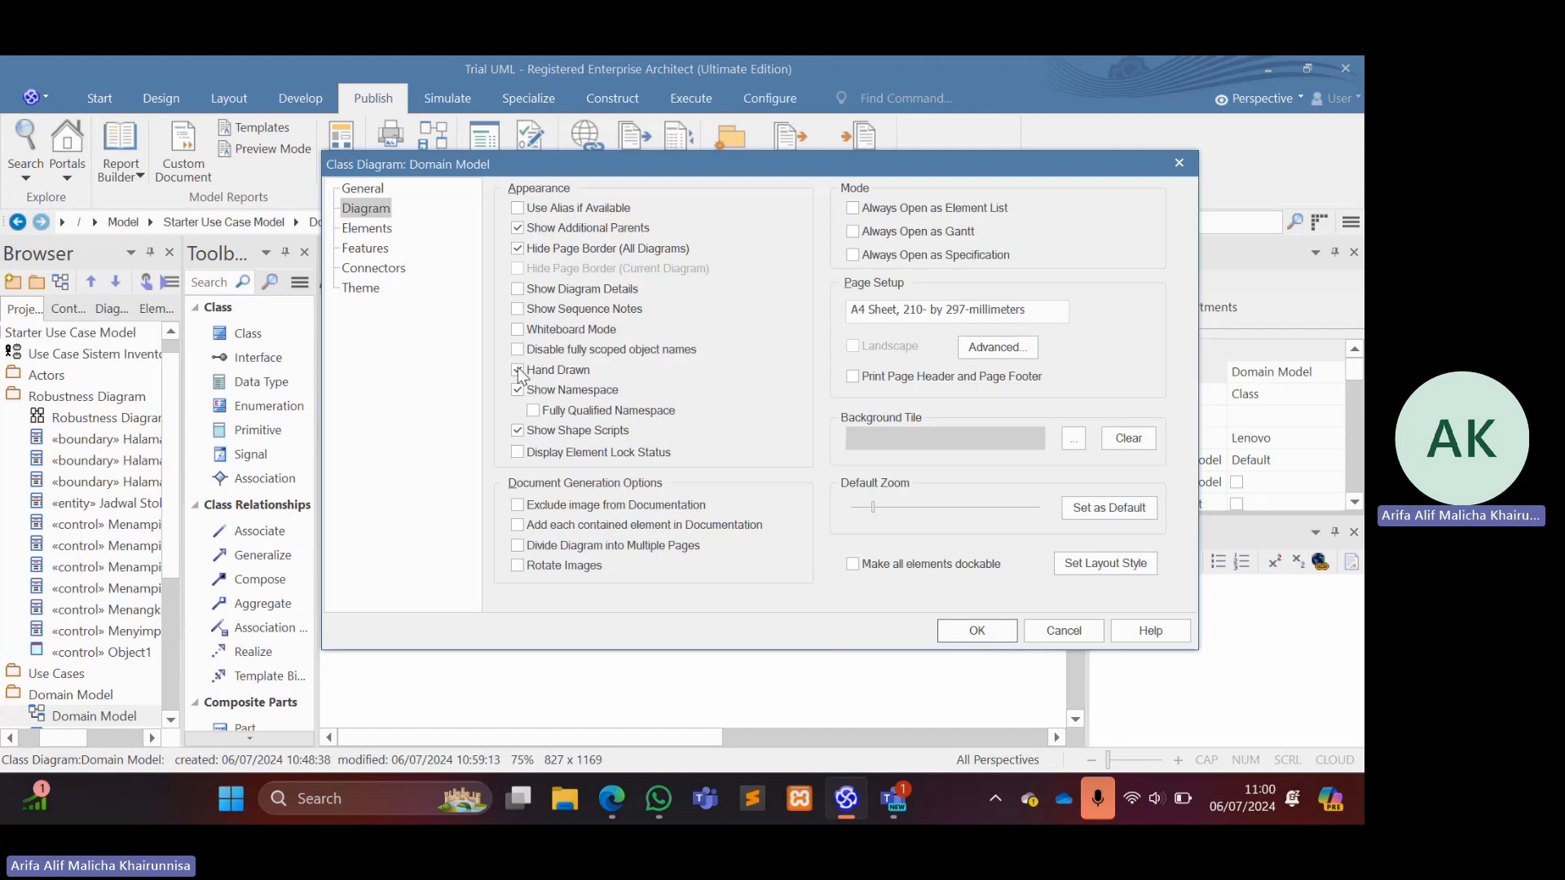
left_click(518, 370)
left_click(987, 630)
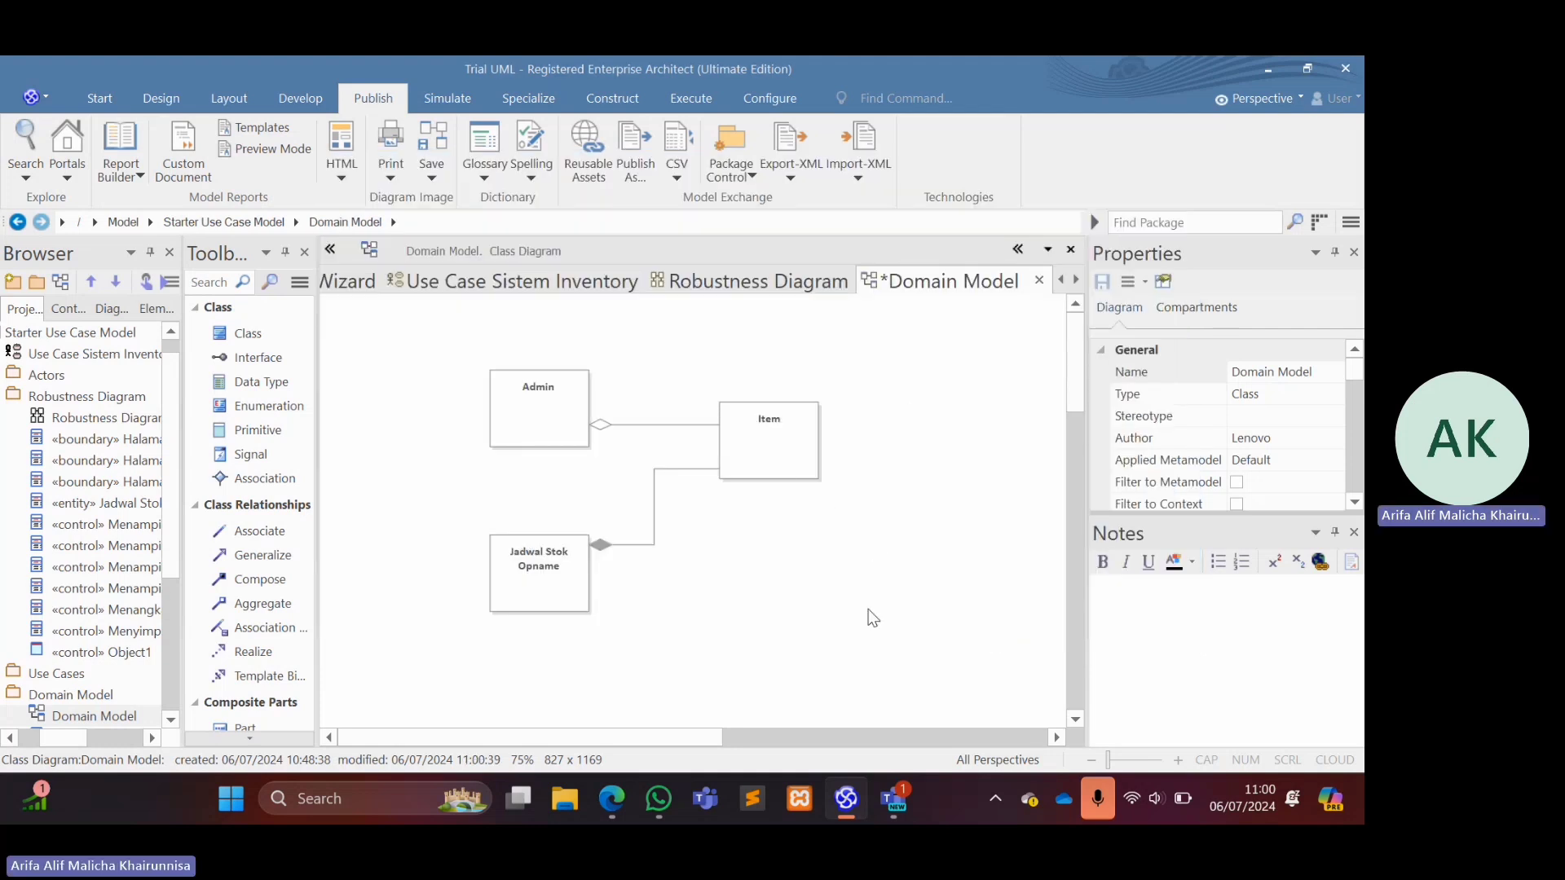
Move the Item class slightly down and farther right from Admin.
left_click_drag(814, 455, 843, 477)
left_click(693, 427)
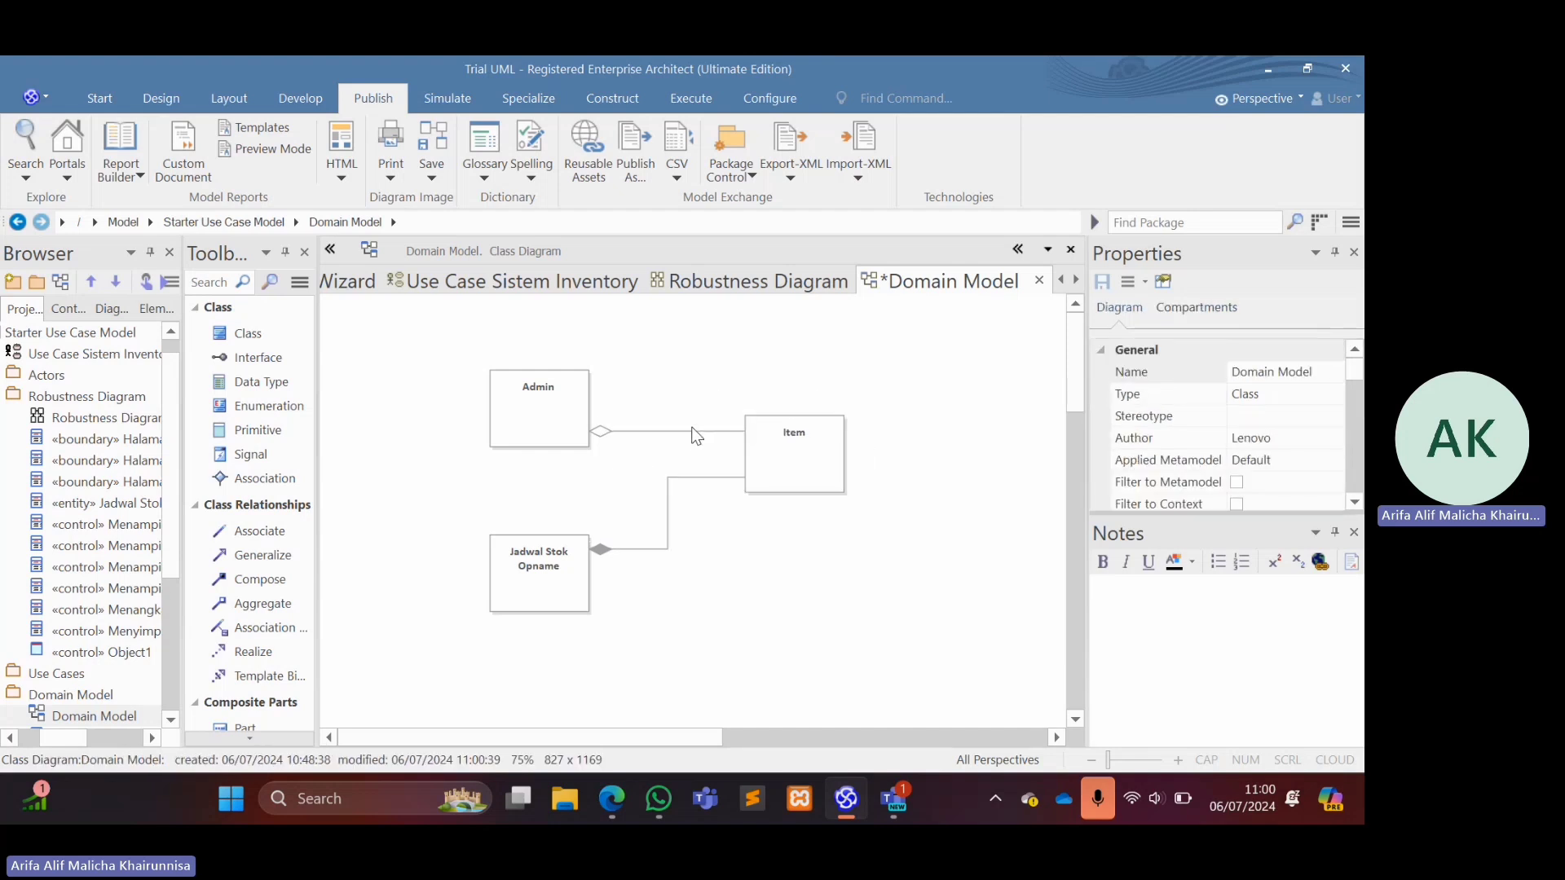
left_click(685, 430)
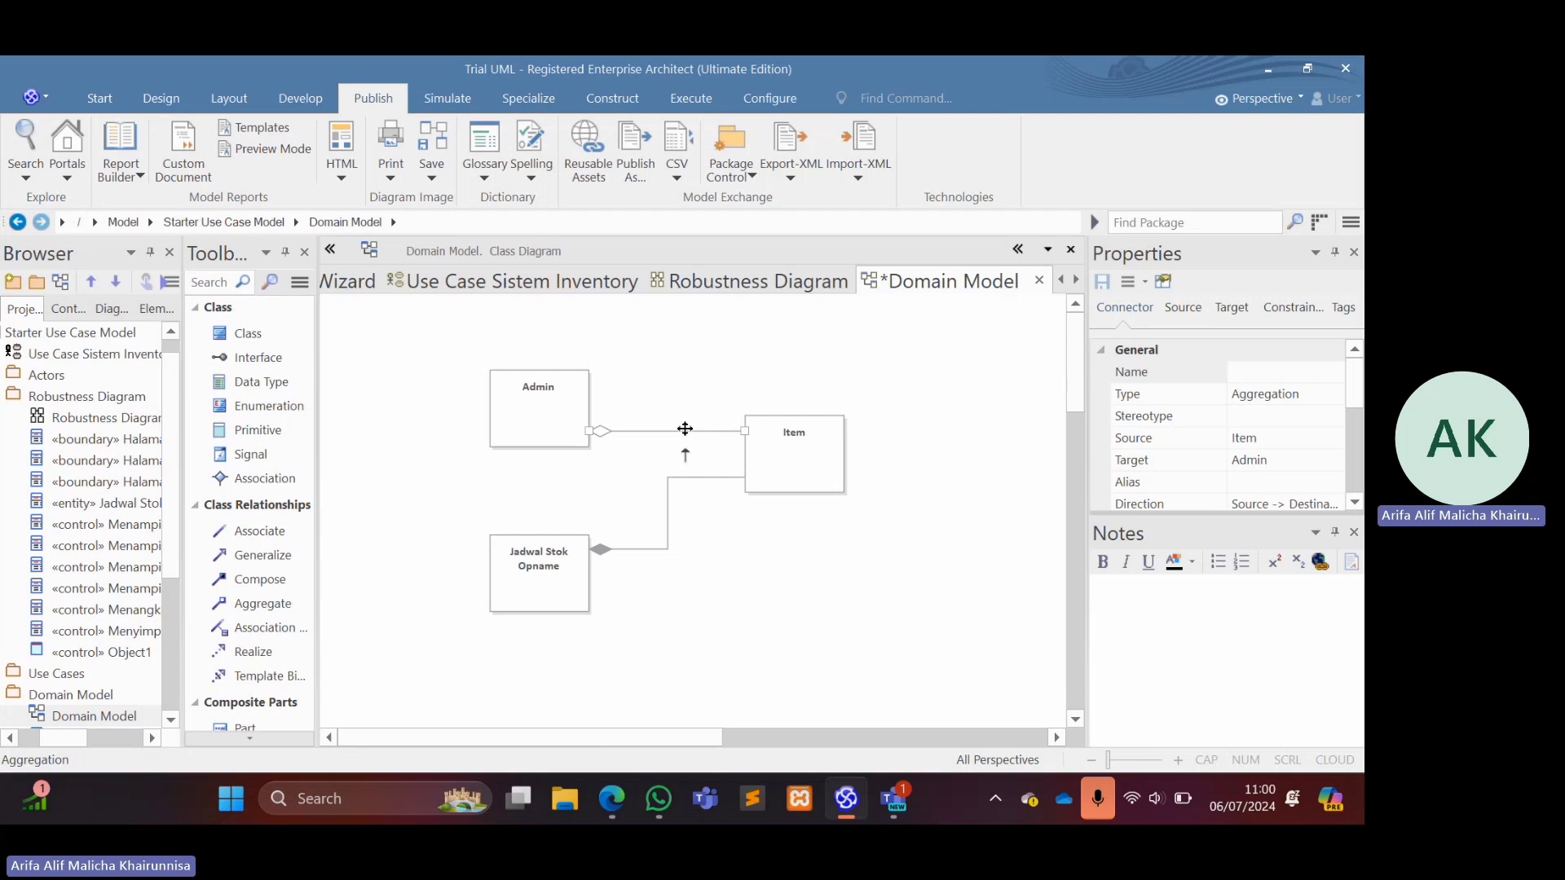
right_click(685, 430)
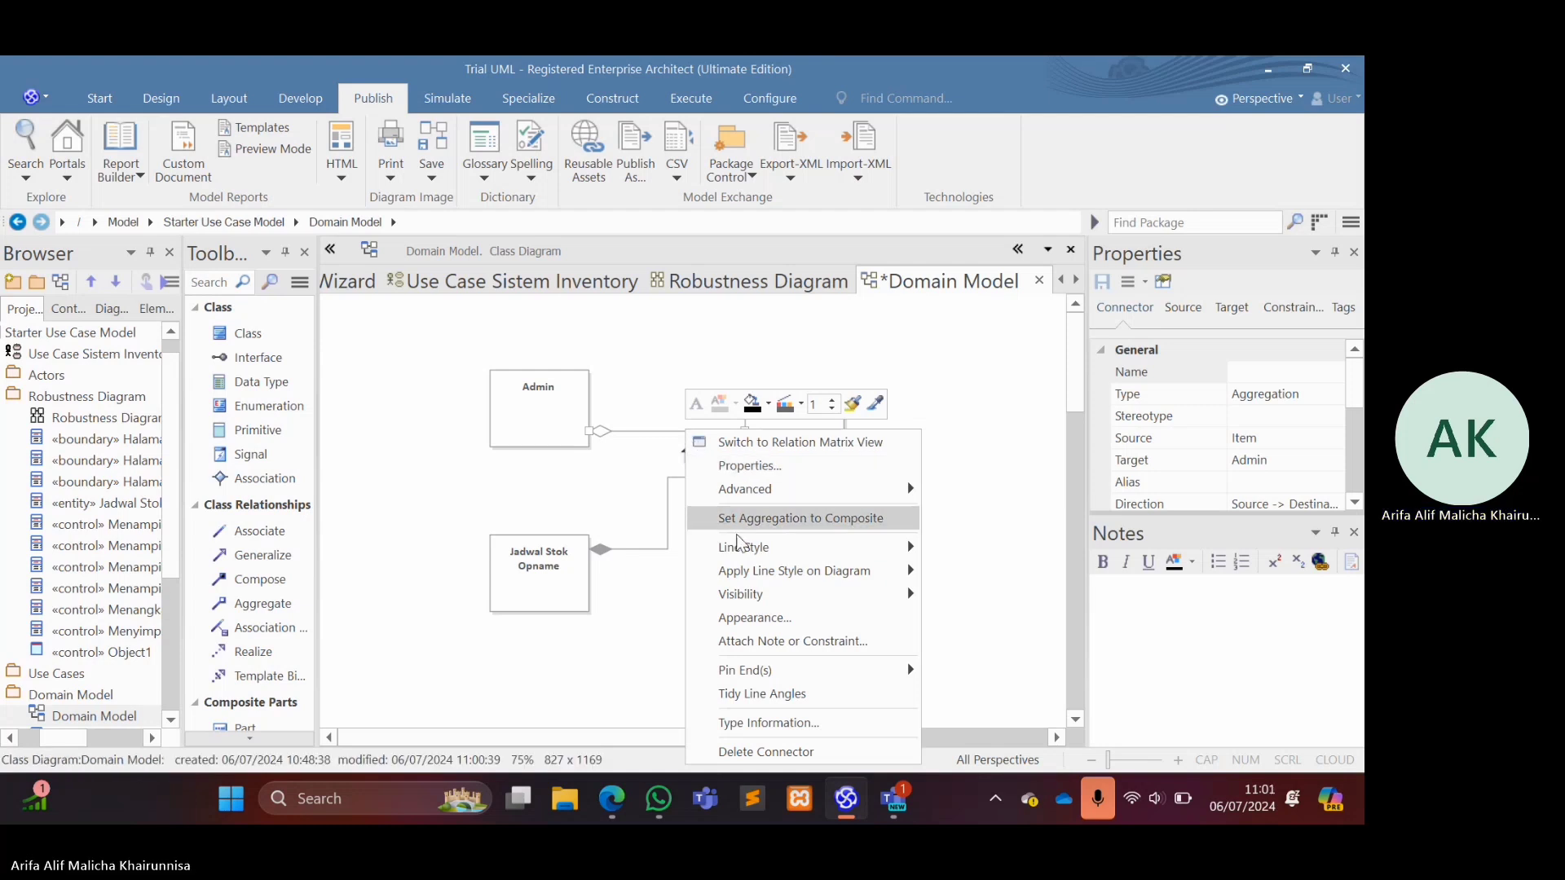
mouse_move(737, 547)
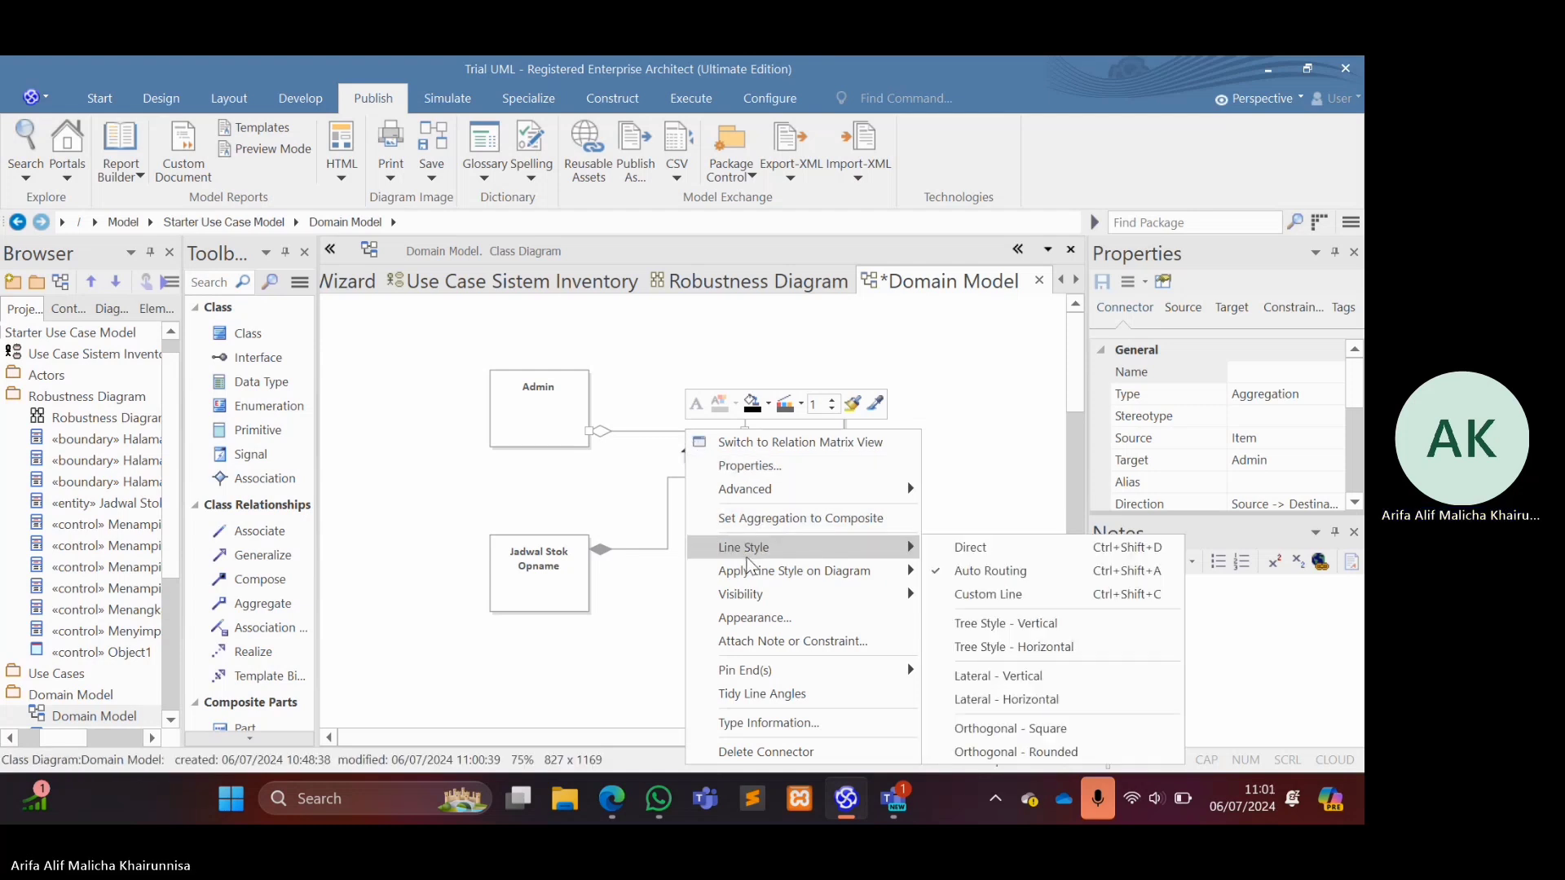
left_click(971, 489)
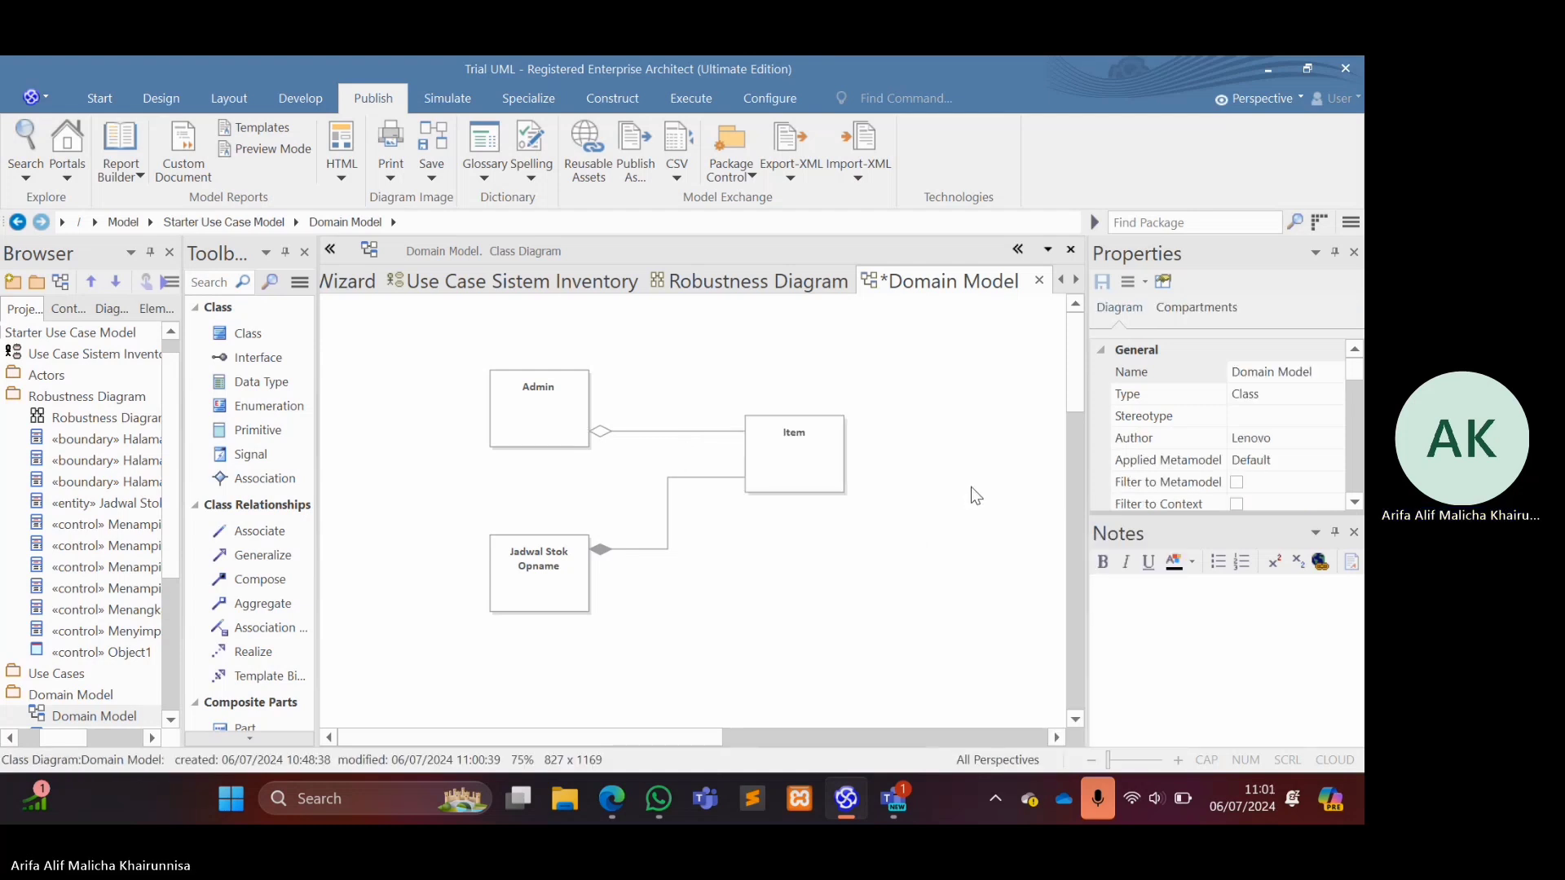
Set the multiplicity at the Item end of the Admin–Item aggregation to 1..*.
left_click(709, 436)
right_click(711, 438)
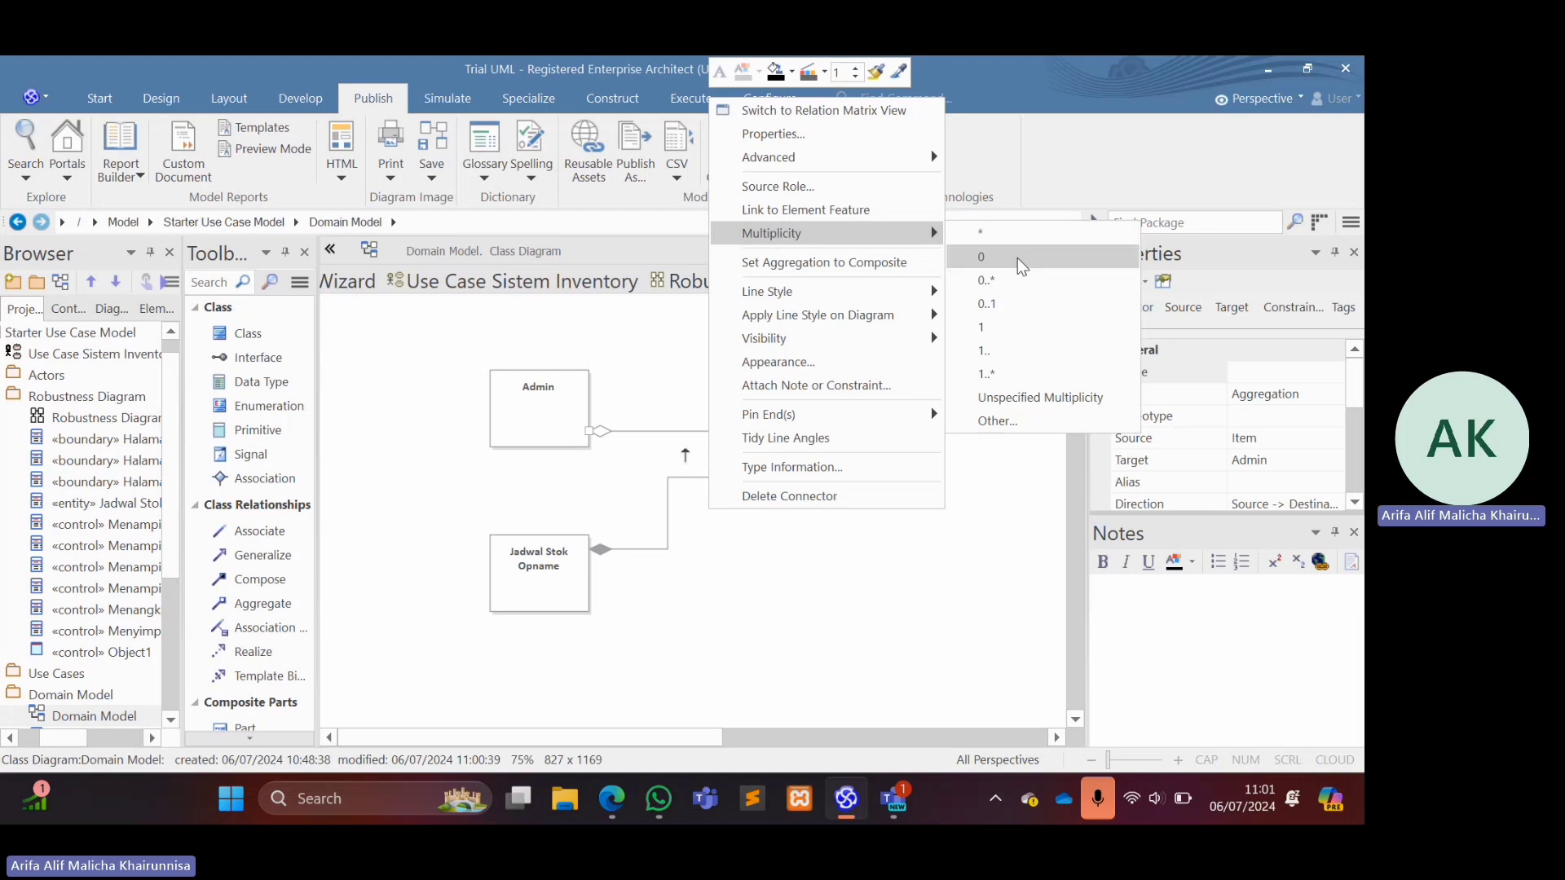
left_click(1020, 376)
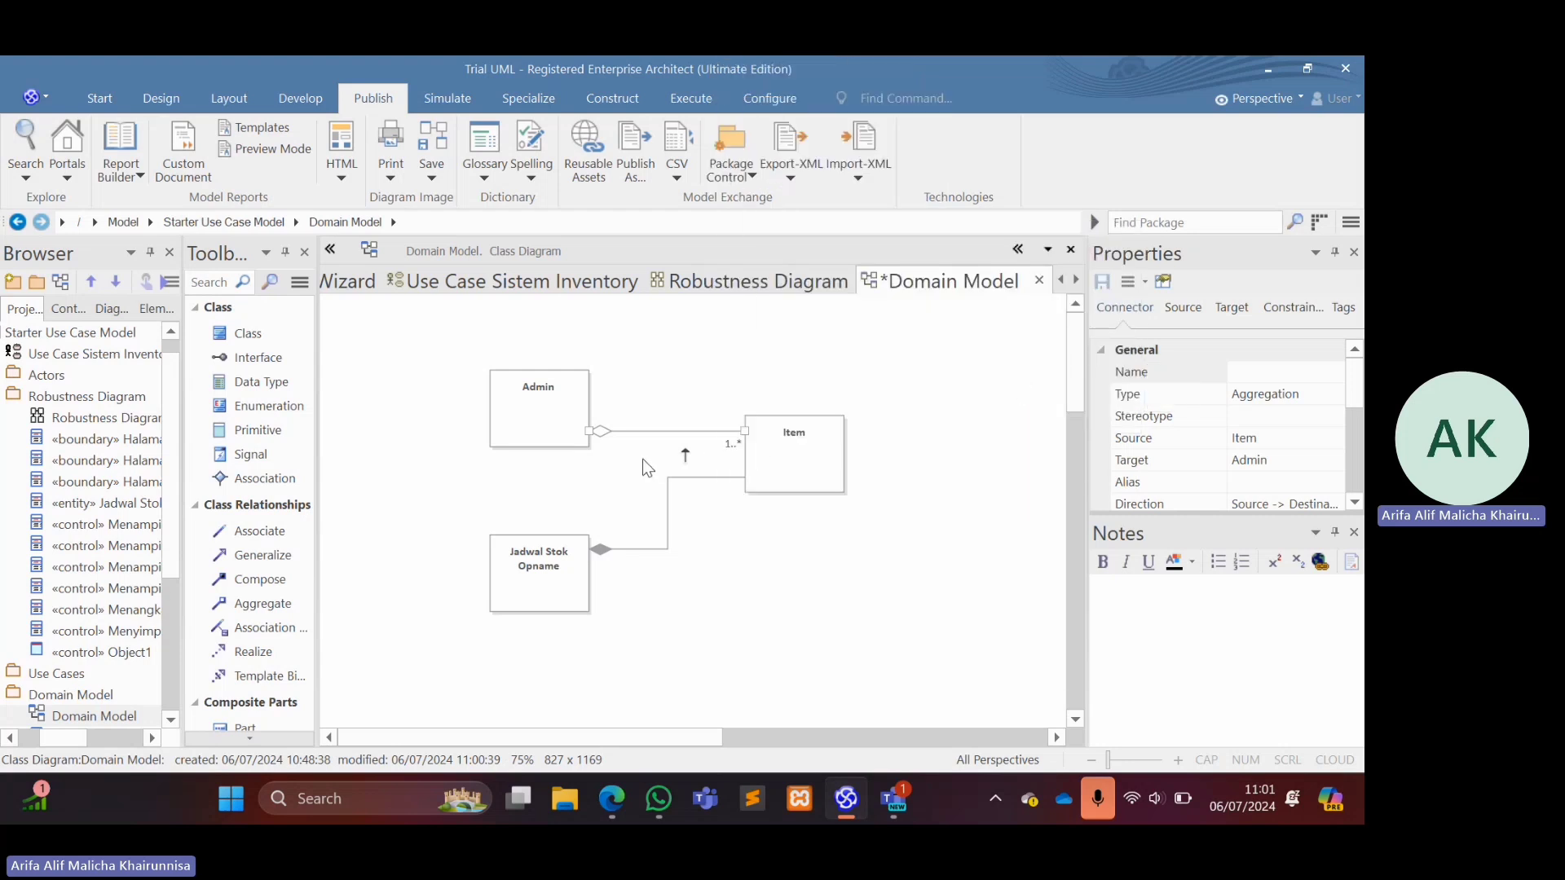
Set the multiplicity at the Jadwal Stok Opname end of its aggregation with Item to 0..1 and save the diagram.
left_click(624, 550)
right_click(624, 550)
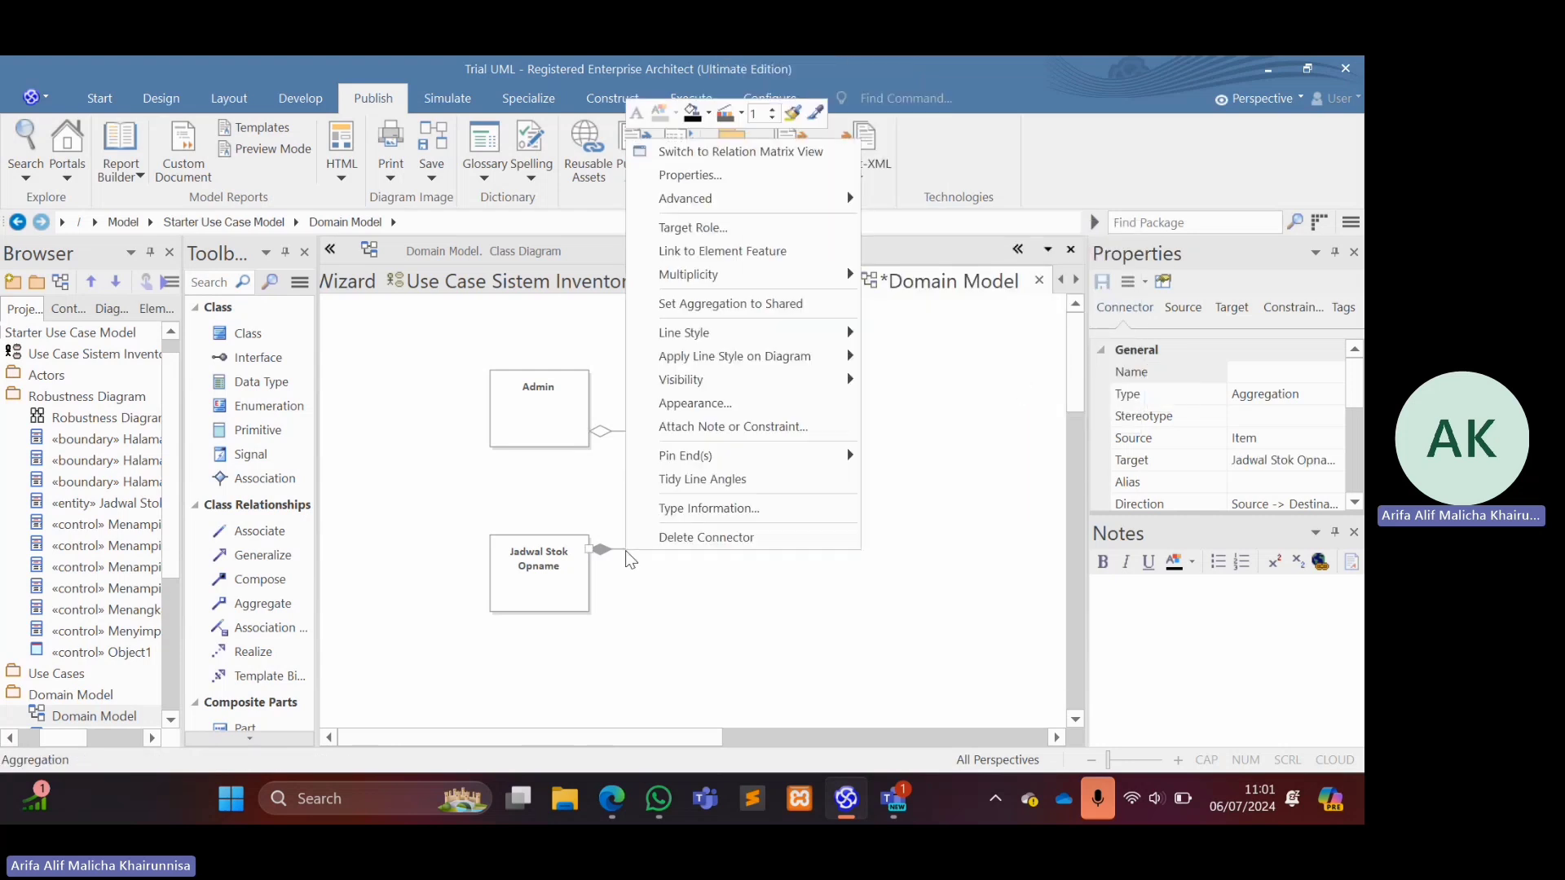
mouse_move(815, 275)
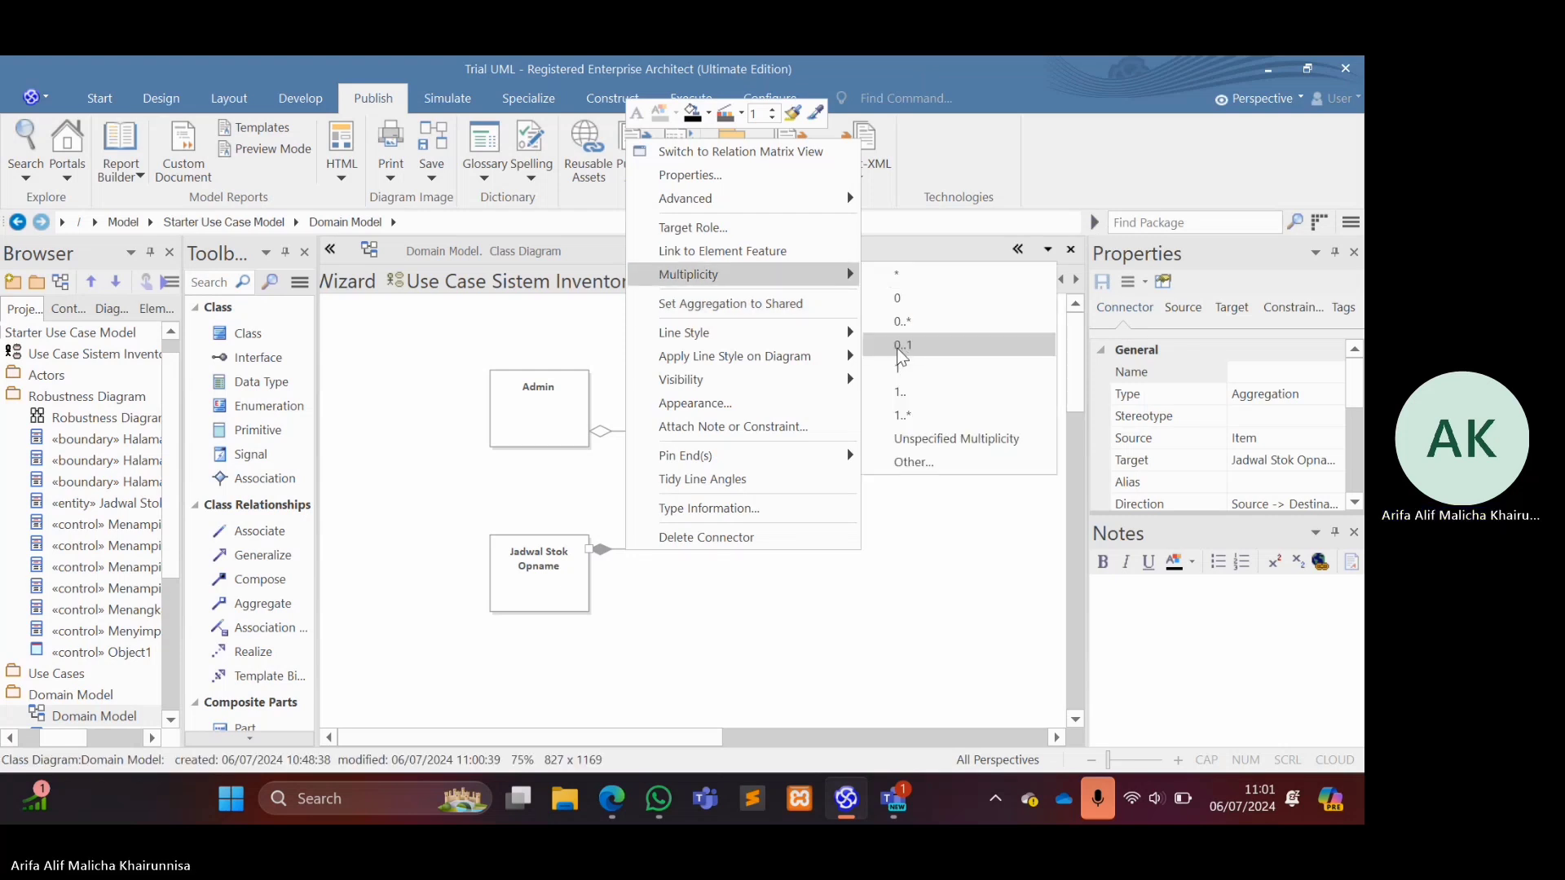
left_click(902, 349)
left_click(840, 617)
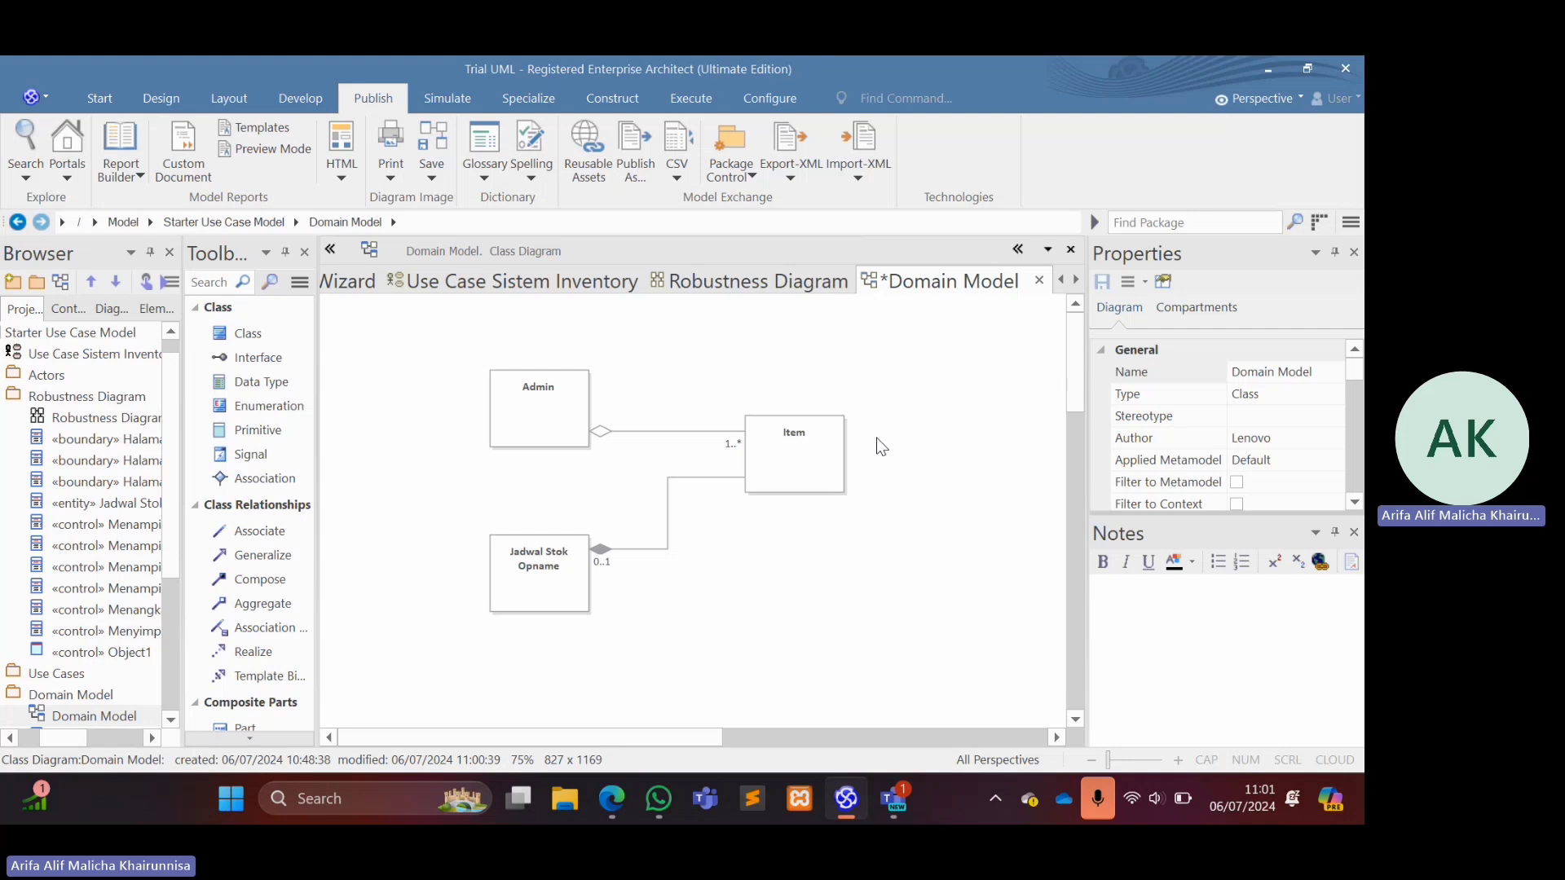
key("ctrl+s")
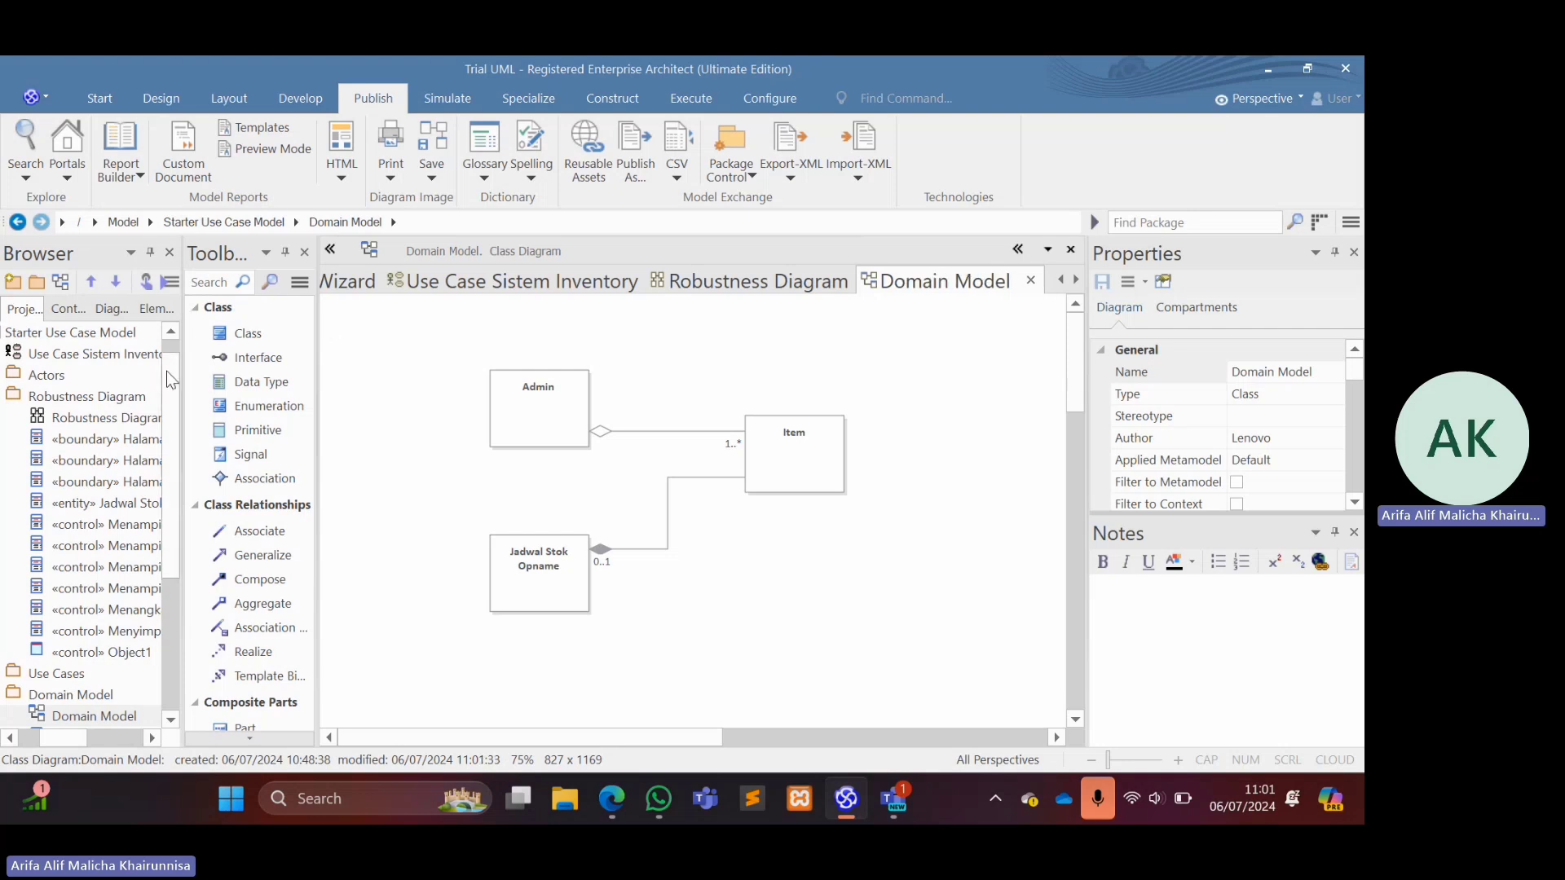
Start adding a model to the Starter Use Case Model package with the Model Wizard and filter the patterns by "sequ".
scroll(167, 361, "up", 1)
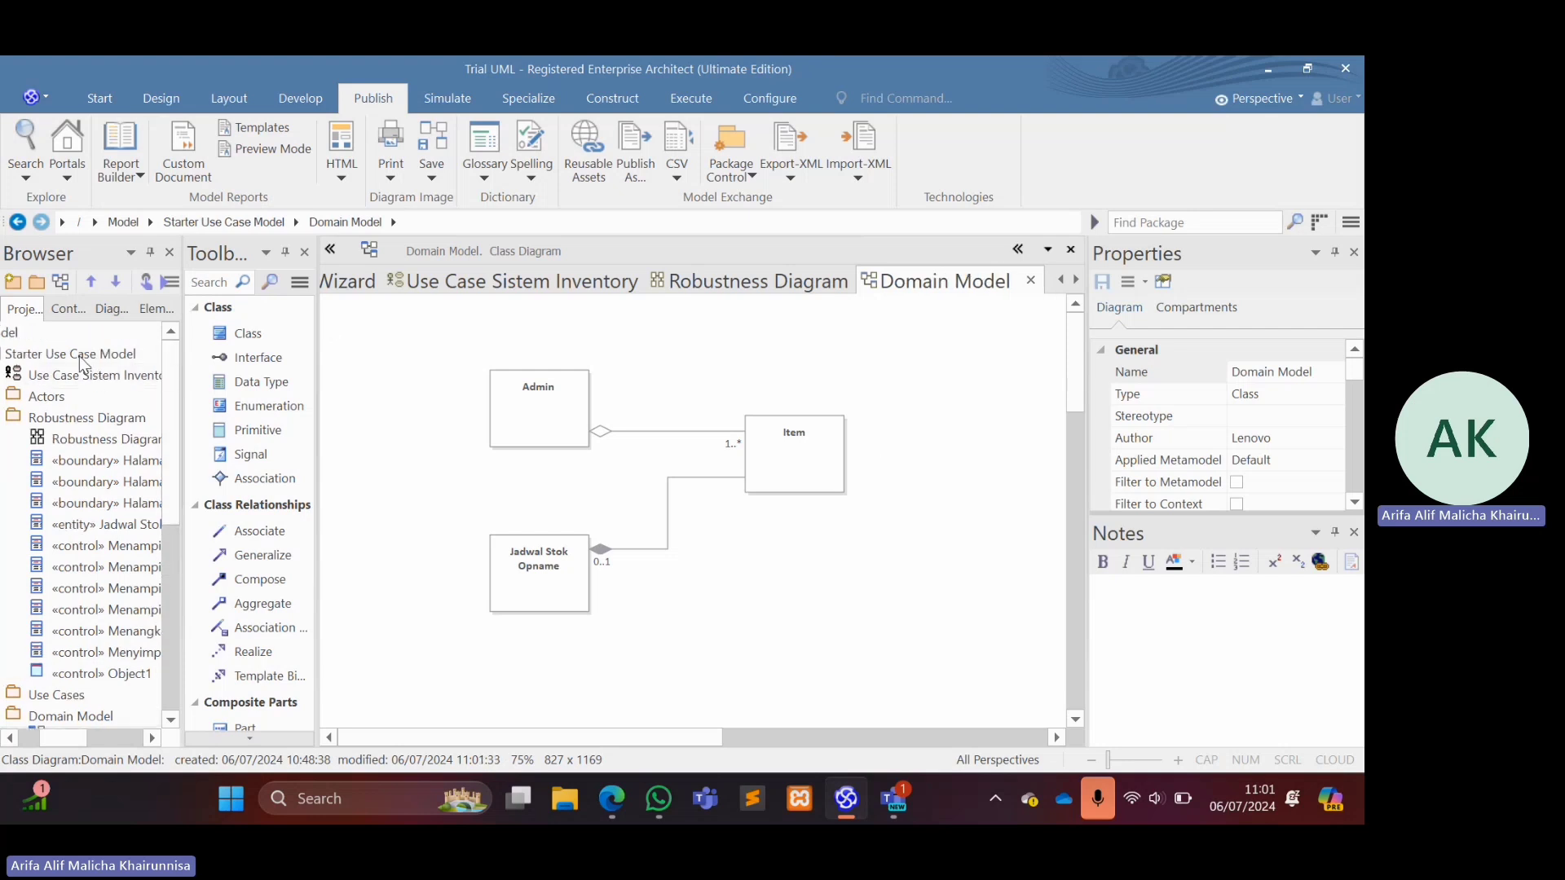
right_click(80, 378)
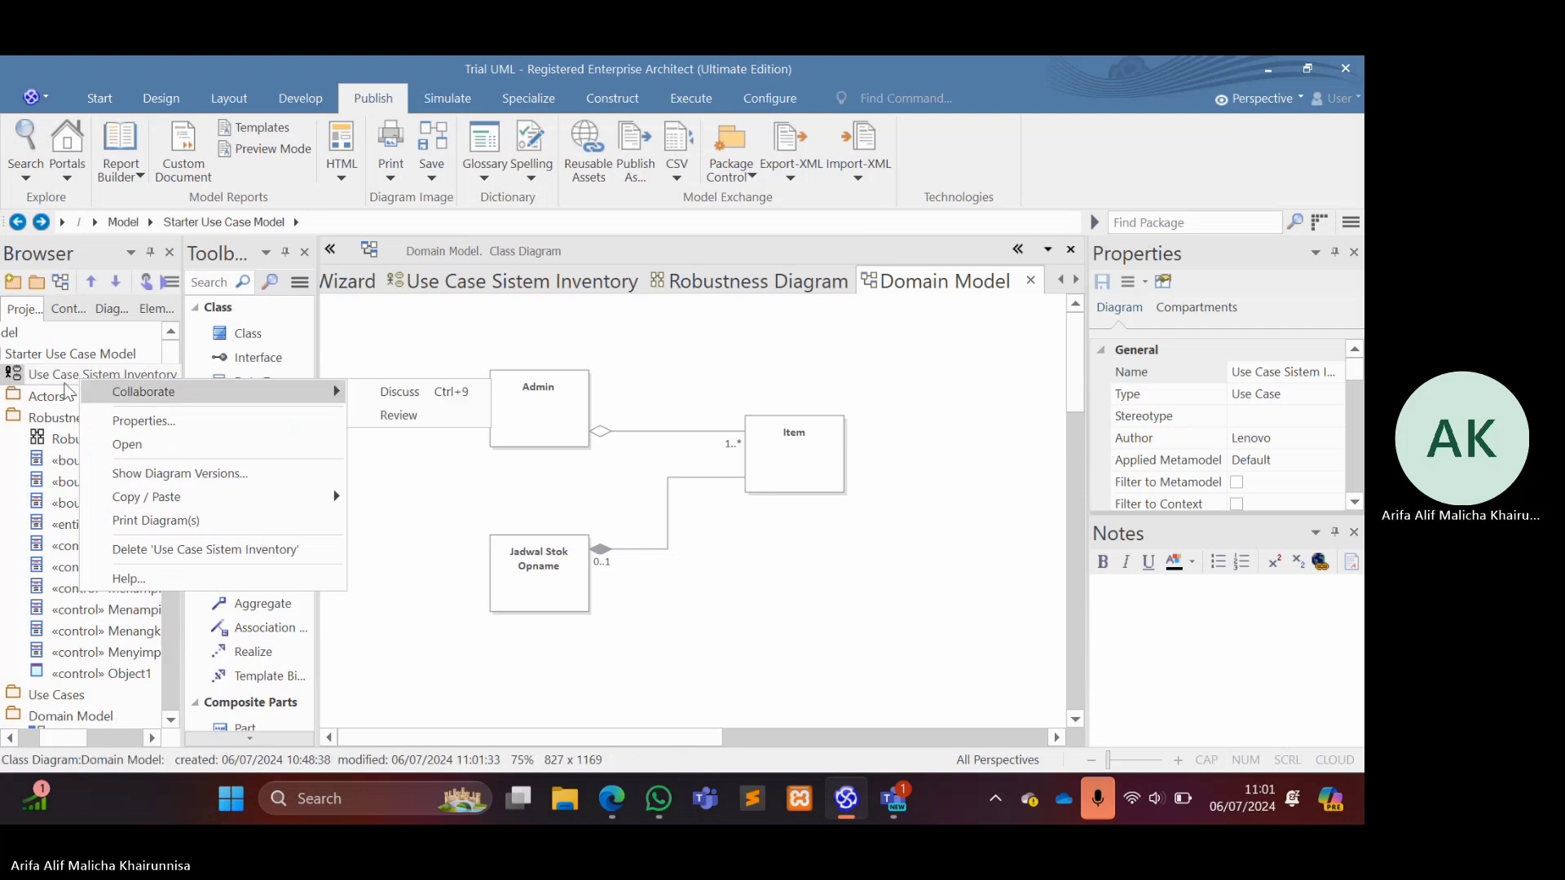
left_click(45, 373)
right_click(41, 353)
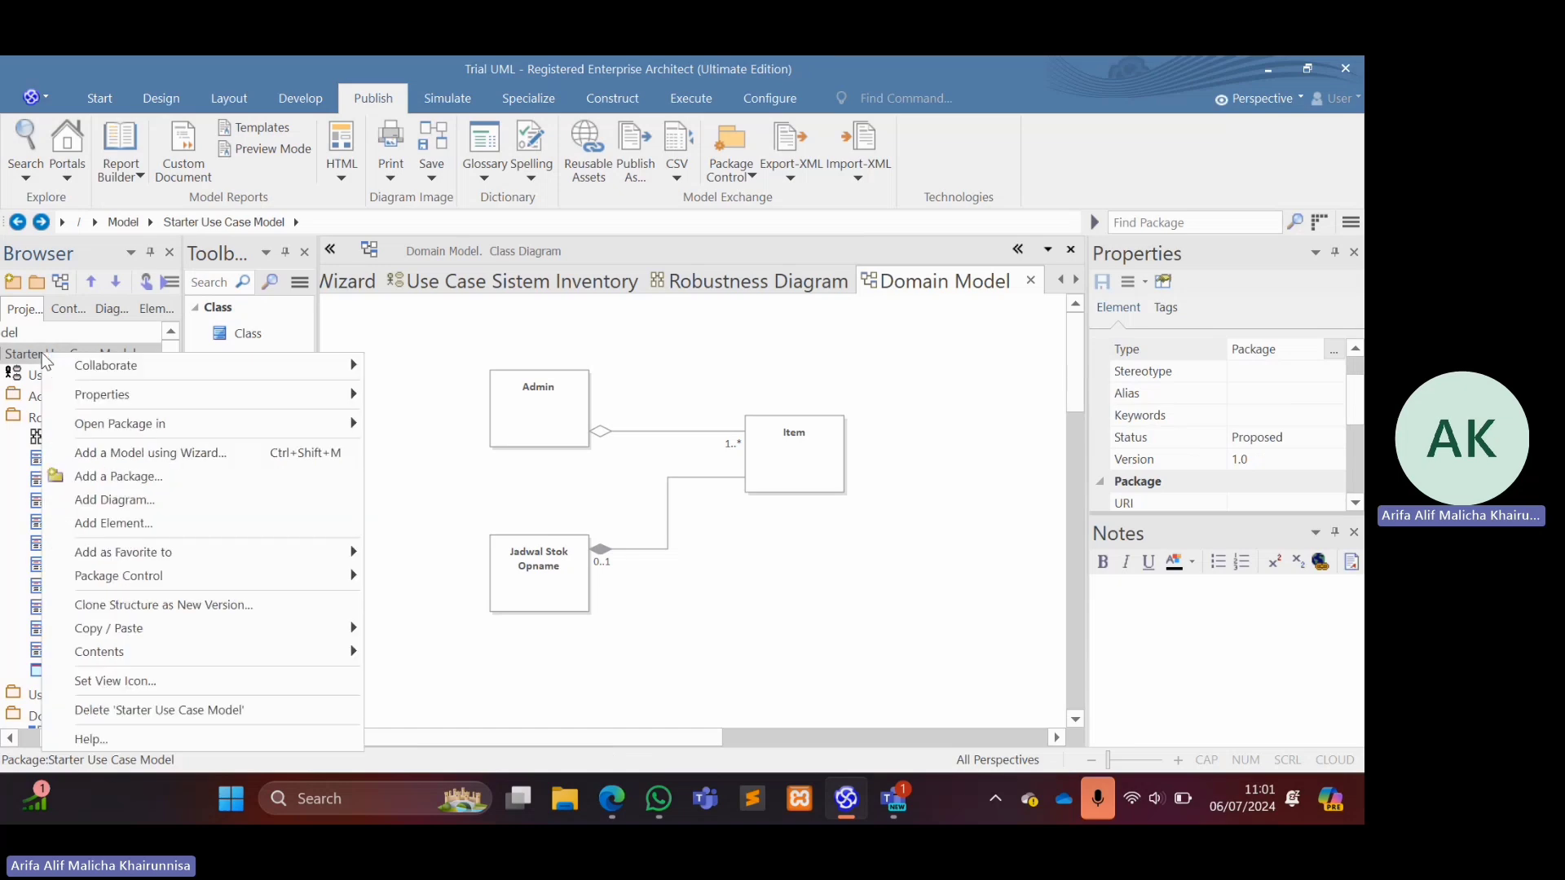
left_click(135, 453)
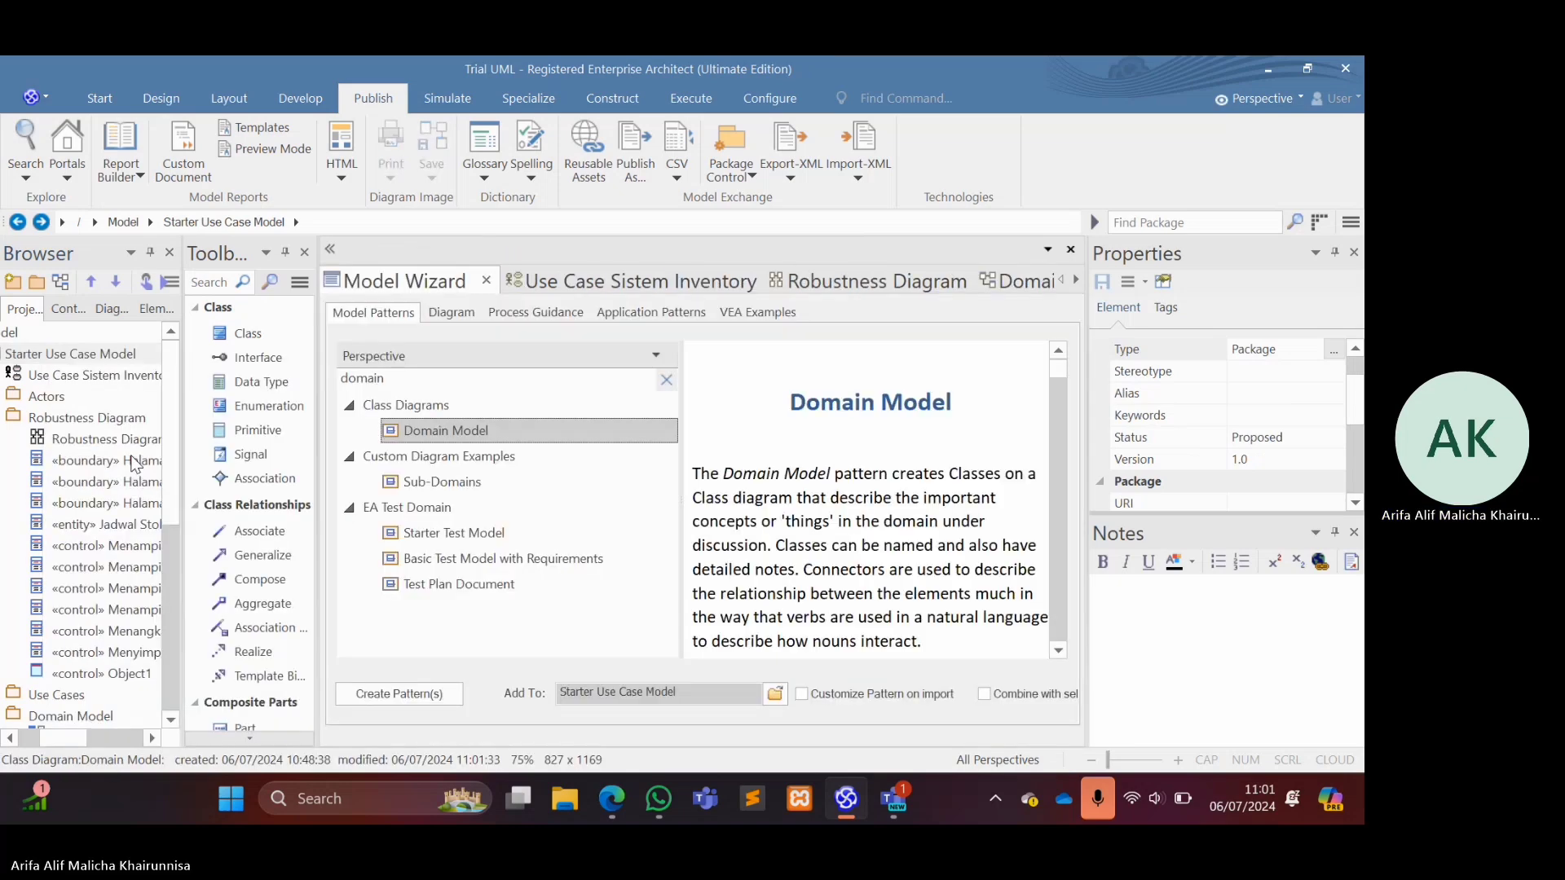
key("BackSpace")
key("BackSpace")
key("BackSpace")
key("BackSpace")
key("BackSpace")
key("BackSpace")
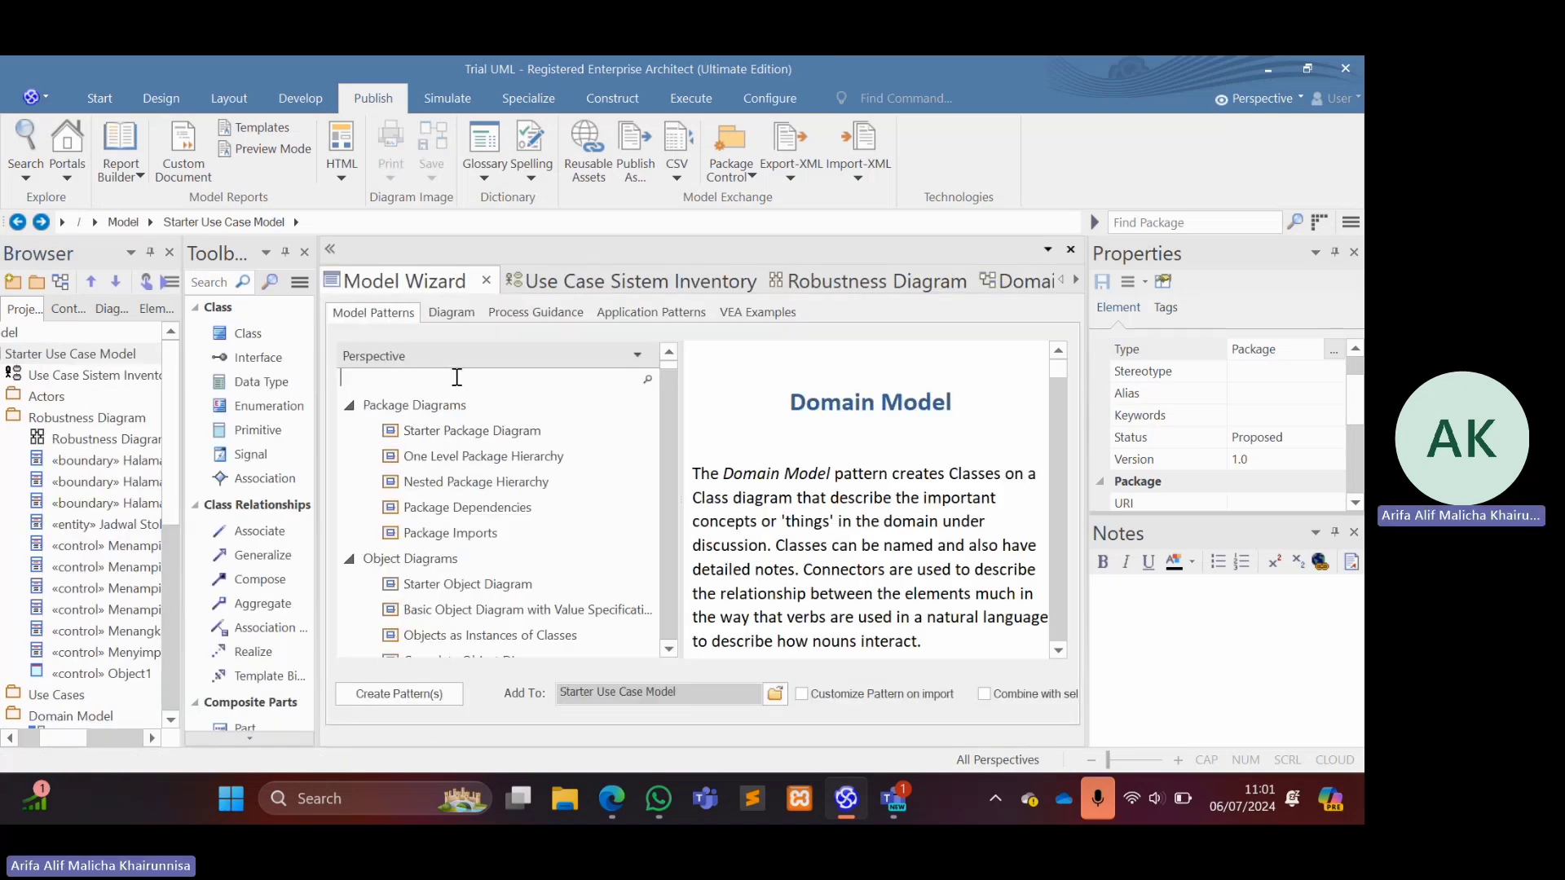
type("sequ")
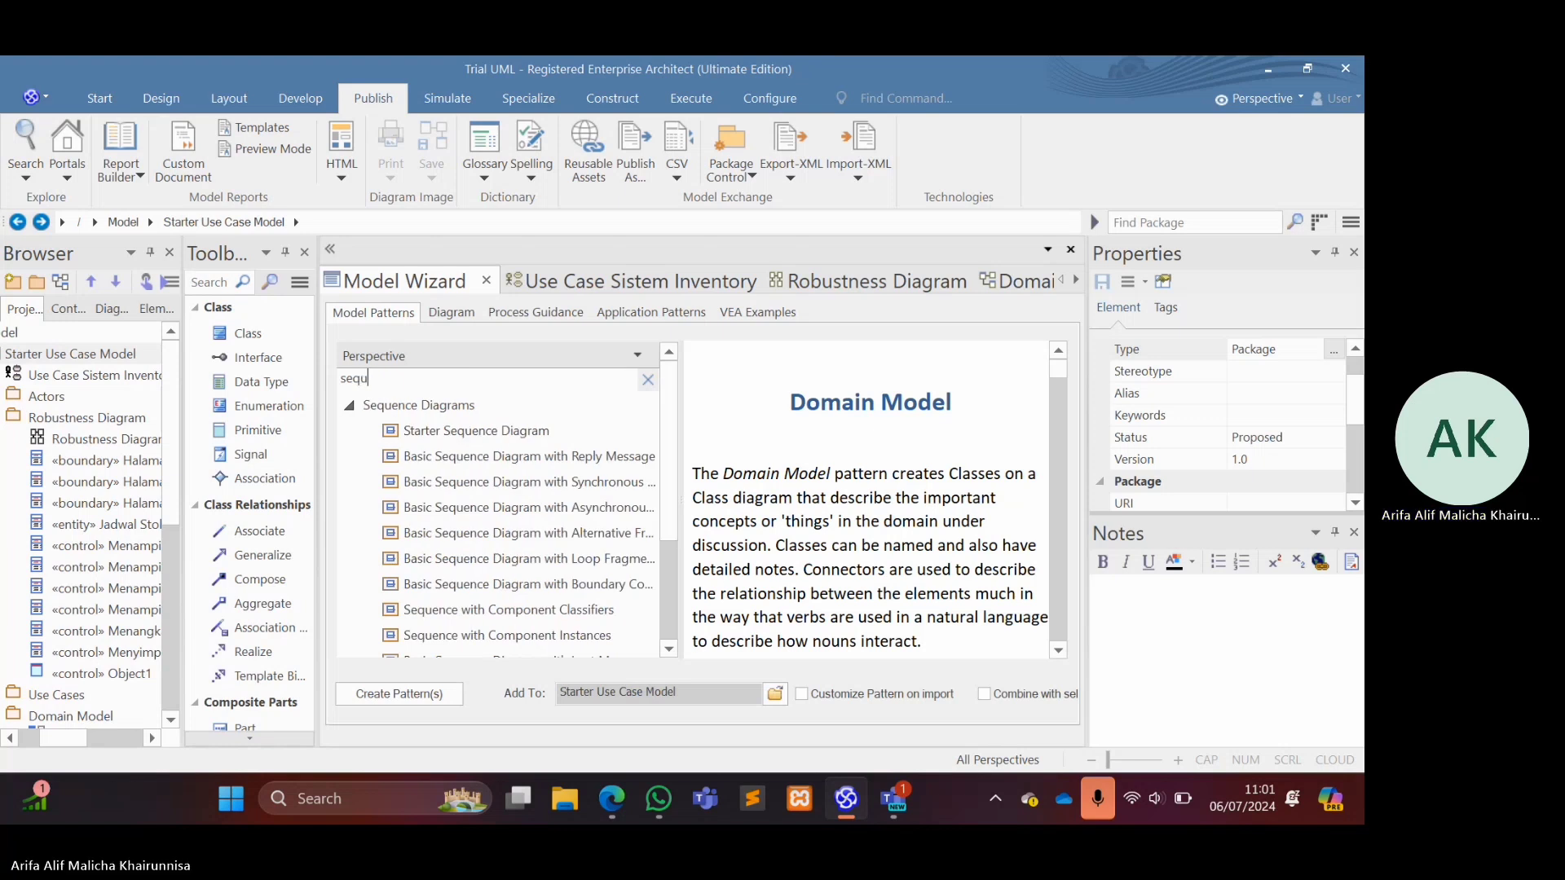
Create the Starter Sequence Diagram pattern in the package and open its diagram.
left_click(502, 430)
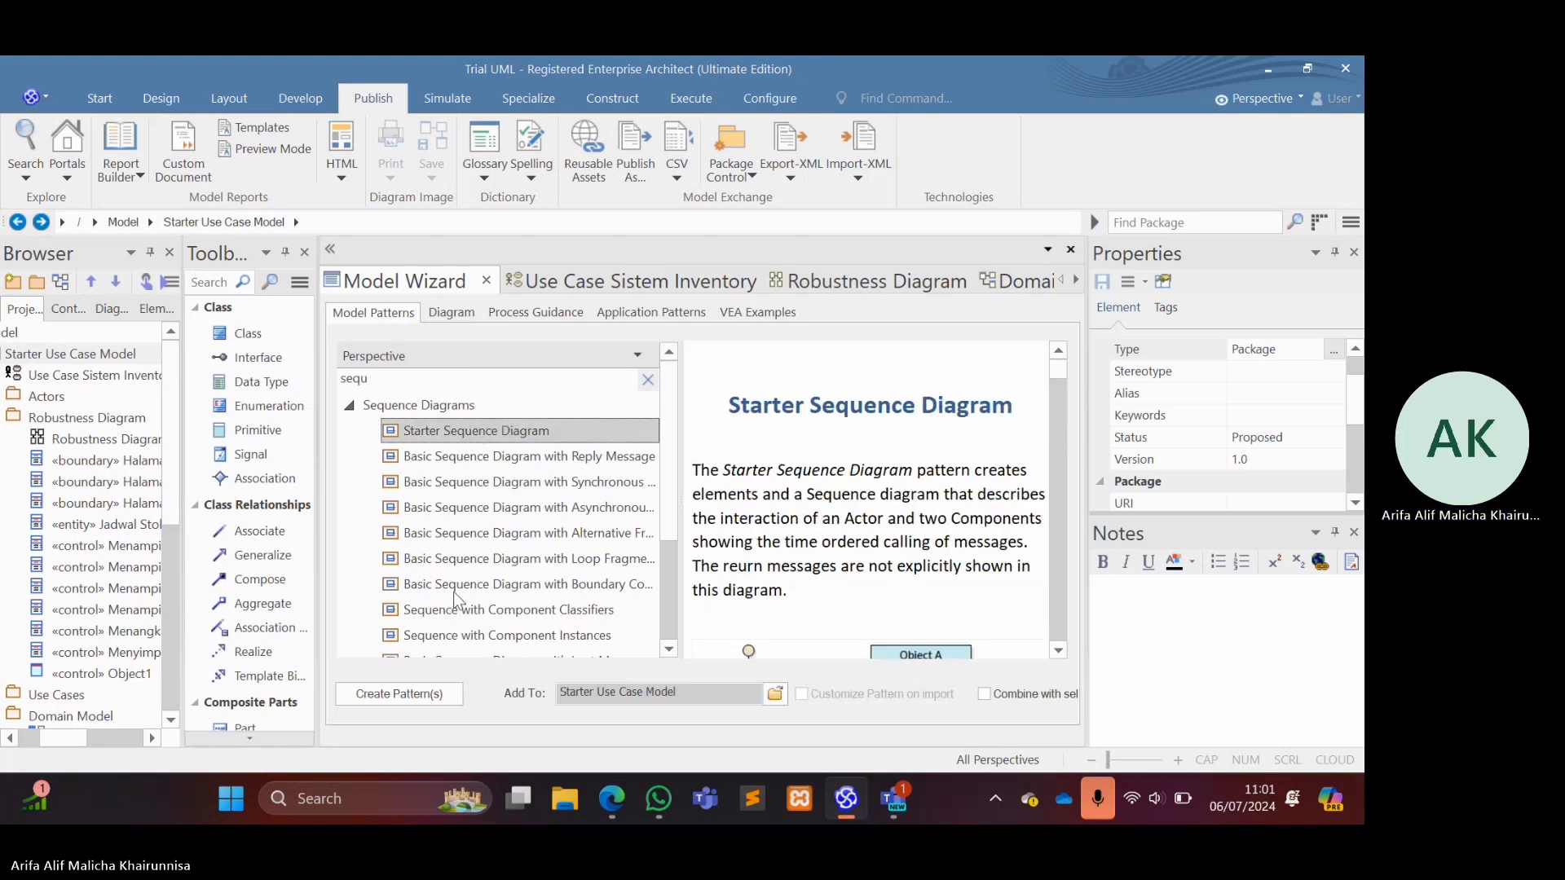
left_click(409, 694)
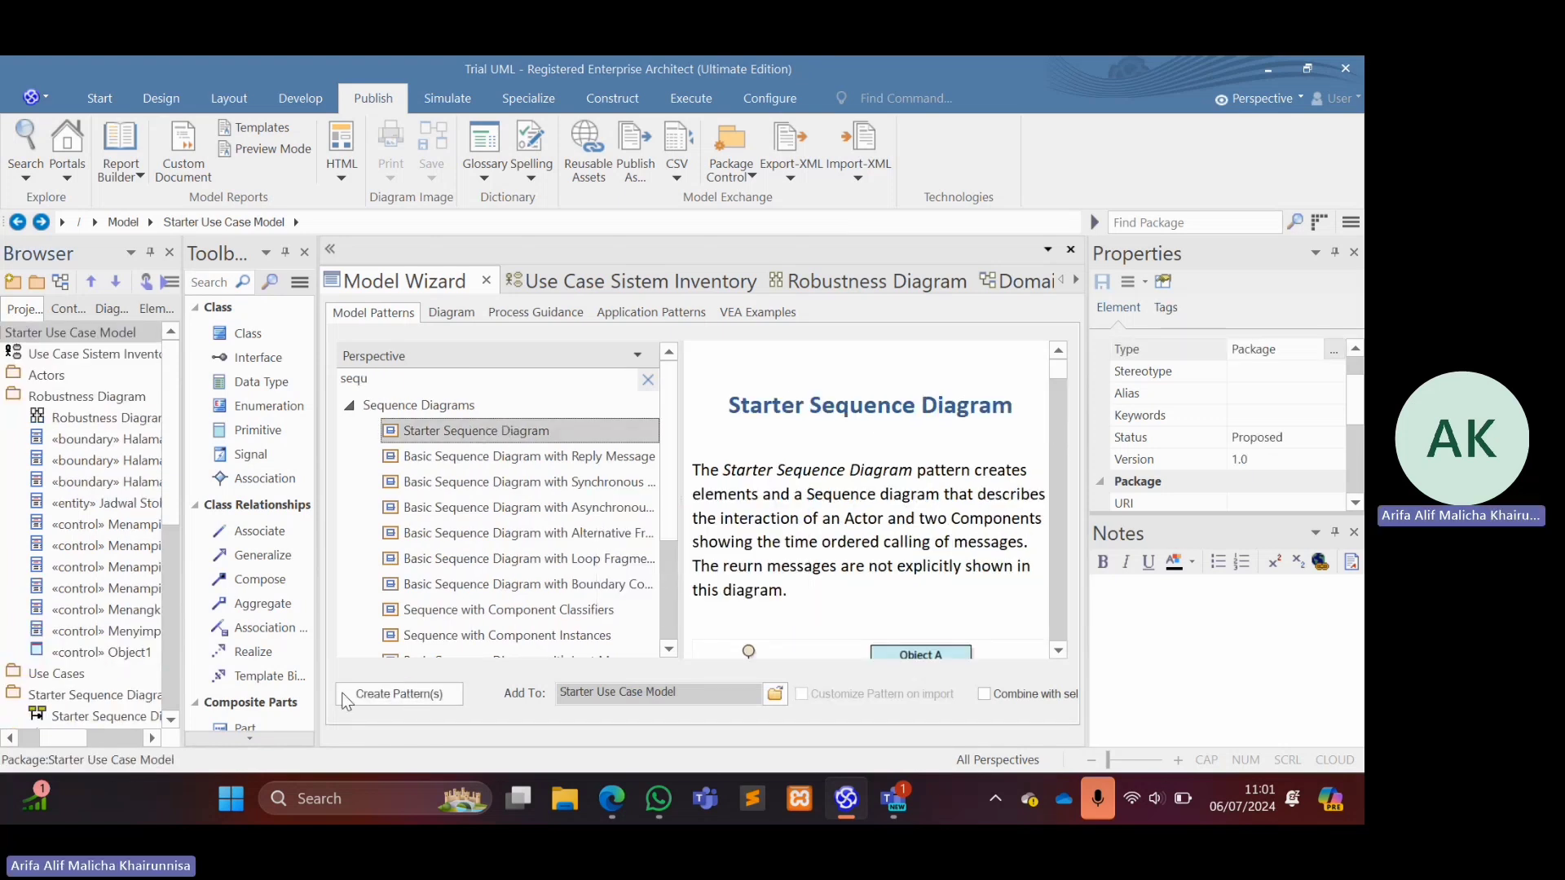
double_click(119, 715)
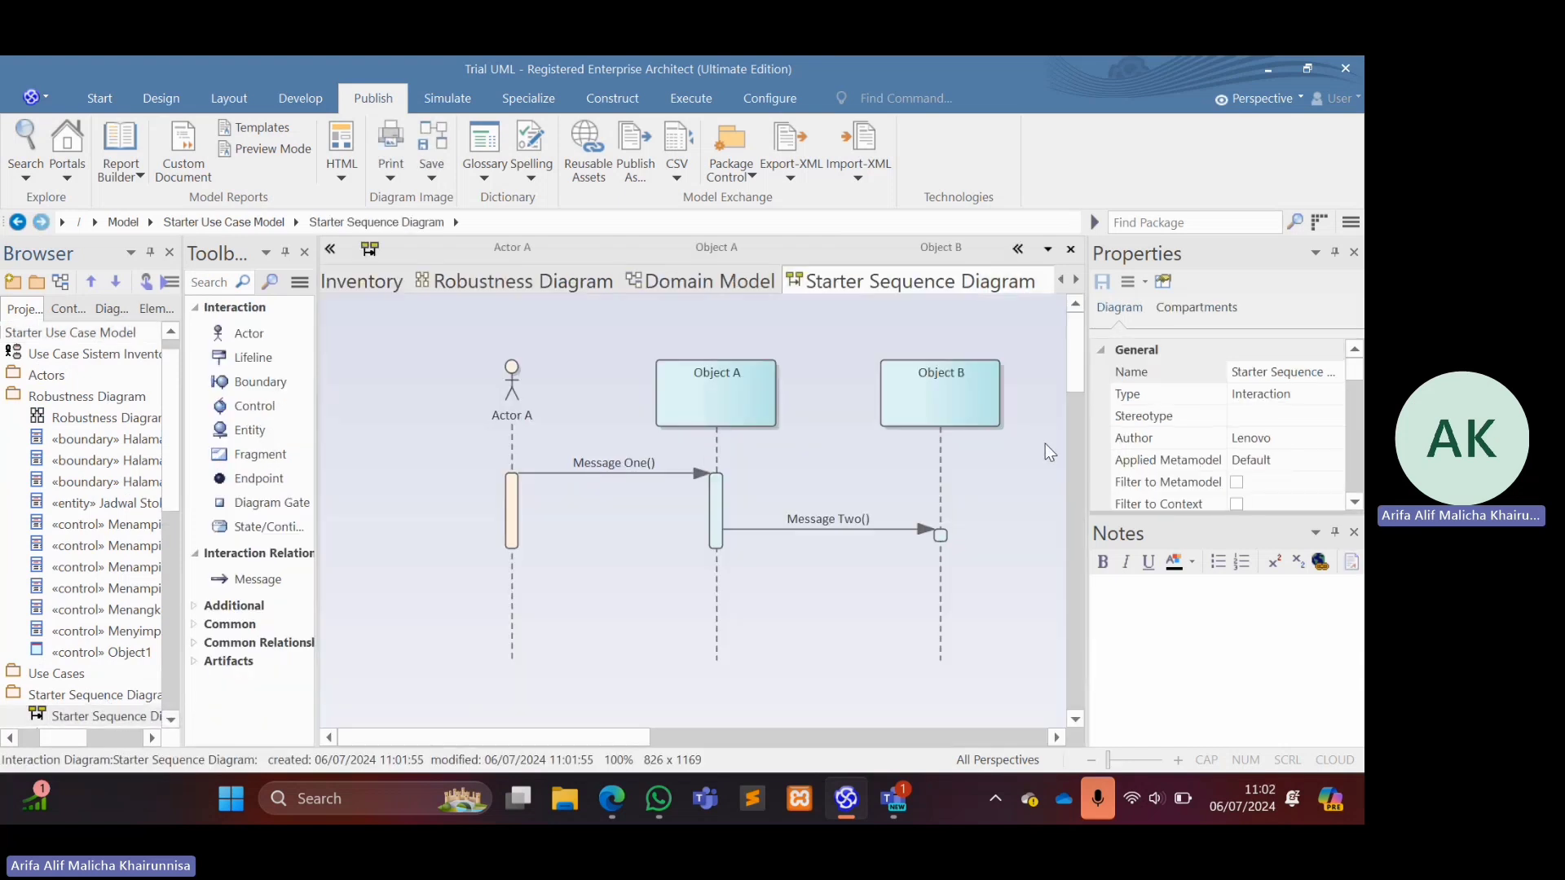
Rename the actor Actor A in the sequence diagram to Kepala Bidang.
scroll(968, 501, "down", 2, "ctrl")
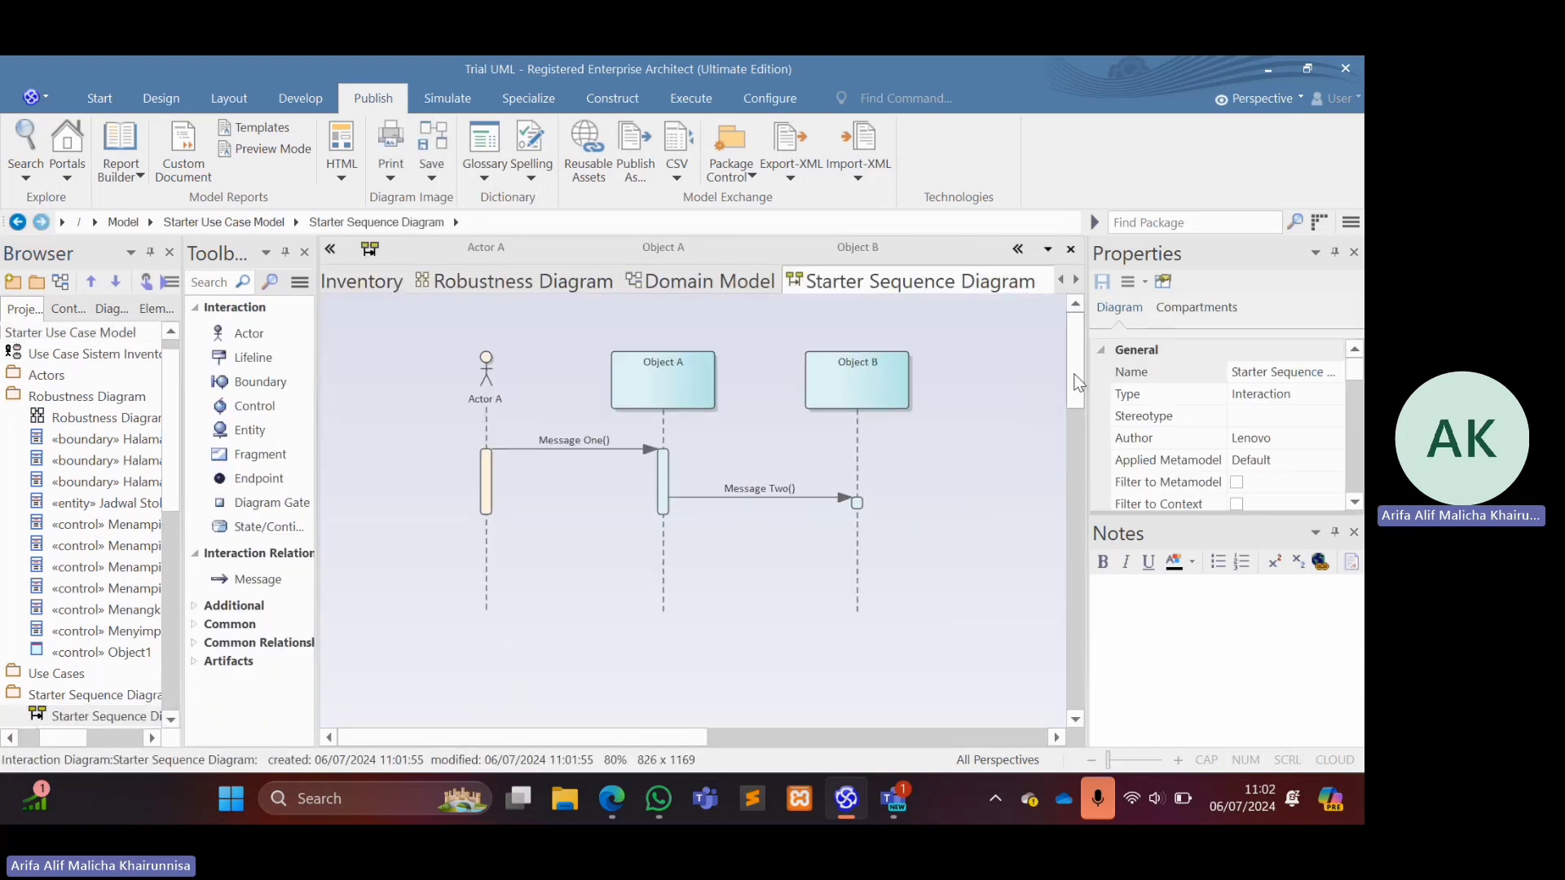
scroll(1077, 395, "down", 1)
scroll(1077, 395, "up", 1)
left_click(477, 478)
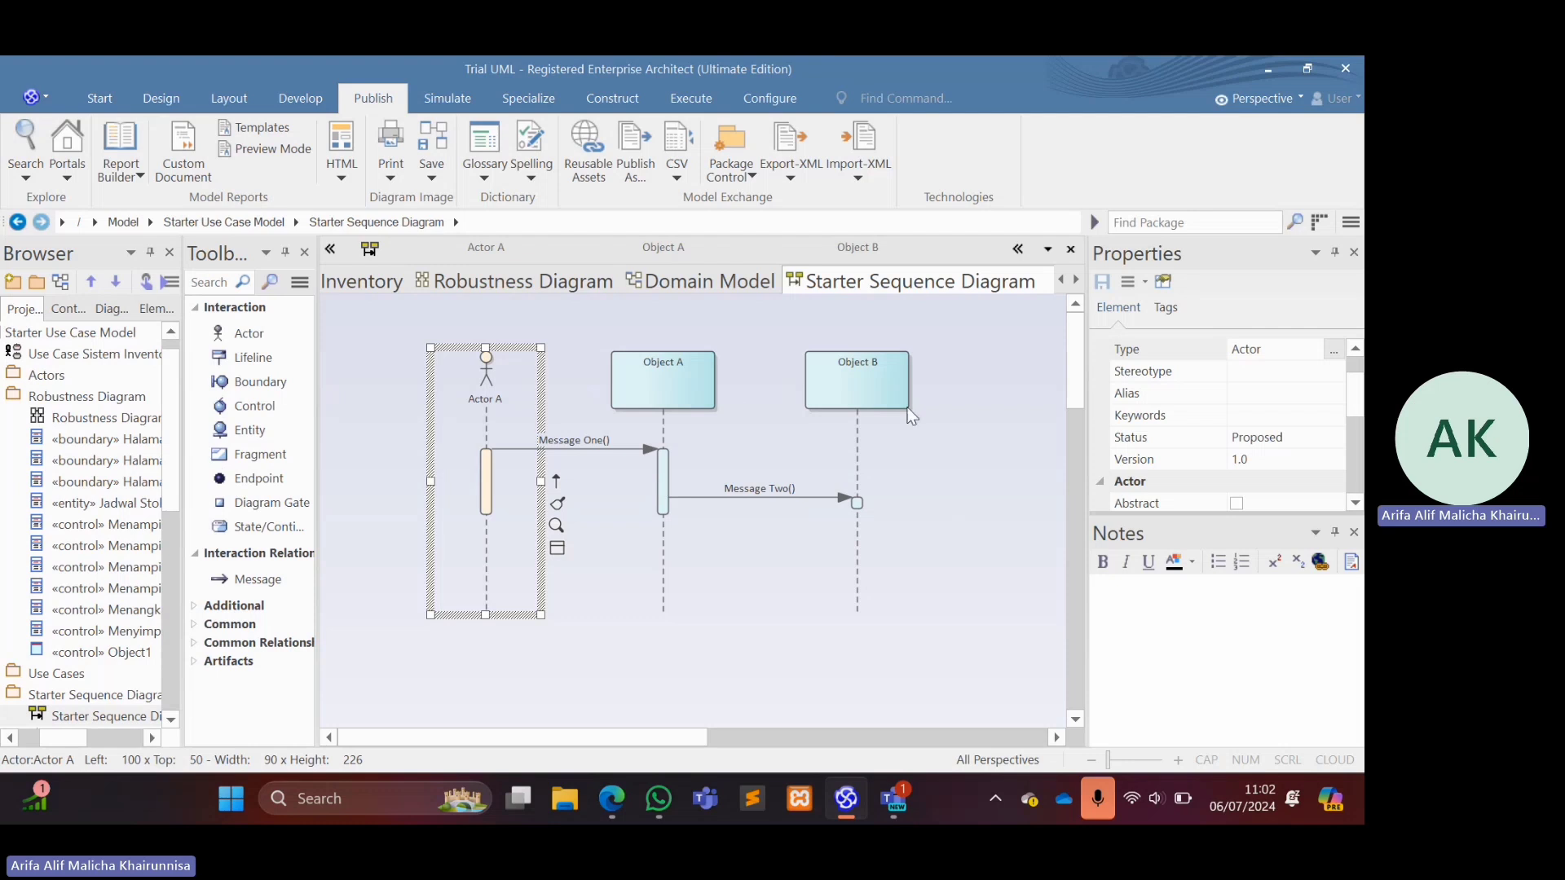
left_click(702, 393)
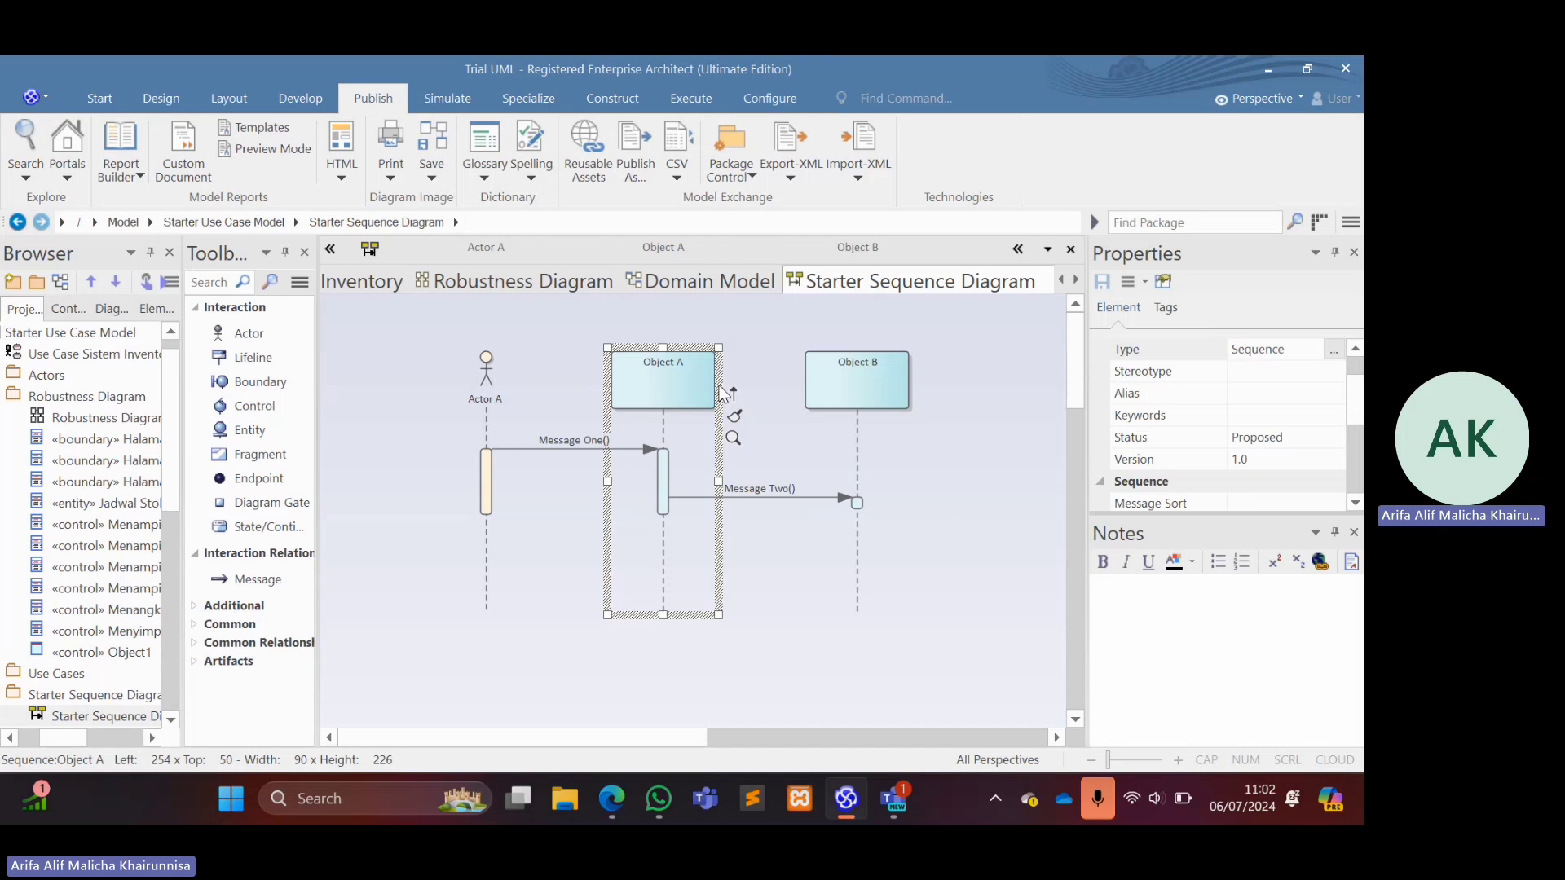
left_click(483, 396)
double_click(482, 394)
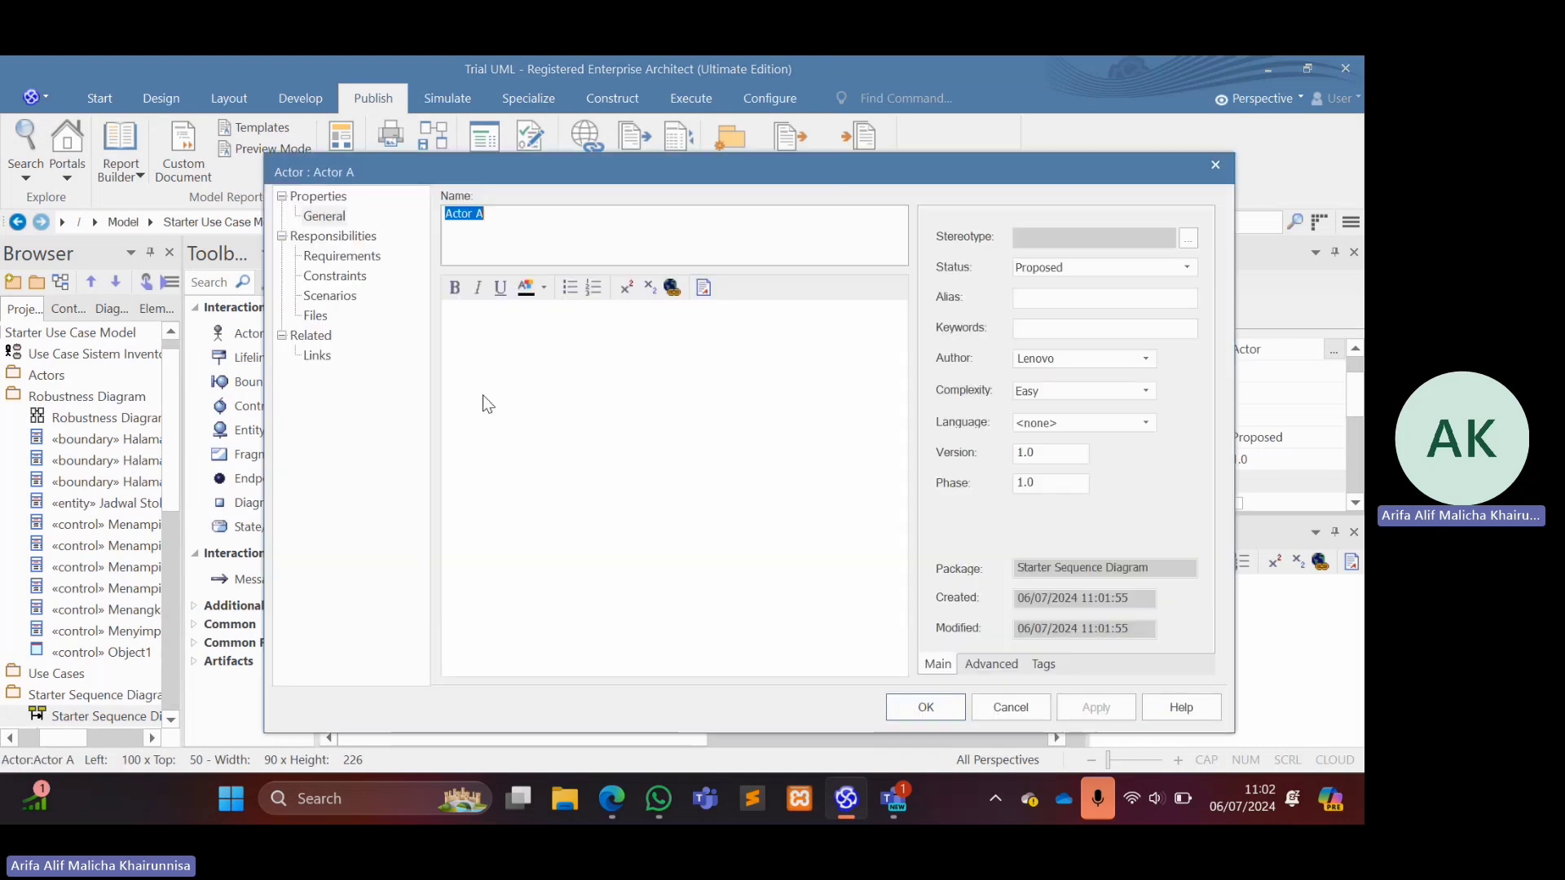
type("Kepa")
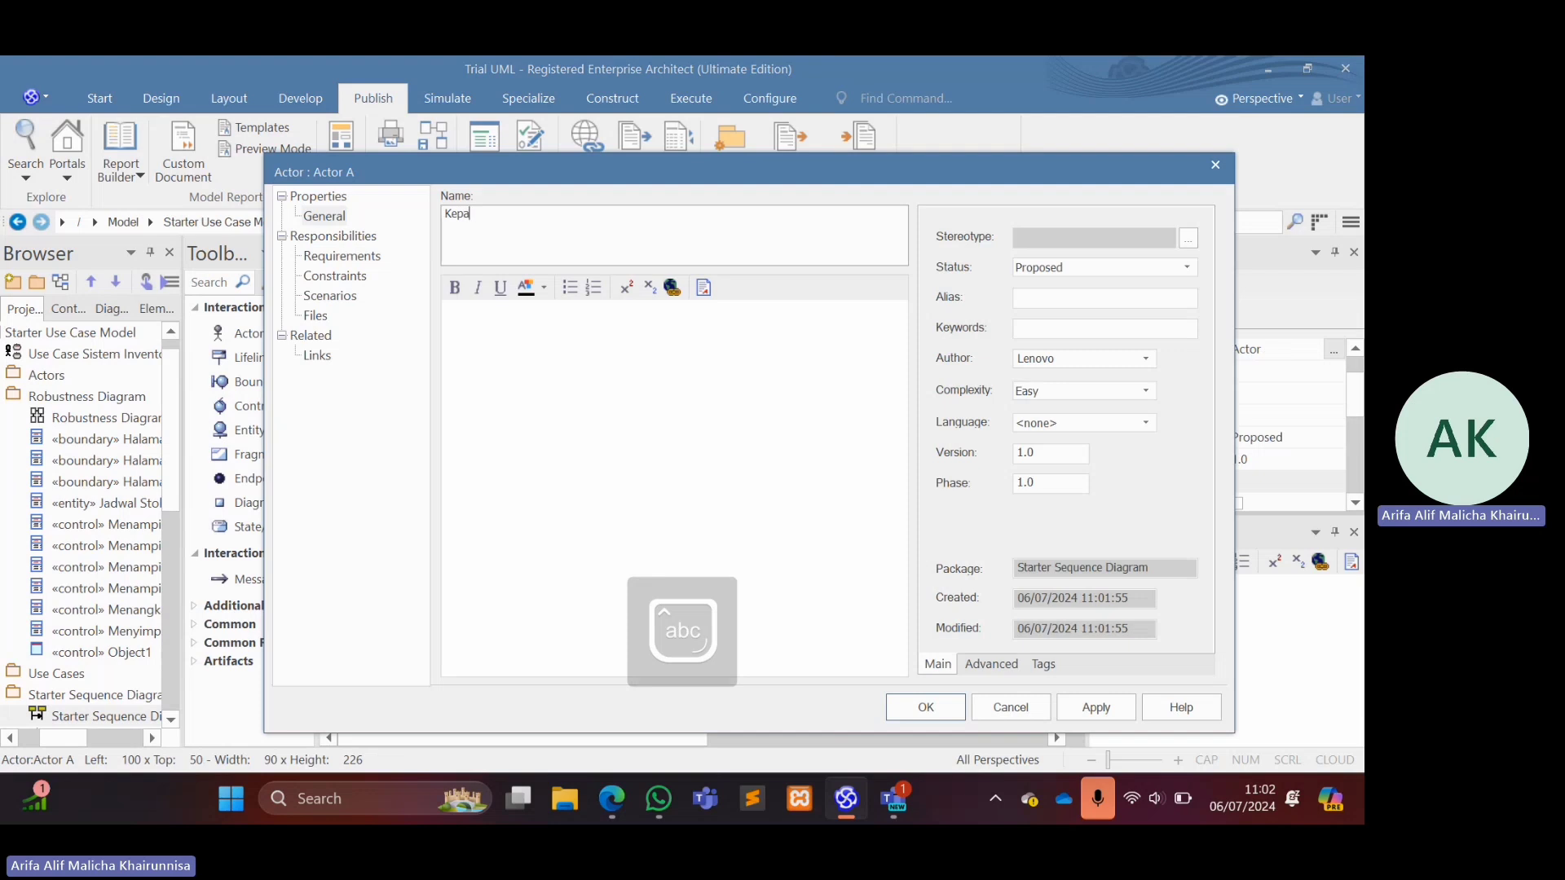
type("la Bidang")
key("Return")
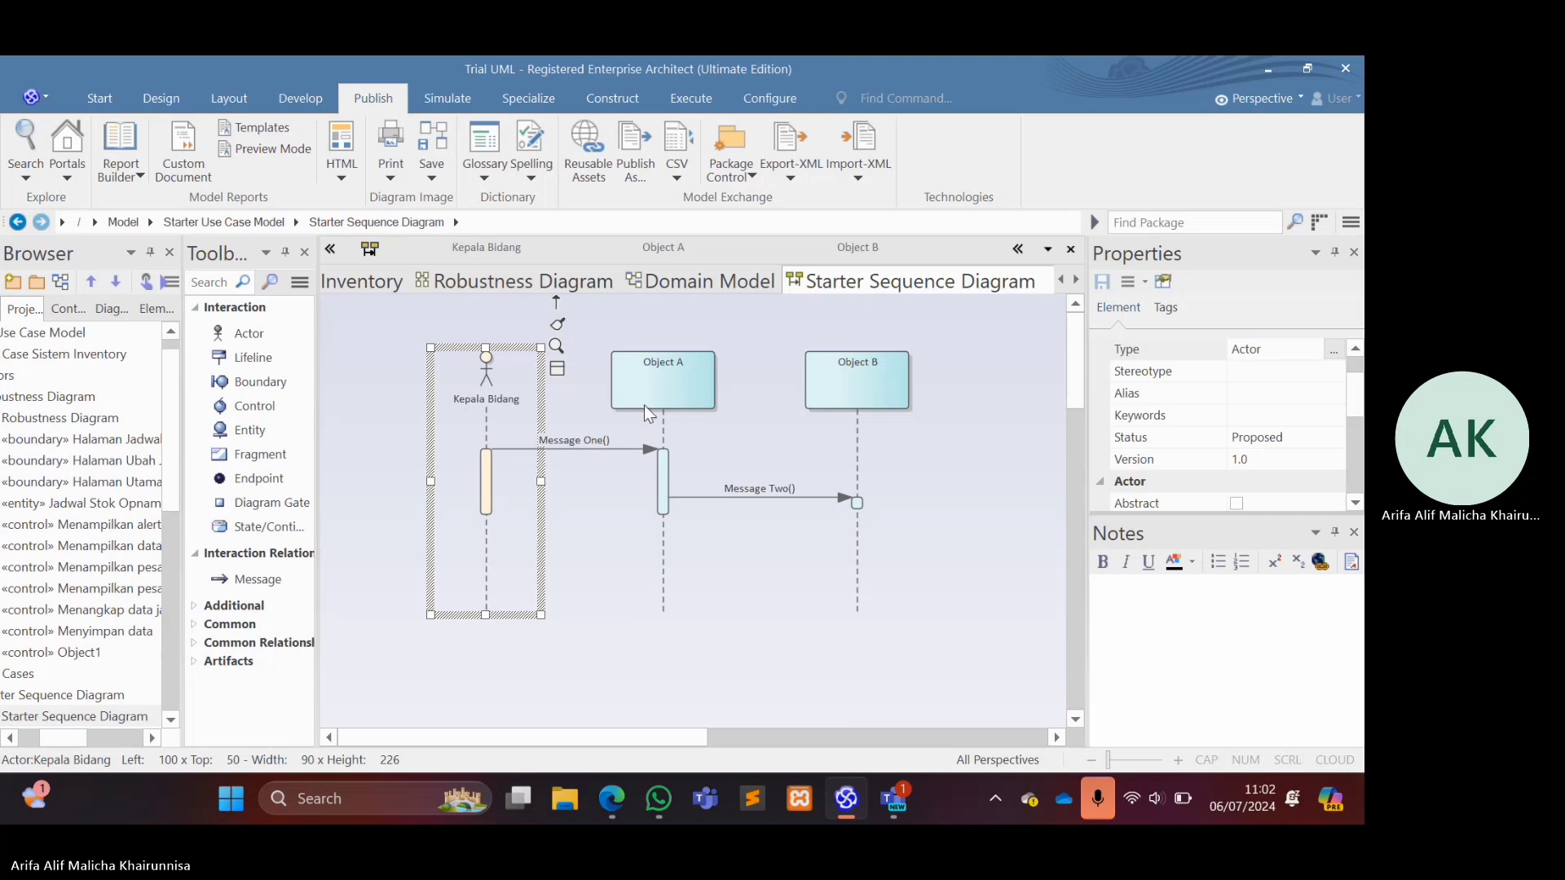
left_click(594, 439)
double_click(594, 440)
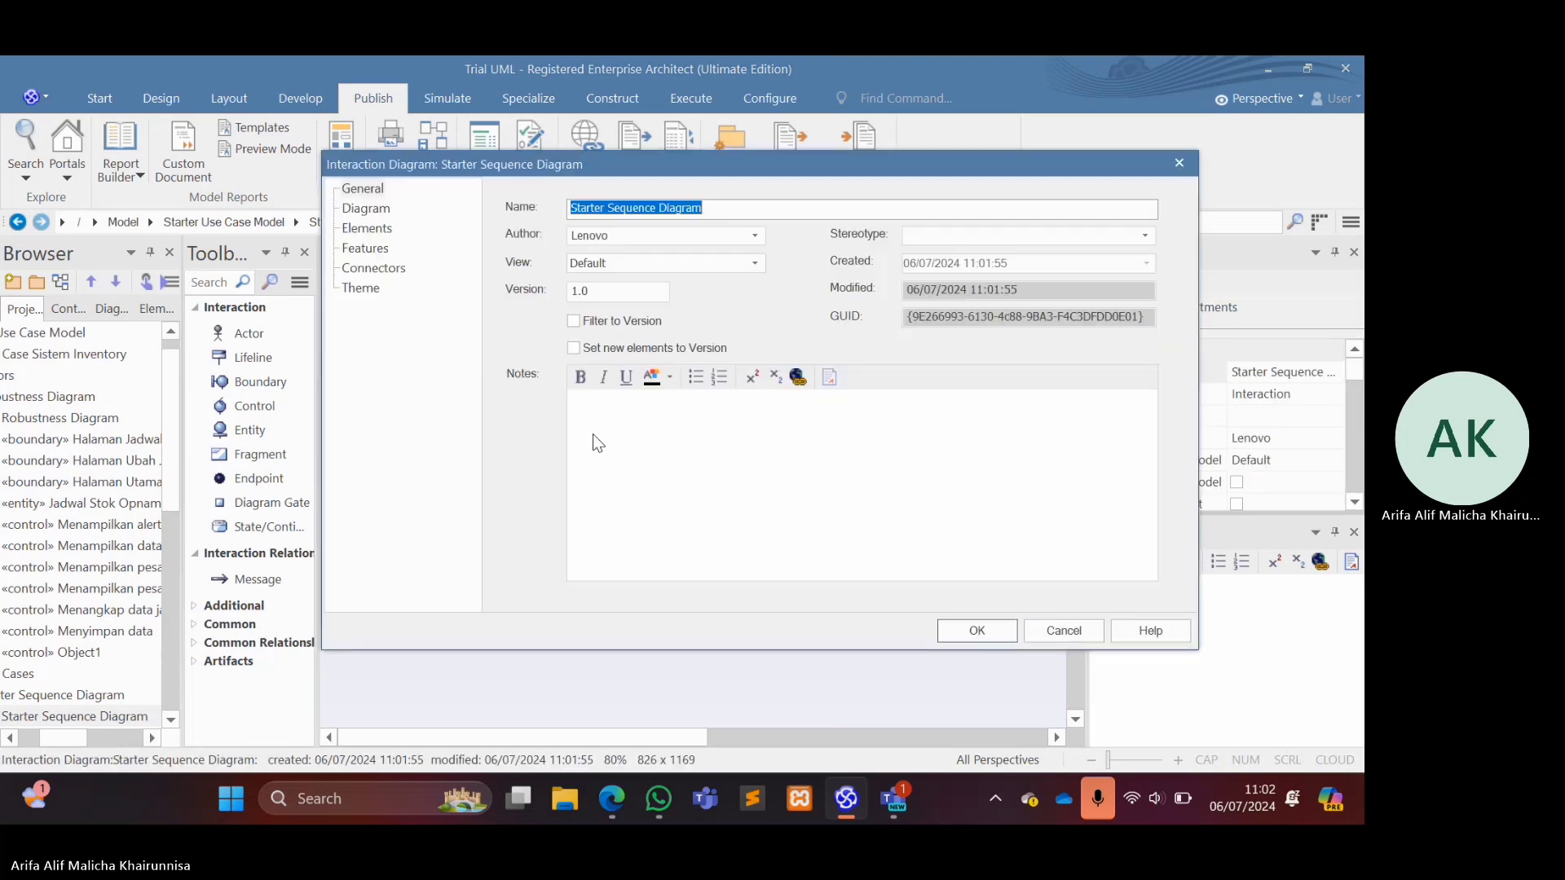
left_click(1178, 163)
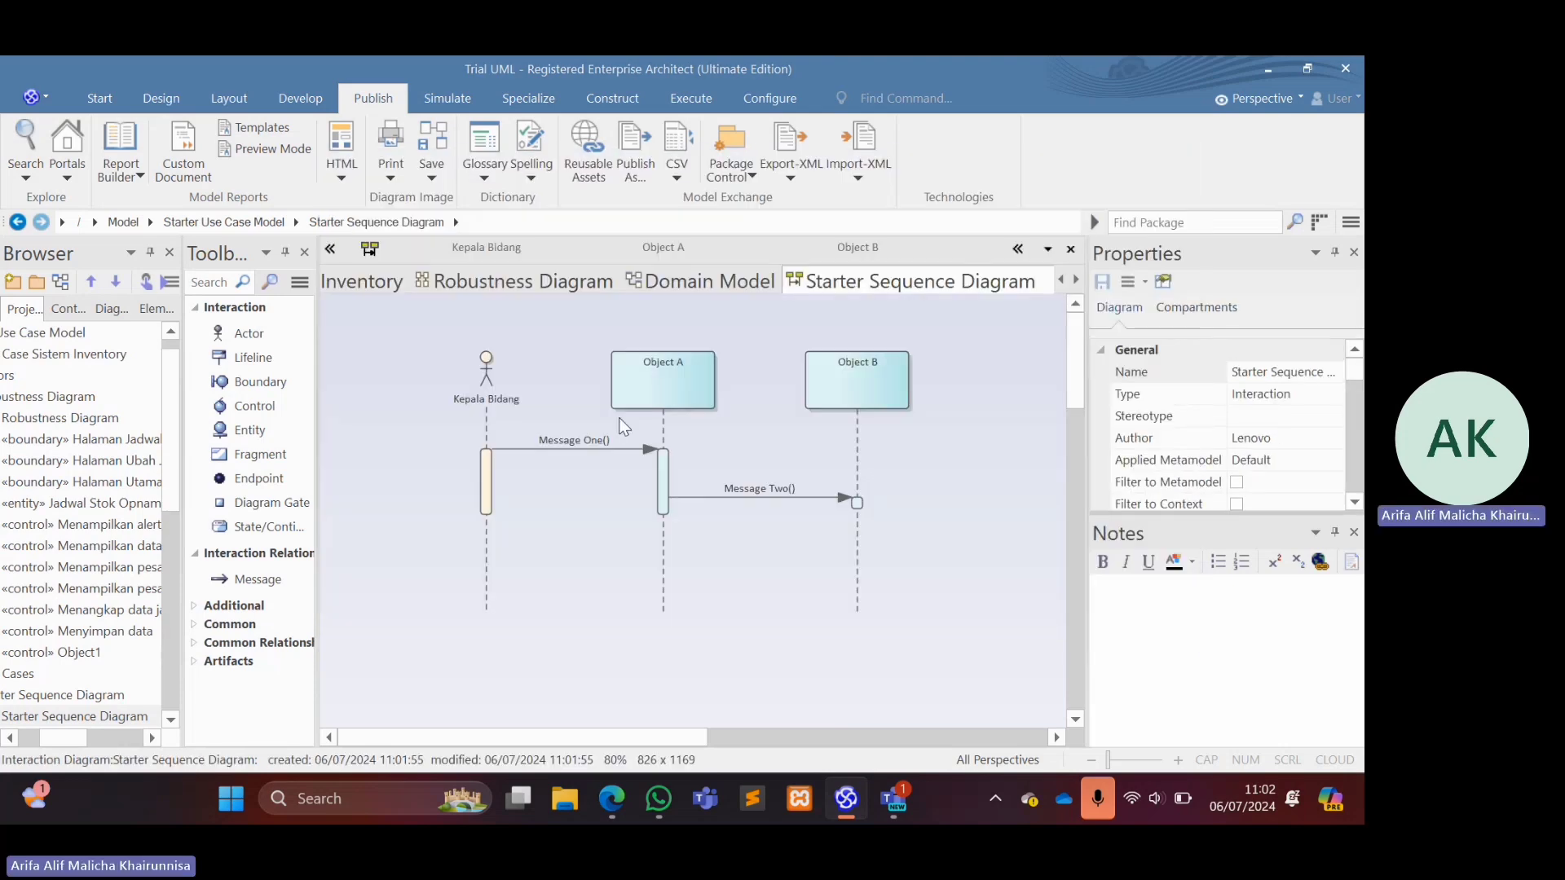
Rename the message from Kepala Bidang to Object A as "Menampilkan data stok opname" and save the message changes.
left_click(566, 447)
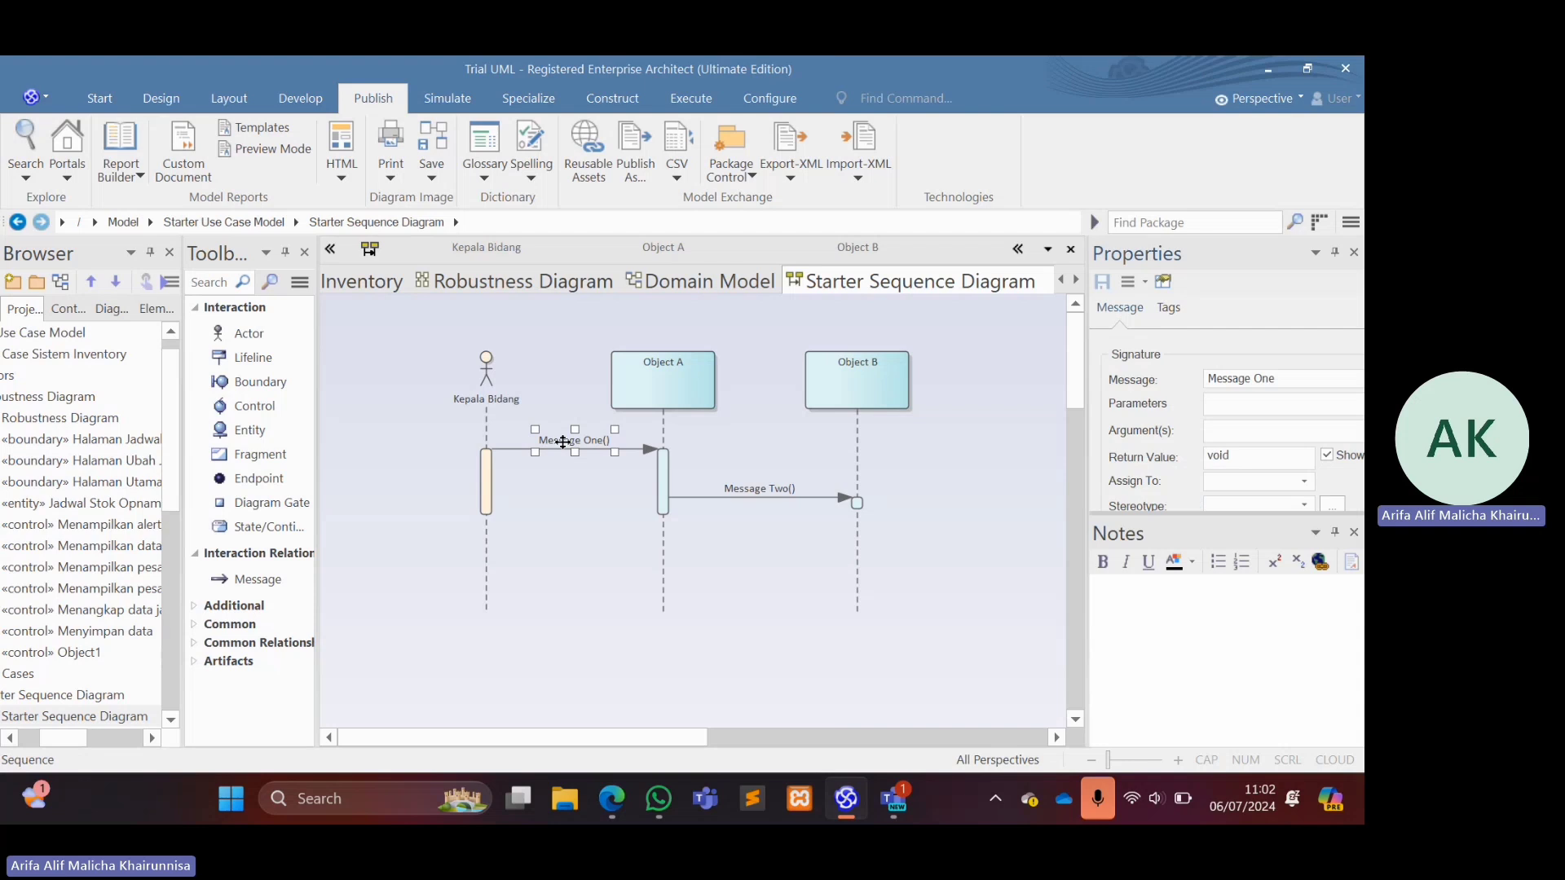
triple_click(1282, 378)
type("M")
key("Caps_Lock")
type("enamp")
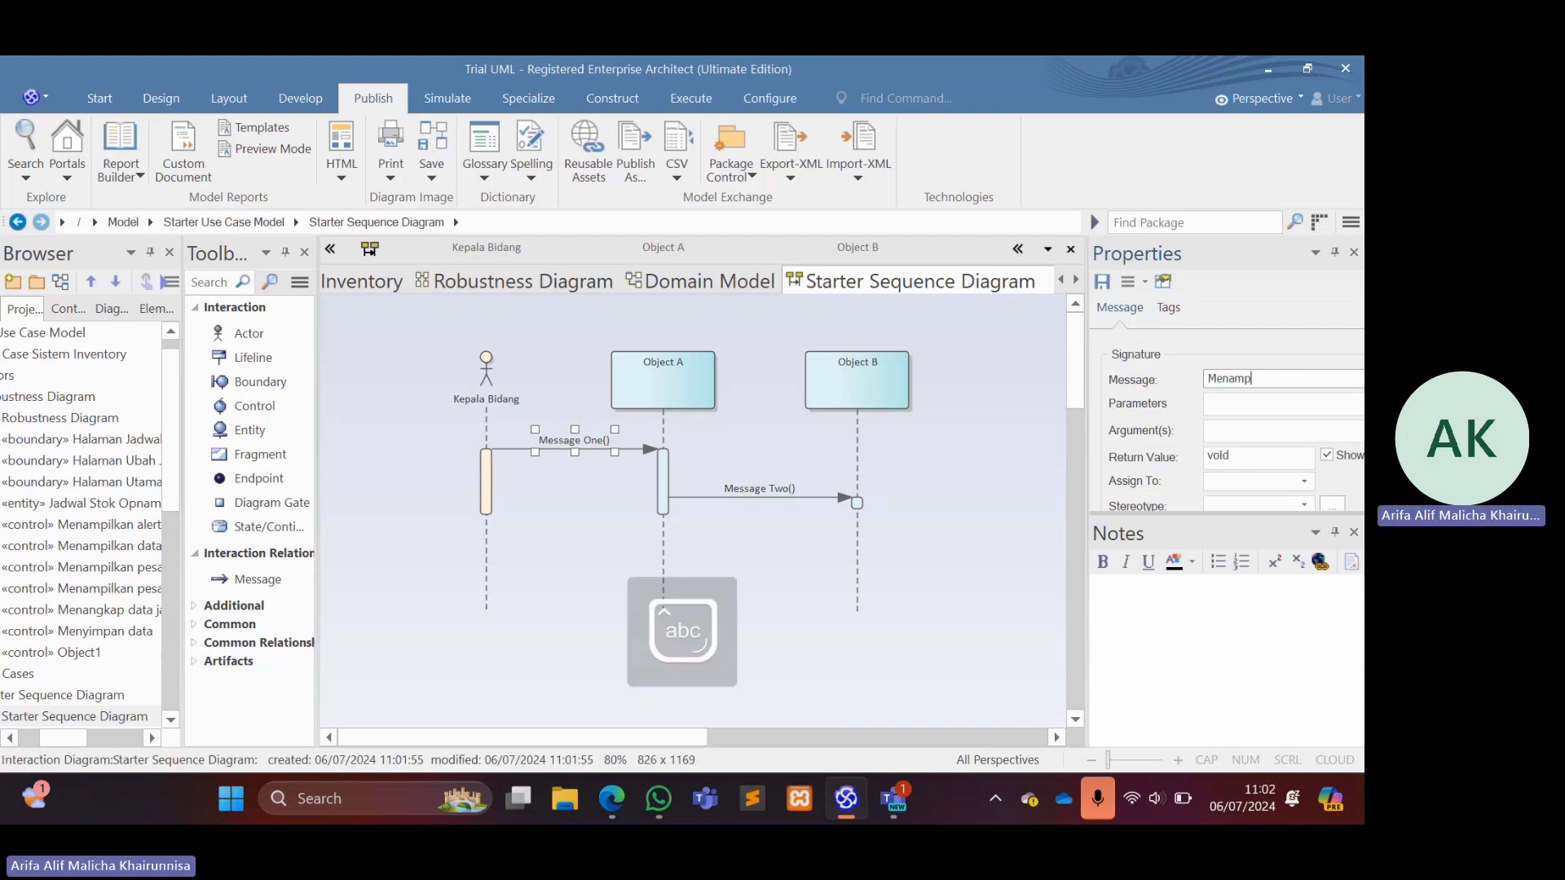
type("ilkan data ")
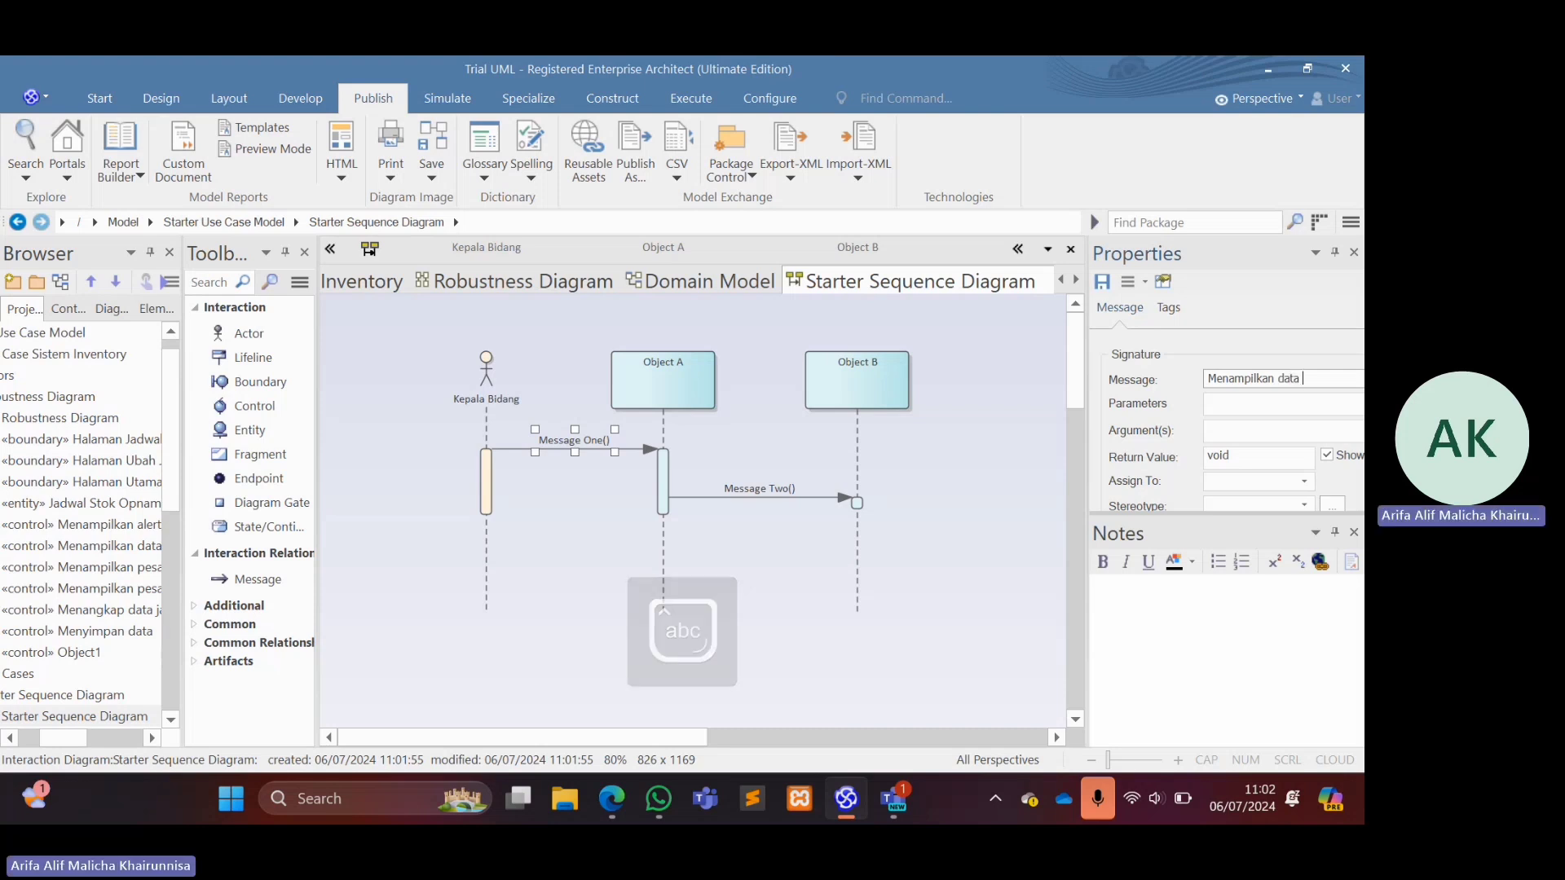
type("stok o")
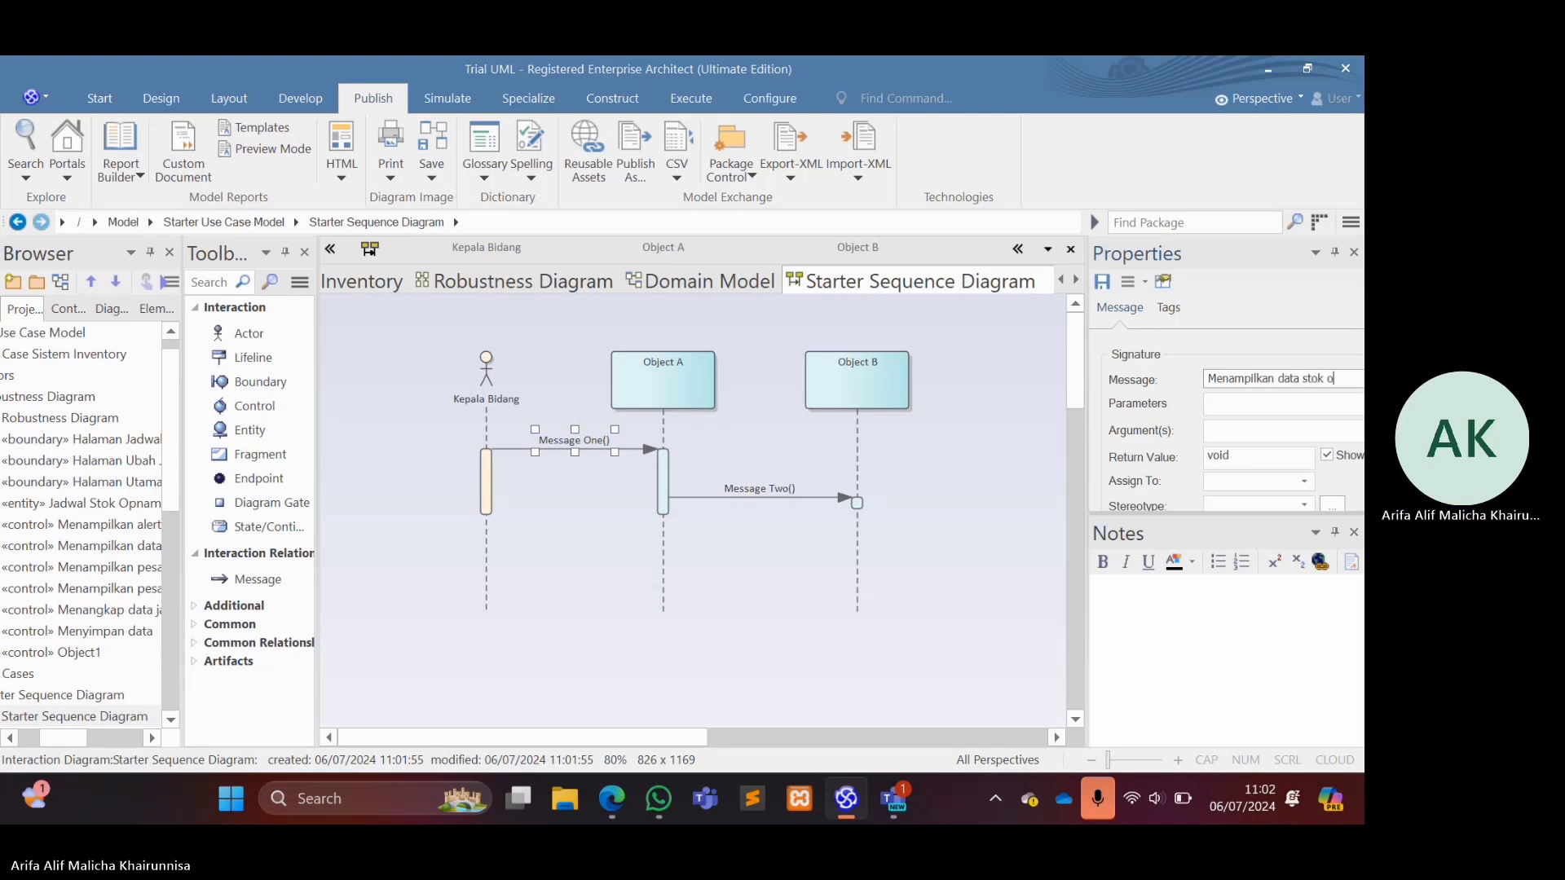
type("pname")
left_click(657, 359)
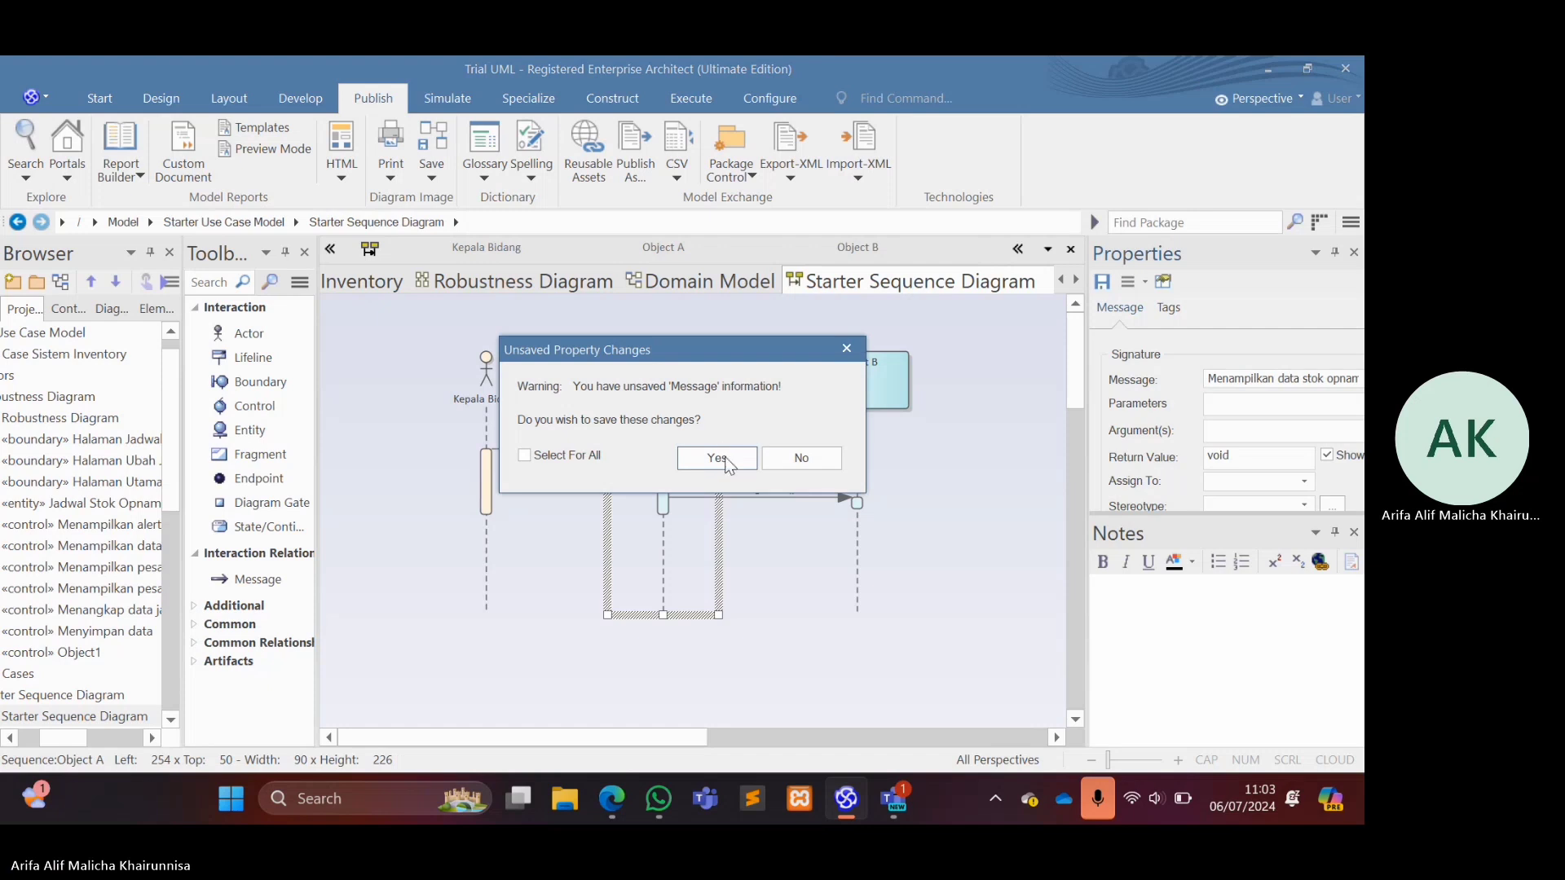
left_click(717, 457)
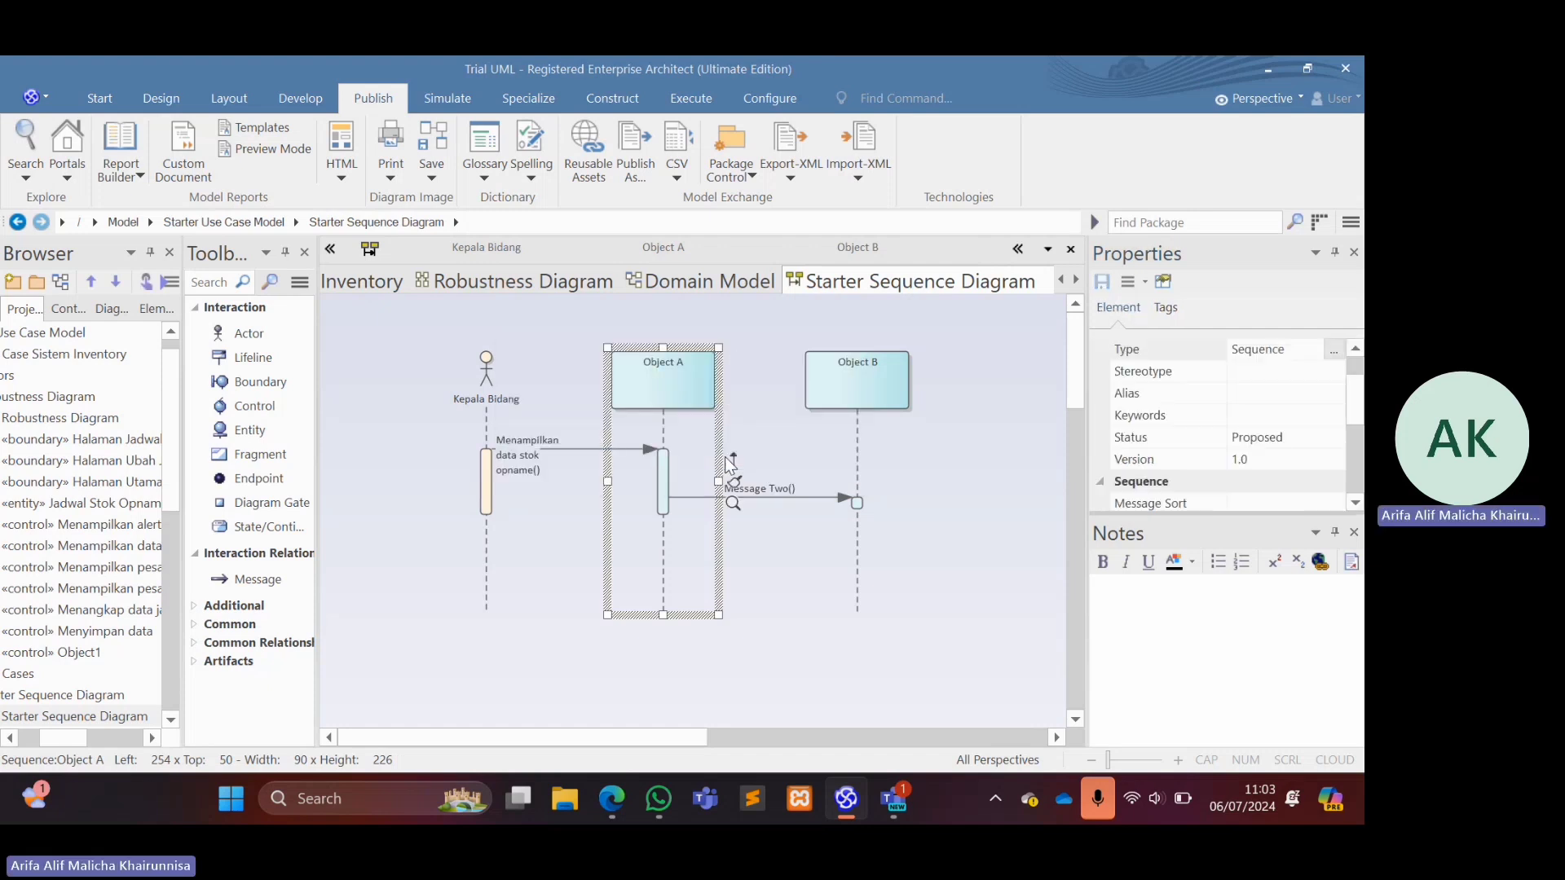
Rename the Object A lifeline to Jadwal Stok Opname.
double_click(651, 364)
key("Caps_Lock")
type("JAD")
key("BackSpace")
key("BackSpace")
key("Caps_Lock")
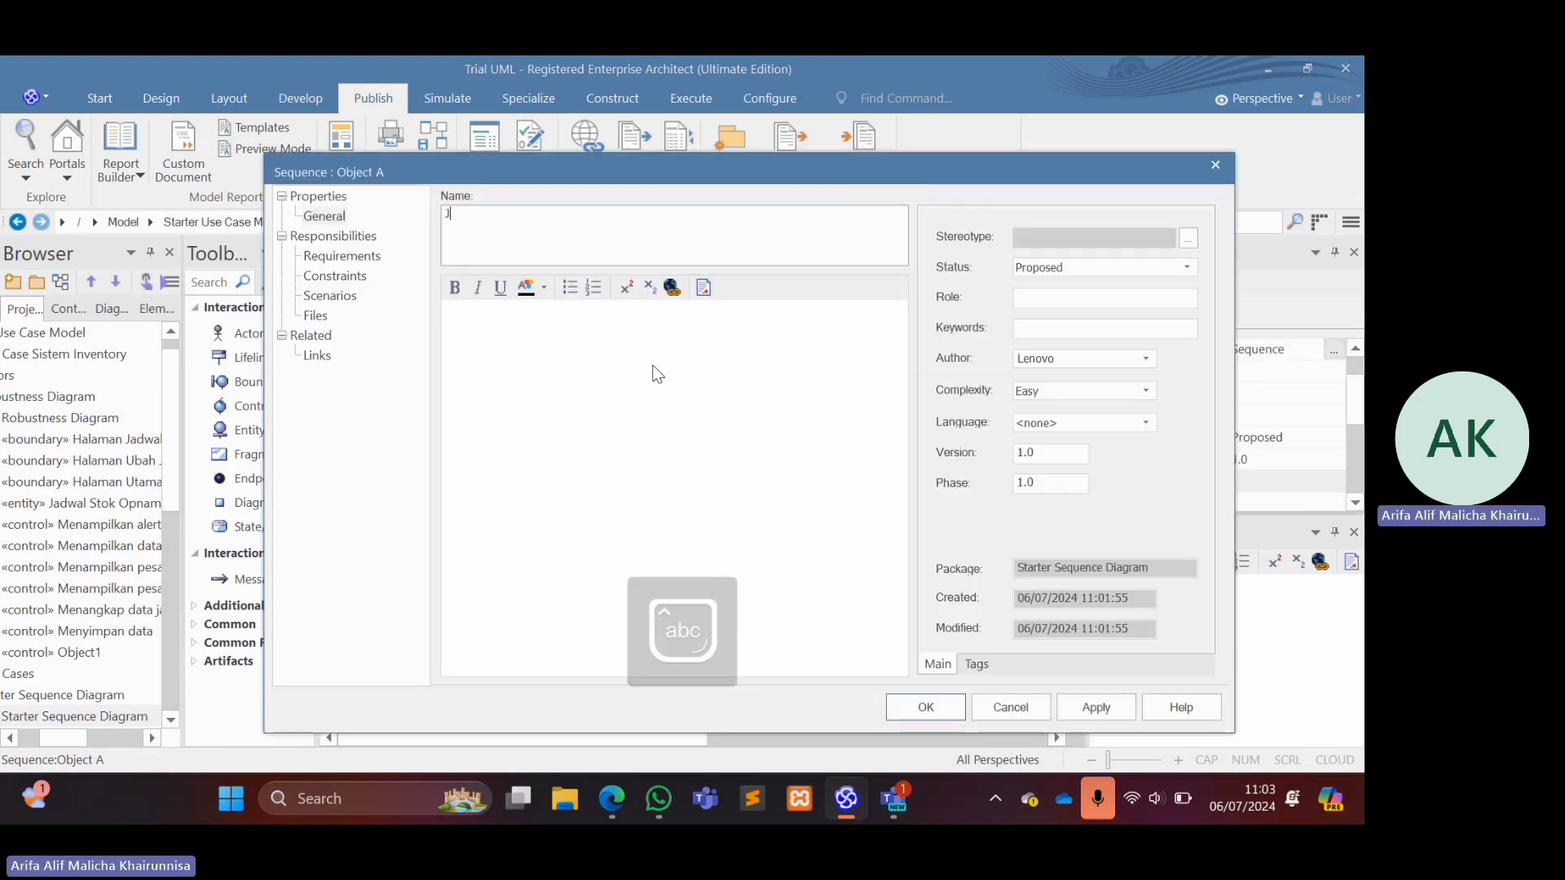
type("adwal Stok ")
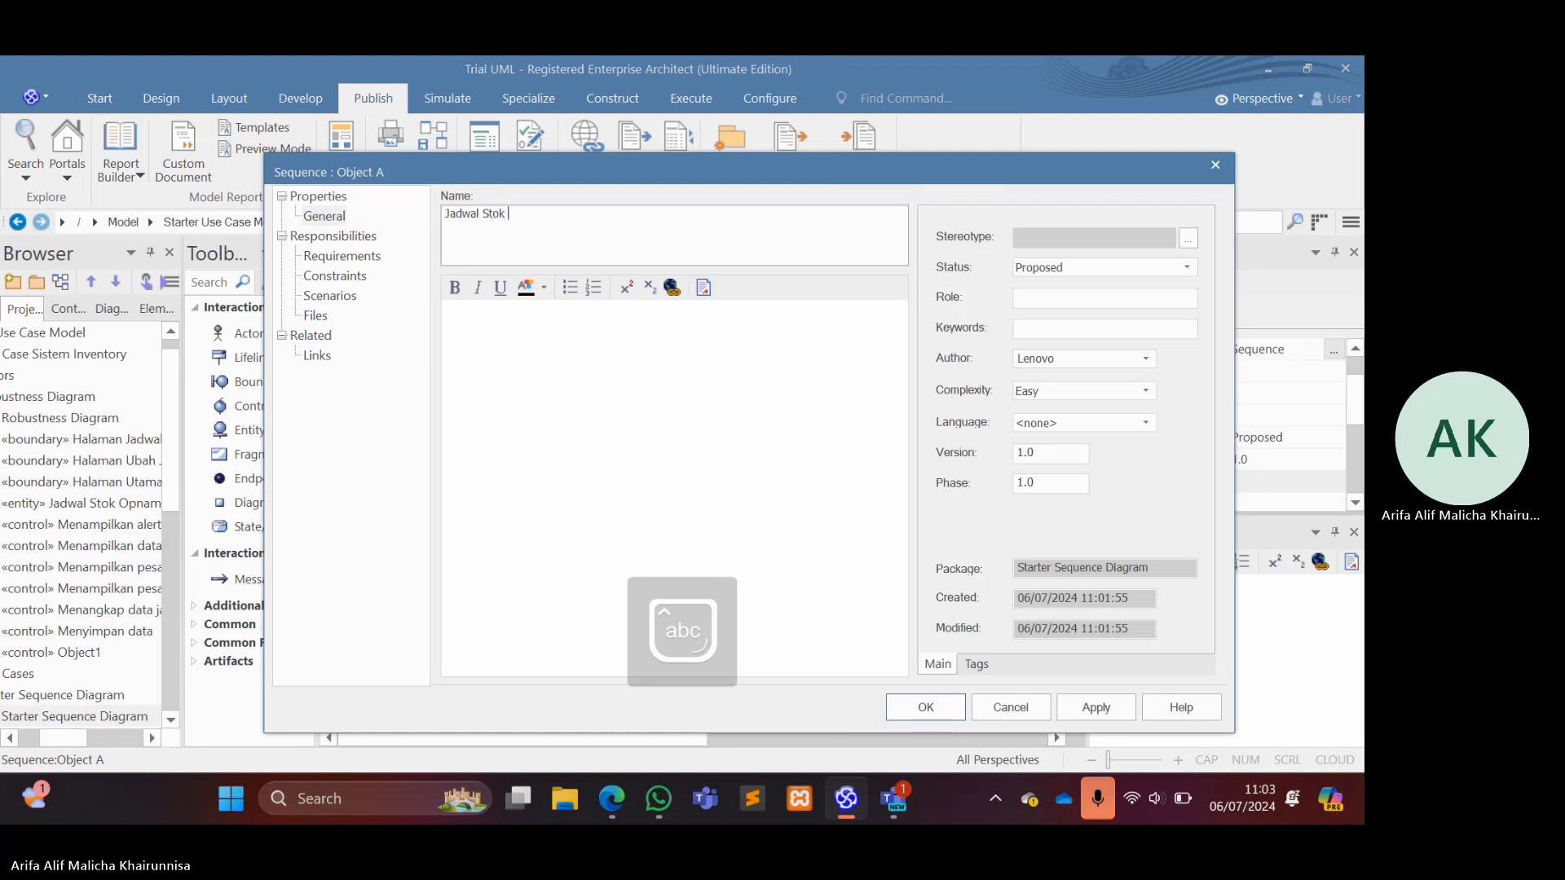
type("Opname")
key("Return")
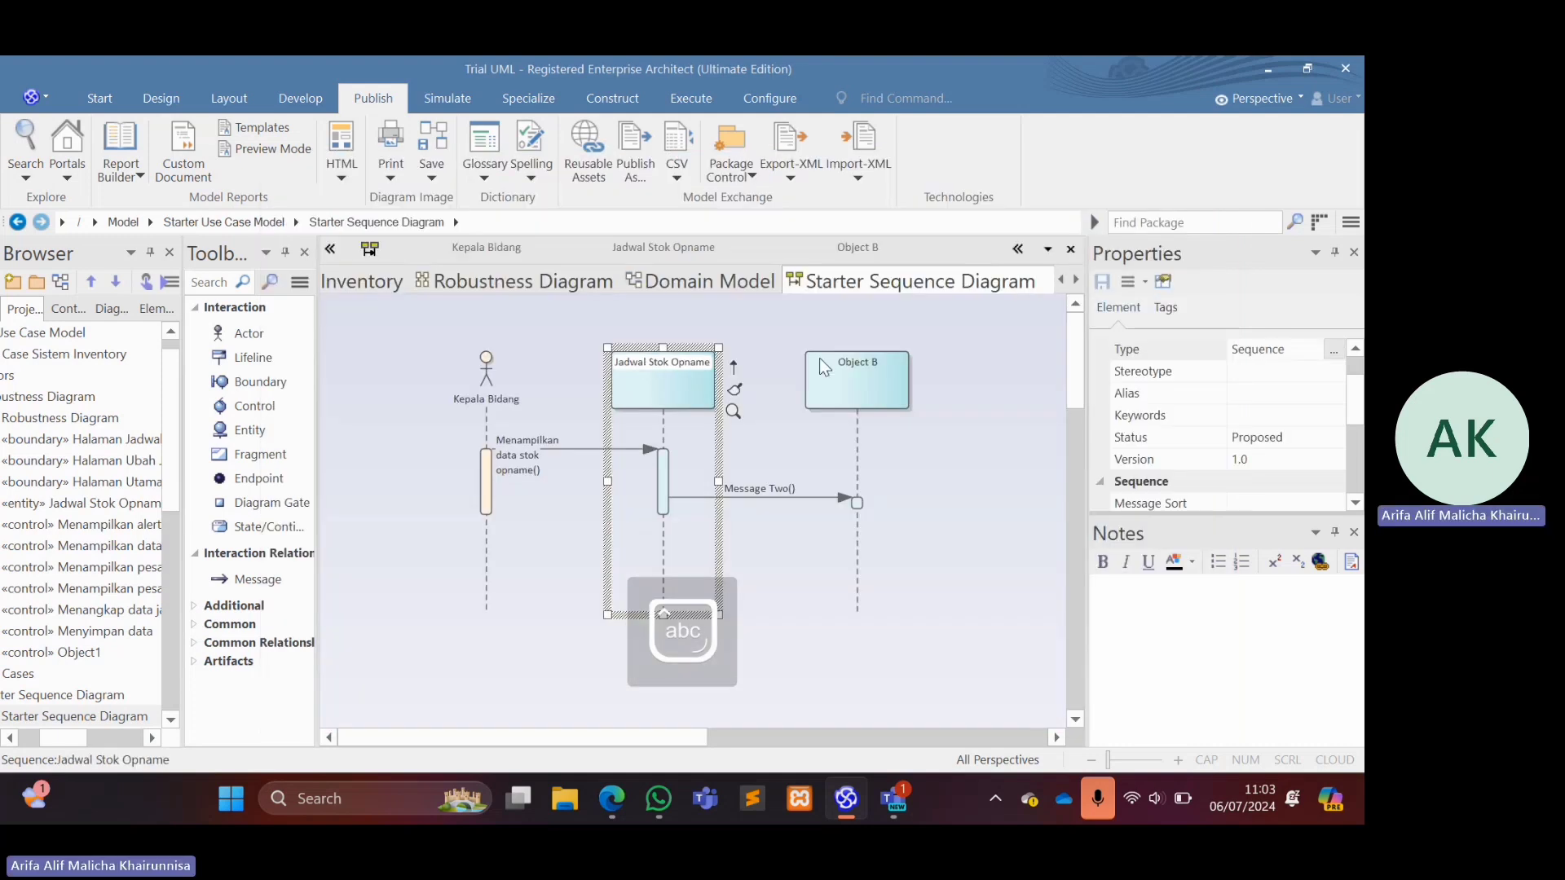
left_click(952, 409)
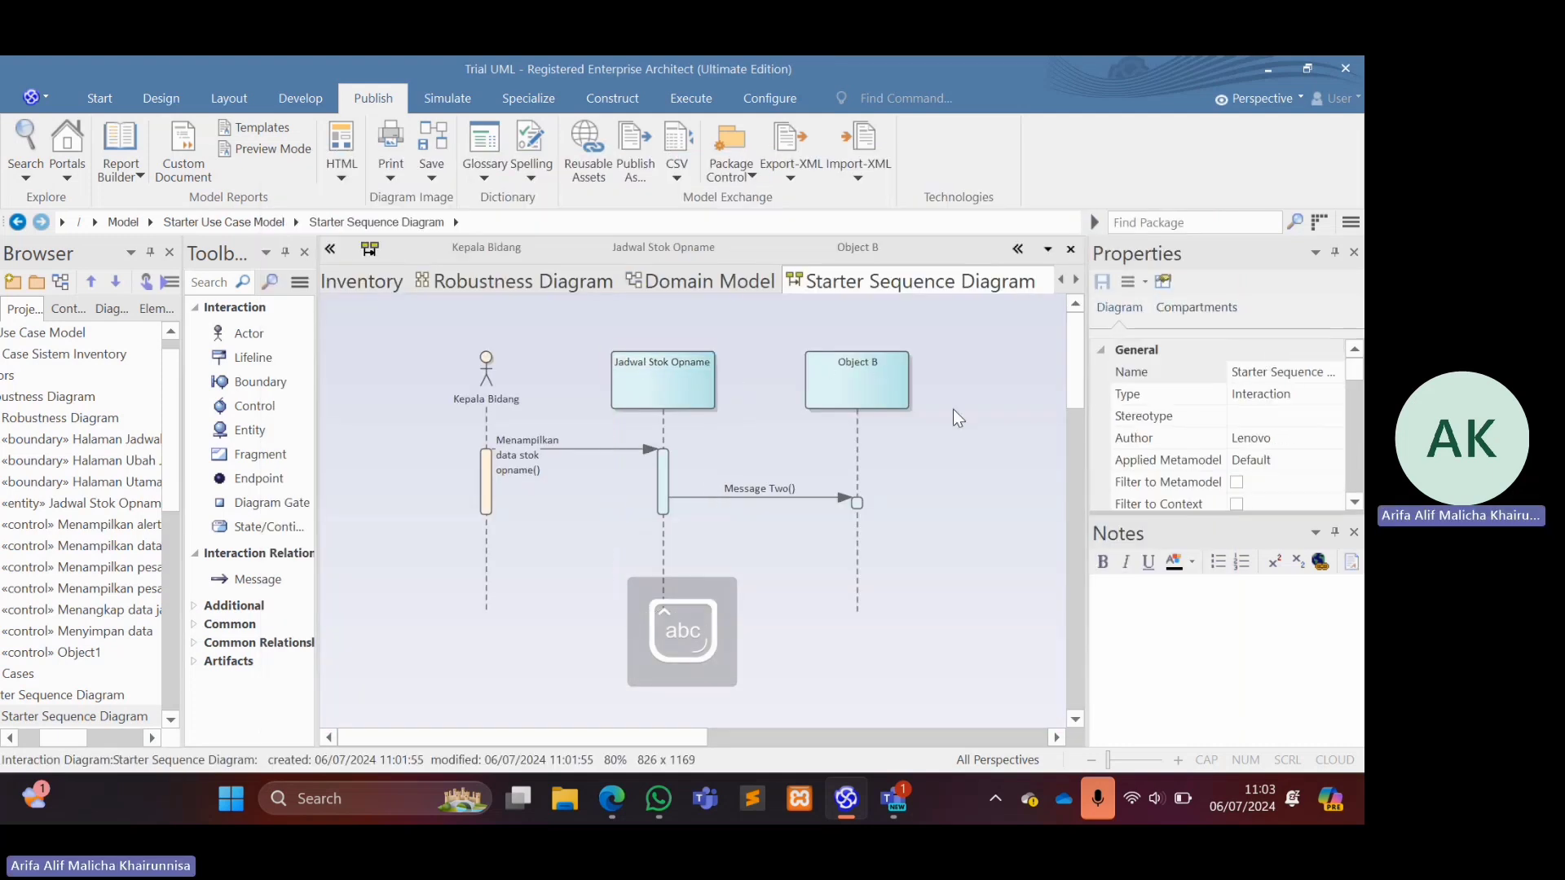
double_click(773, 489)
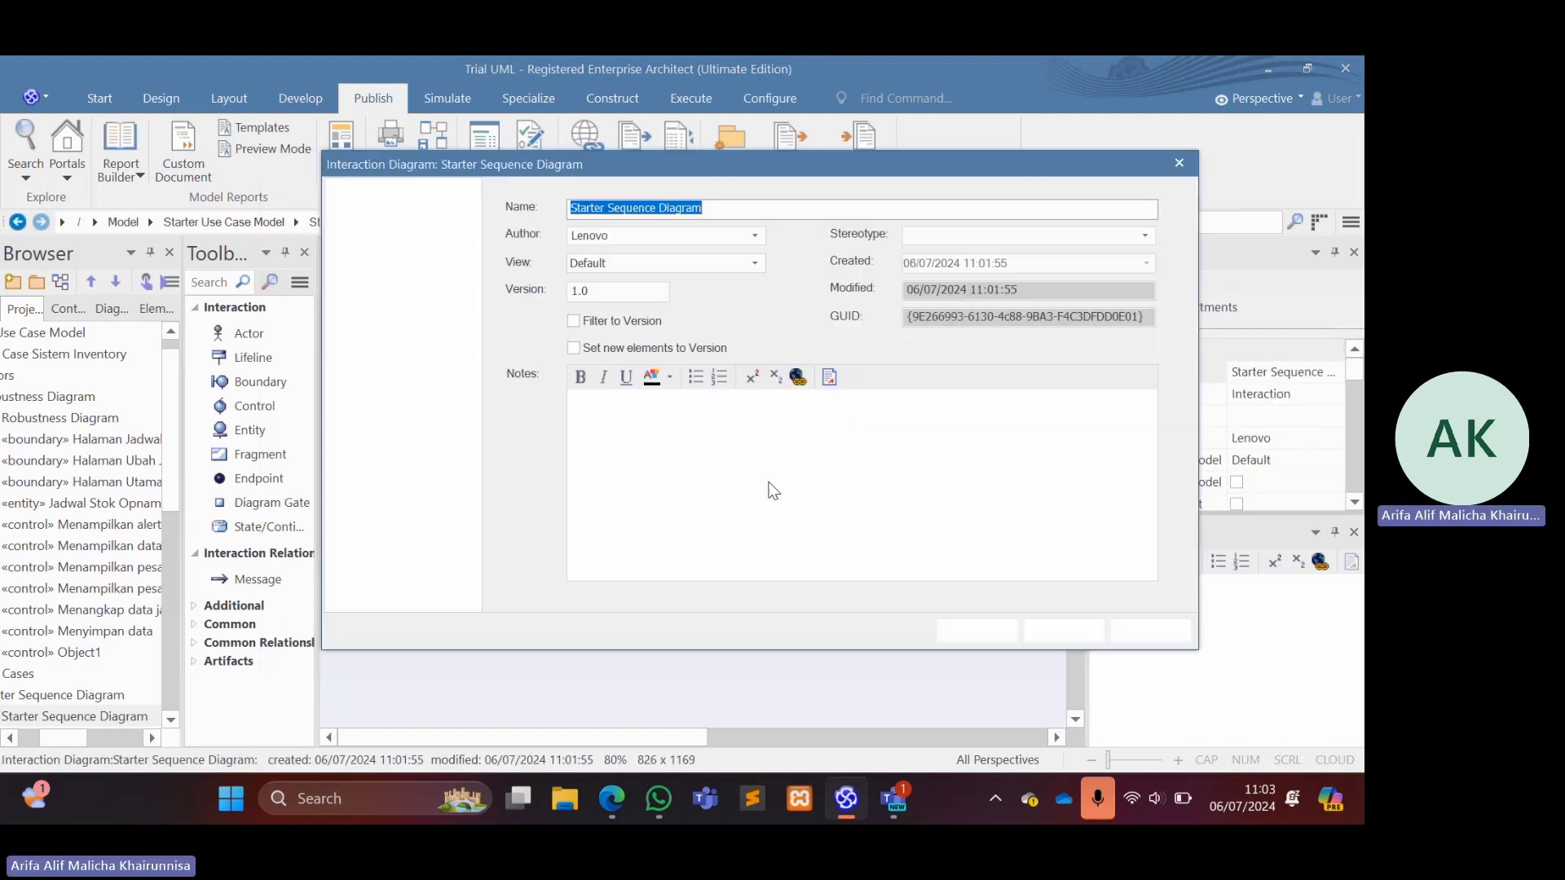
left_click(1179, 163)
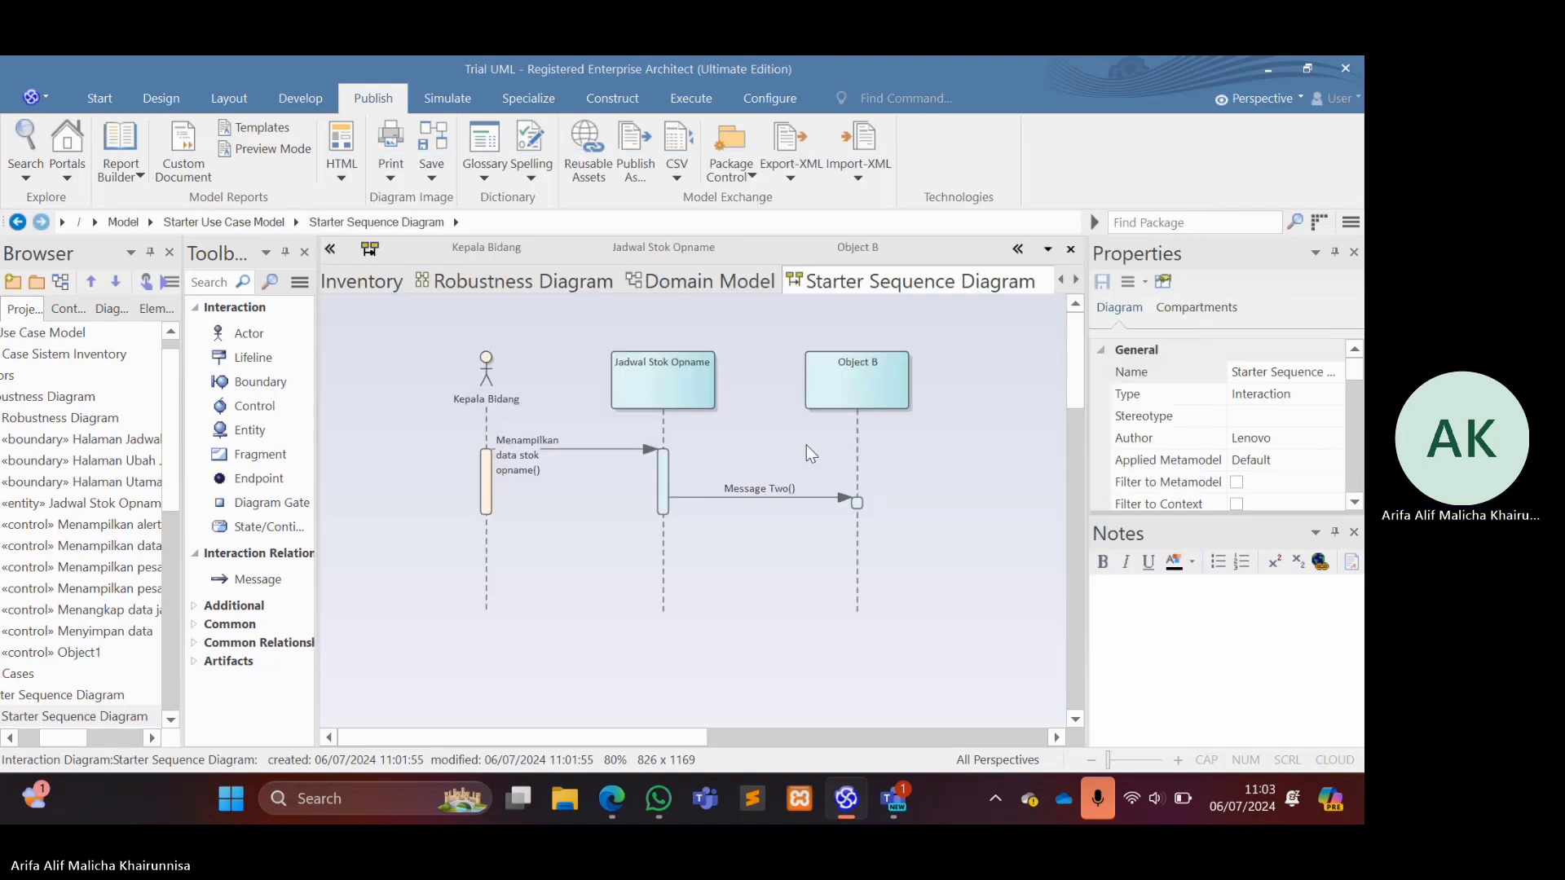
Rename the message from Jadwal Stok Opname to Object B as "Menambah data stok opname" and save the message changes.
left_click(753, 489)
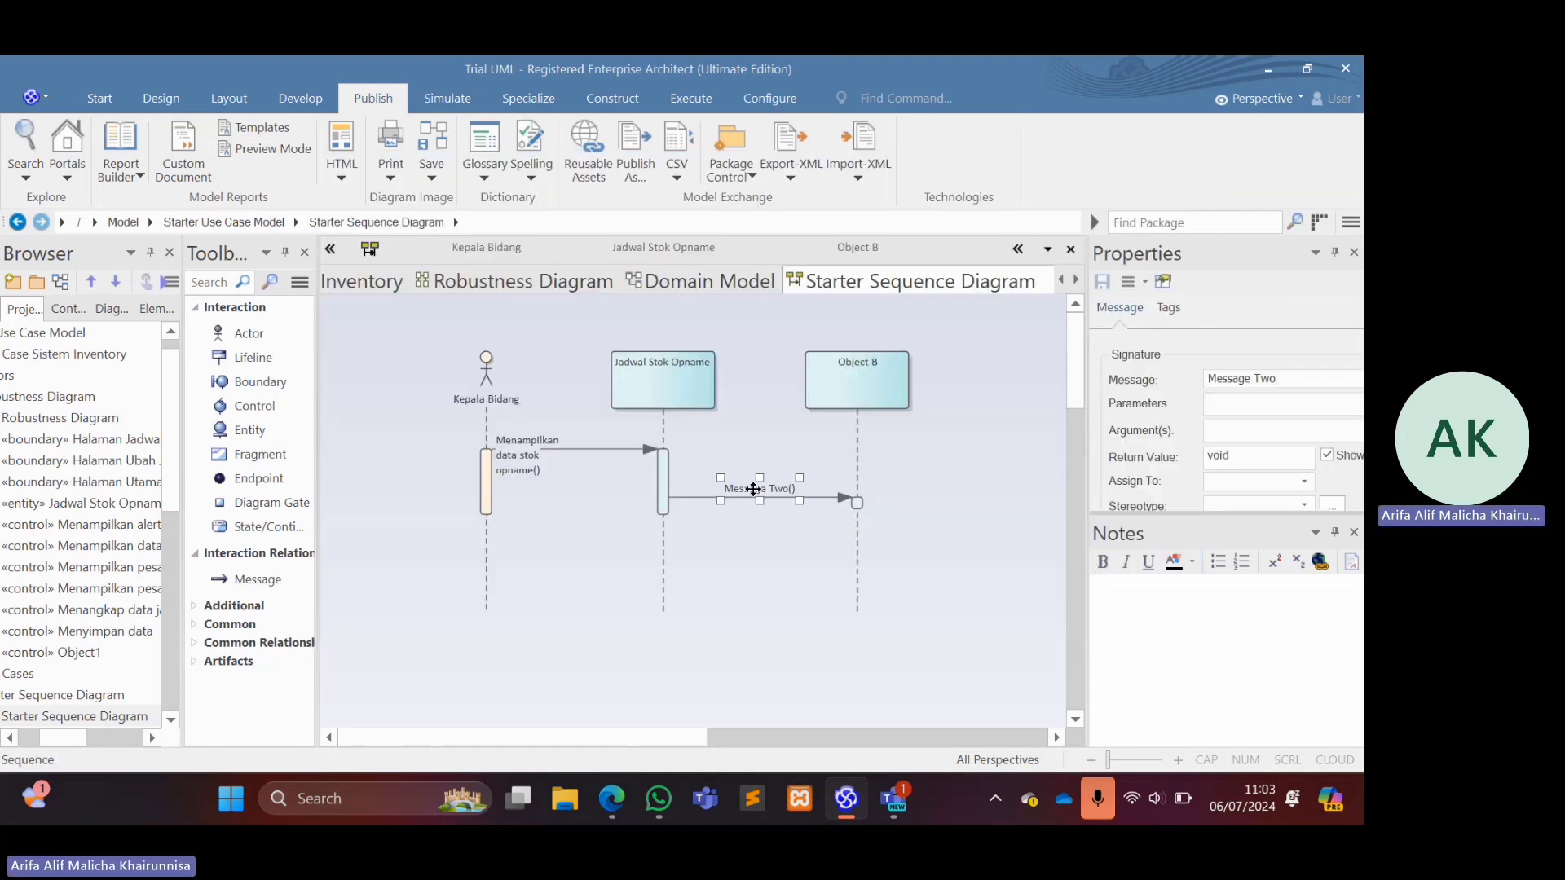
left_click(1299, 379)
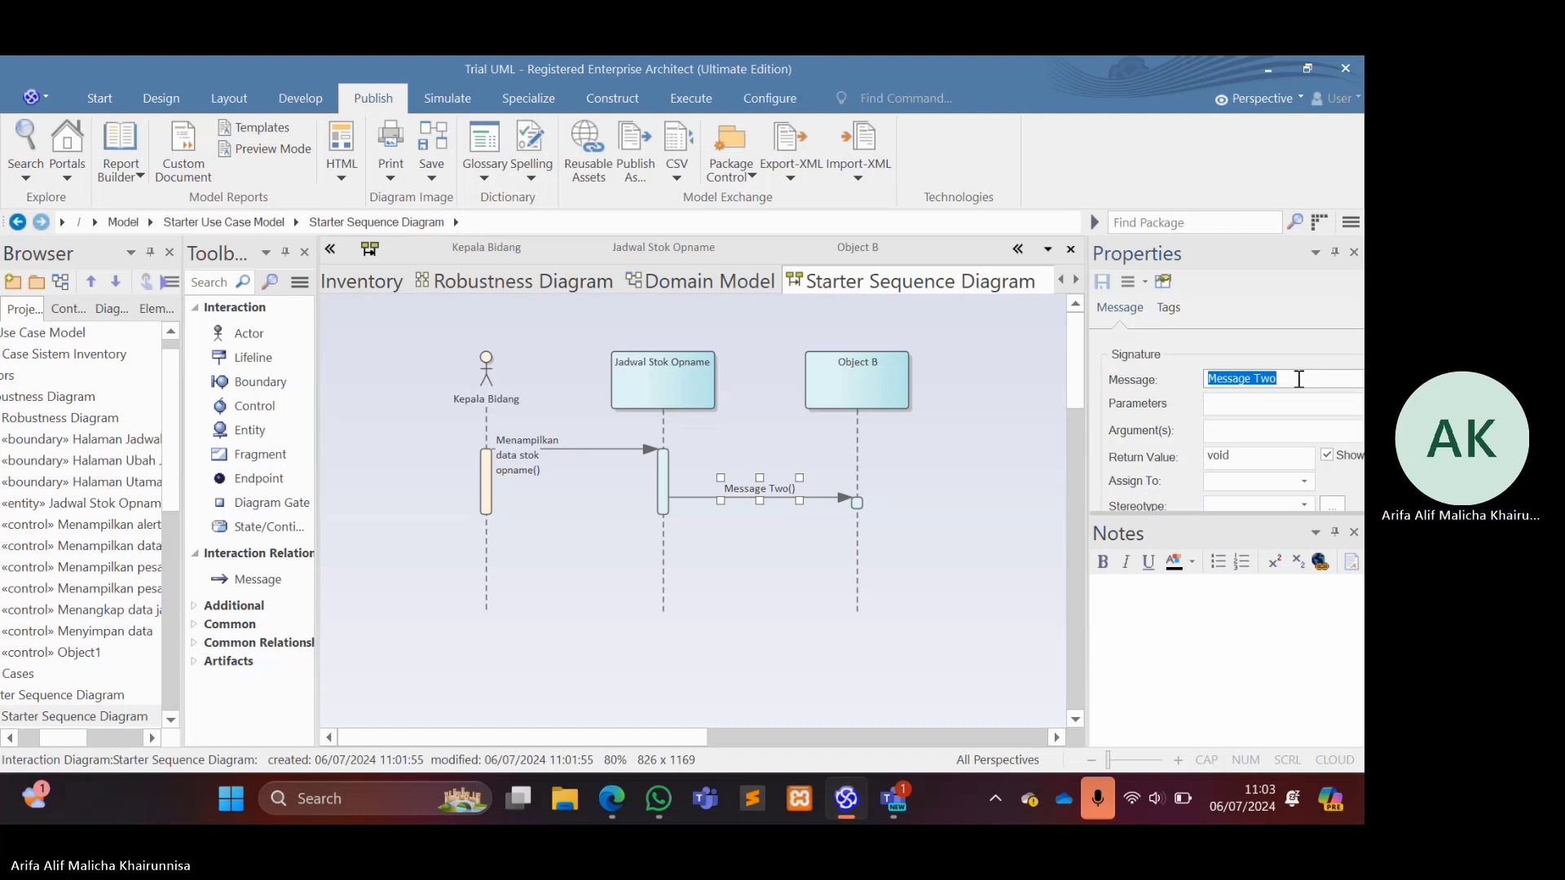
key("Caps_Lock")
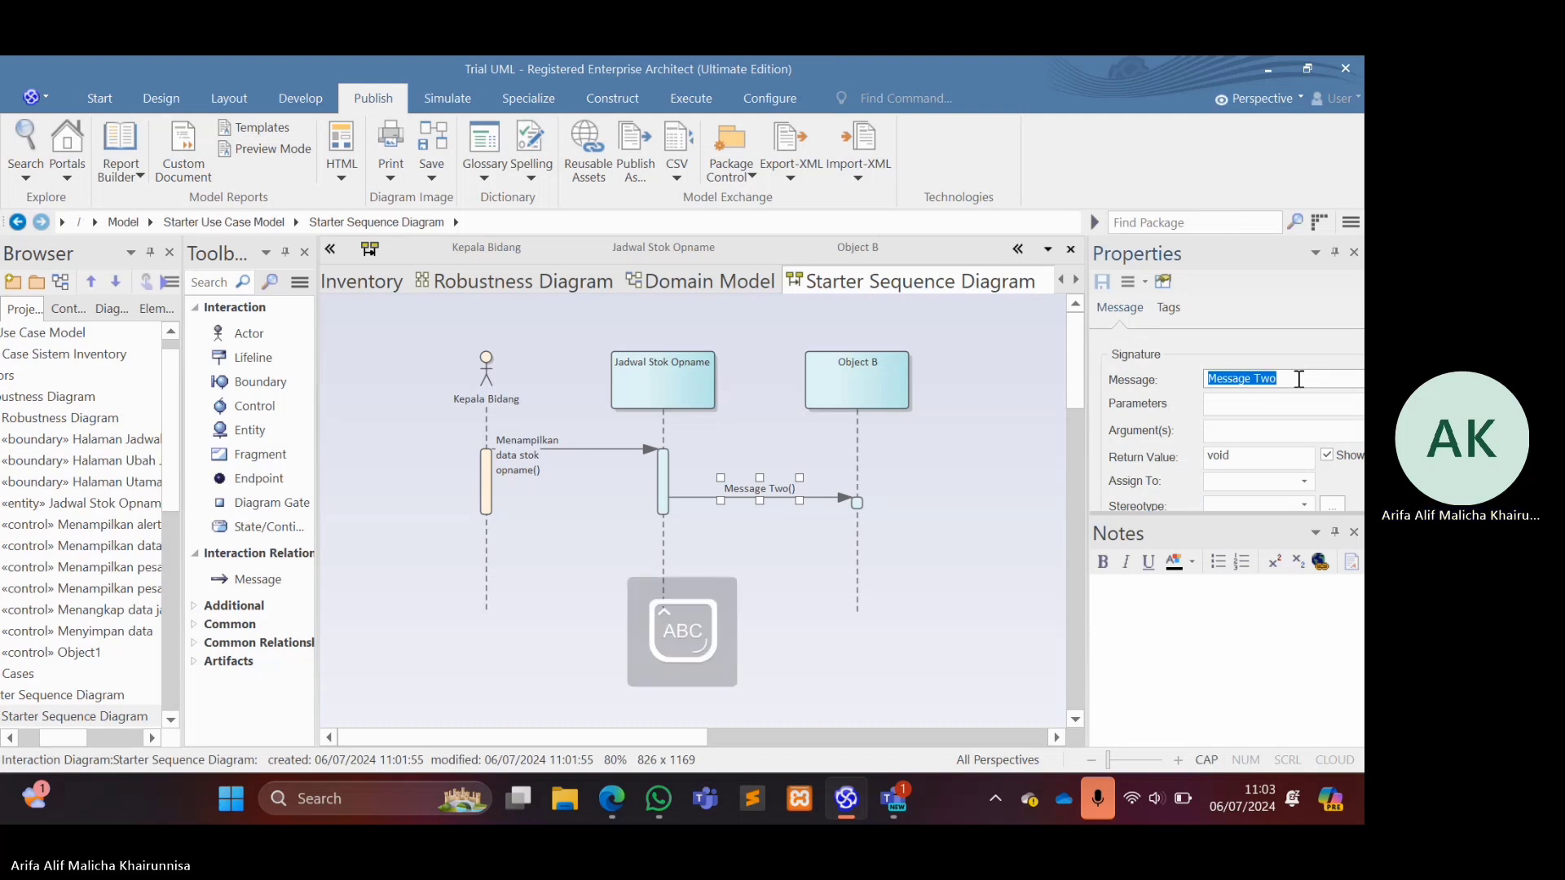
type("M")
key("Caps_Lock")
type("e")
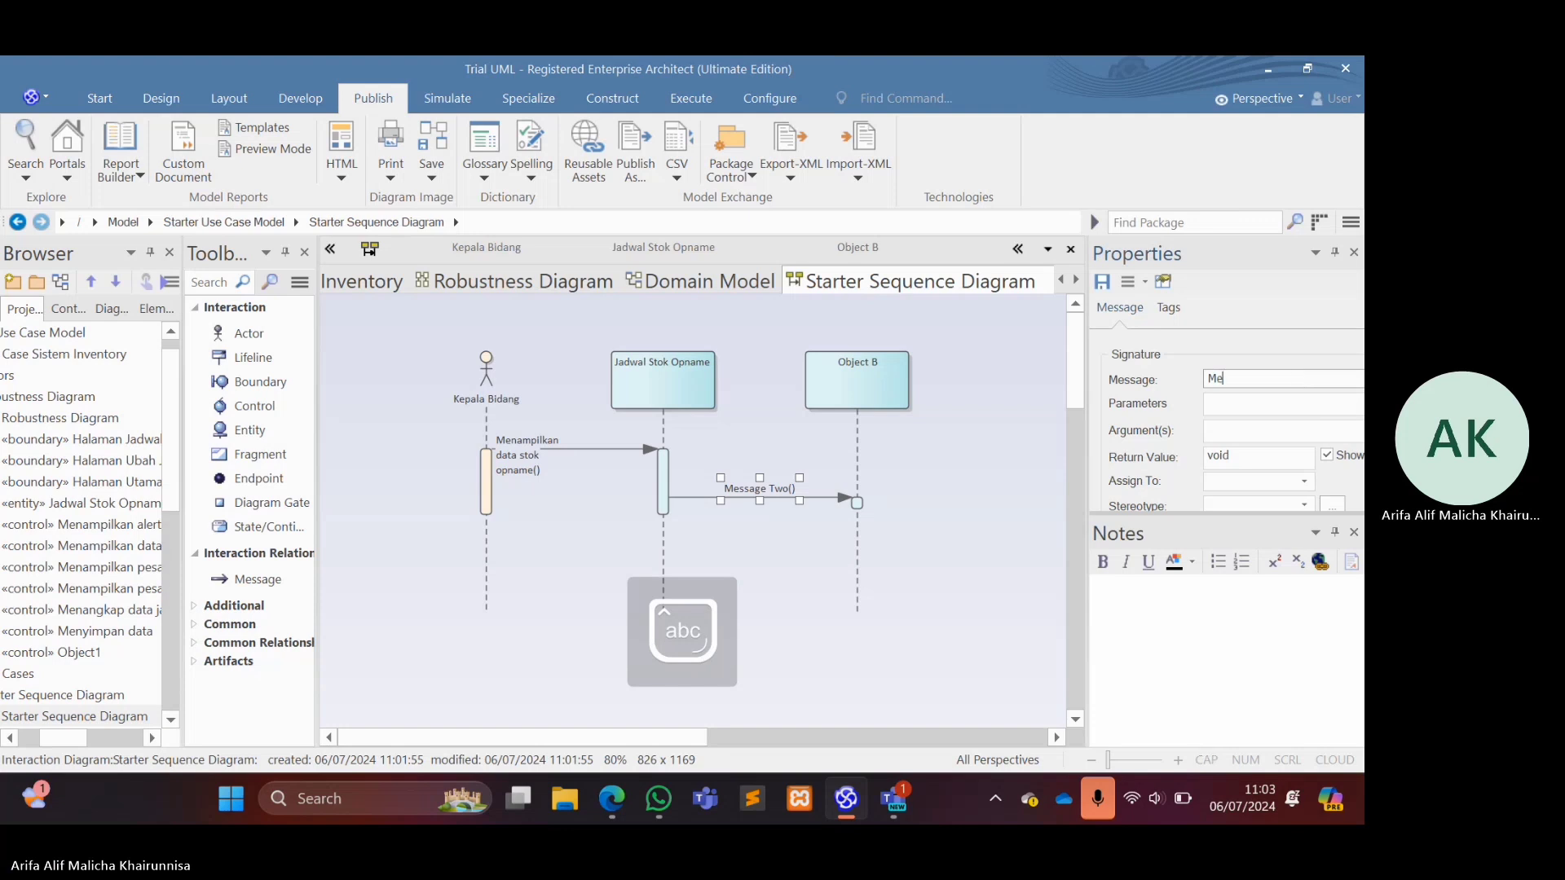
type("nambah data stok opname")
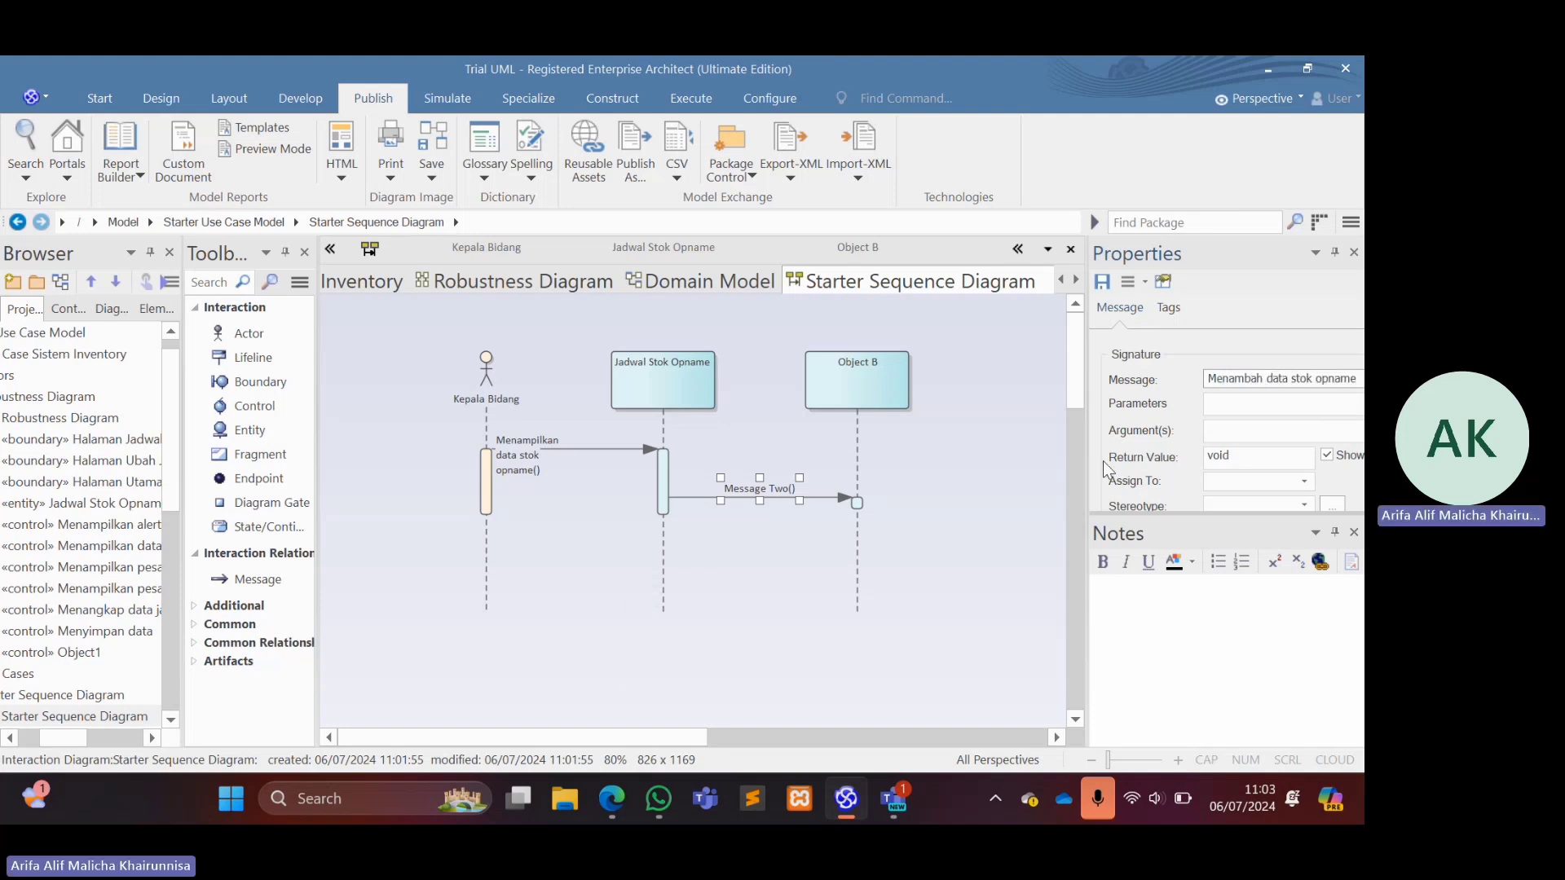
left_click(984, 499)
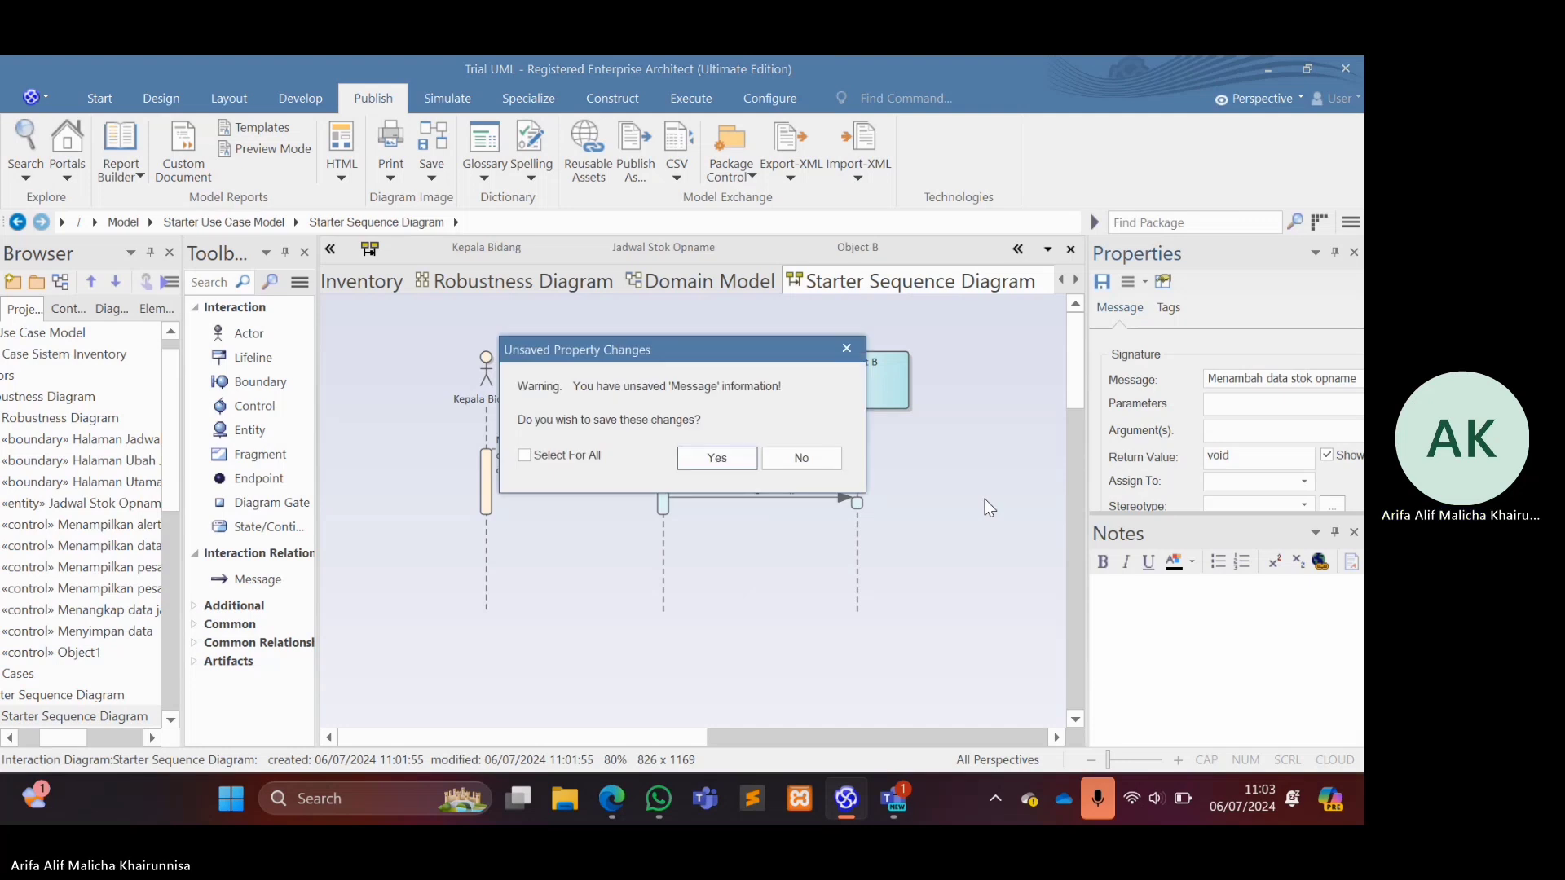
left_click(717, 458)
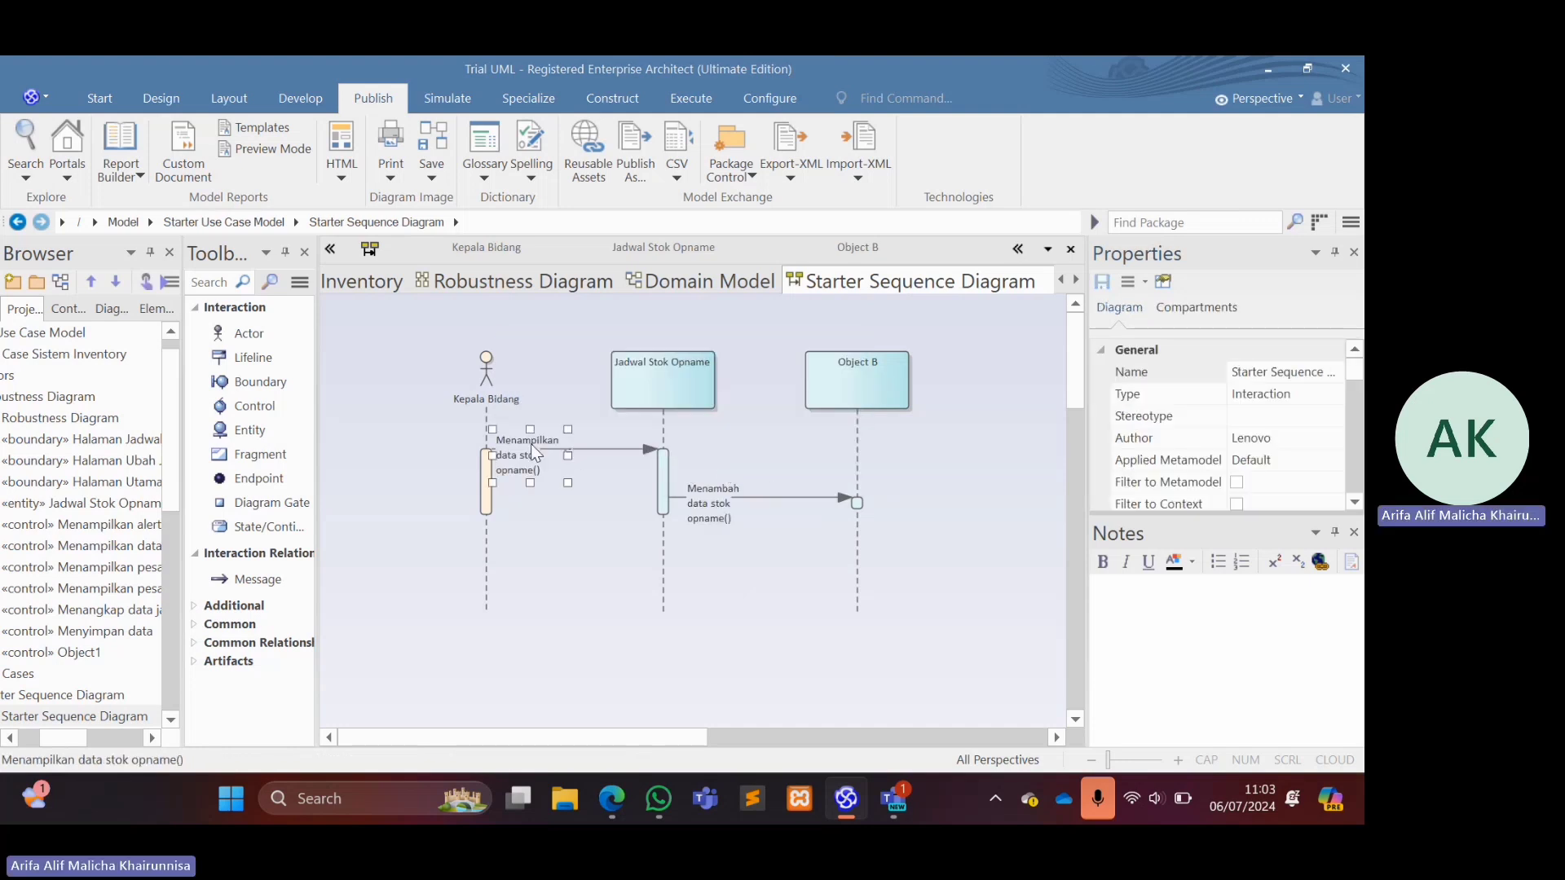
Widen the labels of both messages in the sequence diagram so each text fits on a single line.
left_click(554, 447)
left_click_drag(568, 454, 658, 448)
left_click(738, 490)
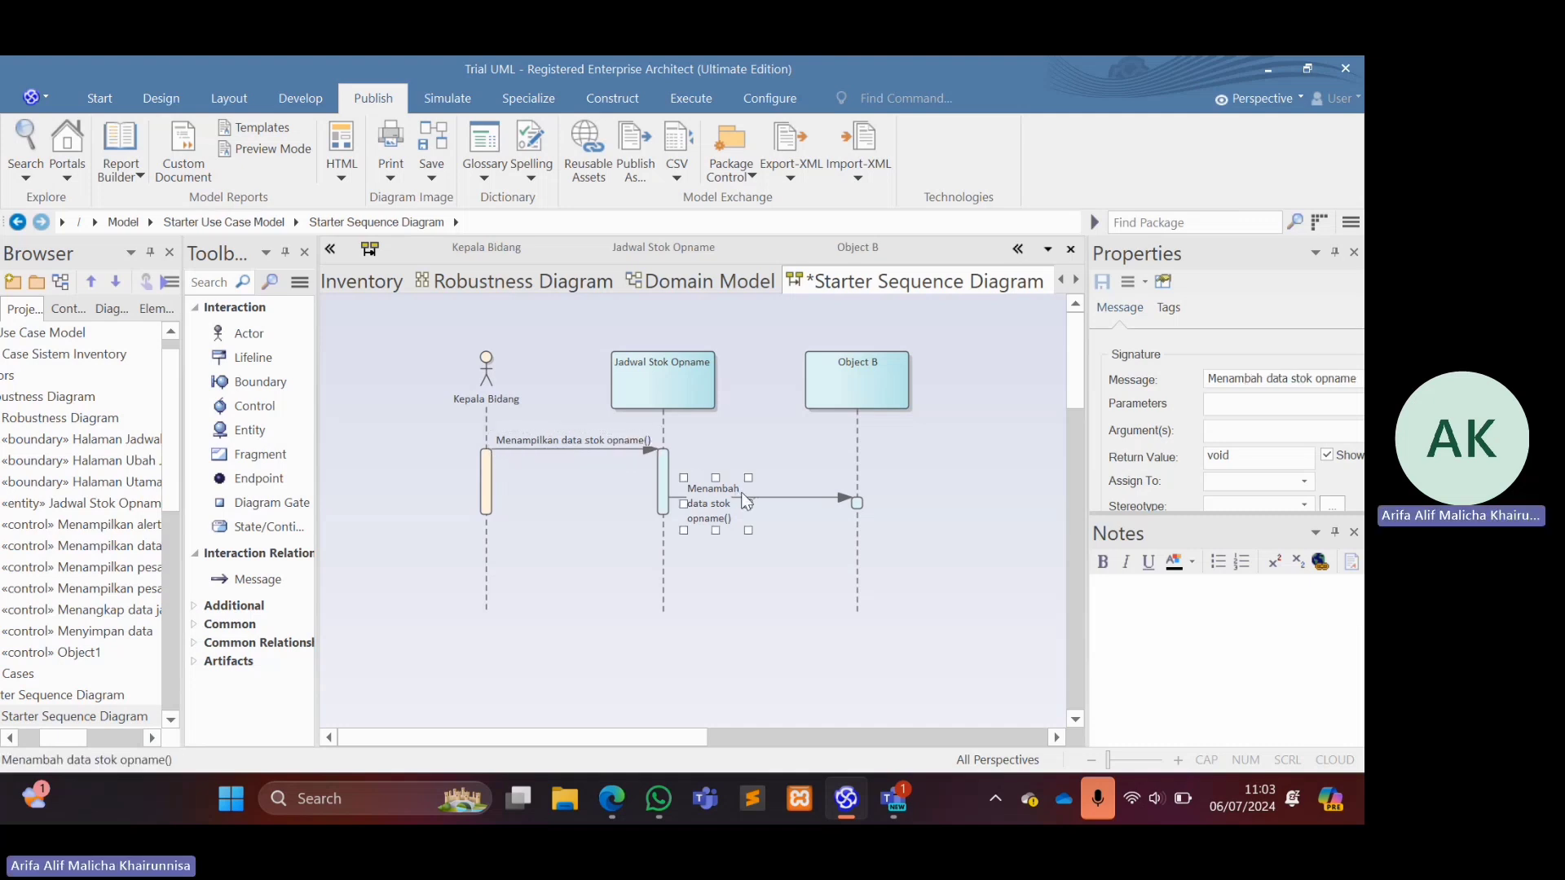
left_click_drag(750, 501, 849, 487)
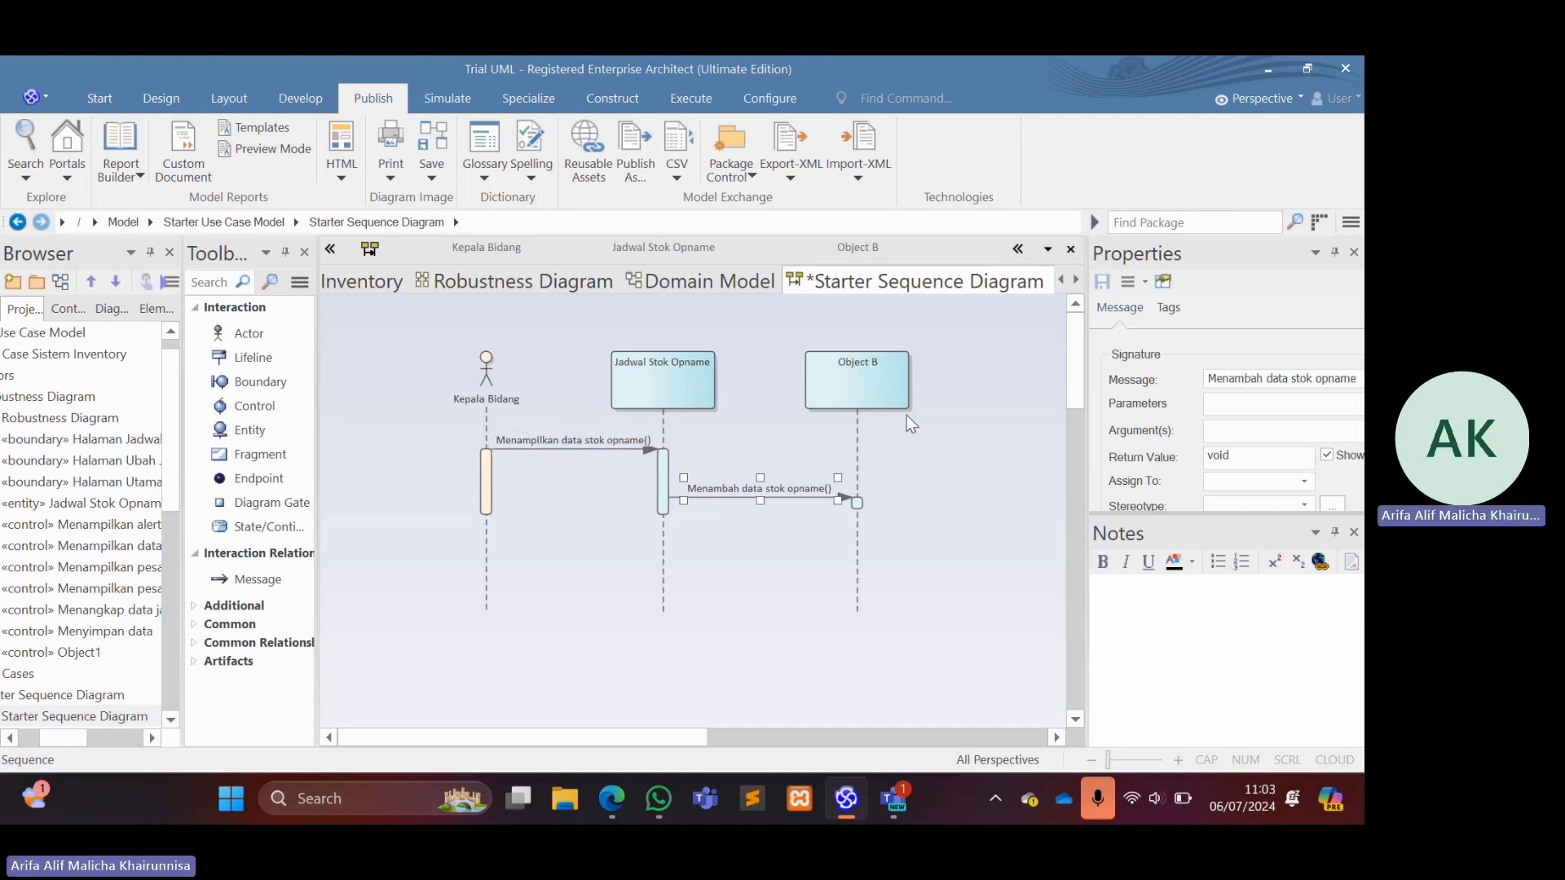
Rename the Object B lifeline to "Tambah data stok opname".
left_click(860, 365)
double_click(861, 365)
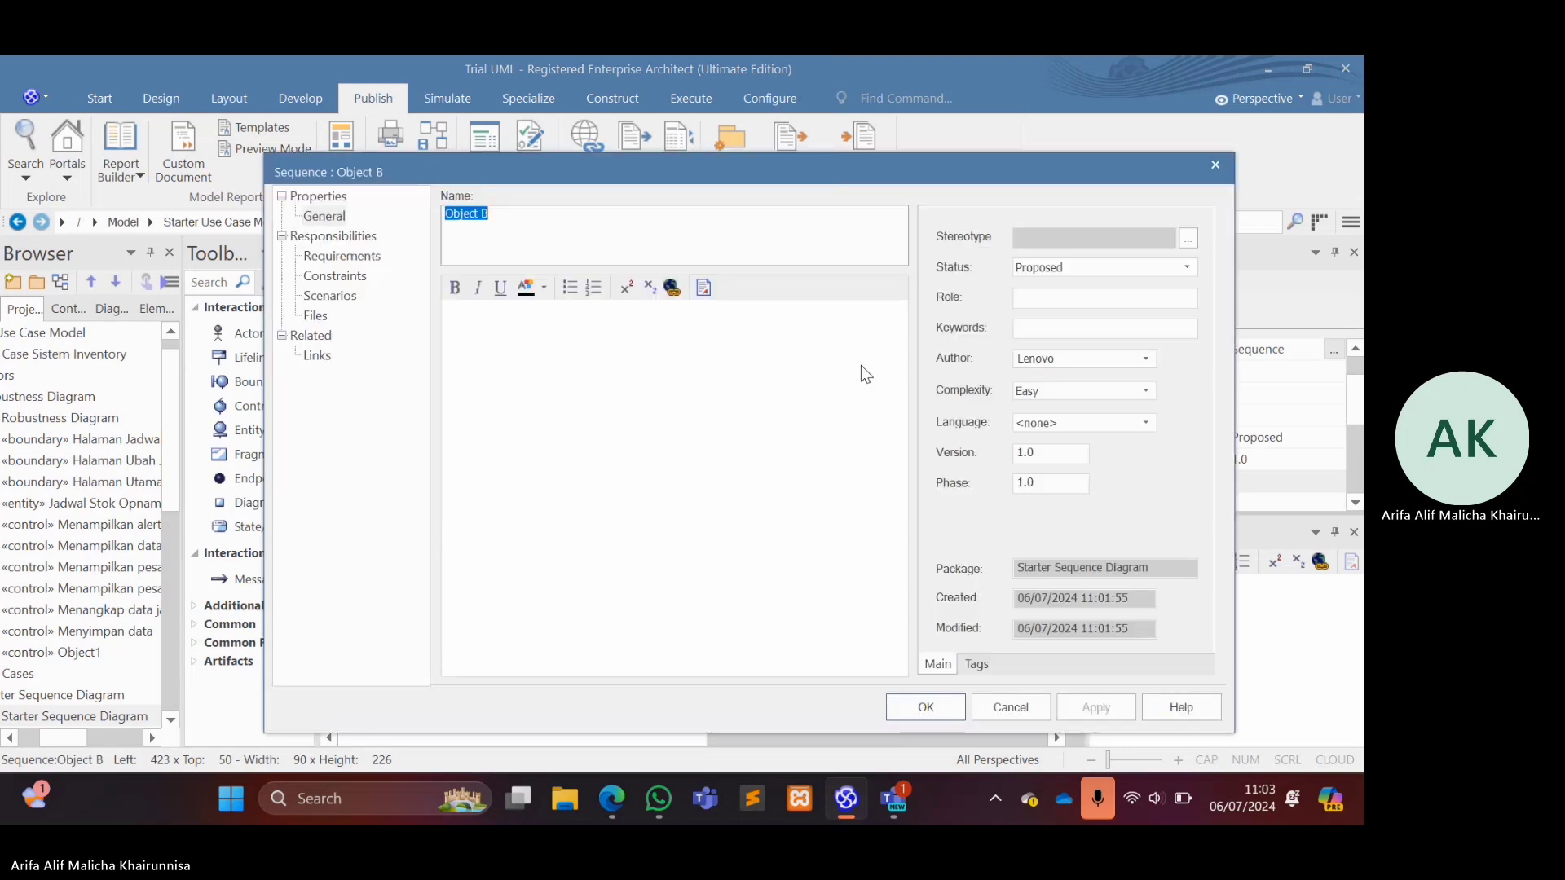
type("Tambah dat")
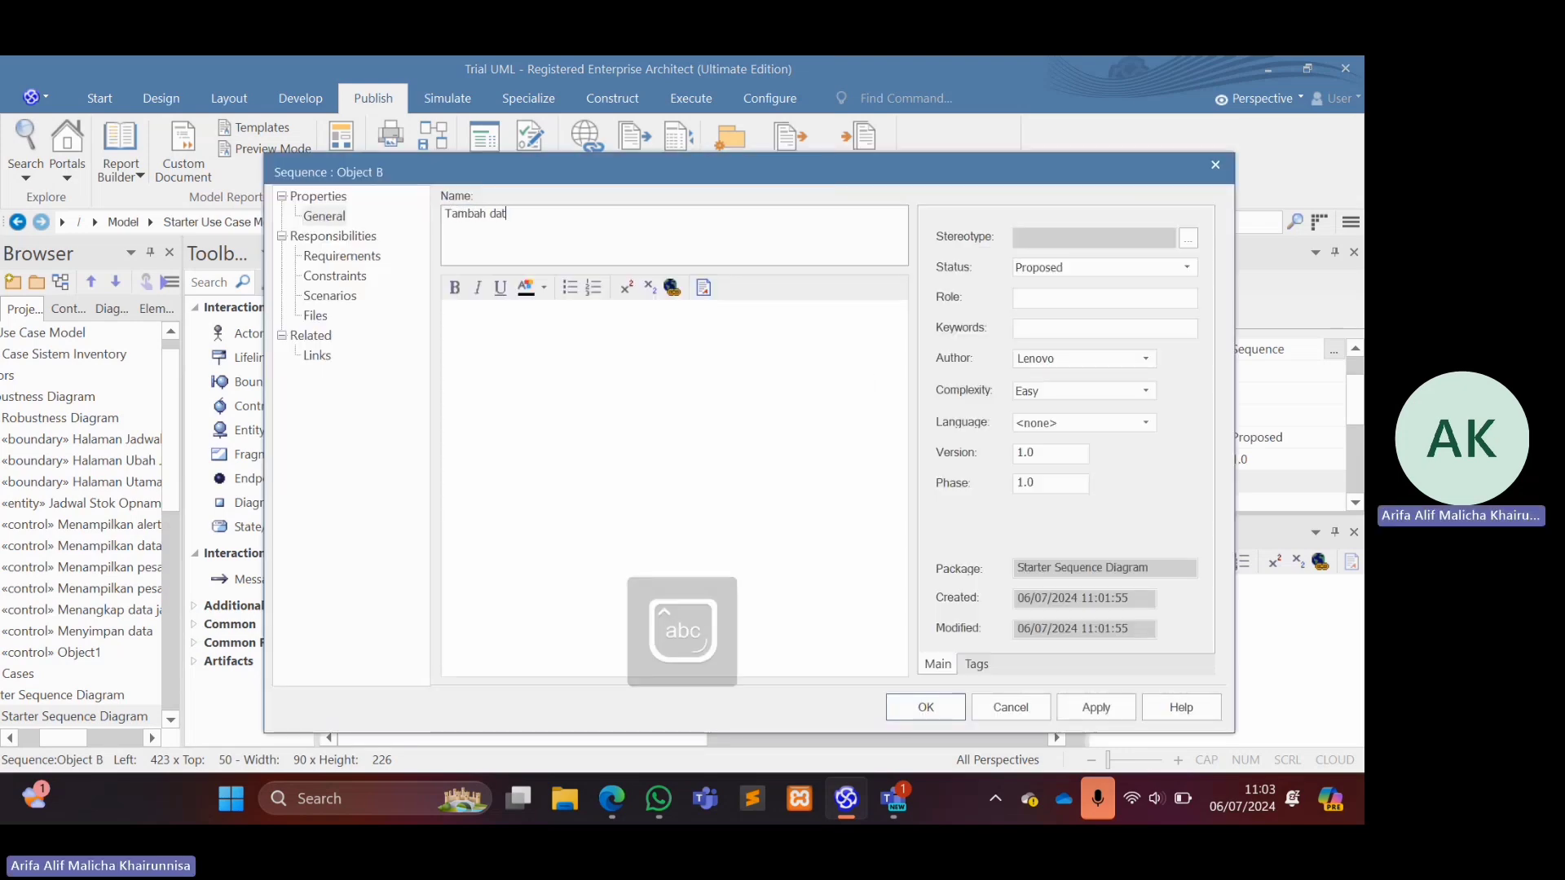
type("a stok opname")
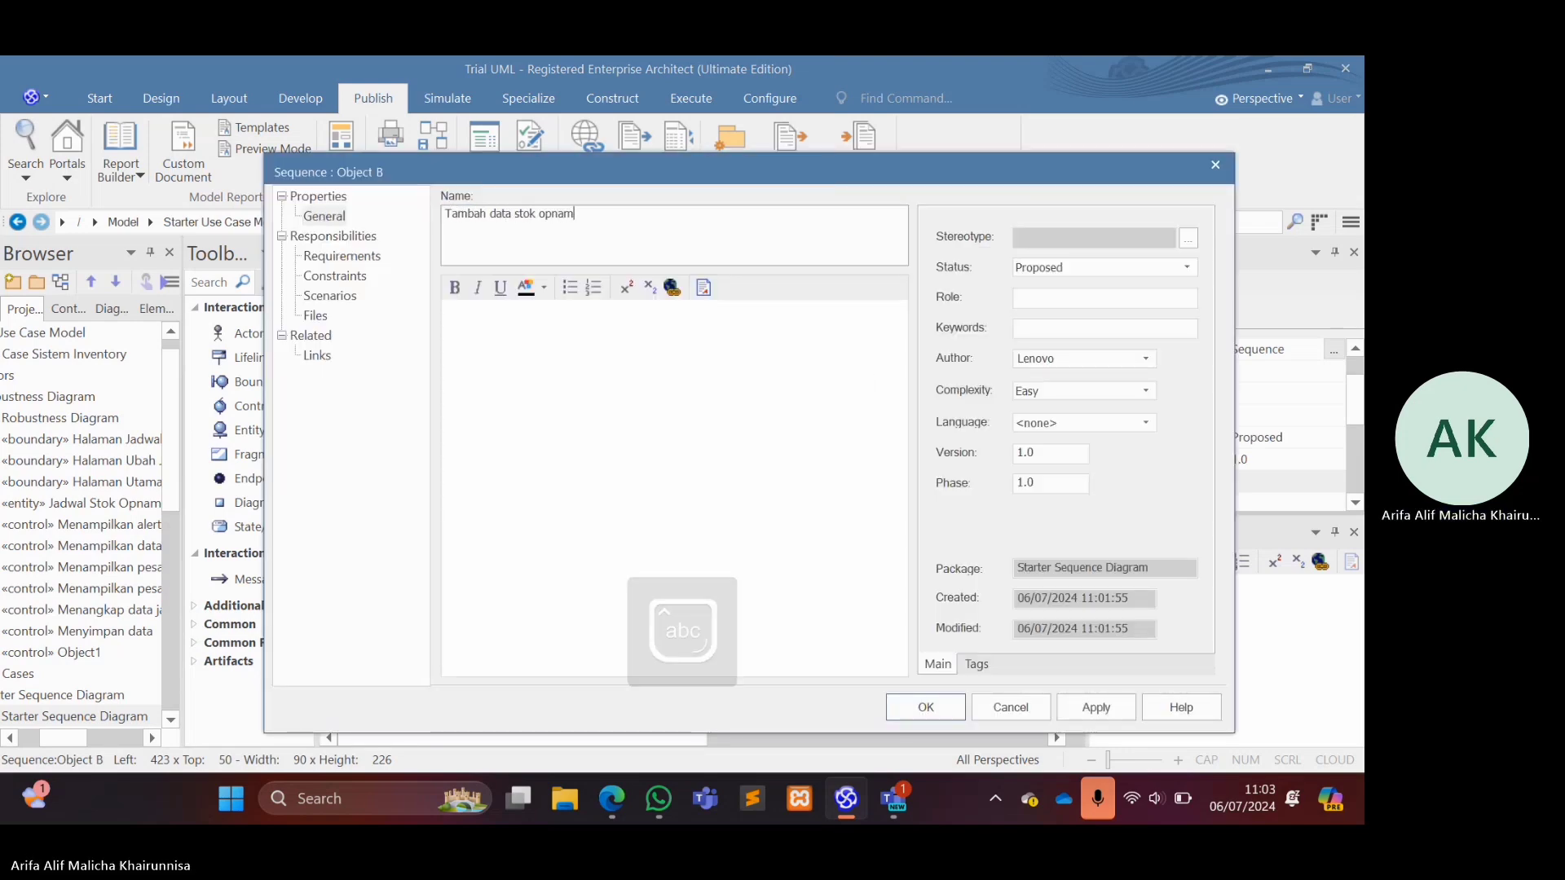
key("Return")
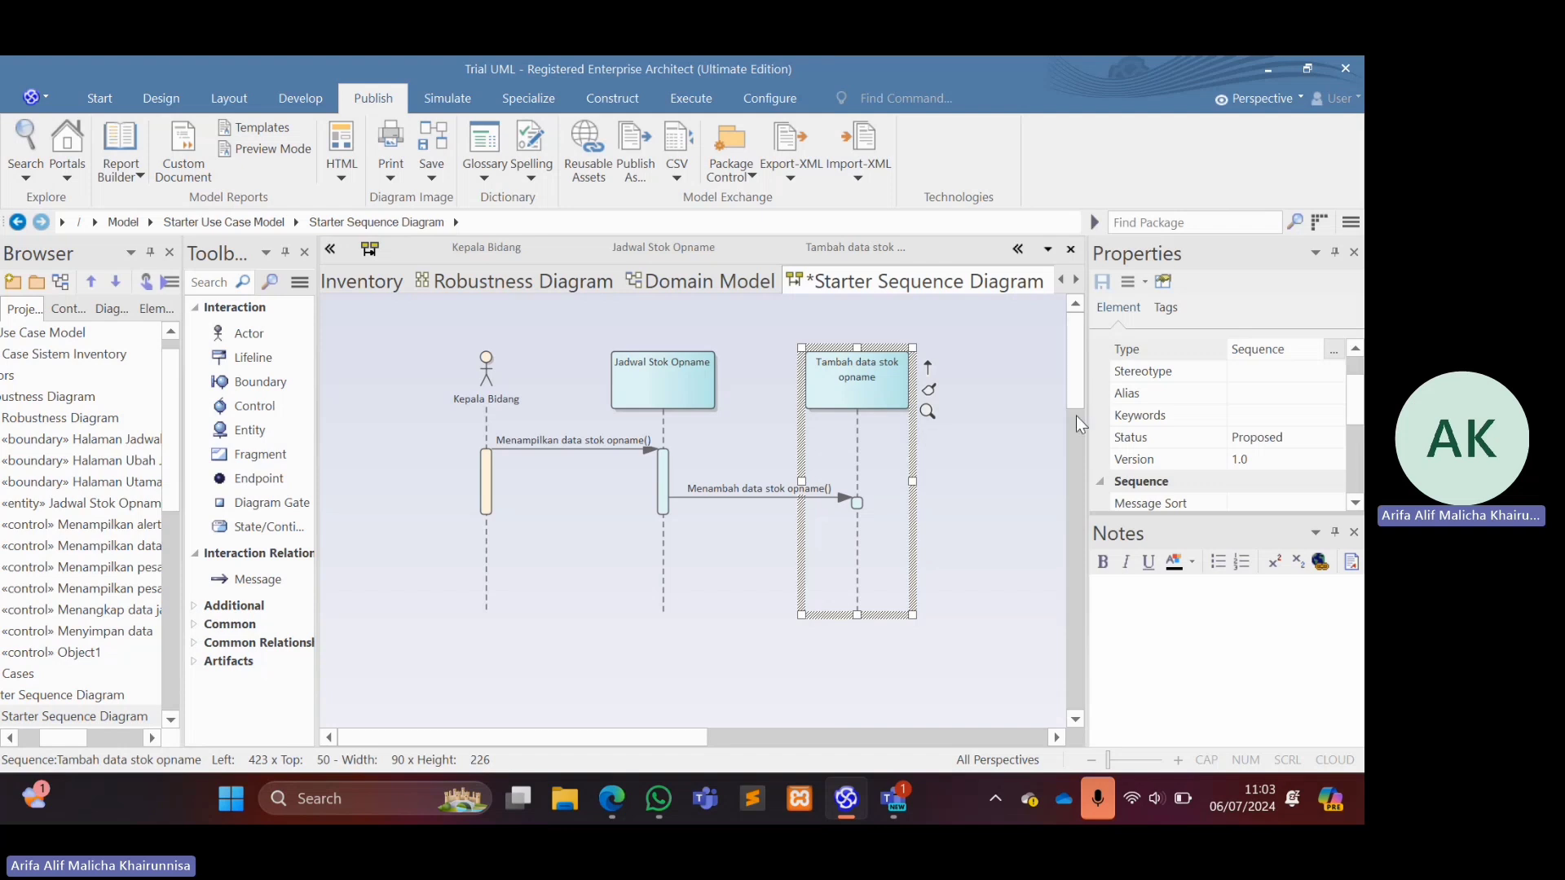
Add two new actors and a lifeline to the sequence diagram.
left_click_drag(1075, 392, 1081, 437)
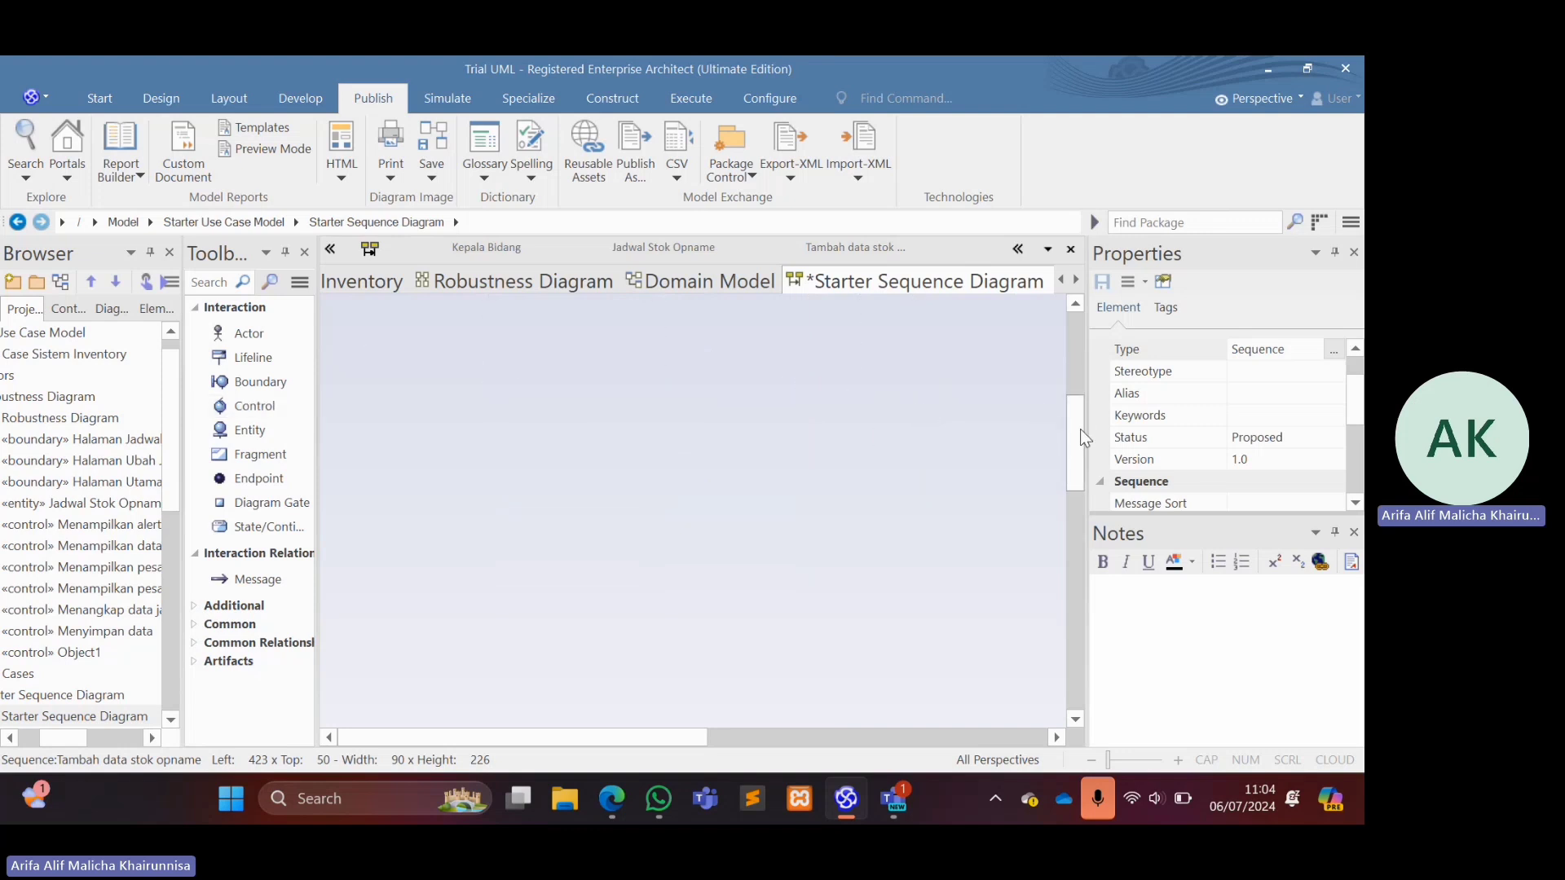
left_click_drag(1078, 428, 1082, 468)
left_click(1004, 458)
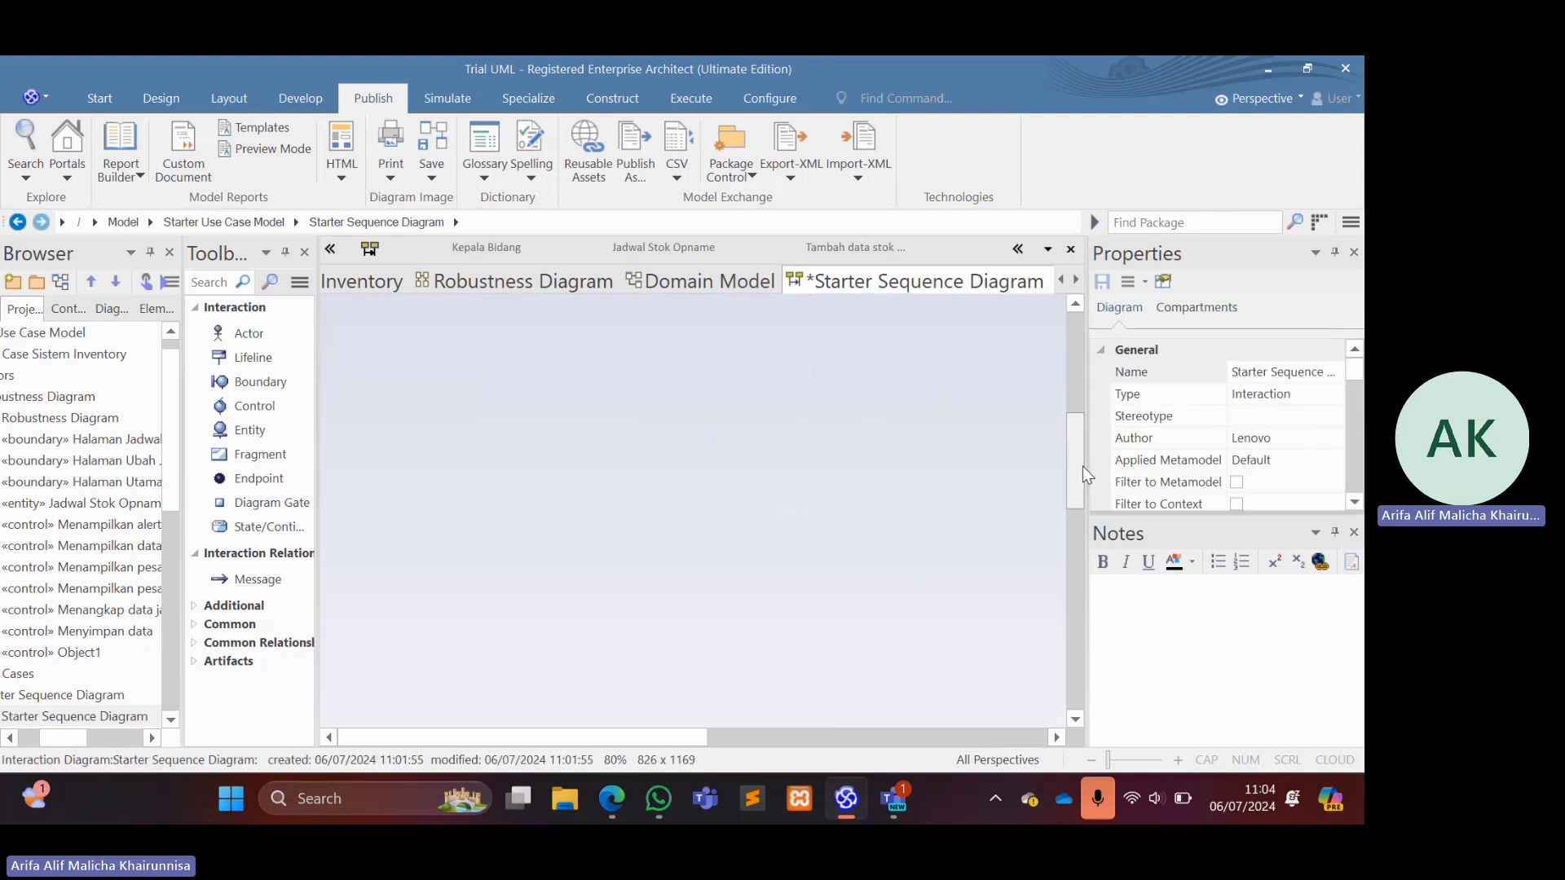
left_click(244, 334)
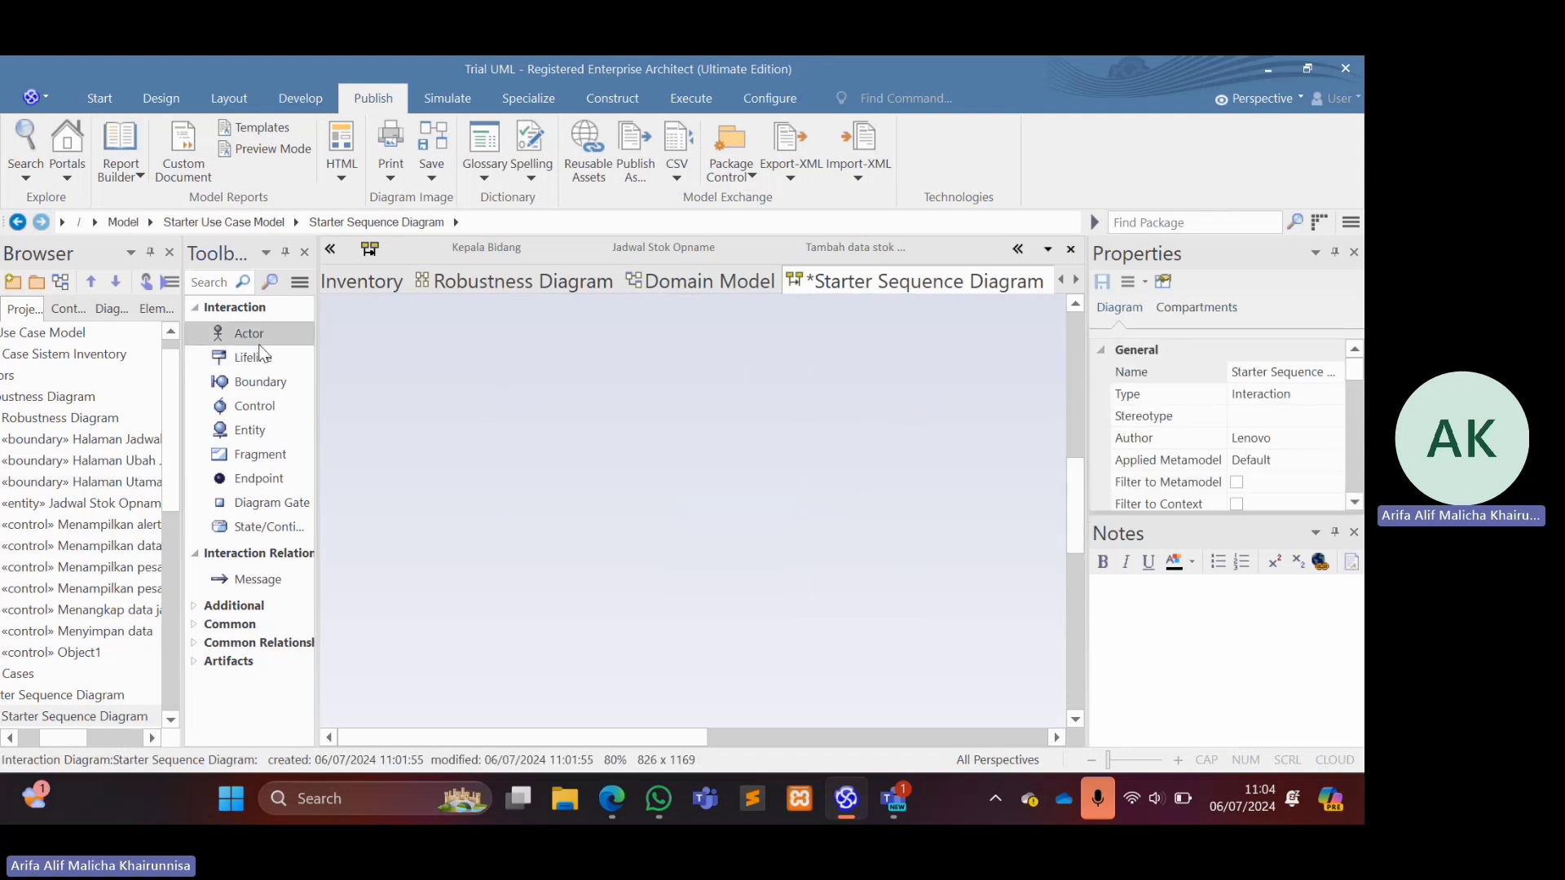
left_click(417, 389)
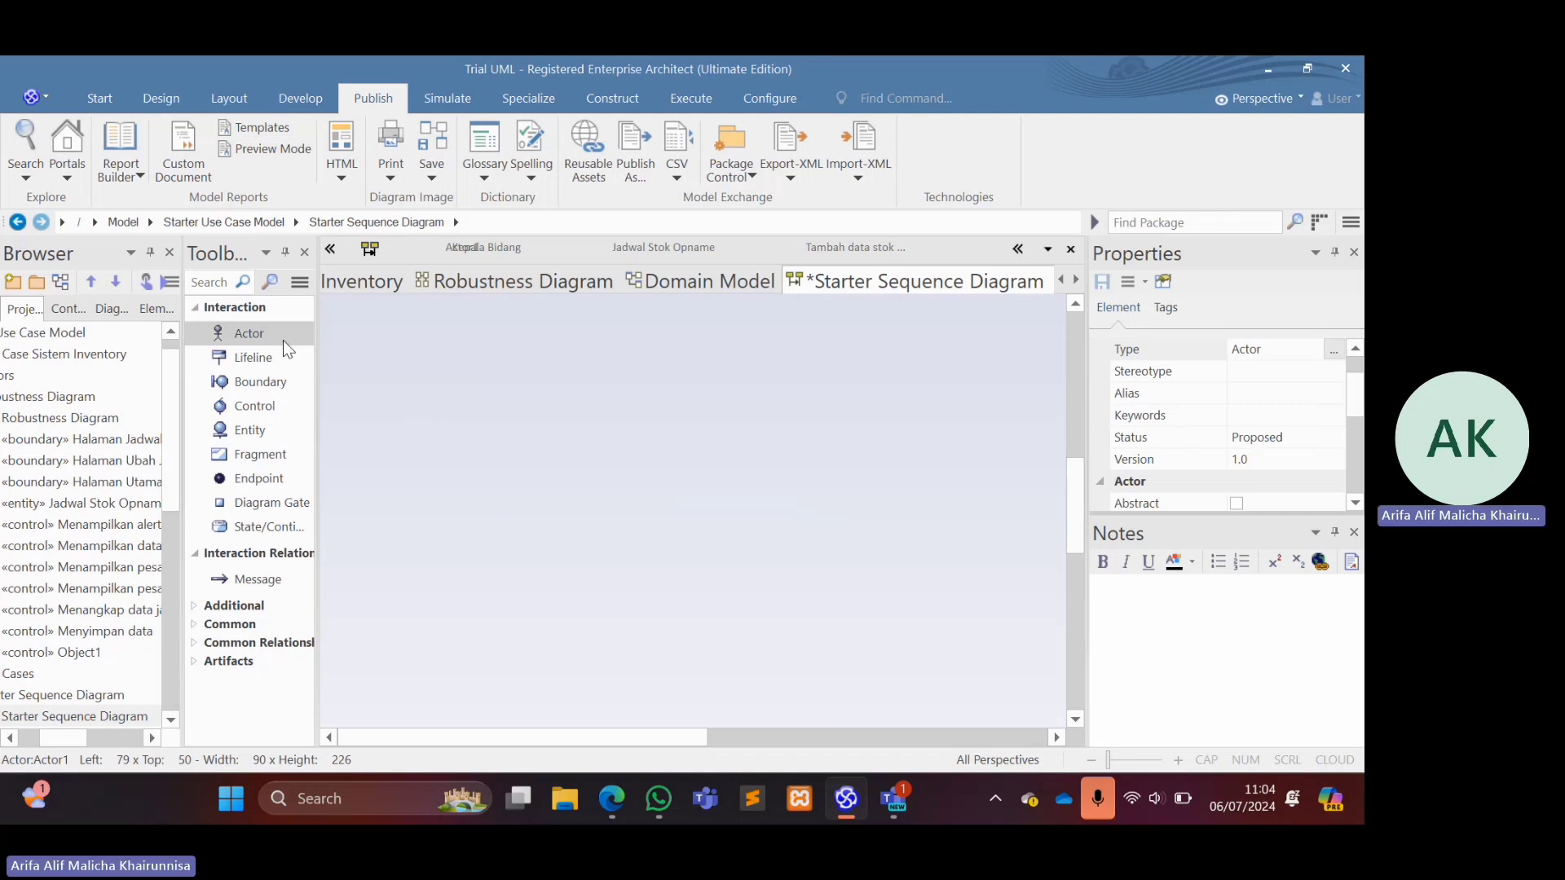
left_click(249, 359)
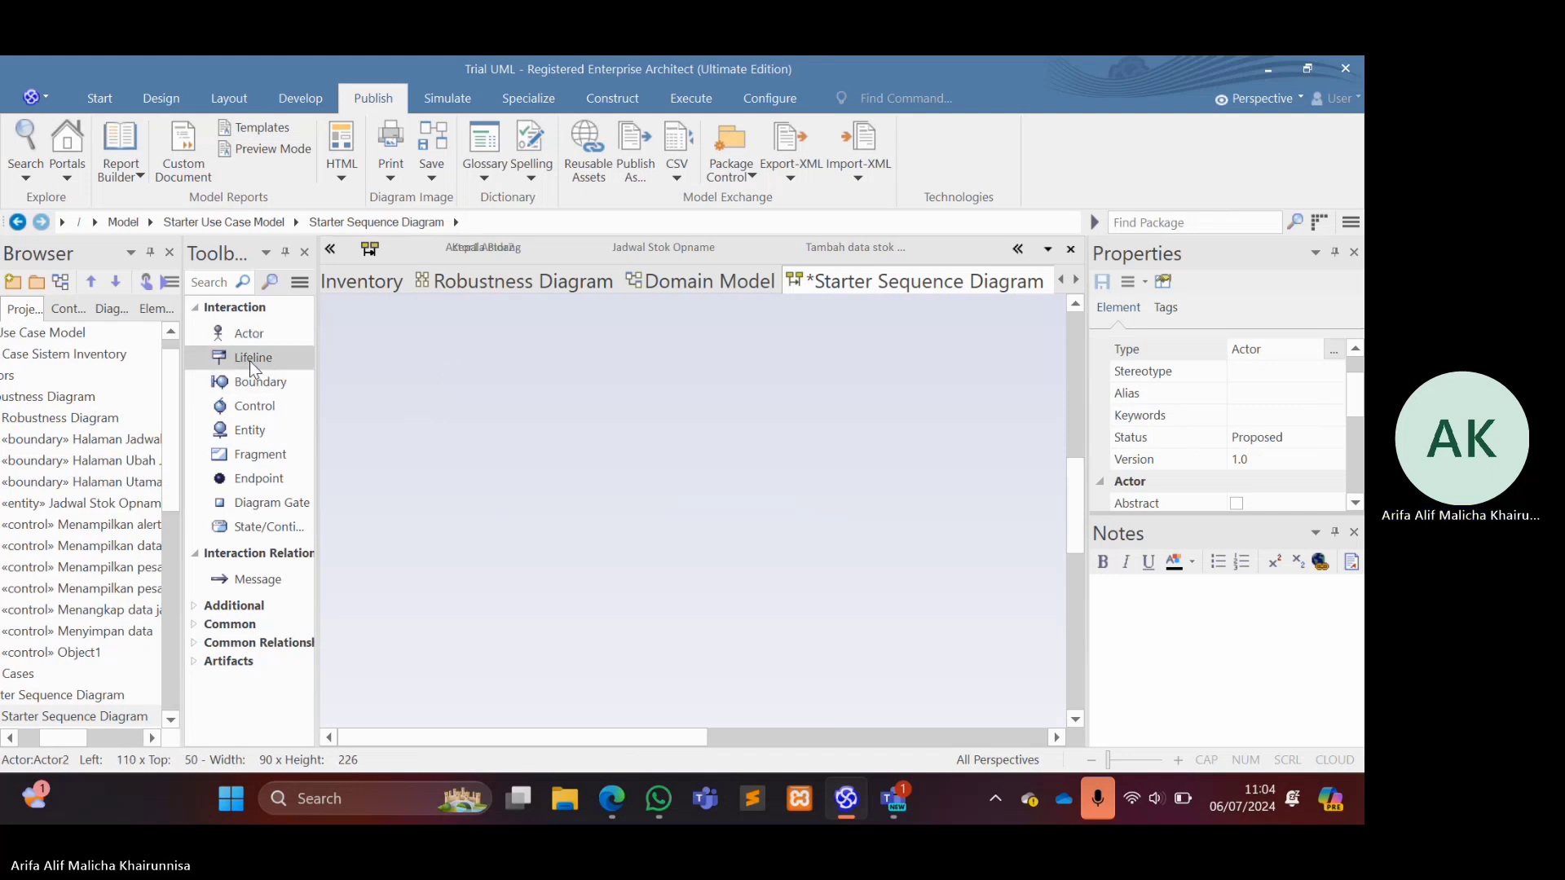
left_click(573, 383)
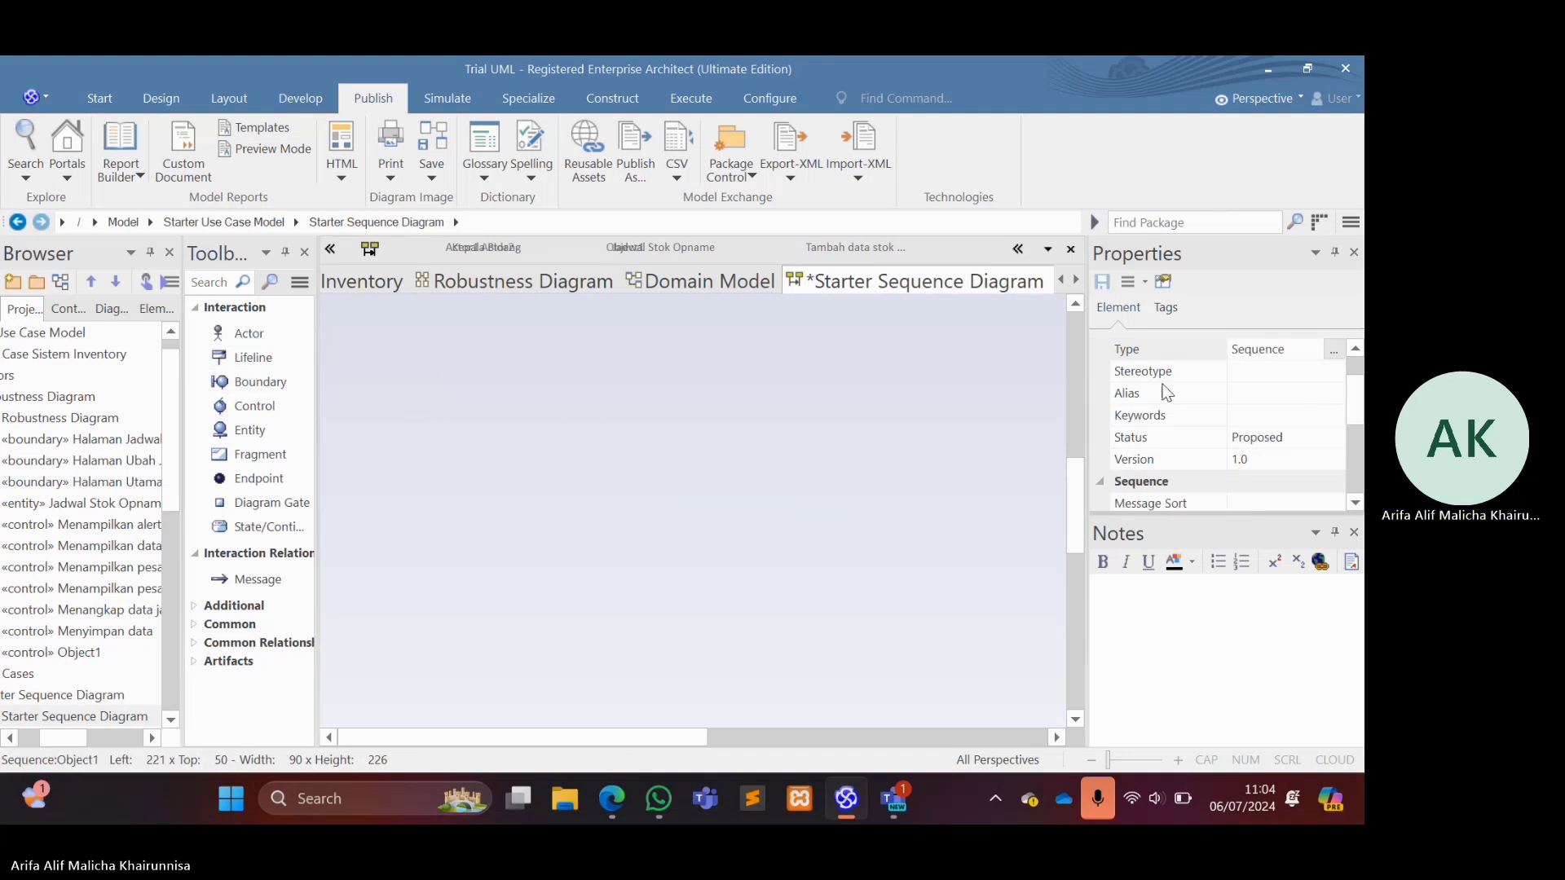
Move Actor2 and the Object1 lifeline to the right of Tambah data stok opname, and delete the surplus Actor1.
left_click(1077, 375)
left_click_drag(1077, 375, 1074, 319)
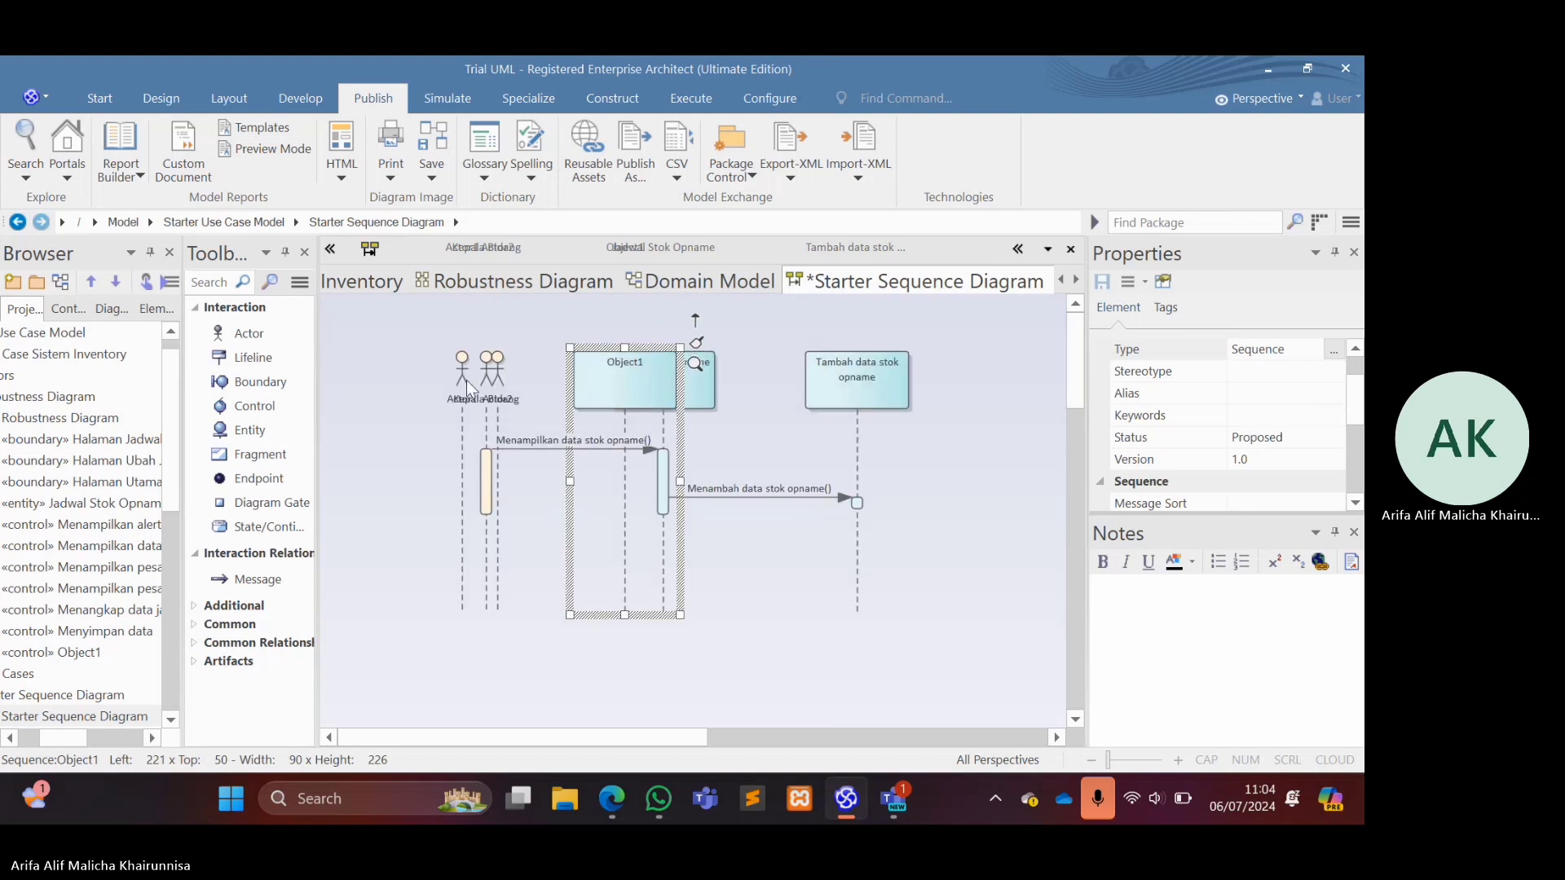
mouse_move(458, 374)
left_mouse_down()
mouse_move(523, 663)
mouse_move(949, 660)
left_mouse_up()
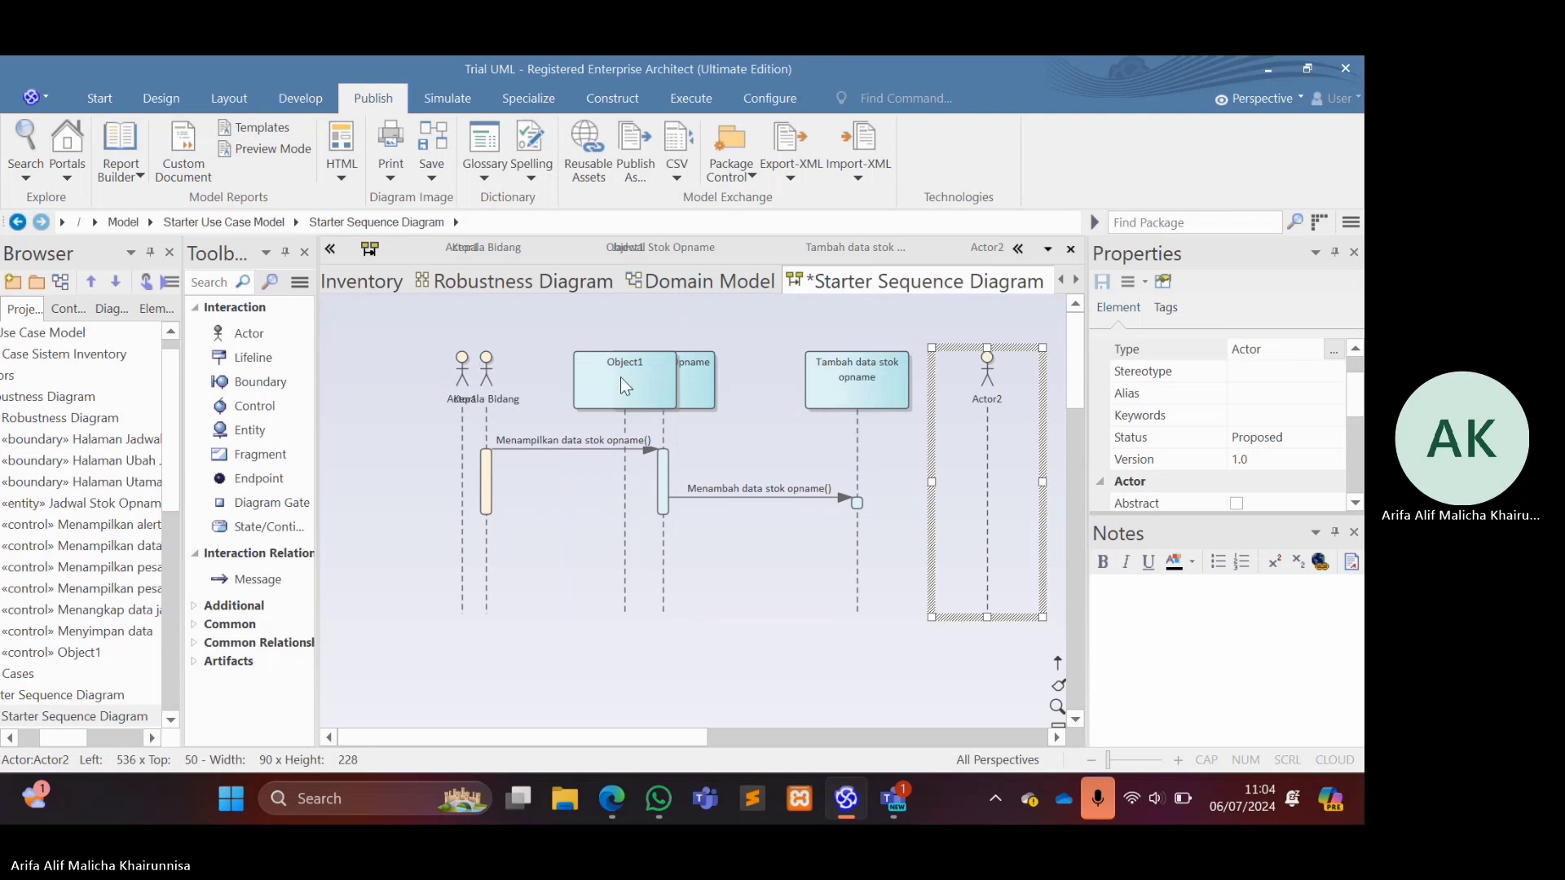
left_click(462, 371)
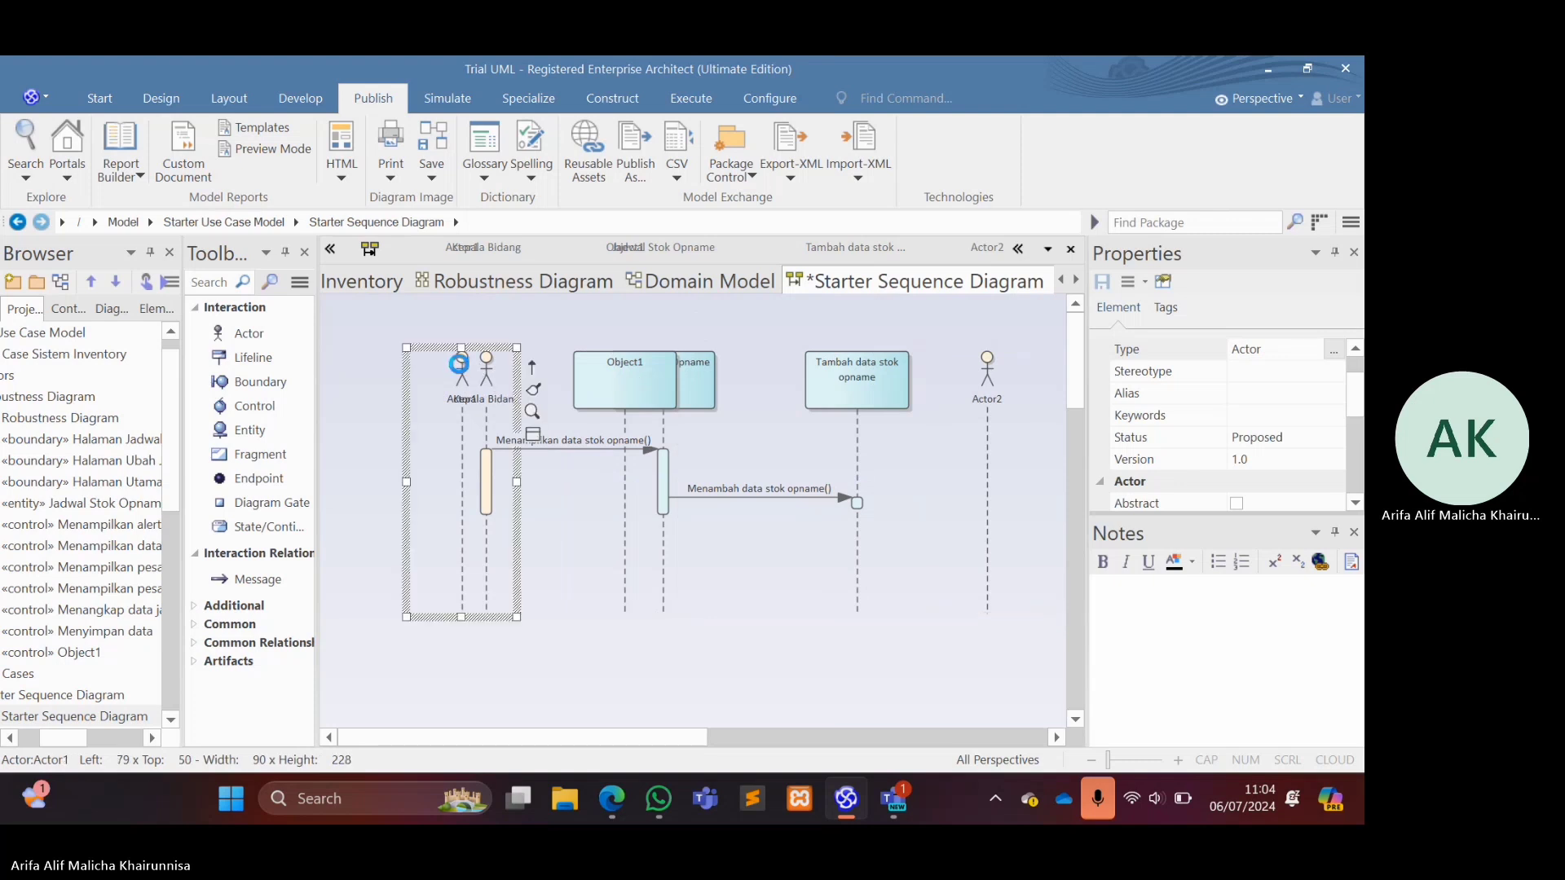
key("Delete")
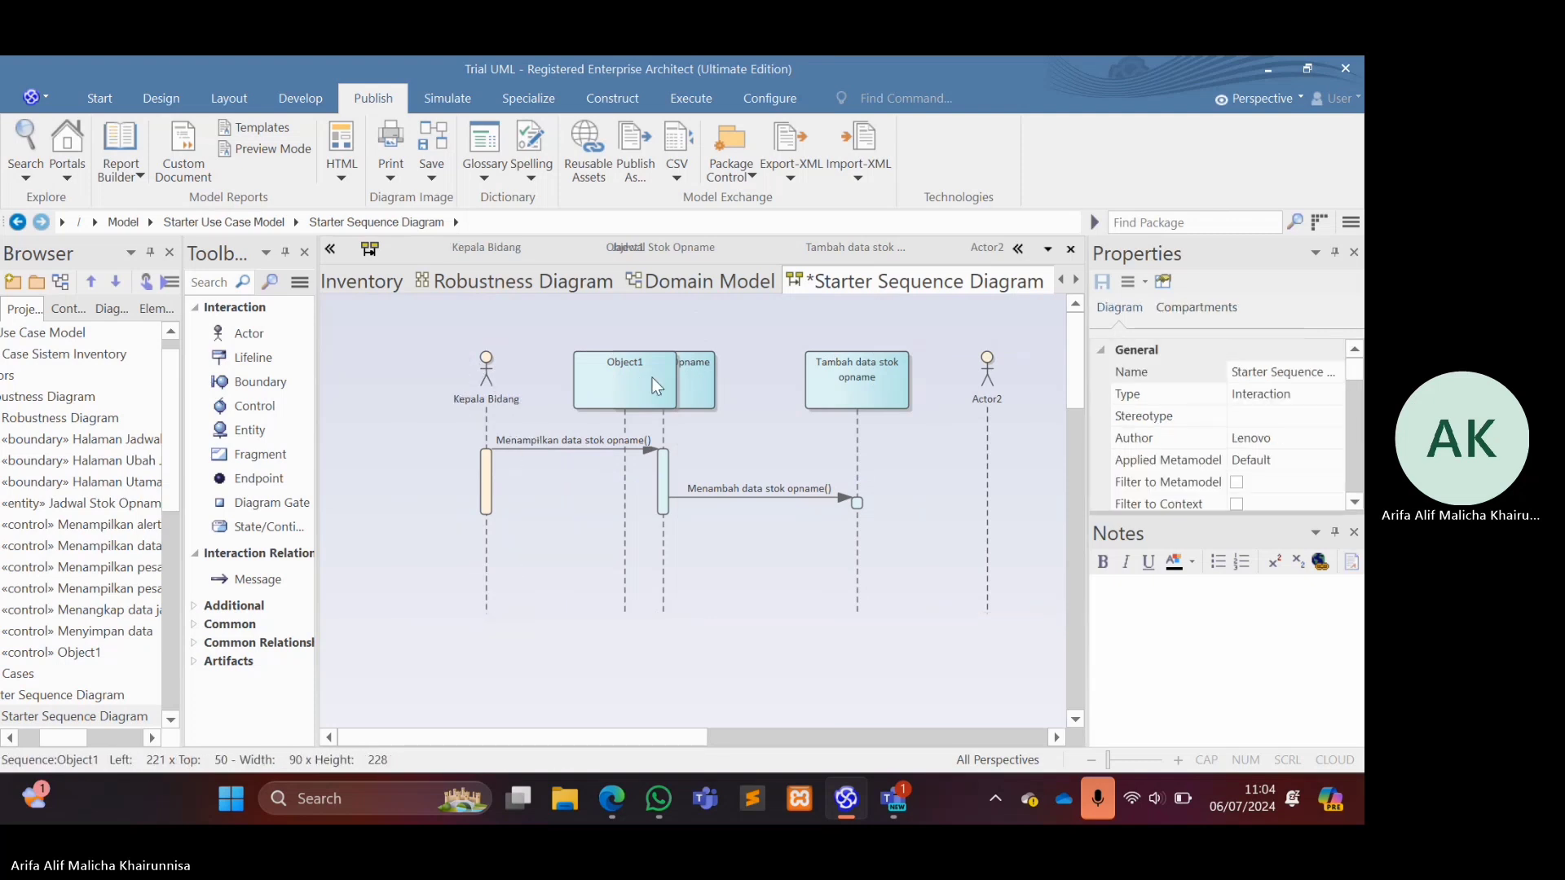
left_click_drag(652, 378, 1088, 375)
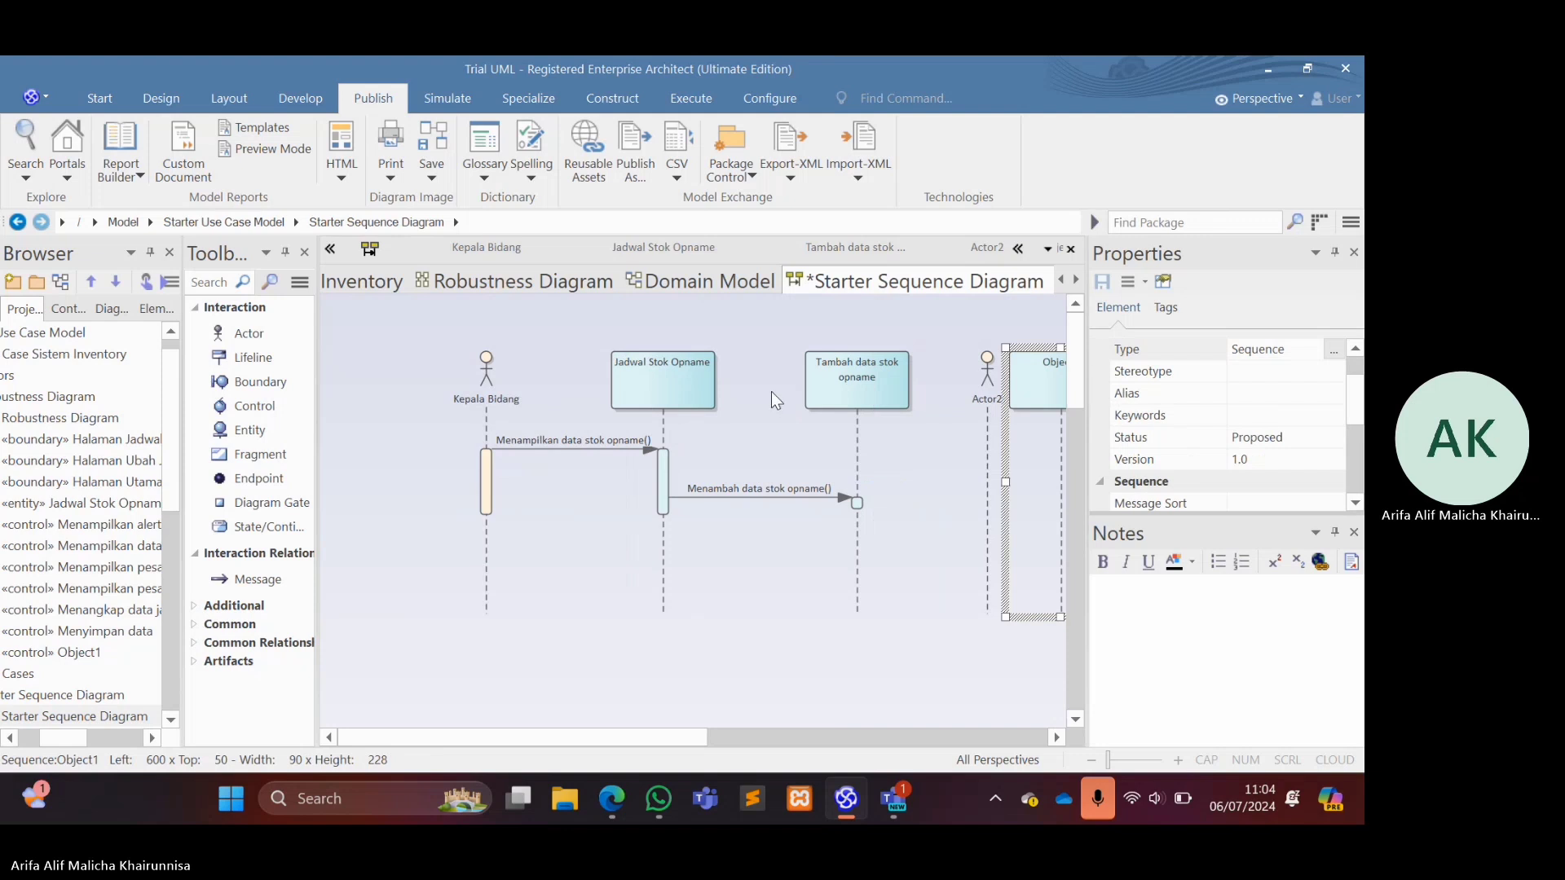
Add a boundary and a control lifeline to the right of Actor2, and delete the plain Object1 lifeline.
left_click_drag(672, 742, 775, 730)
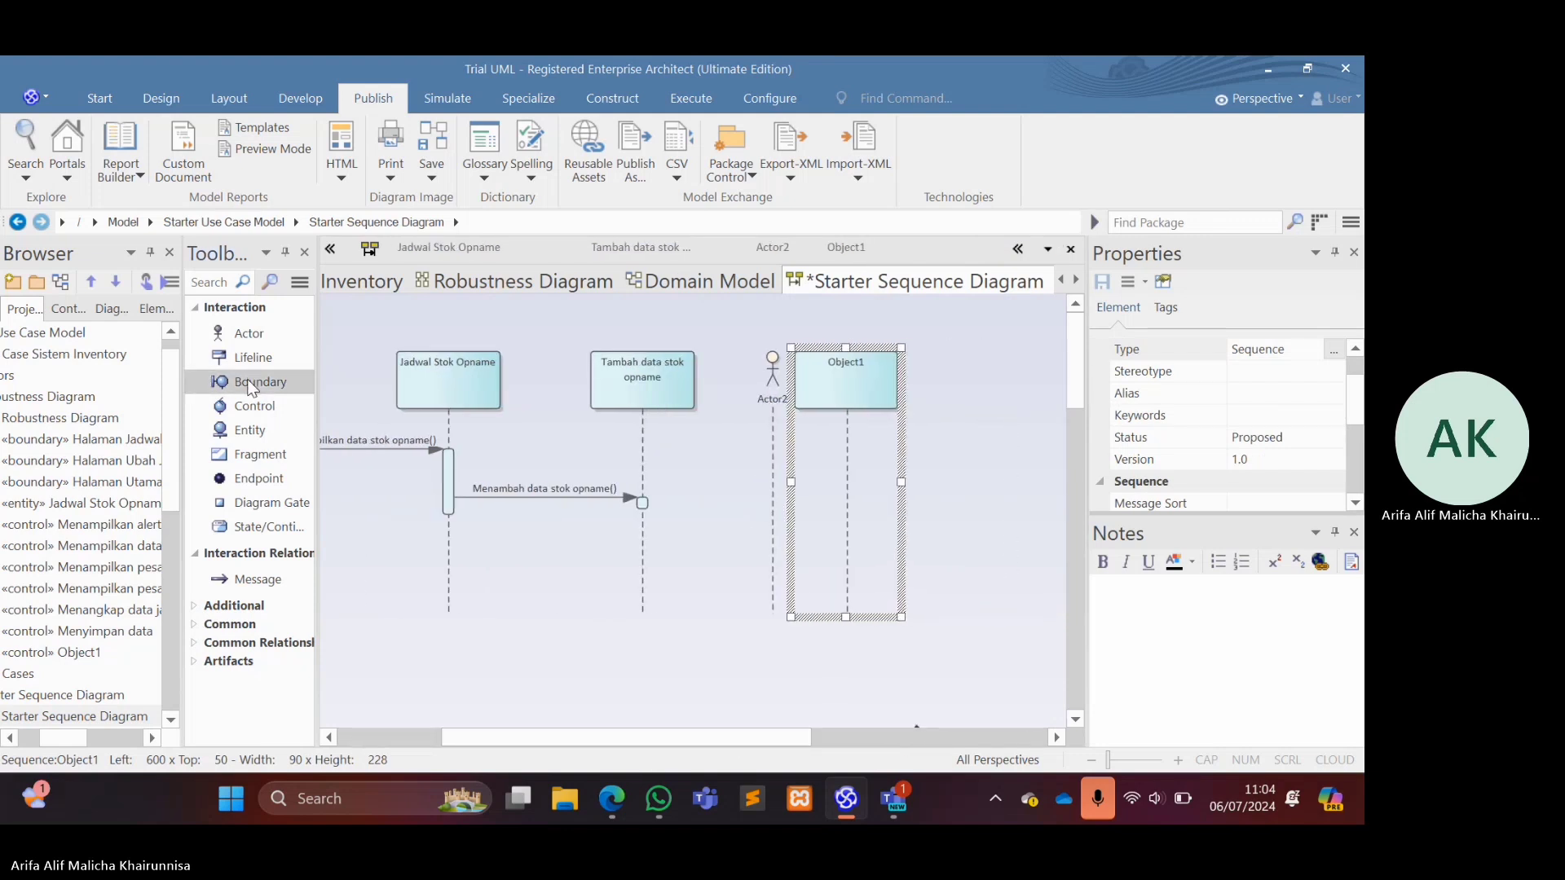
left_click_drag(250, 387, 1001, 383)
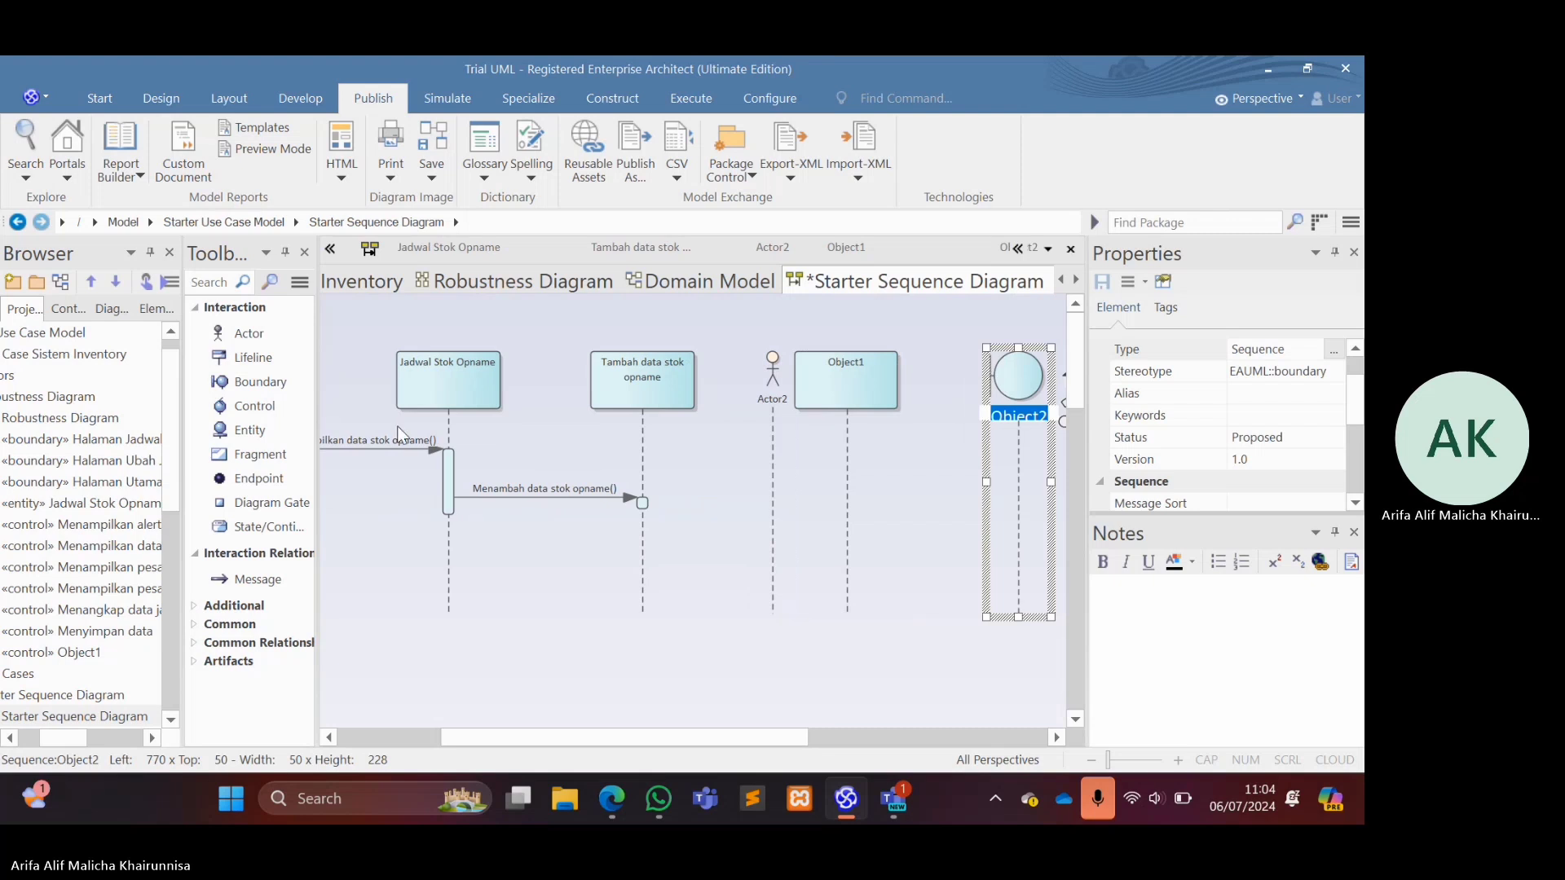
left_click_drag(248, 407, 912, 421)
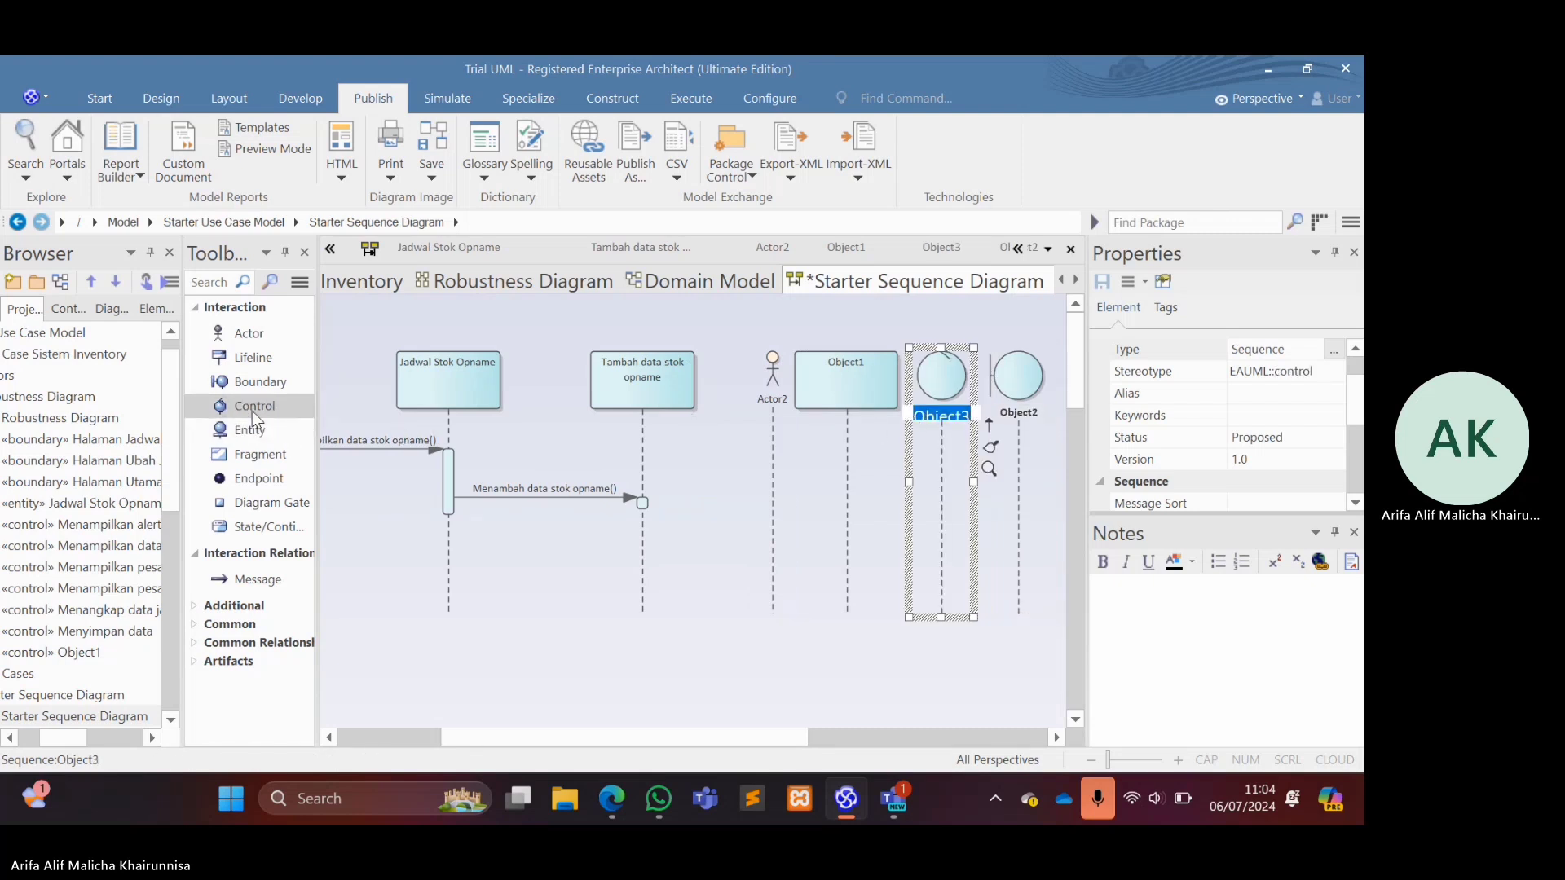
left_click(883, 361)
key("Delete")
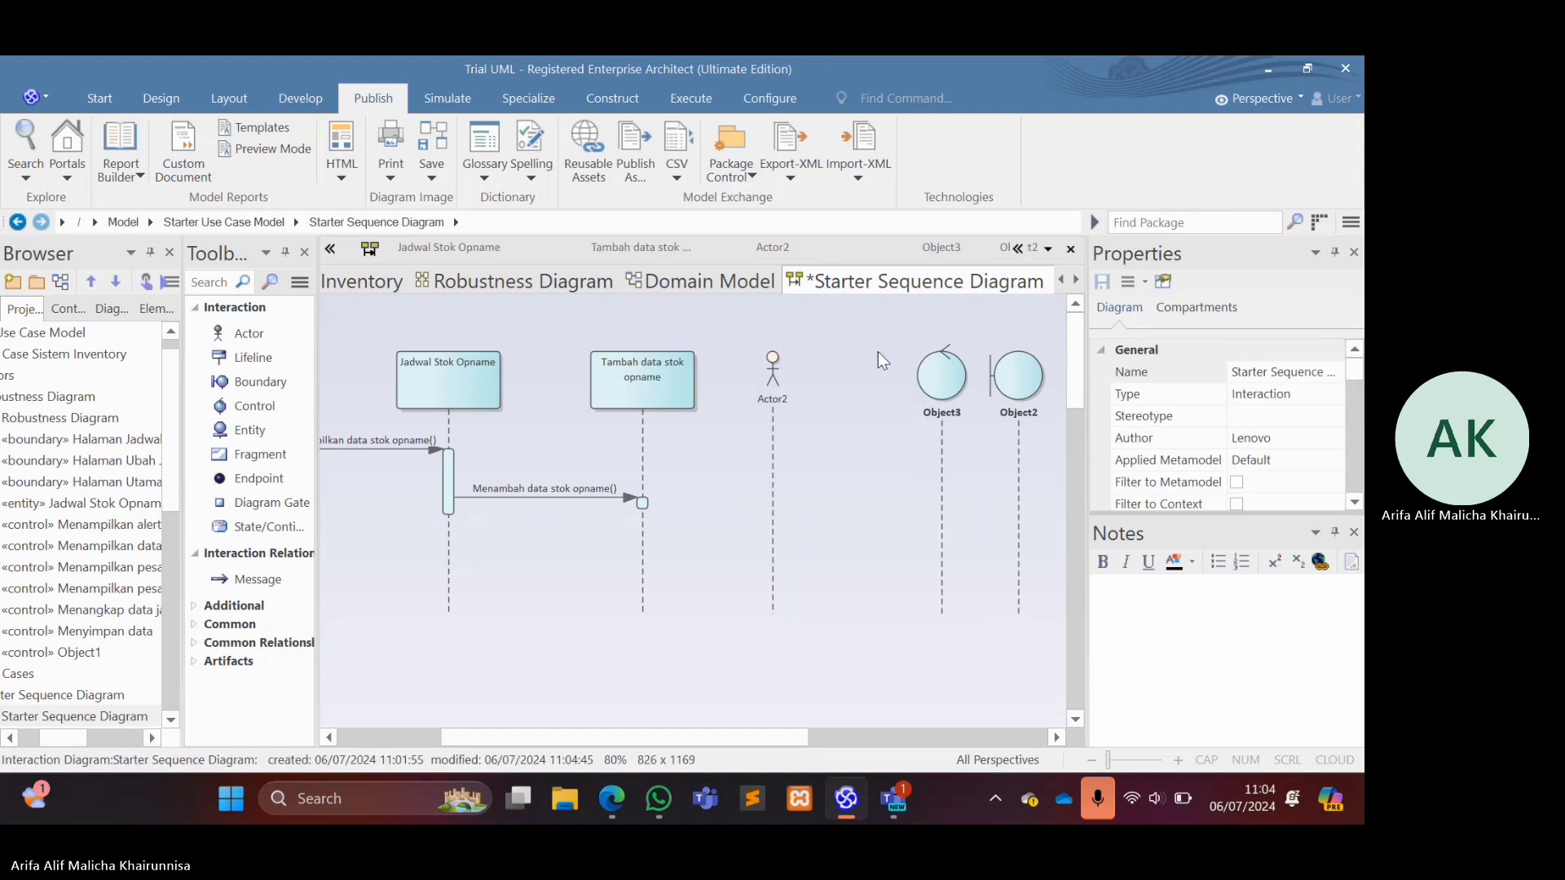
Space out the new lifelines in the order Actor2, boundary Object2, control Object3, to the right of Tambah data stok opname.
left_click(766, 383)
left_click_drag(766, 383, 826, 389)
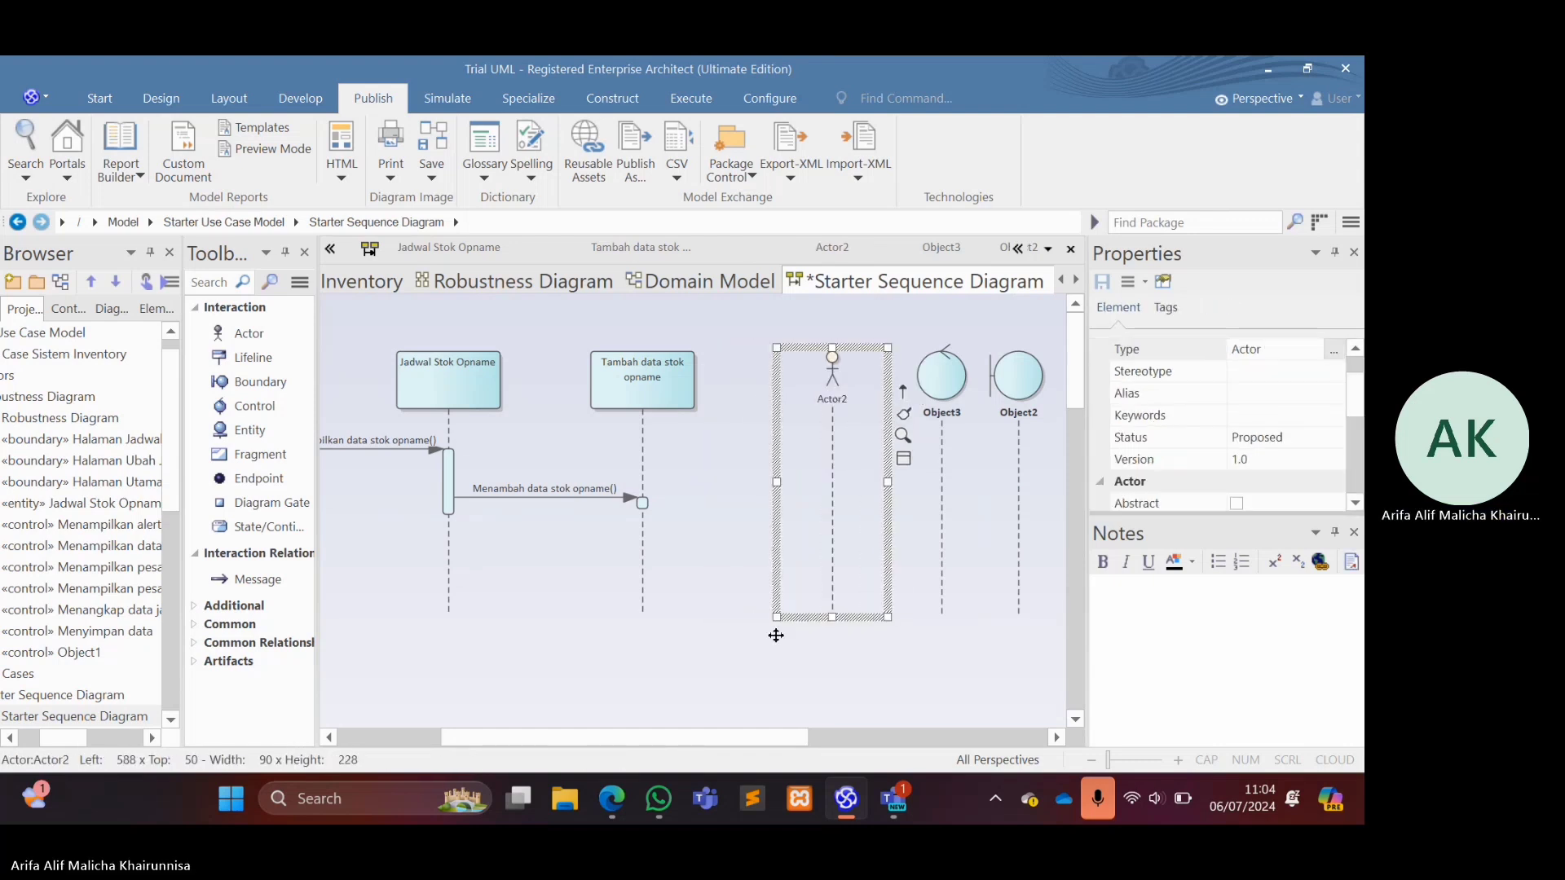
left_click_drag(748, 744, 849, 741)
left_click_drag(798, 381, 831, 378)
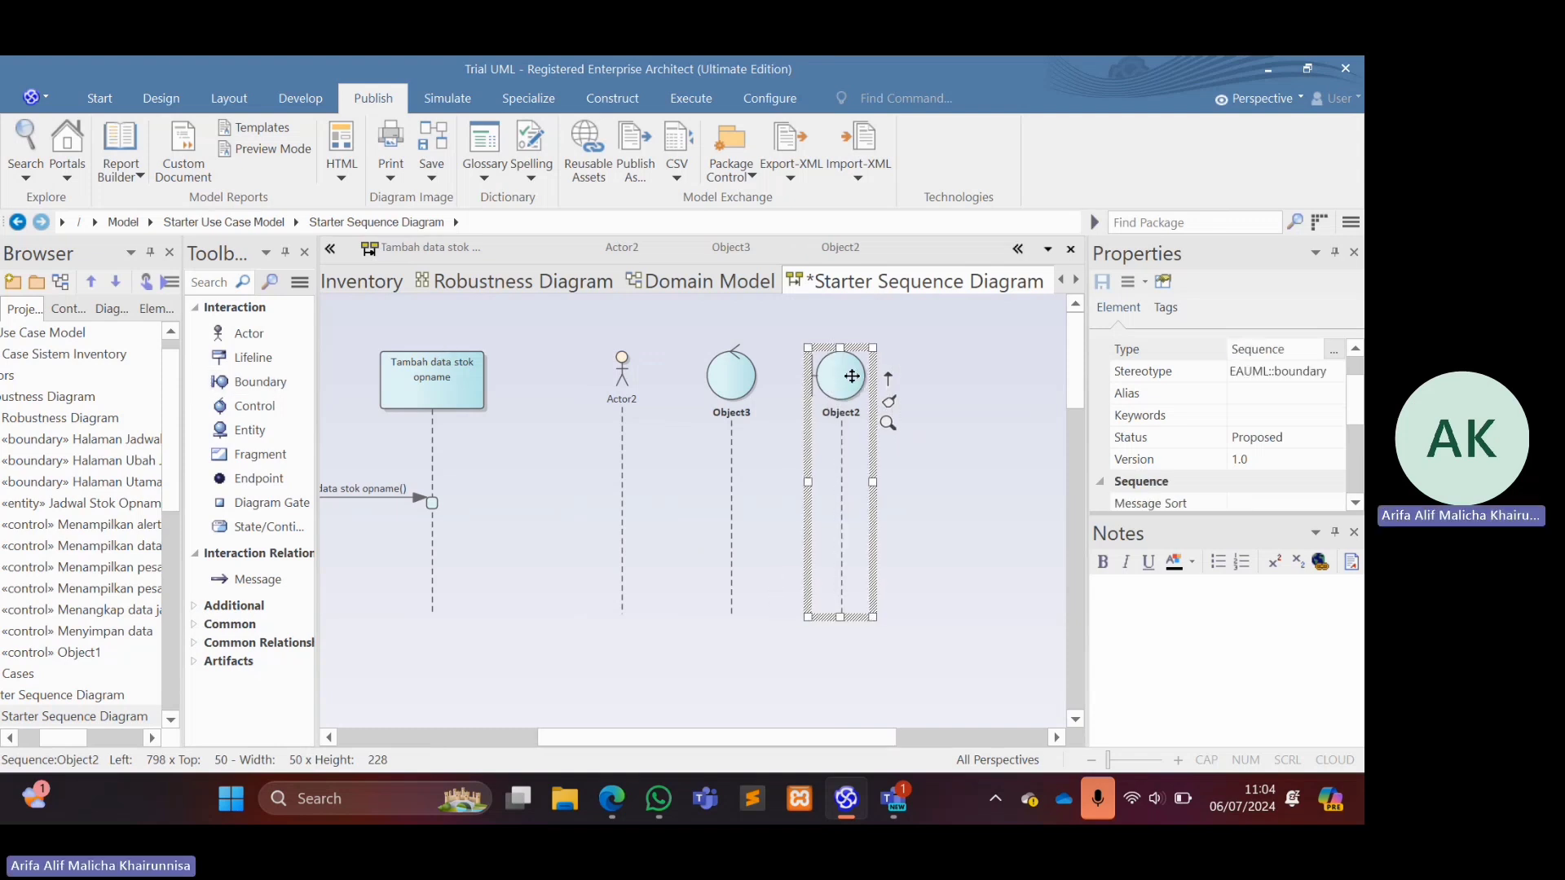
left_click_drag(697, 396, 942, 383)
left_click_drag(839, 365, 776, 369)
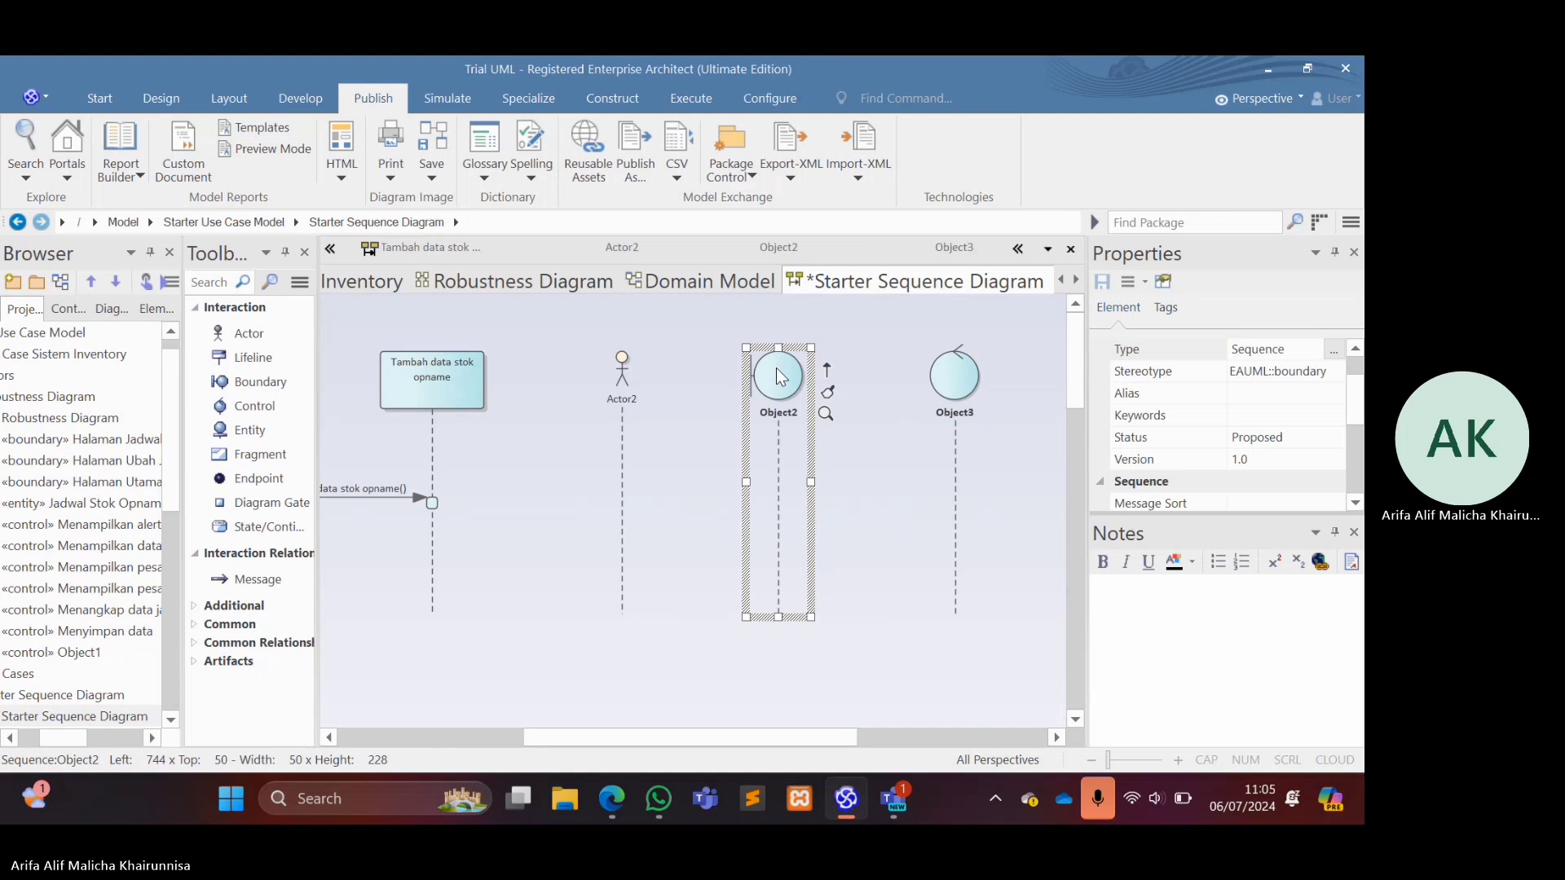
left_click_drag(963, 385, 919, 384)
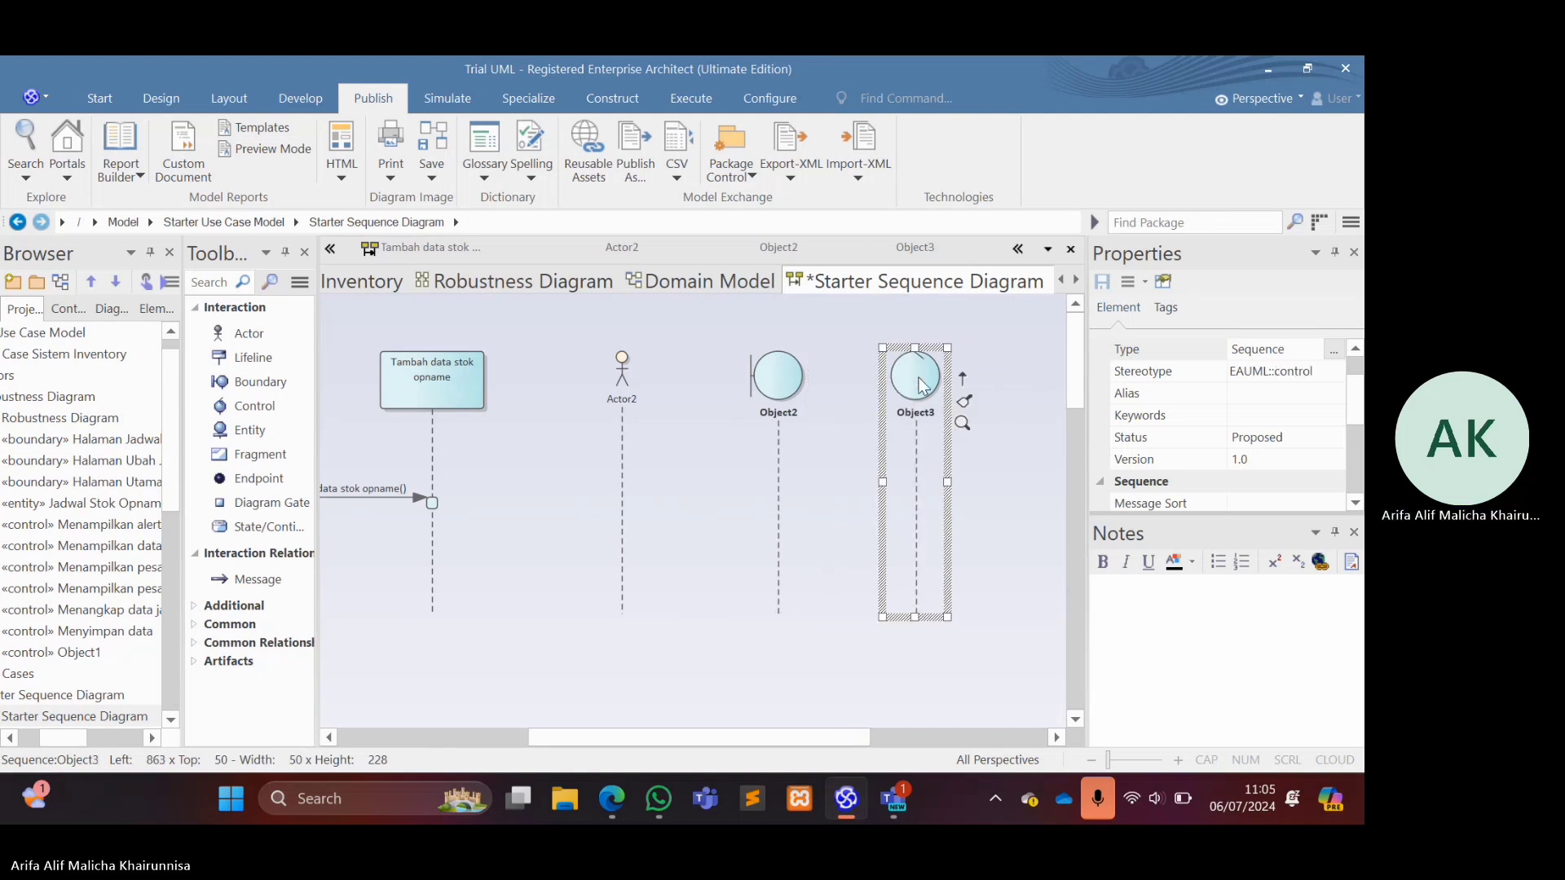
Add an entity lifeline to the right of the control lifeline Object3.
left_click(244, 433)
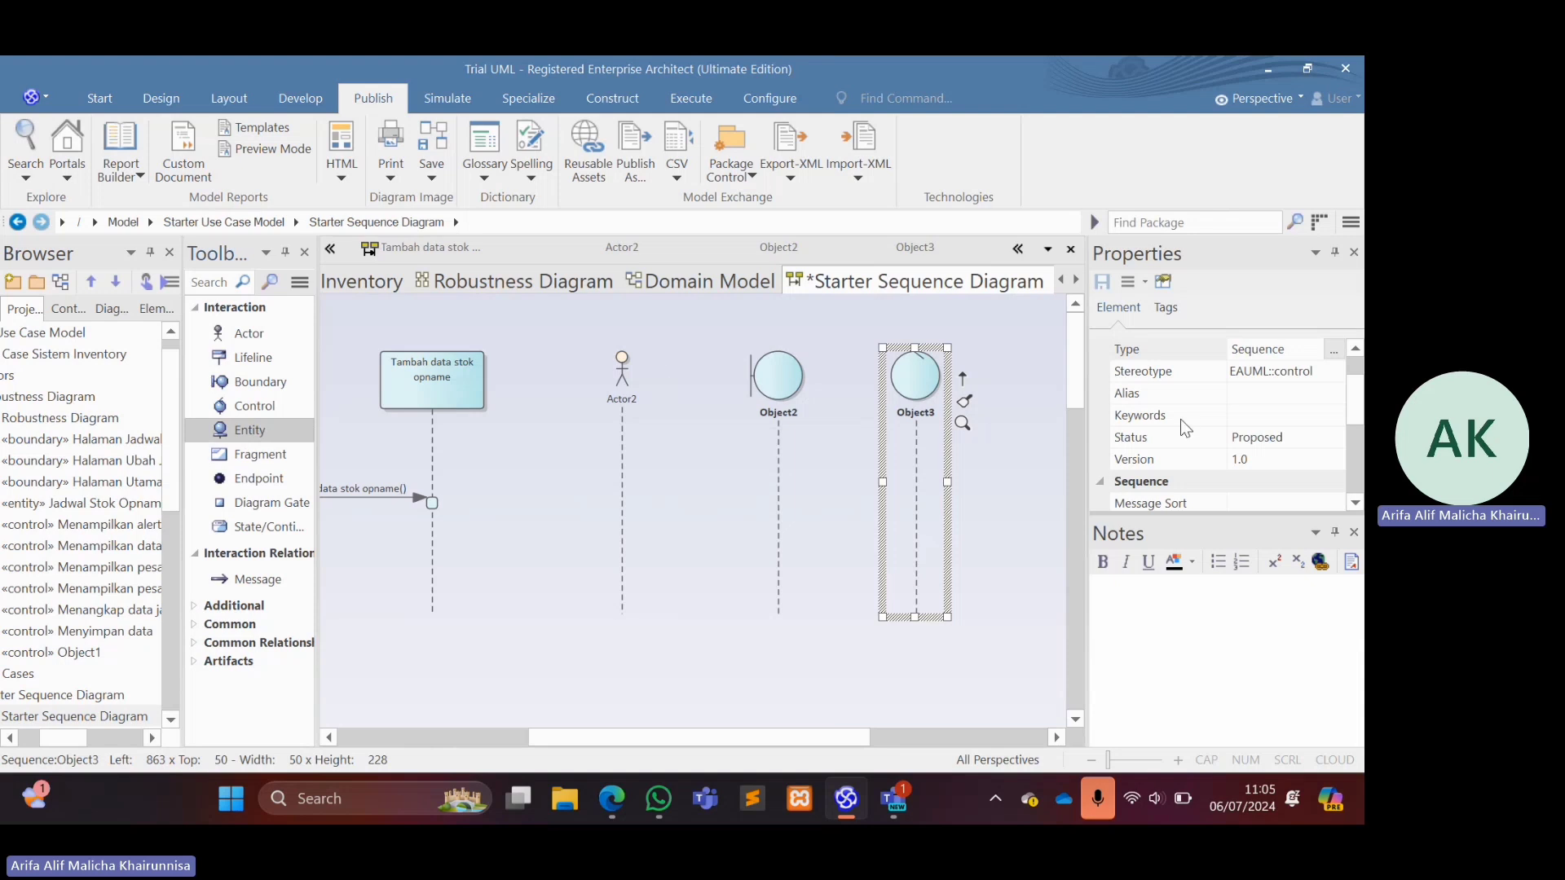
left_click(1025, 360)
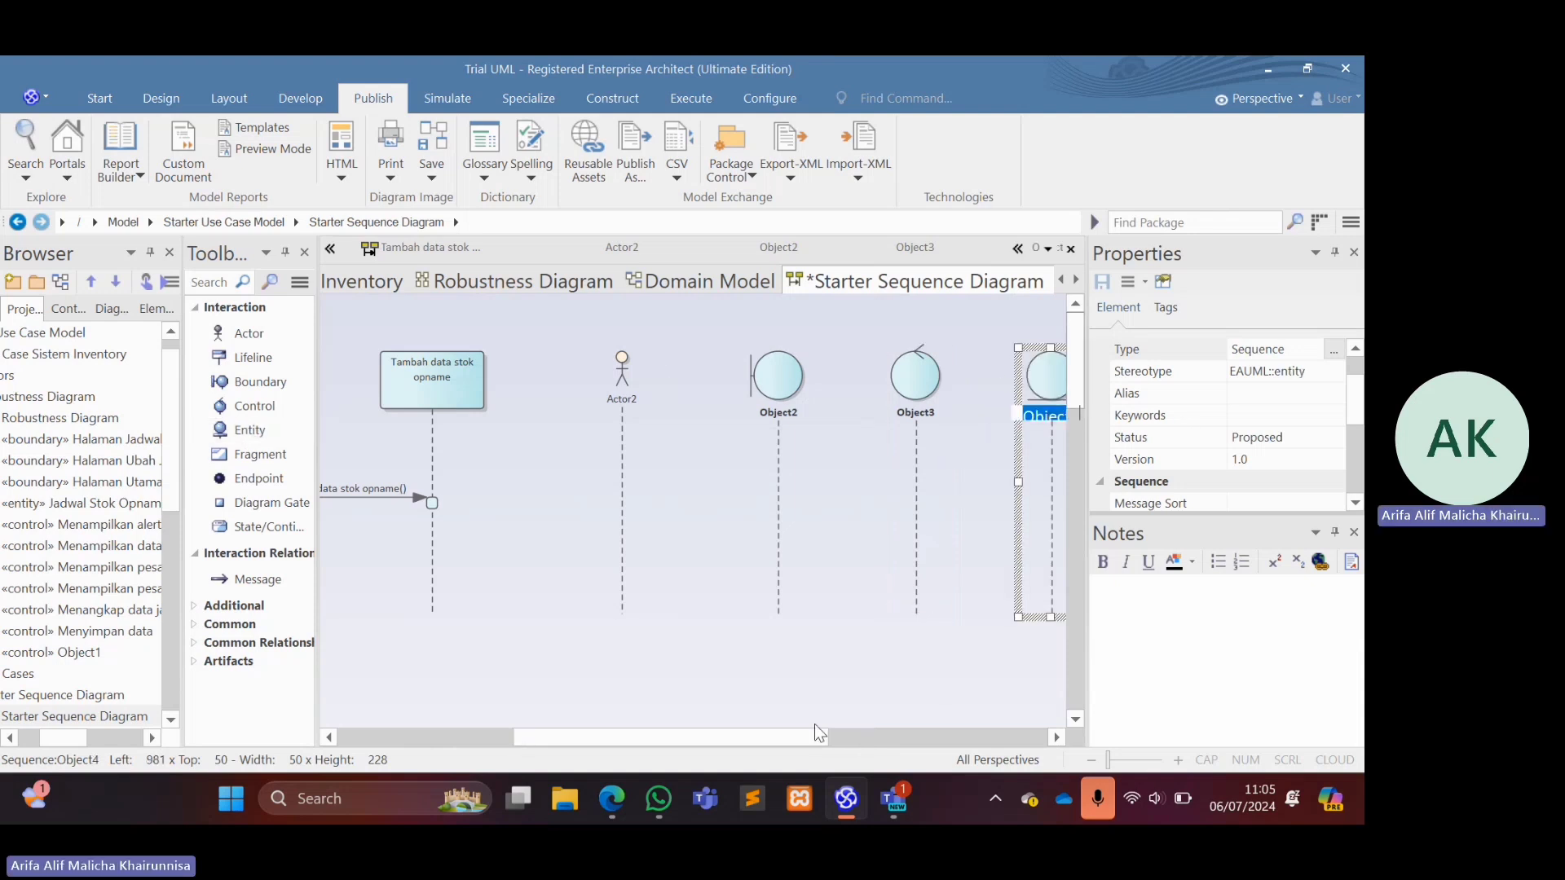
left_click_drag(814, 733, 864, 733)
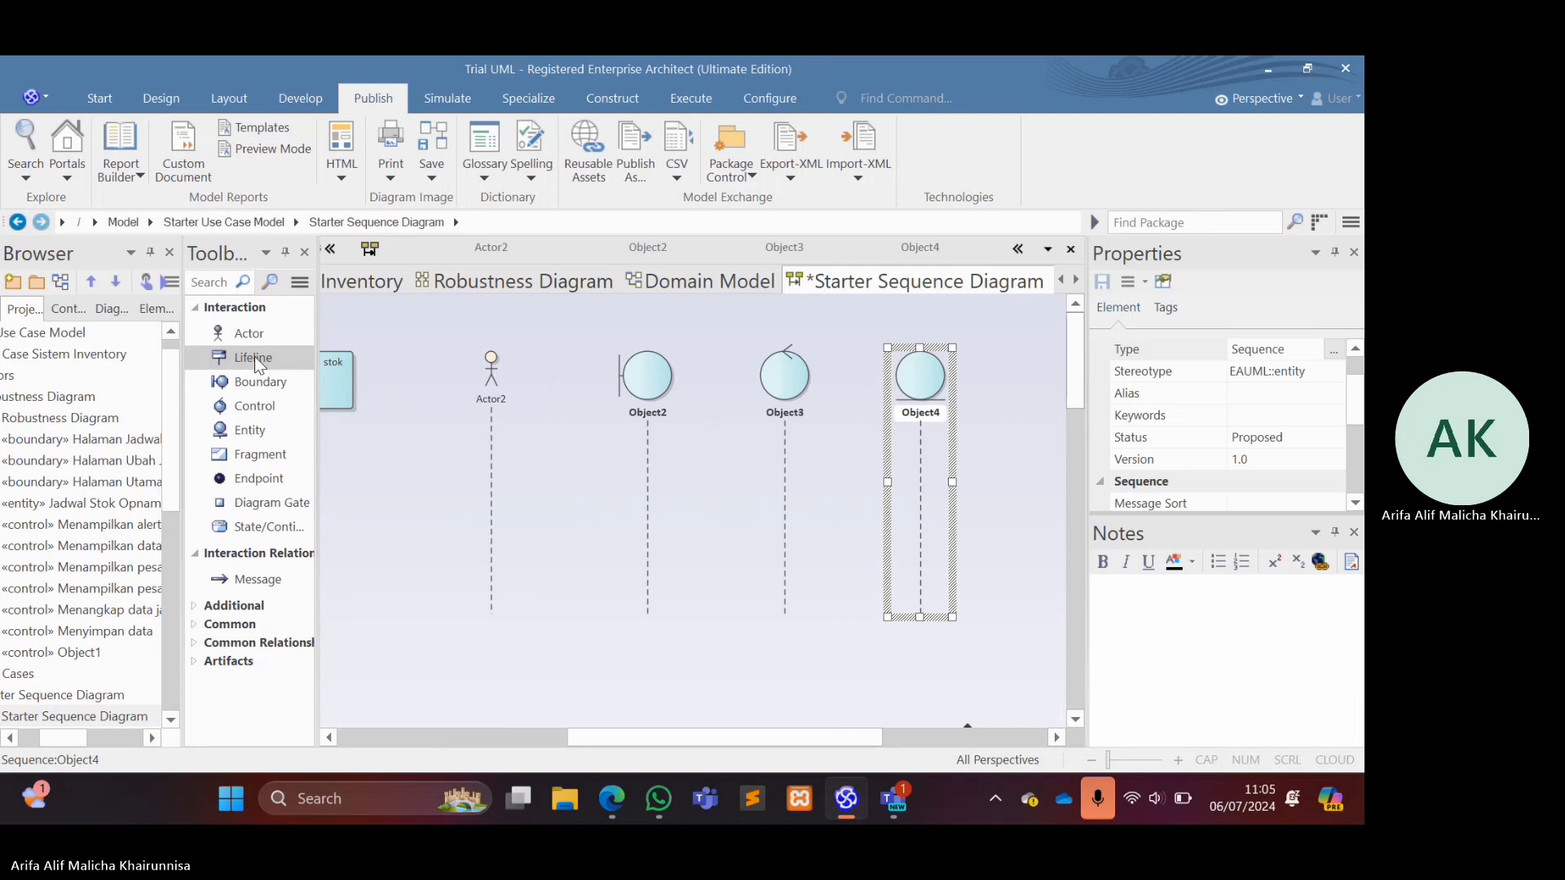
Rename the Actor2 lifeline as Kepala Bidang.
left_click(500, 391)
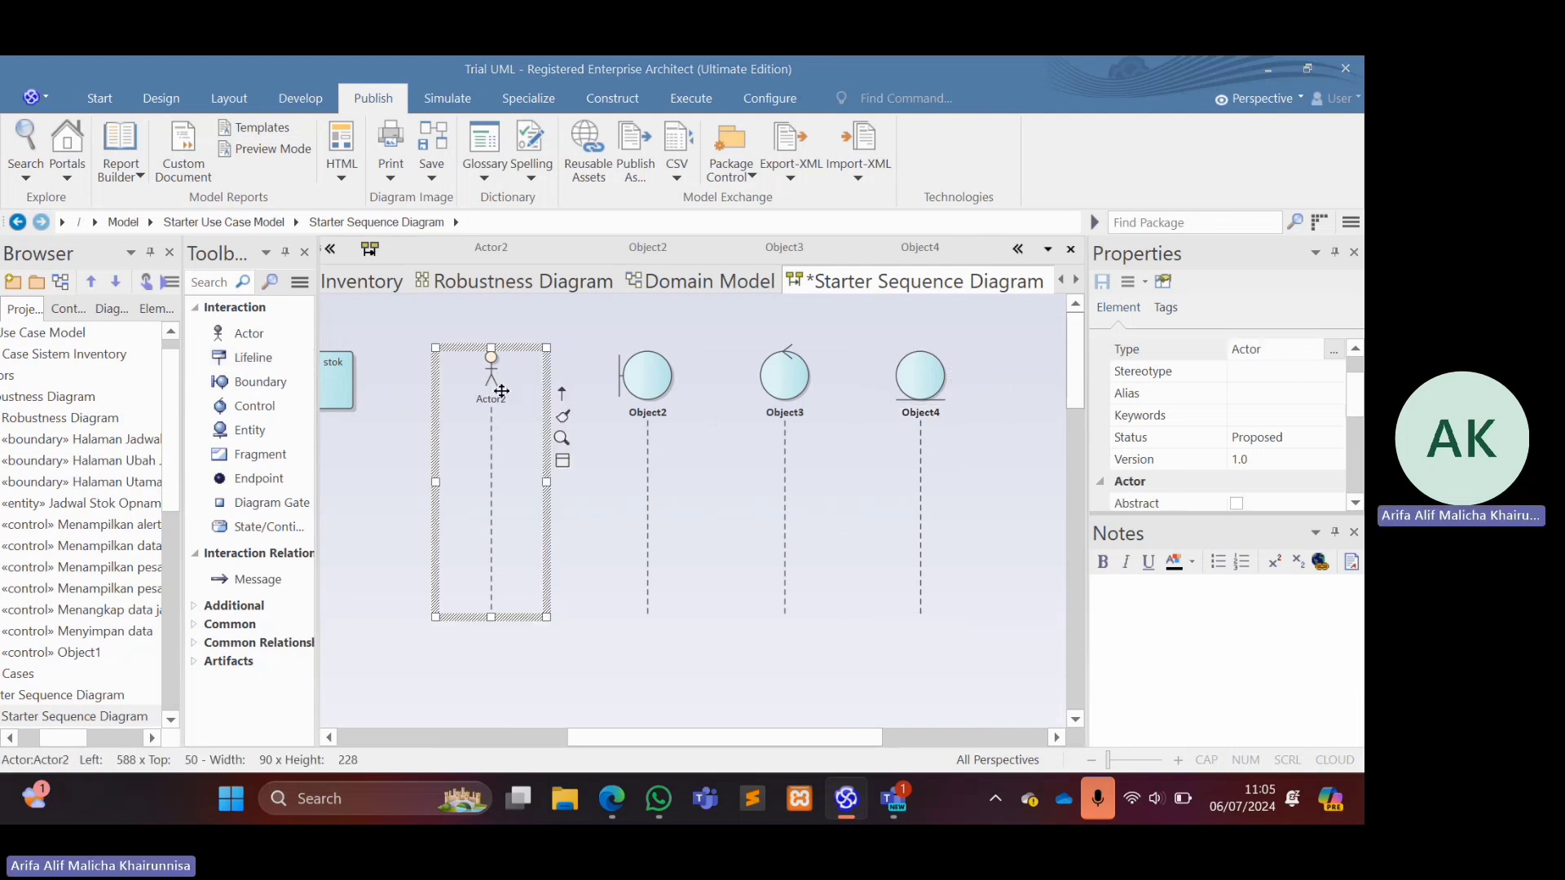
double_click(500, 391)
type("K")
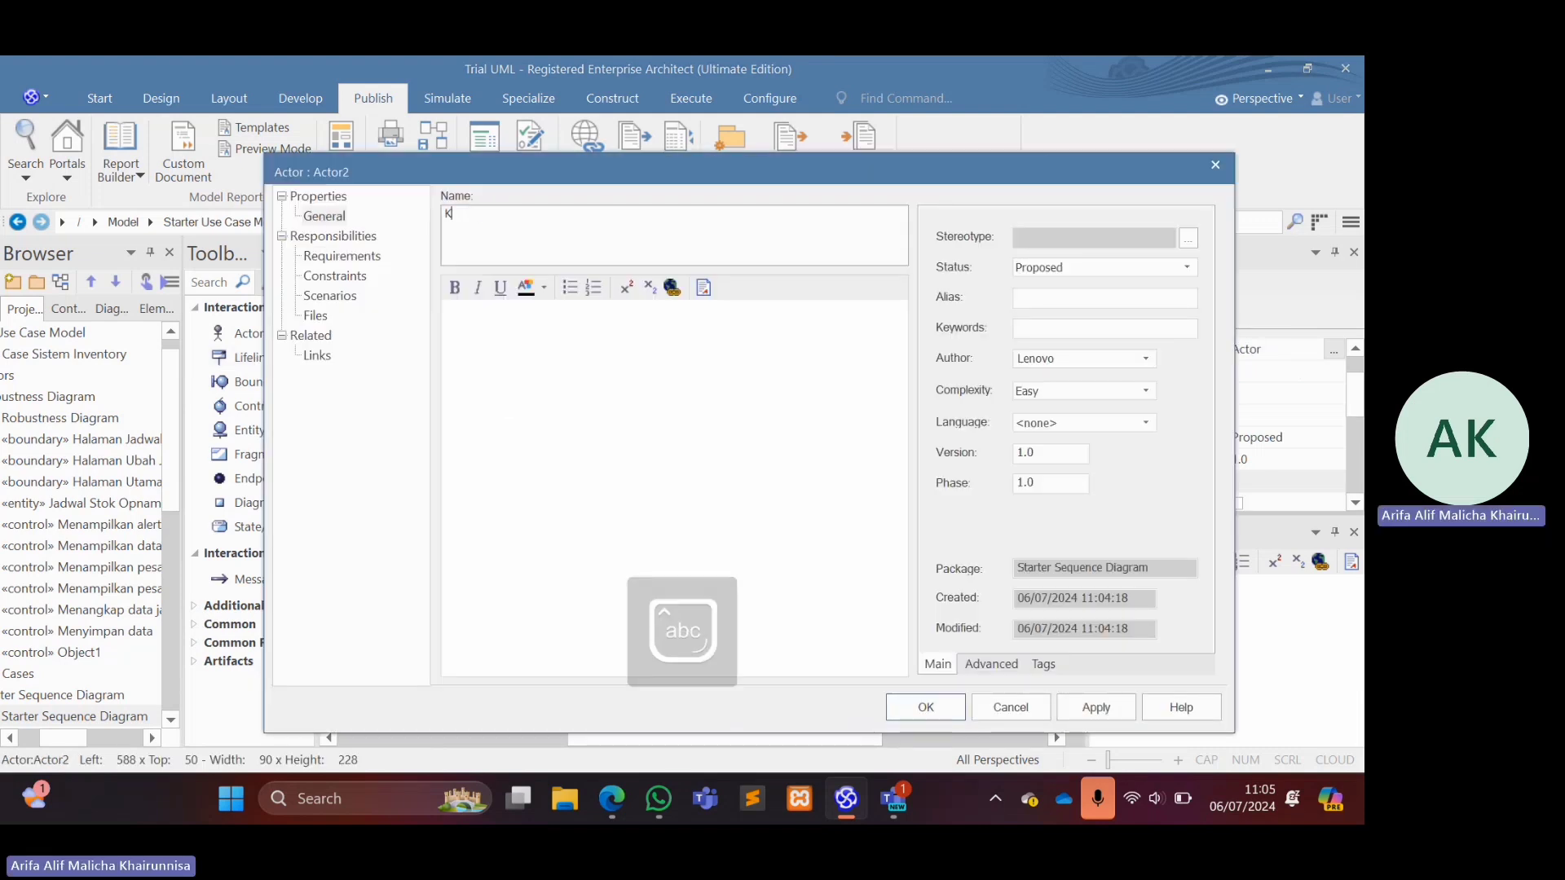
type("epala Biad")
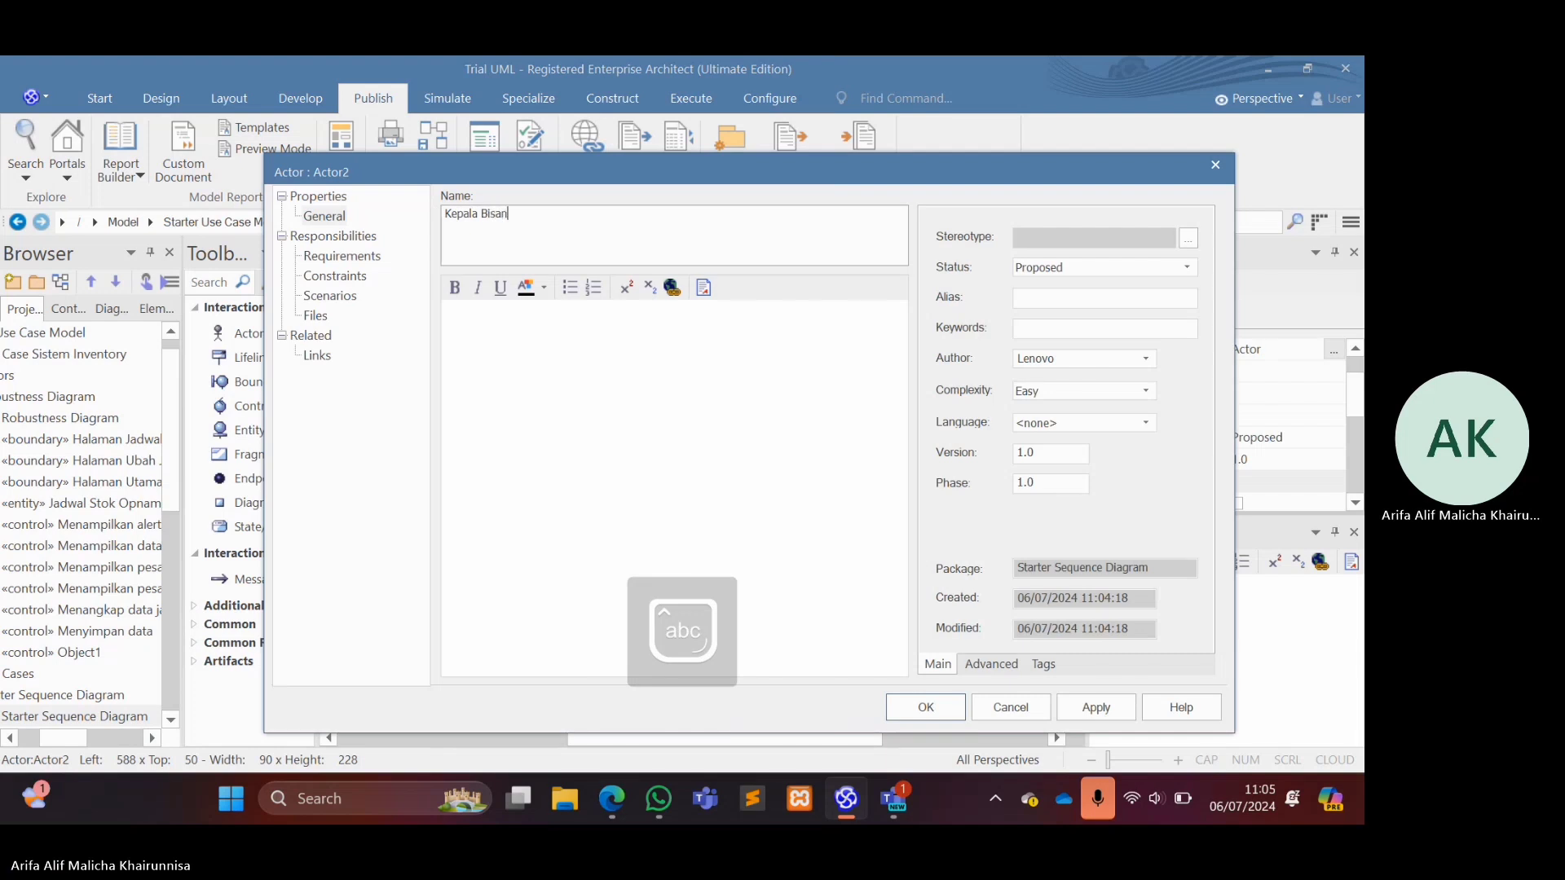
key("BackSpace")
key("BackSpace")
key("Return")
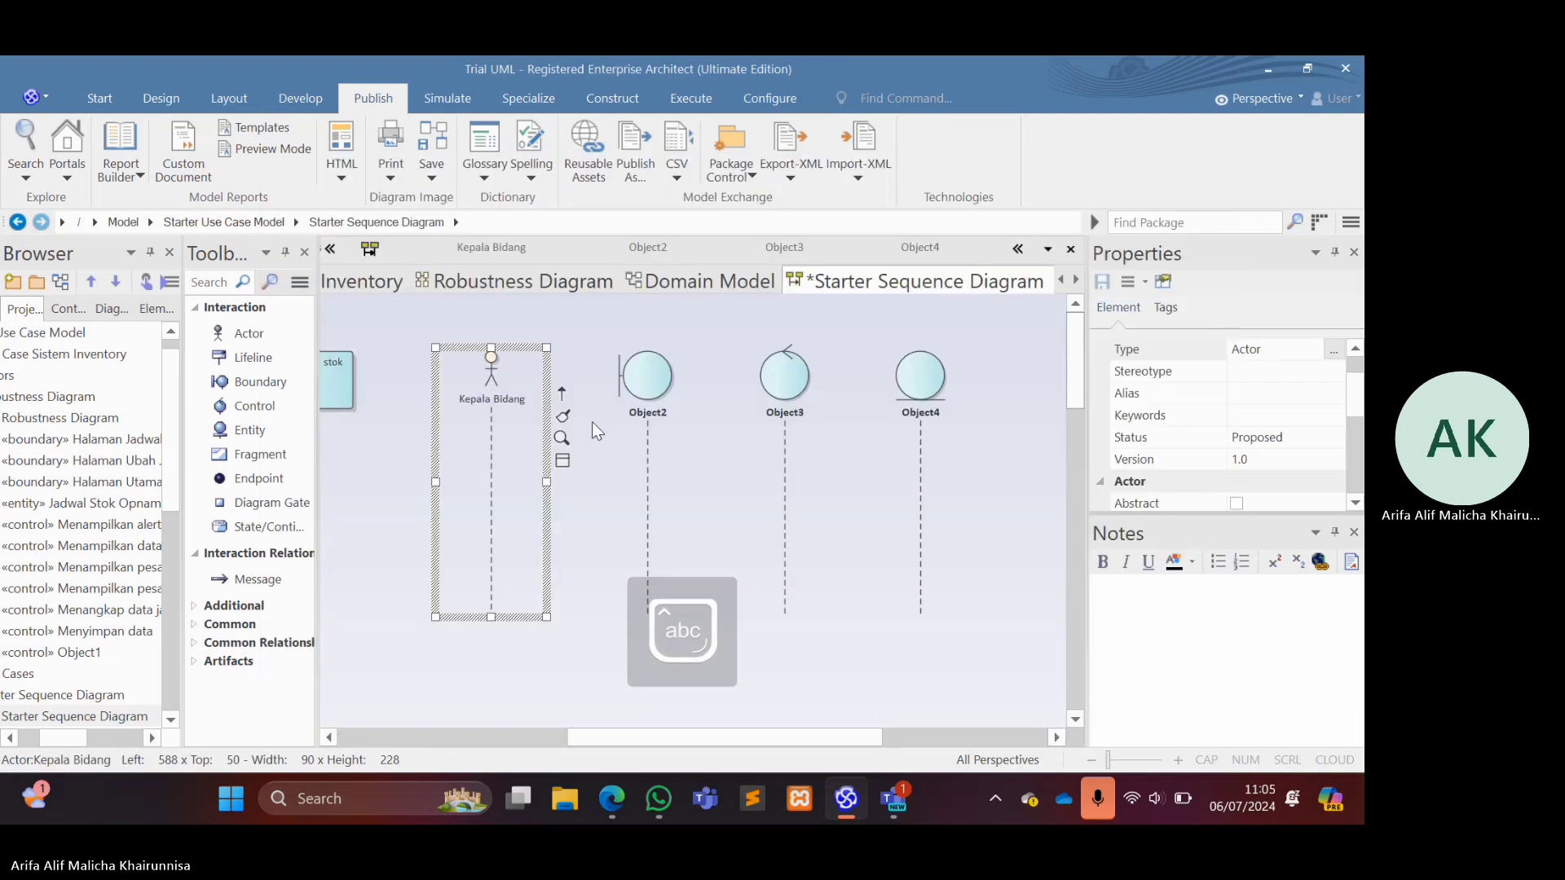
Rename the boundary lifeline Object2 as Halaman Jadwal Stok Opname.
left_click(642, 397)
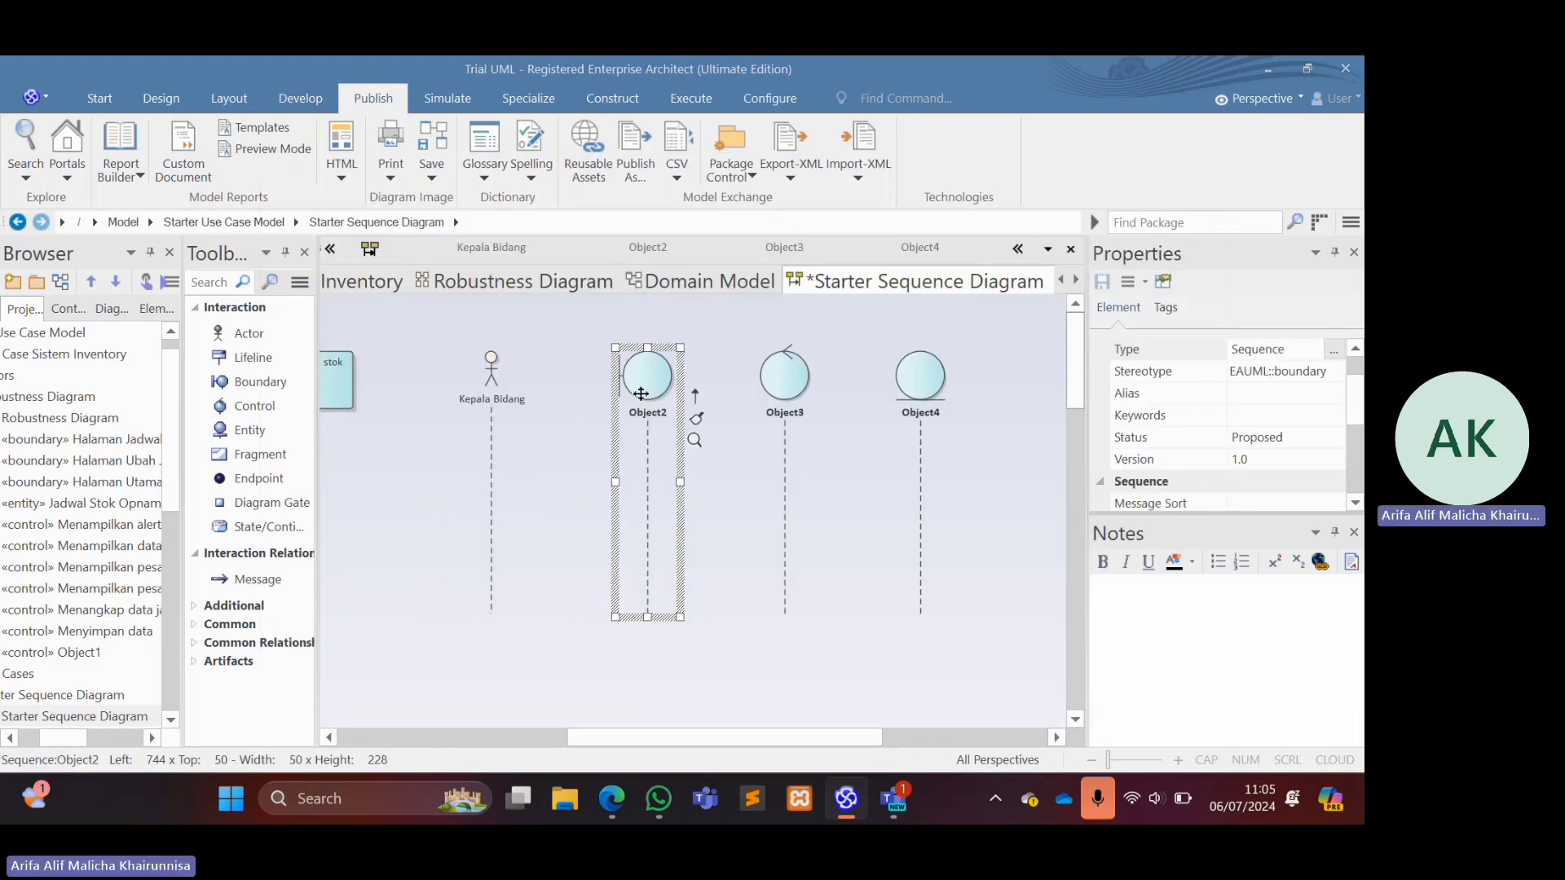
double_click(642, 395)
type("Halaman ")
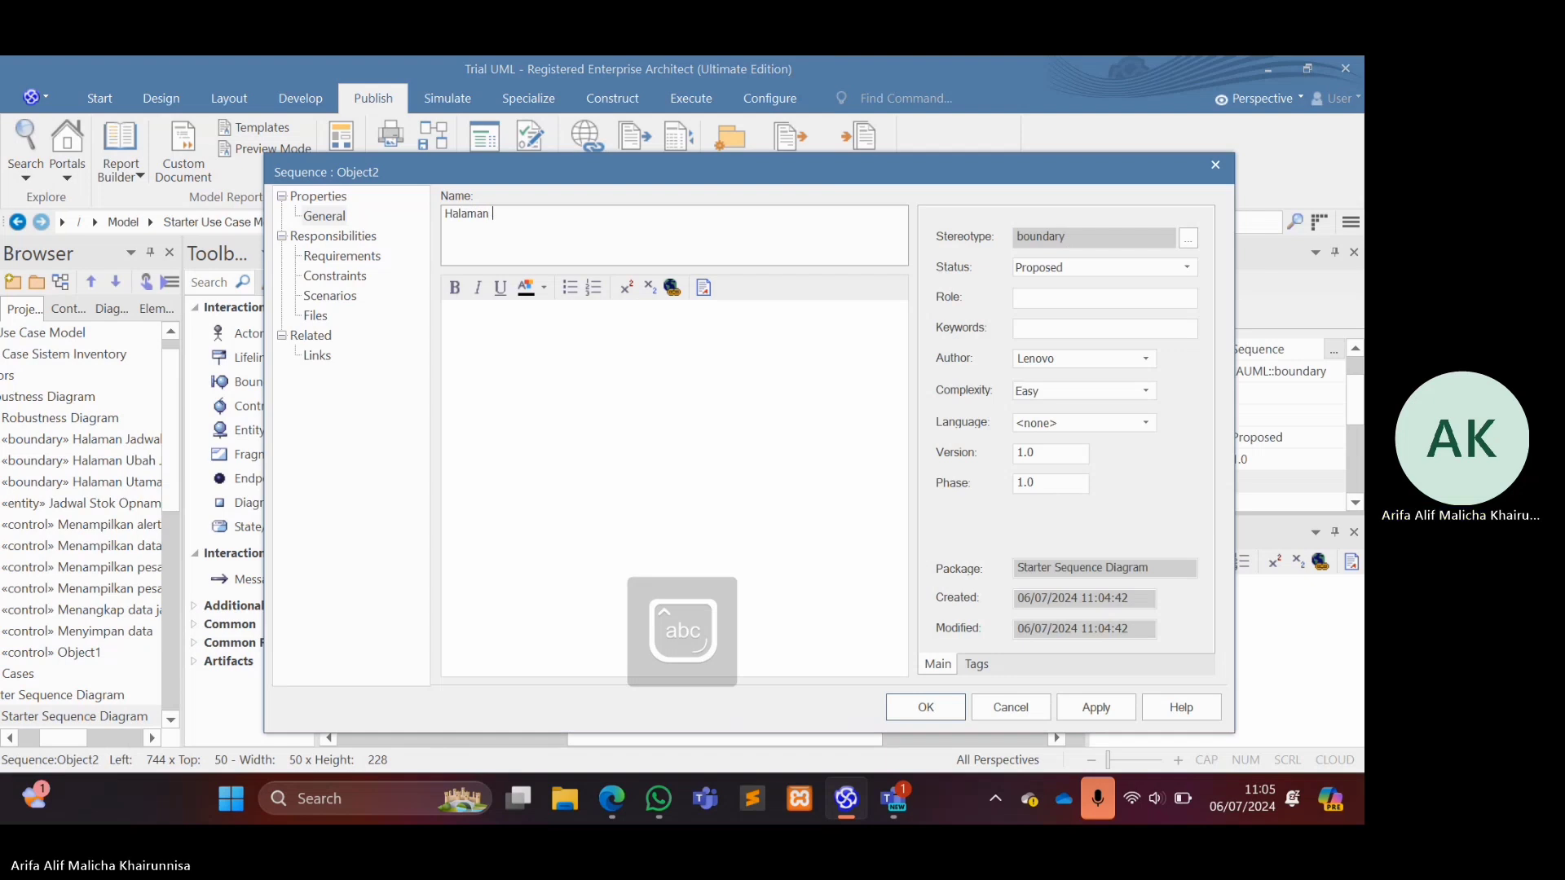
type("Jadwal Sto")
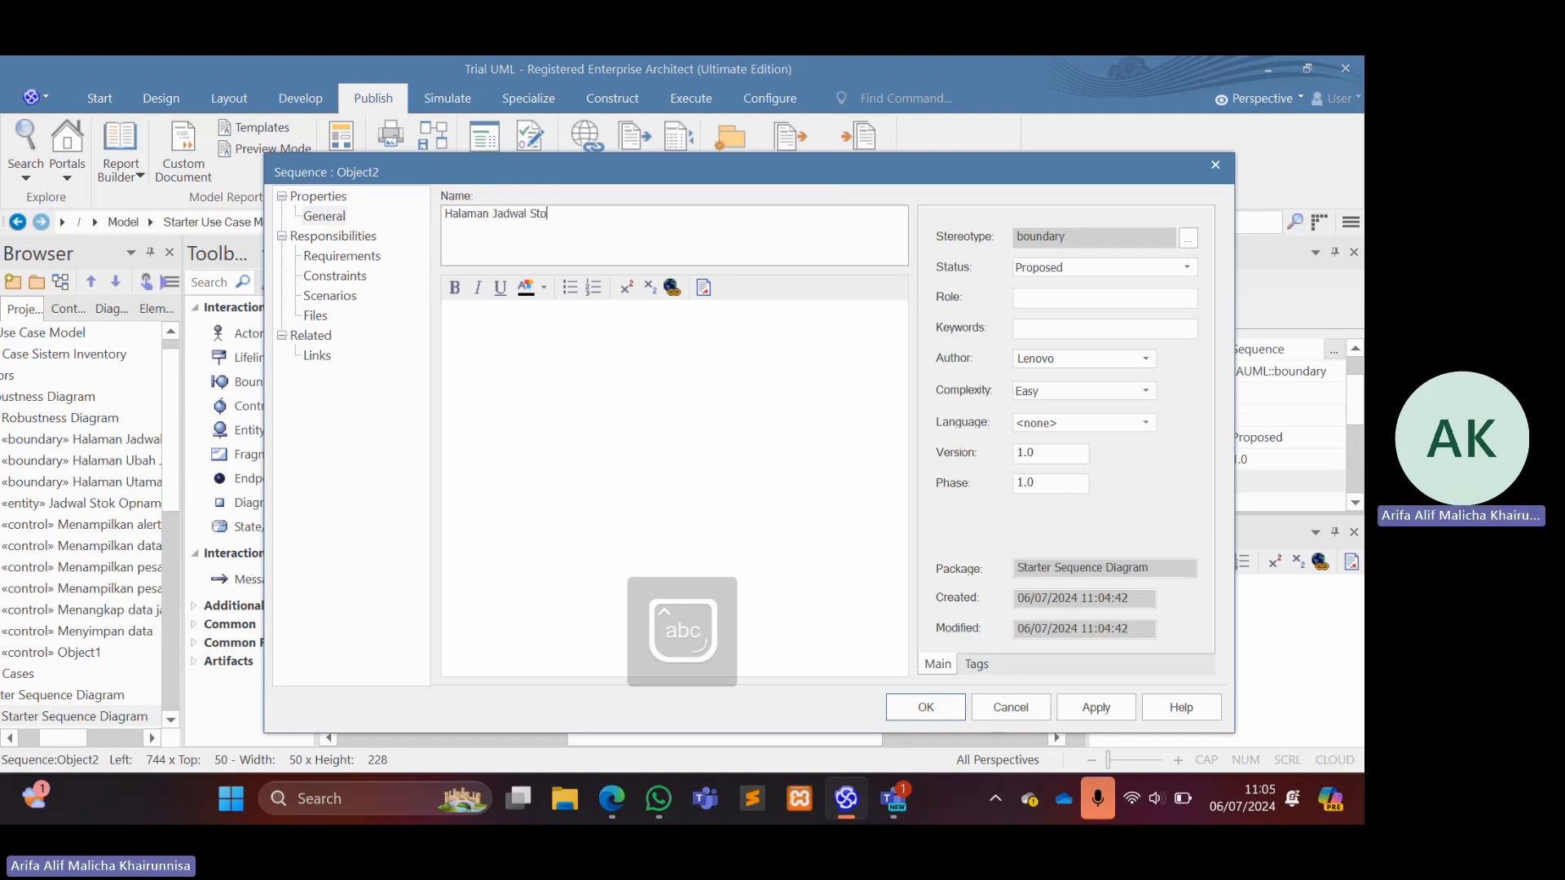
type("k Opname")
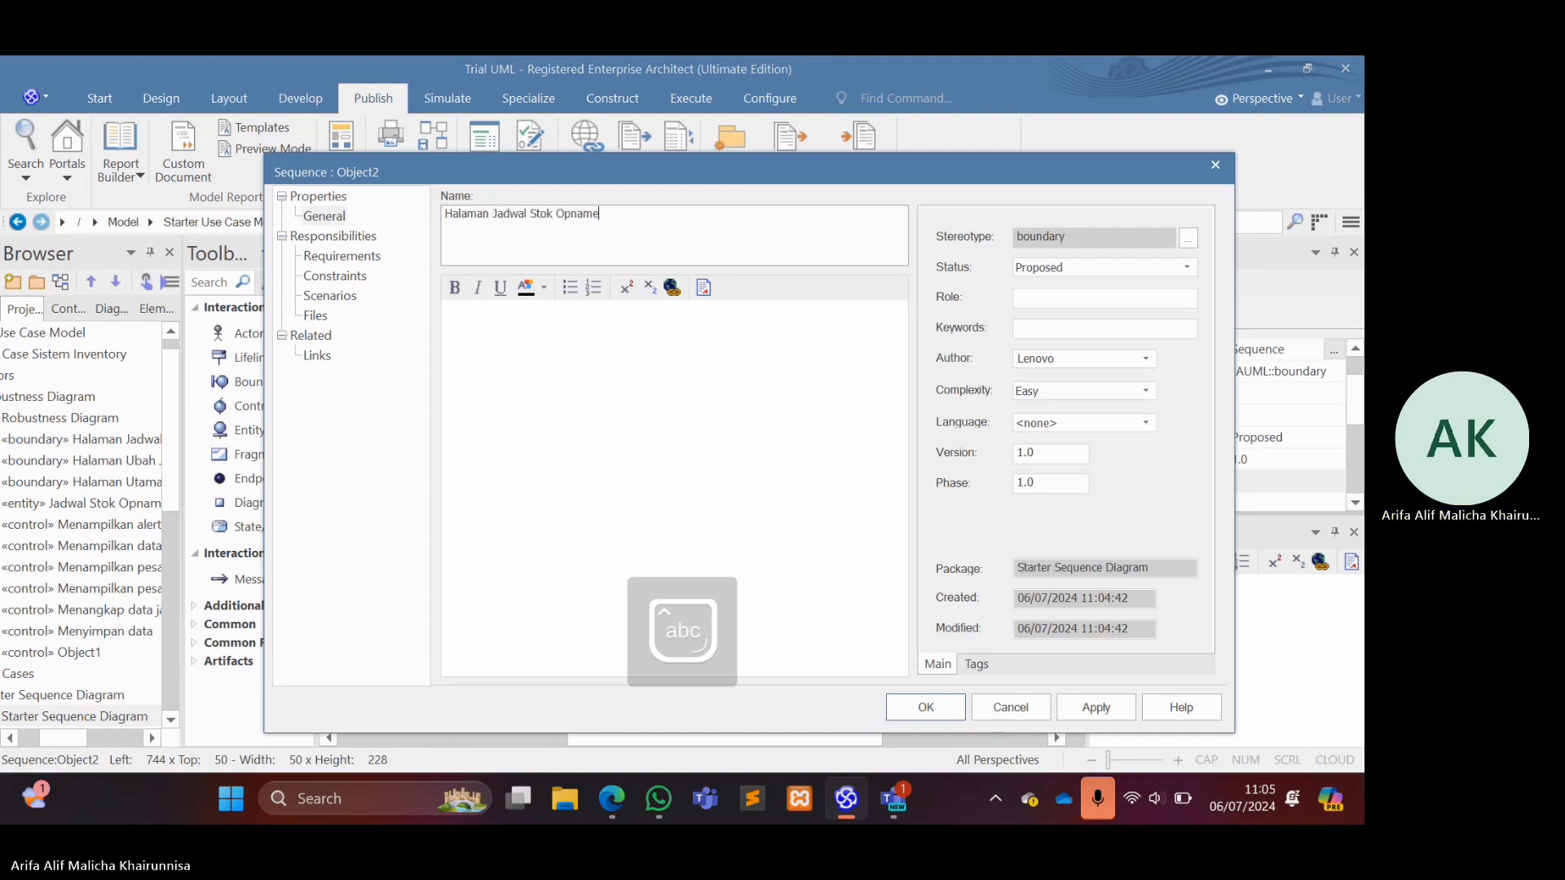
key("Return")
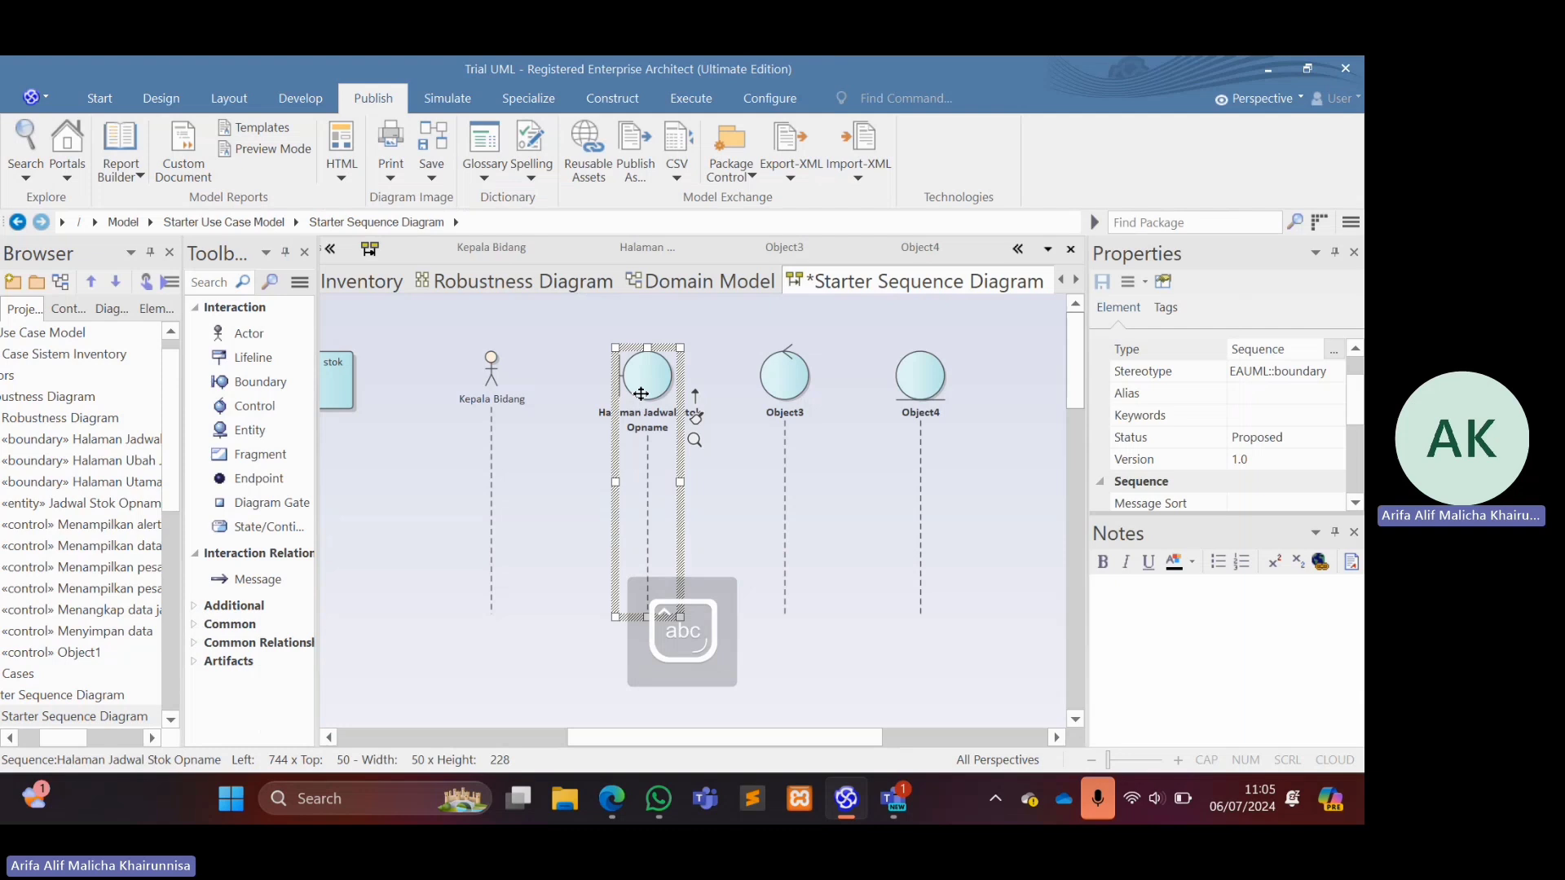
Rename the control lifeline Object3 as KBJadwalController.
left_click(789, 397)
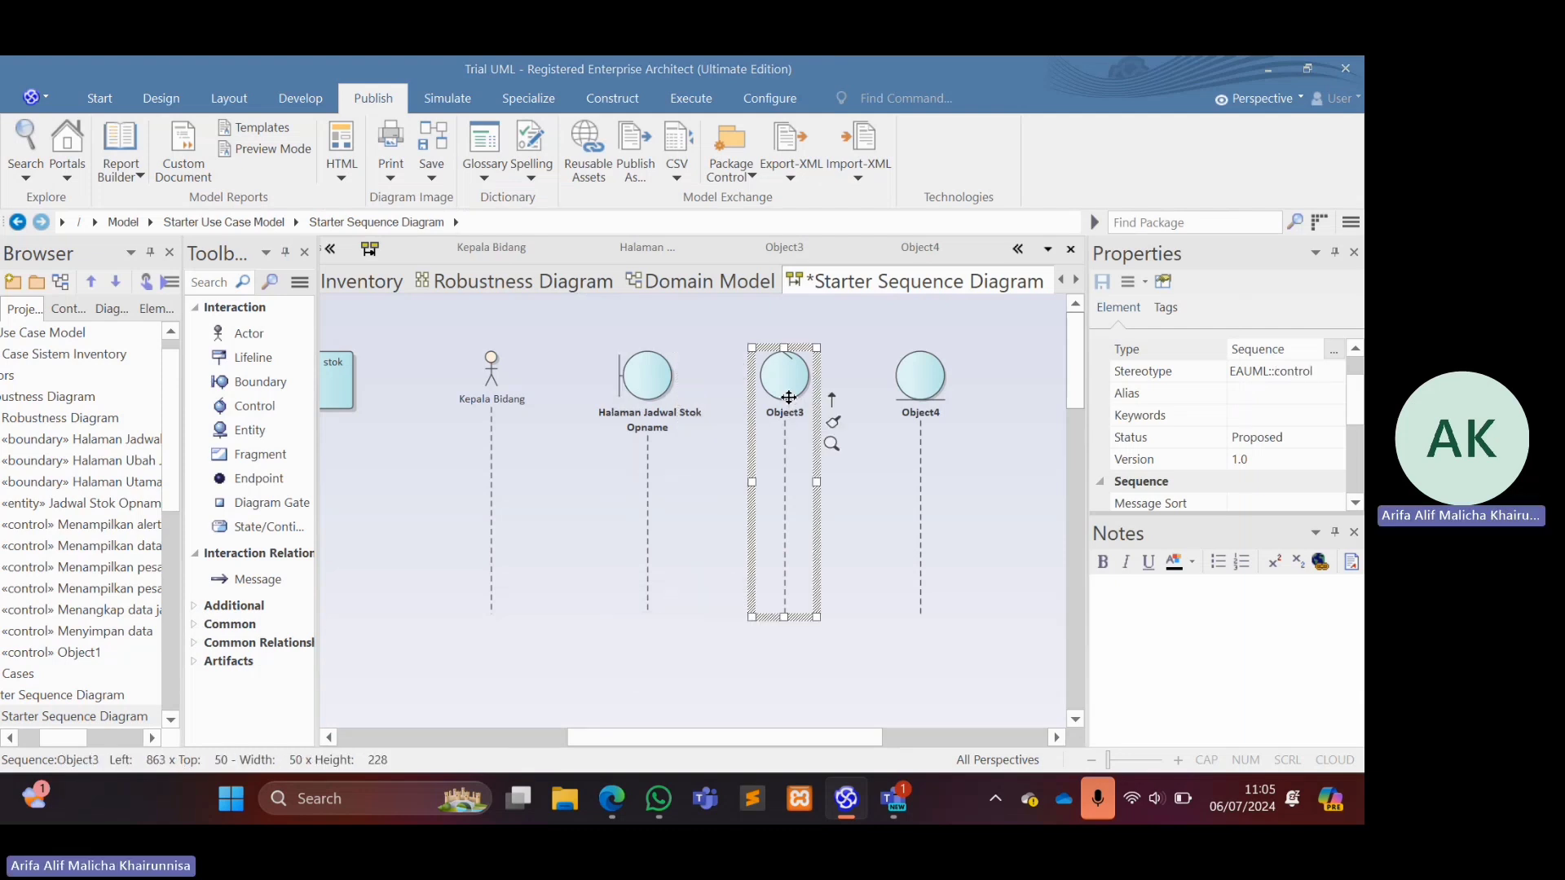
double_click(789, 398)
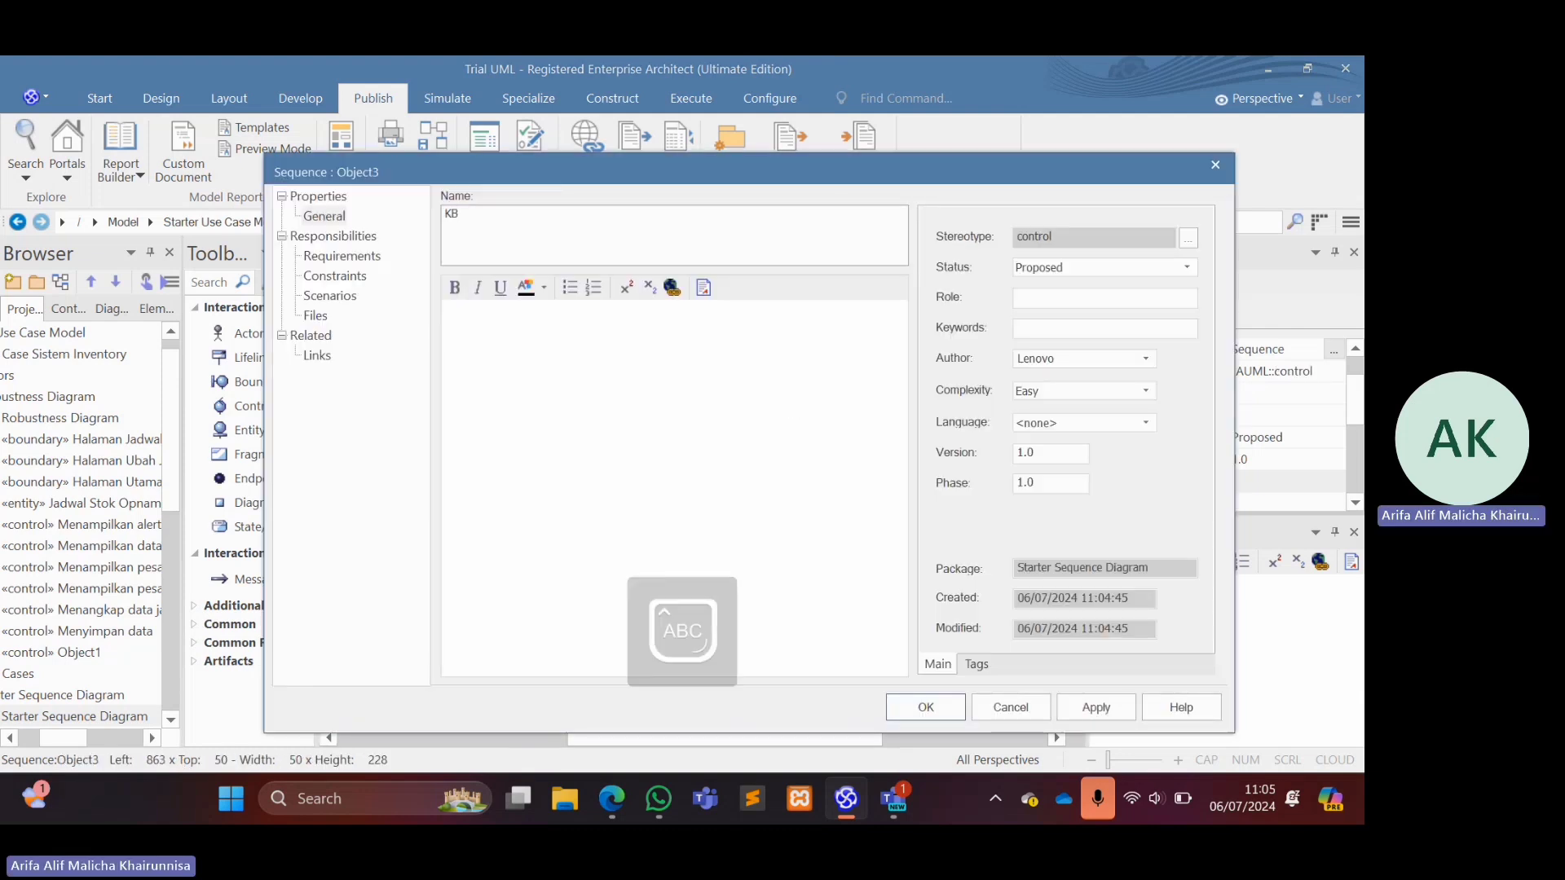
type("JadwalC")
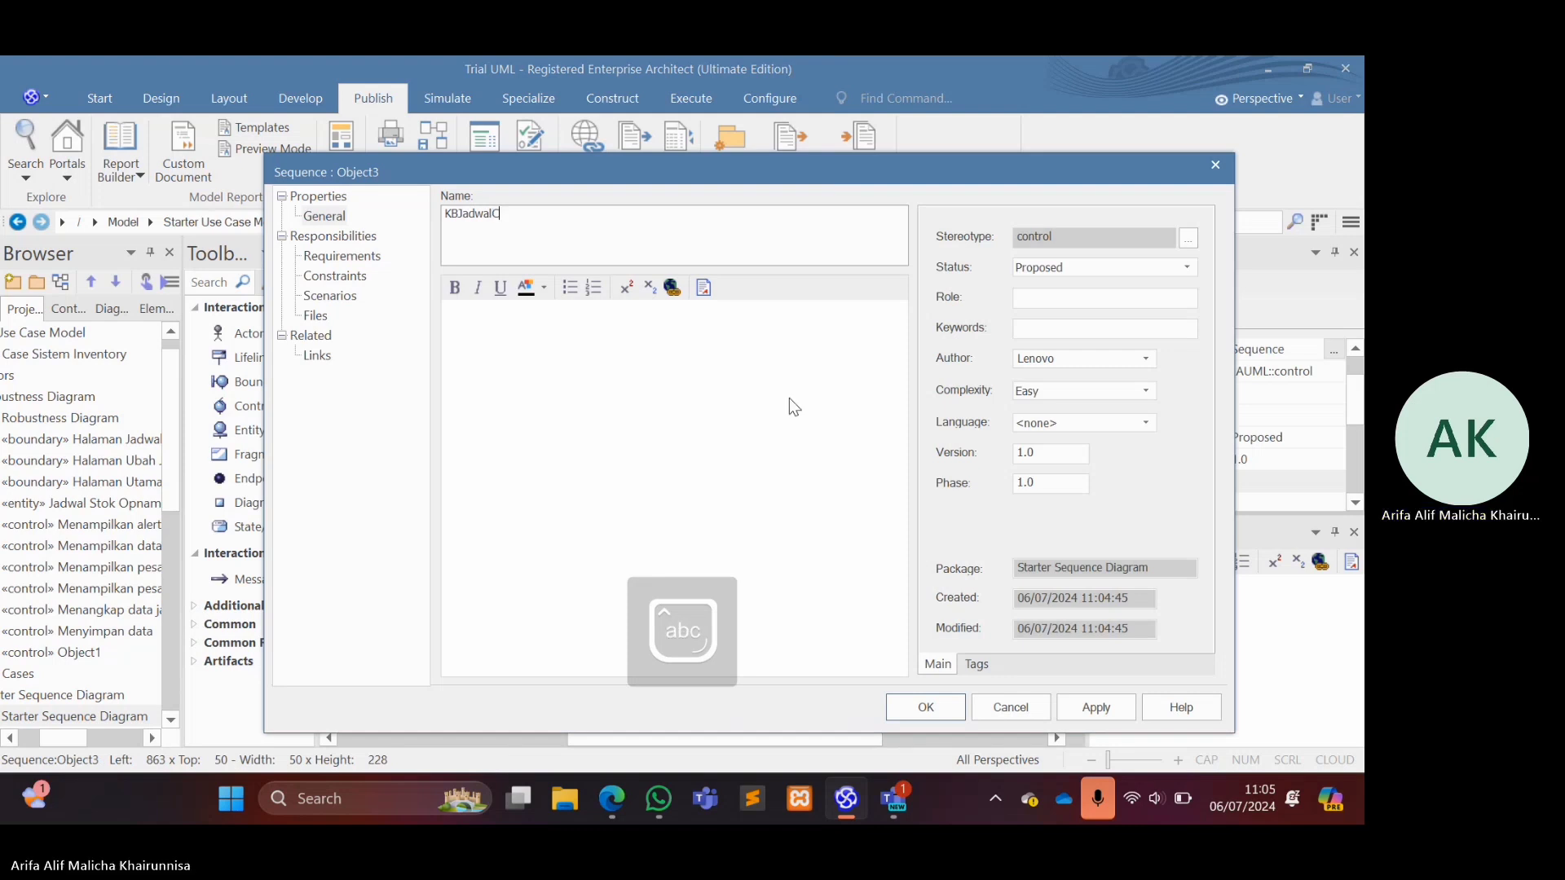
type("ont")
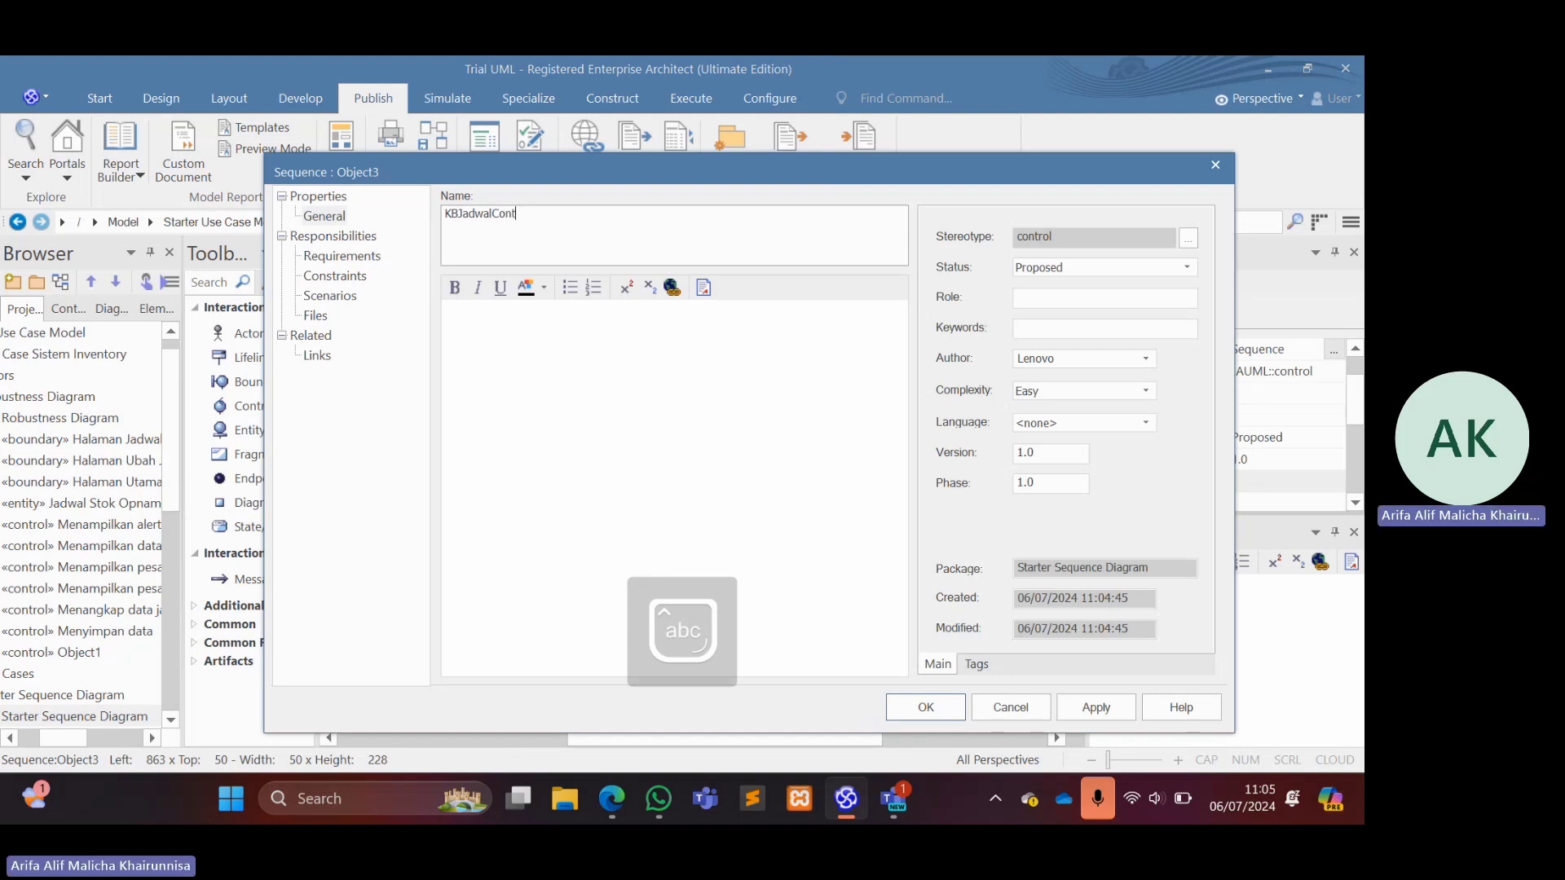
type("rollwe")
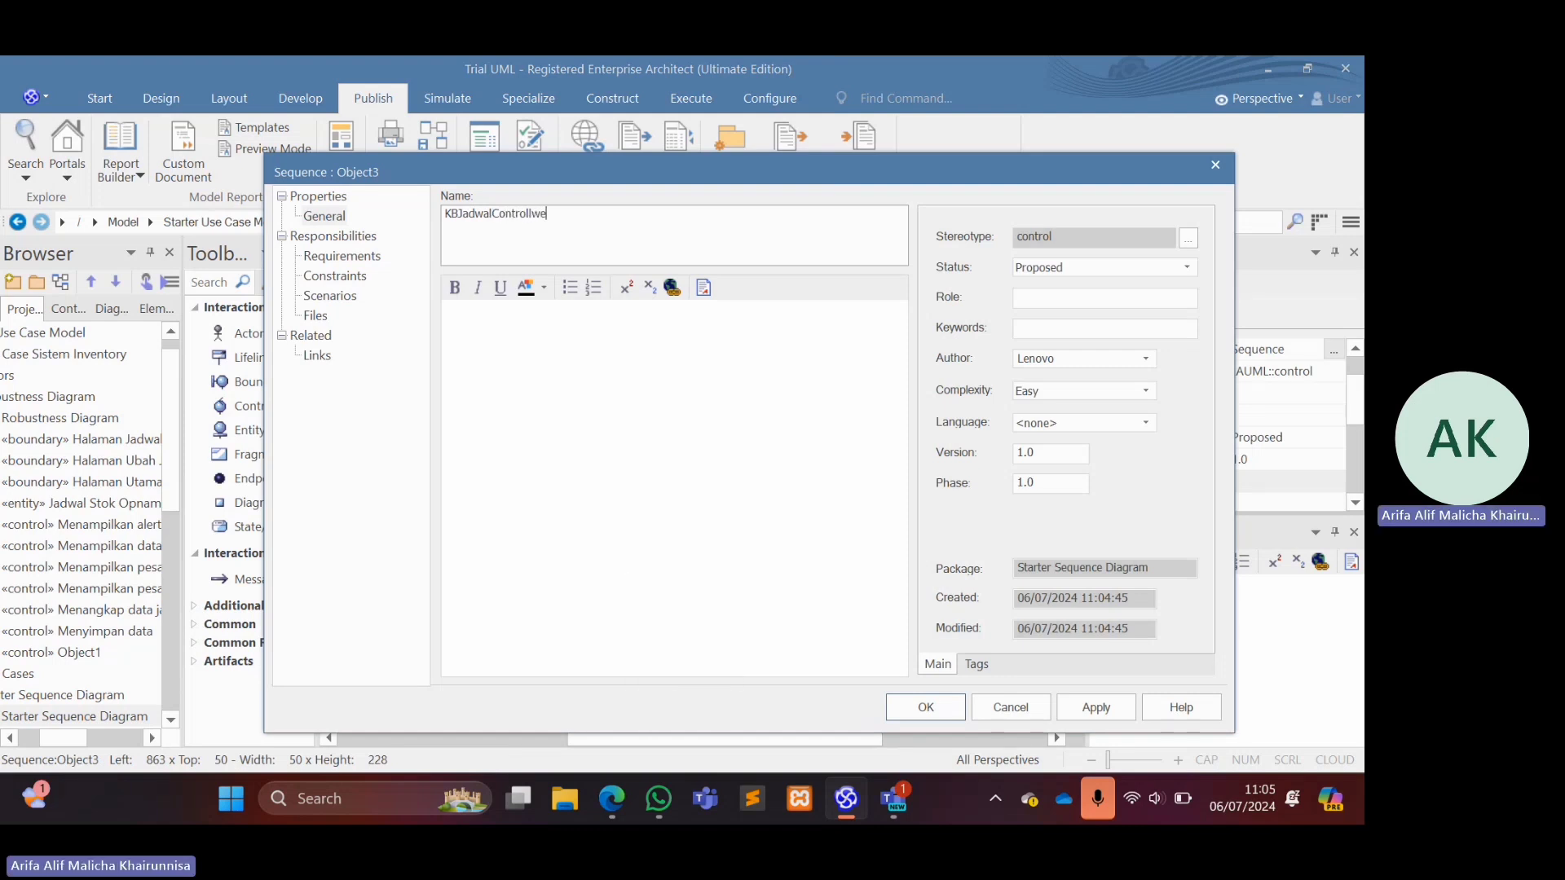
key("BackSpace")
key("BackSpace")
type("er")
key("Return")
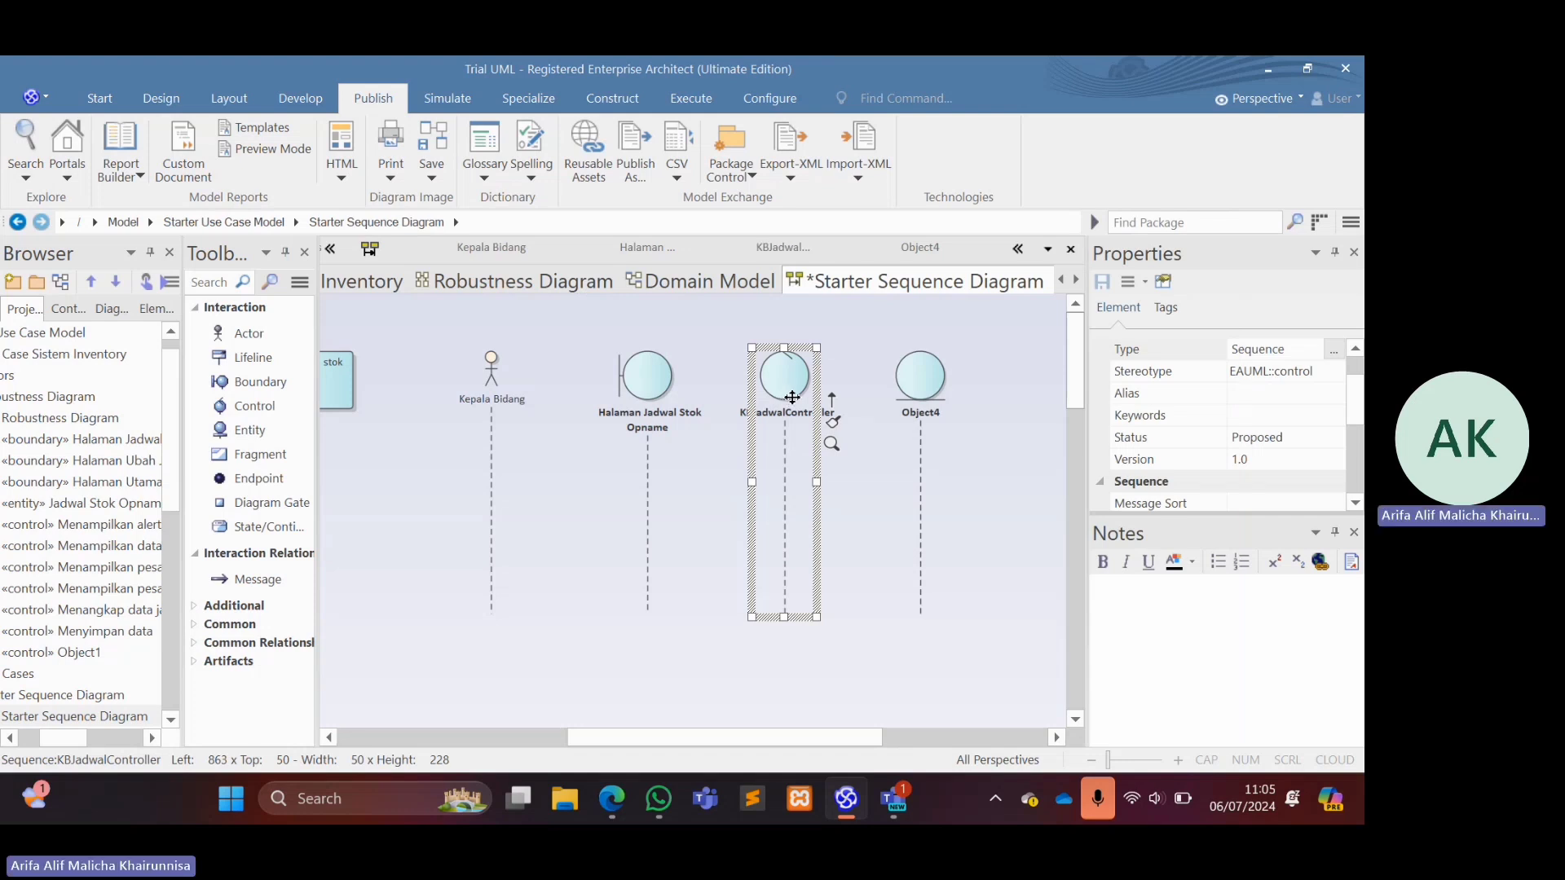
Rename the entity lifeline Object4 as Jadwal Stok Opname.
left_click(927, 394)
double_click(927, 394)
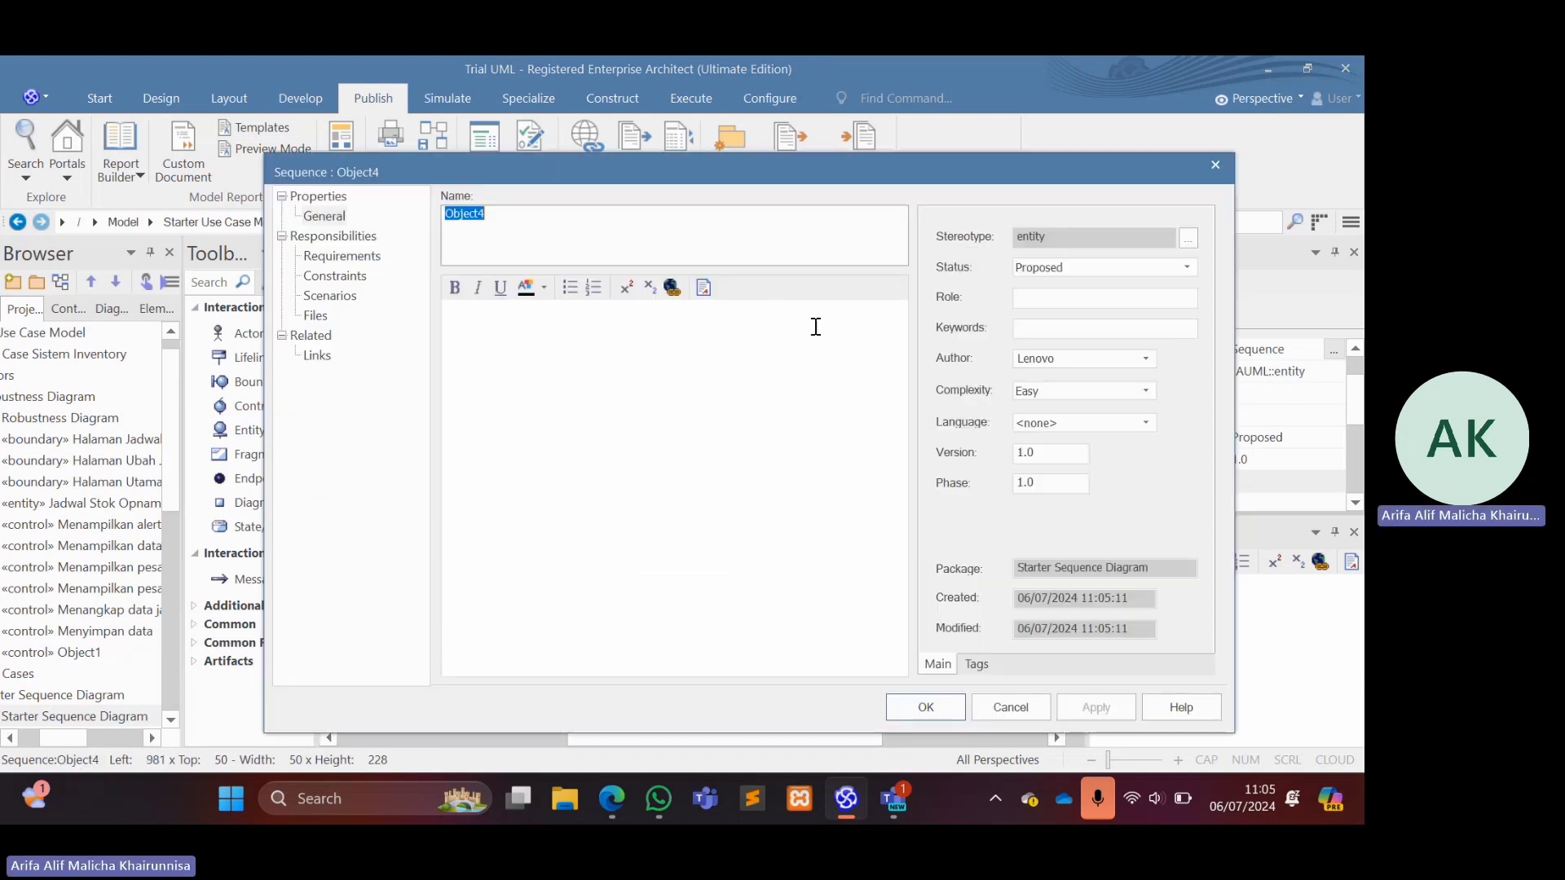
type("Jadwal St")
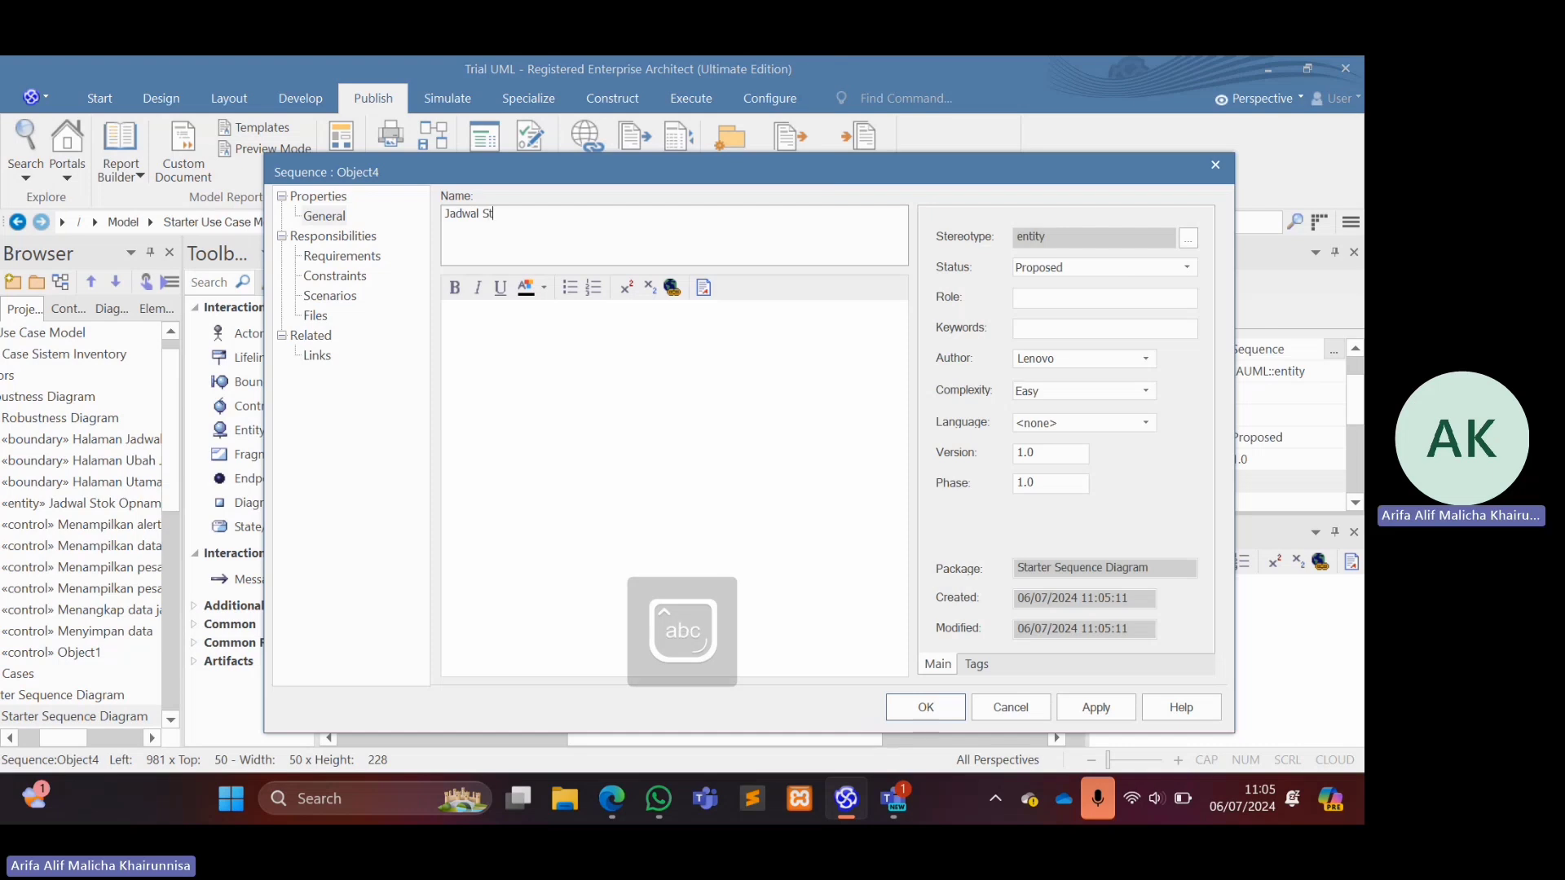
type("ok Opname")
key("Return")
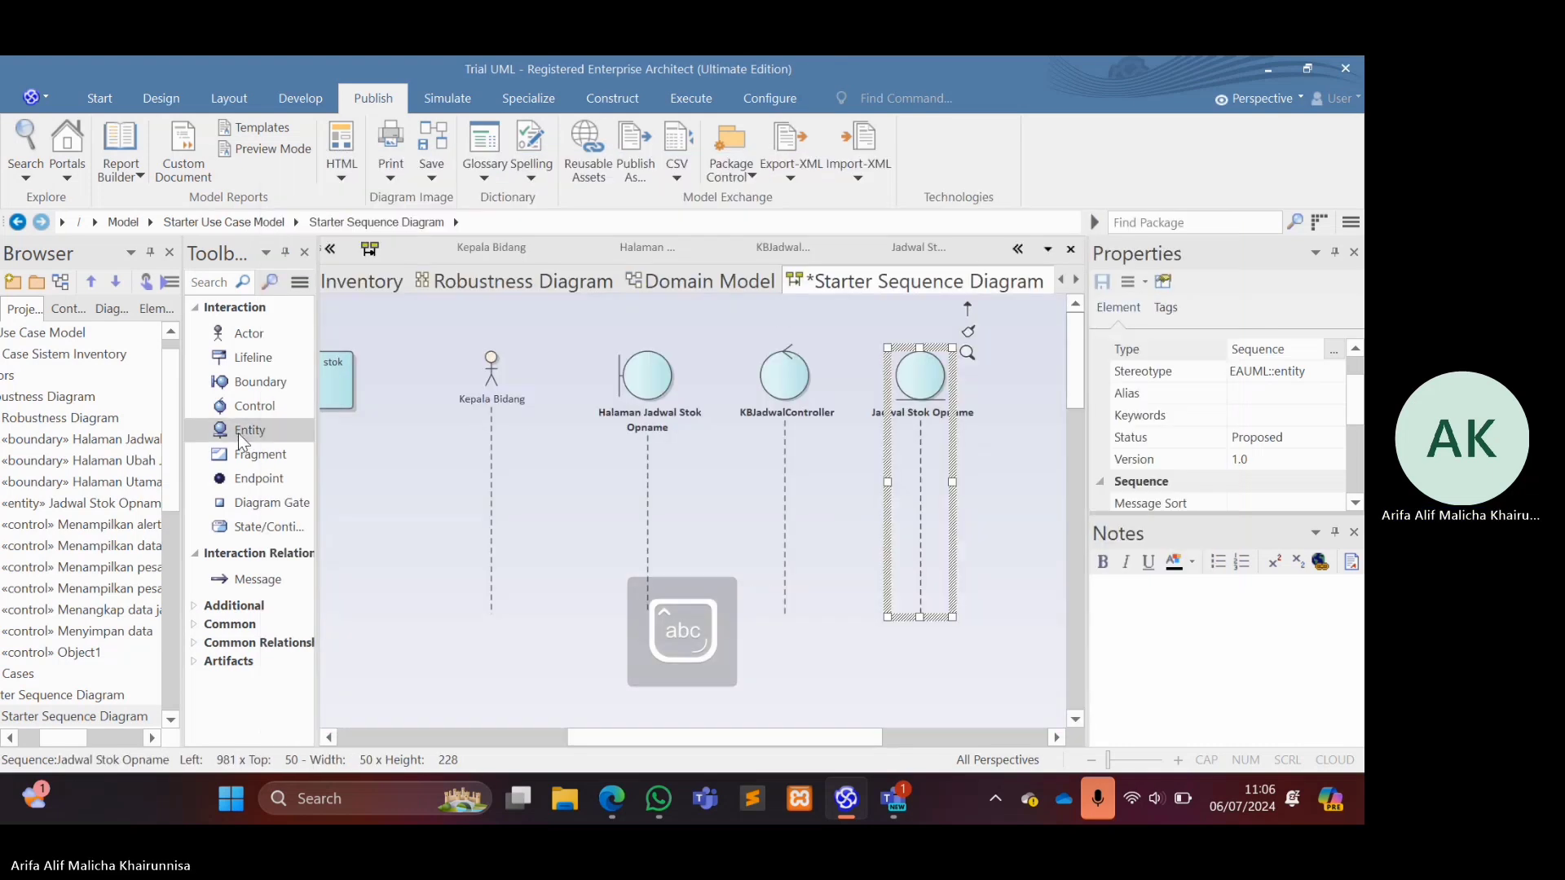
left_click(644, 507)
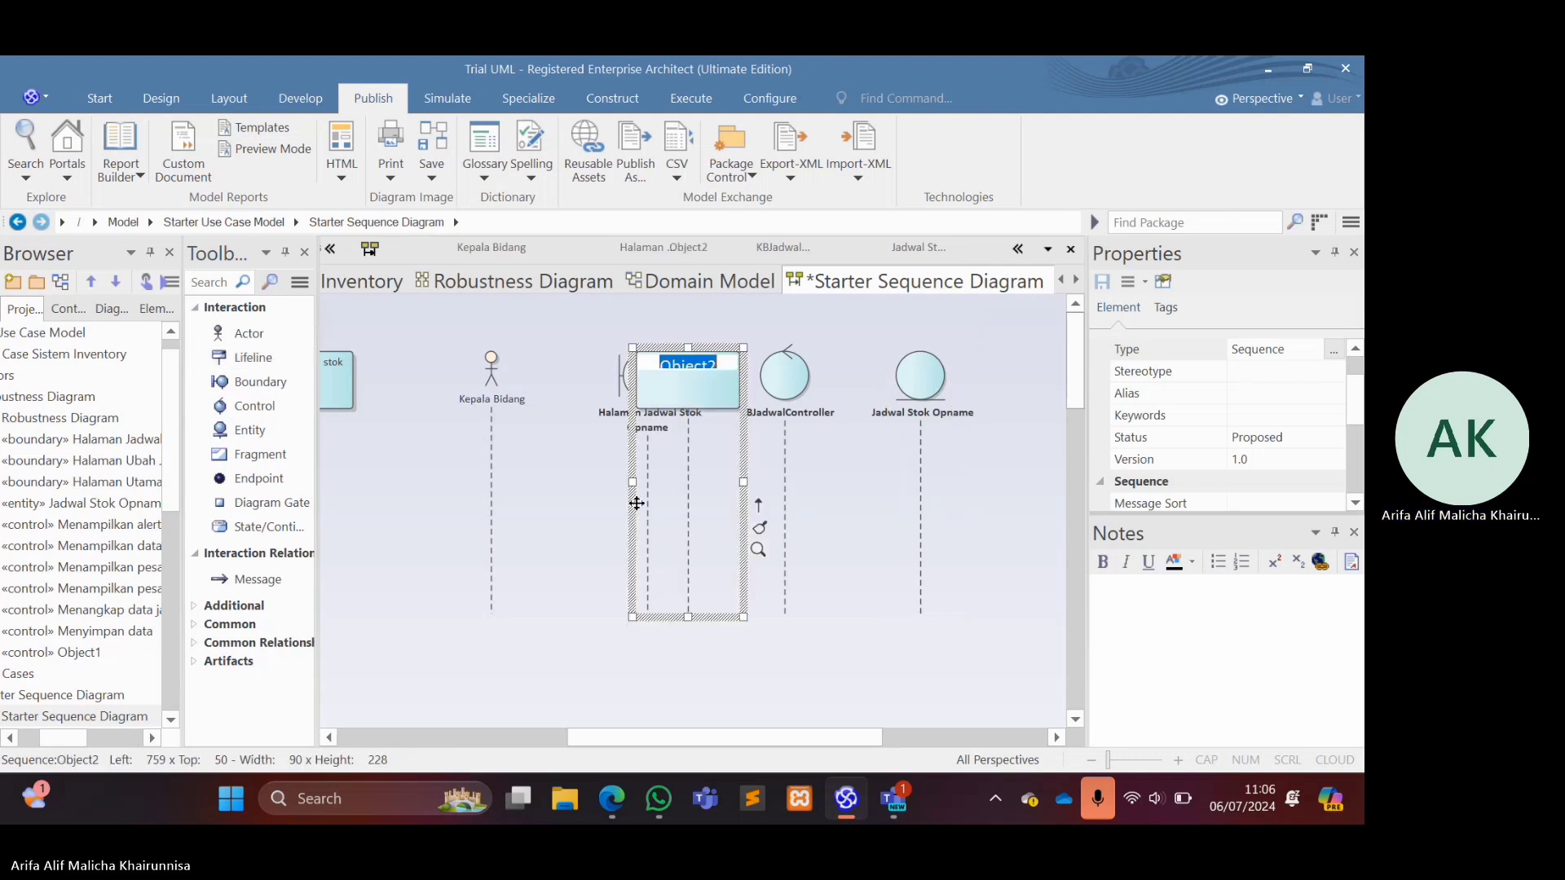
right_click(713, 418)
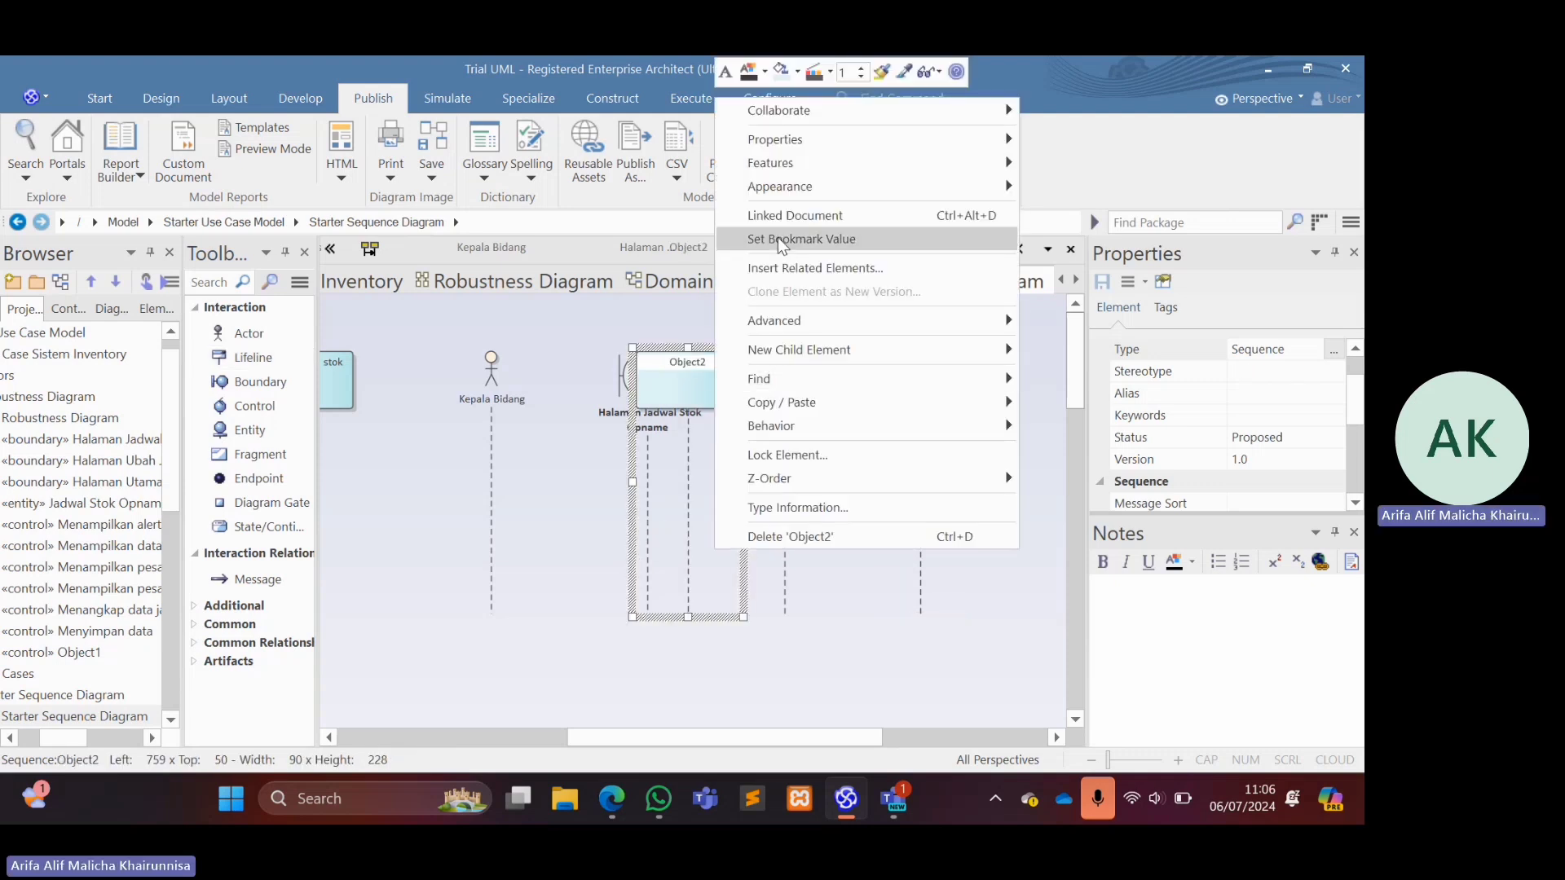
left_click(808, 535)
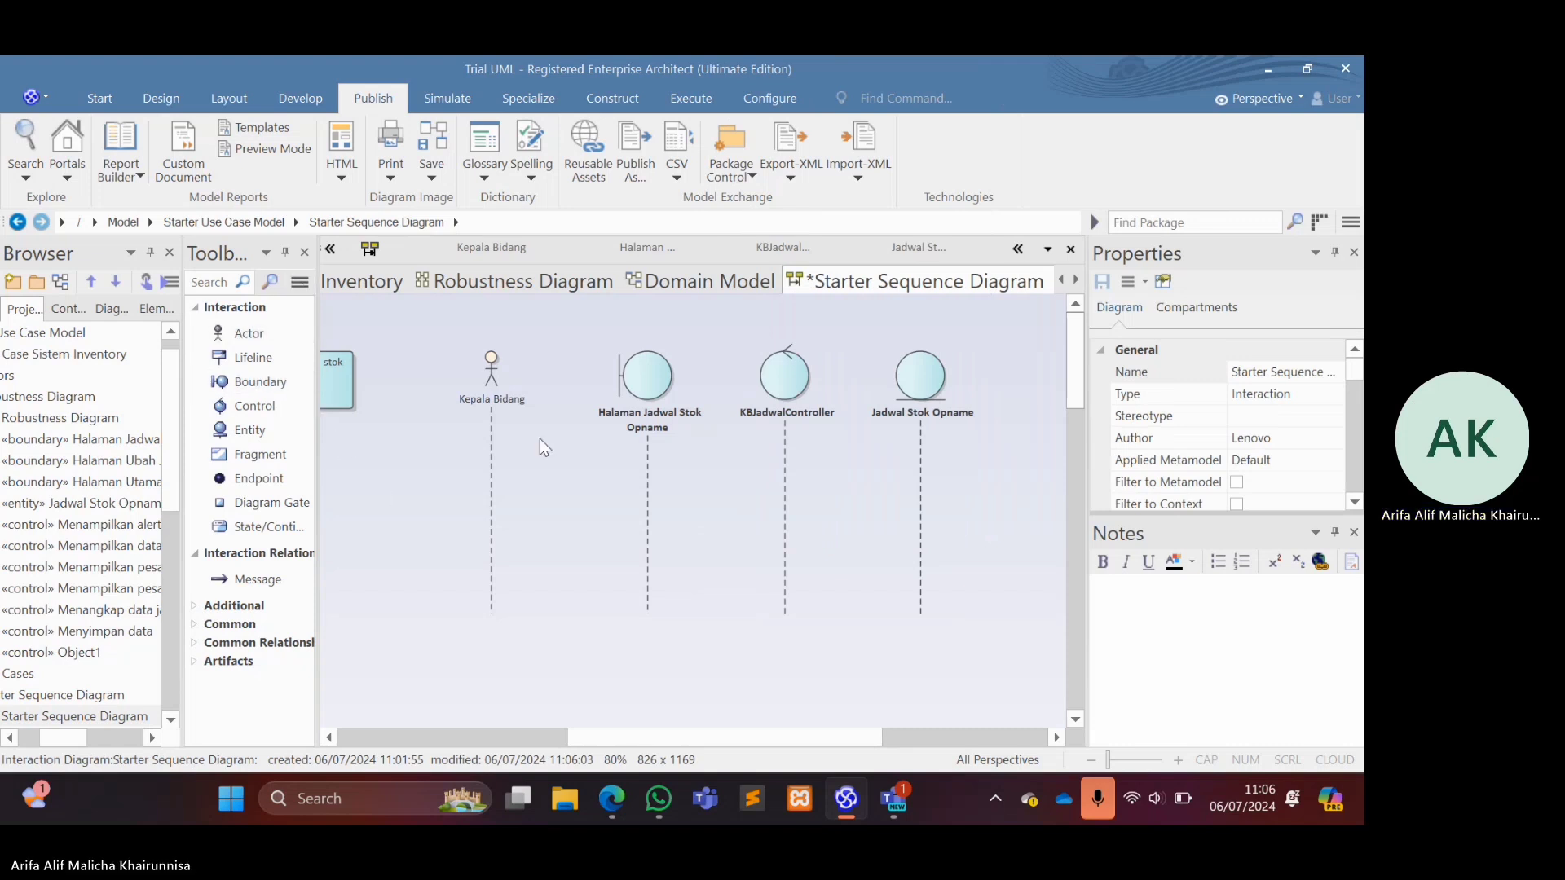
Add a message from Kepala Bidang to the Halaman Jadwal Stok Opname boundary, with the message text menampilkan halaman jadwal.
left_click(281, 572)
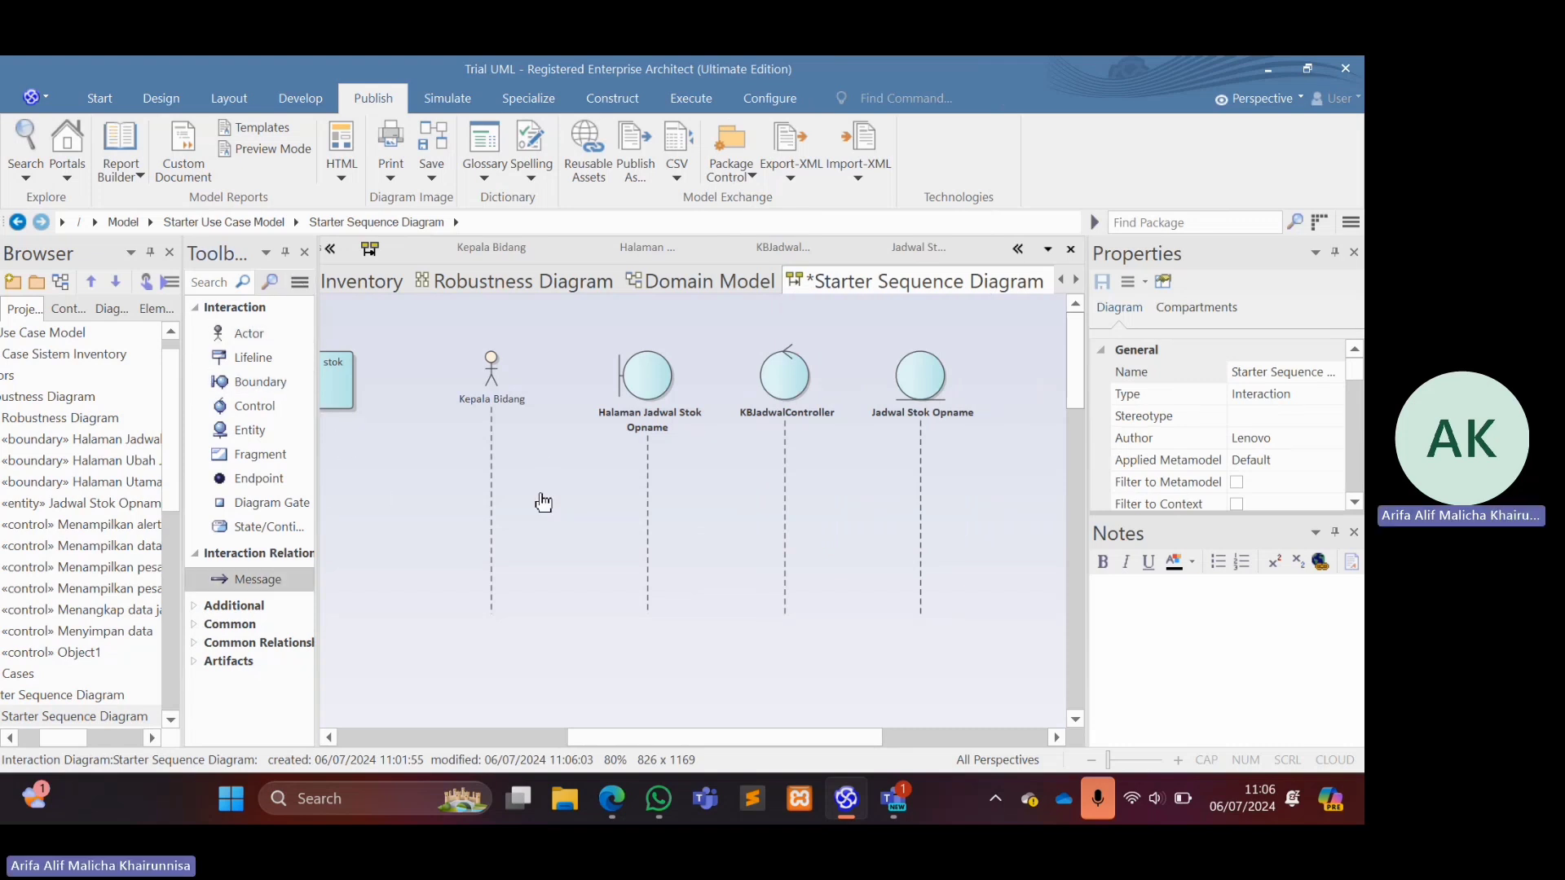
left_click_drag(541, 451, 652, 450)
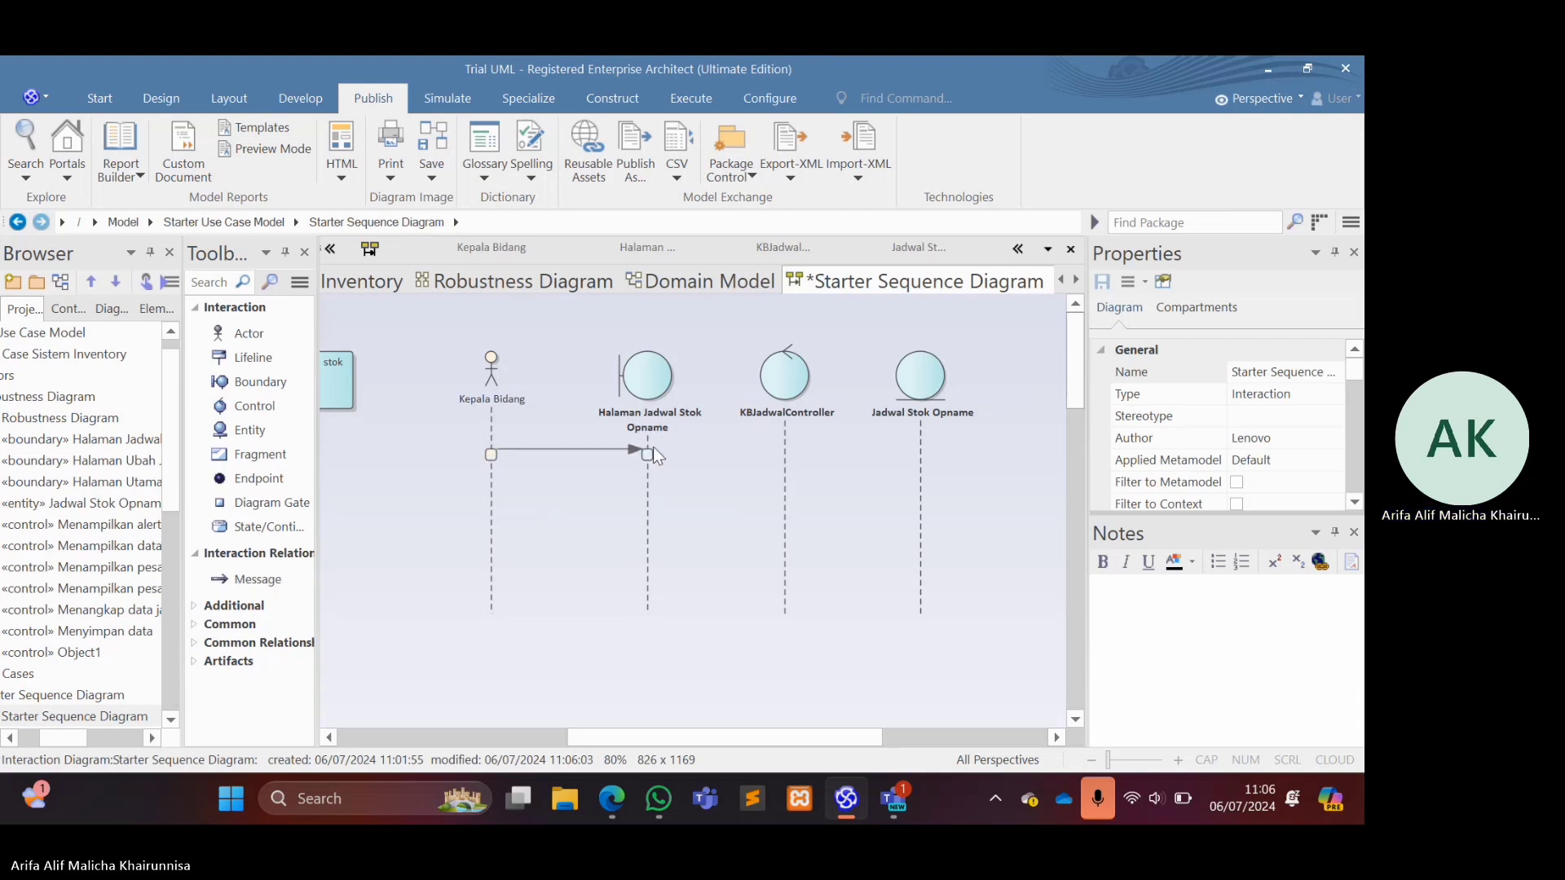
left_click(574, 447)
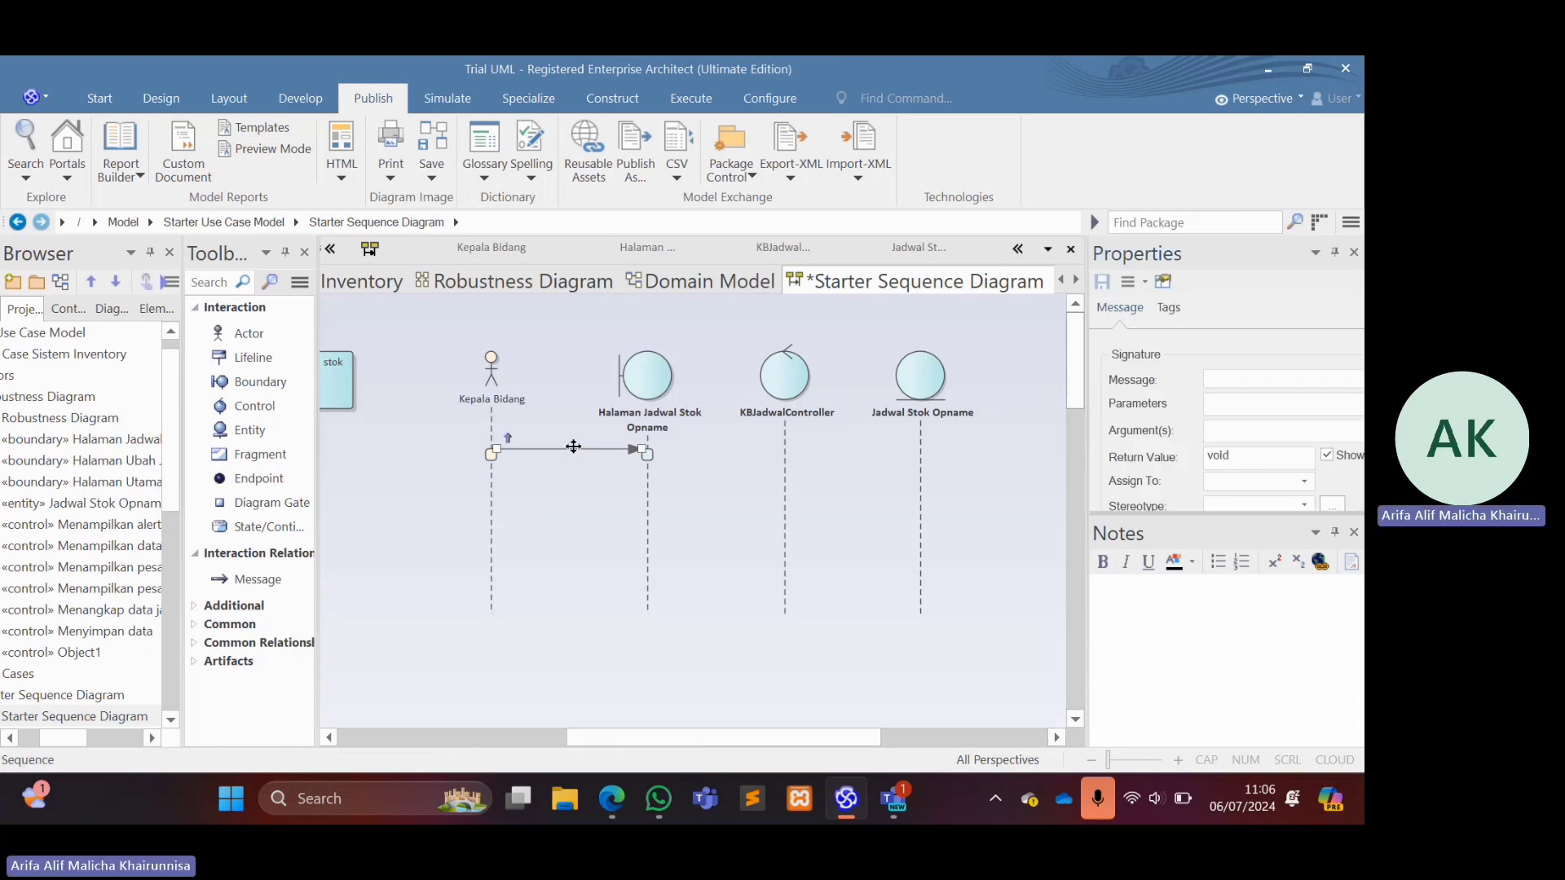
left_click(1229, 378)
type("men")
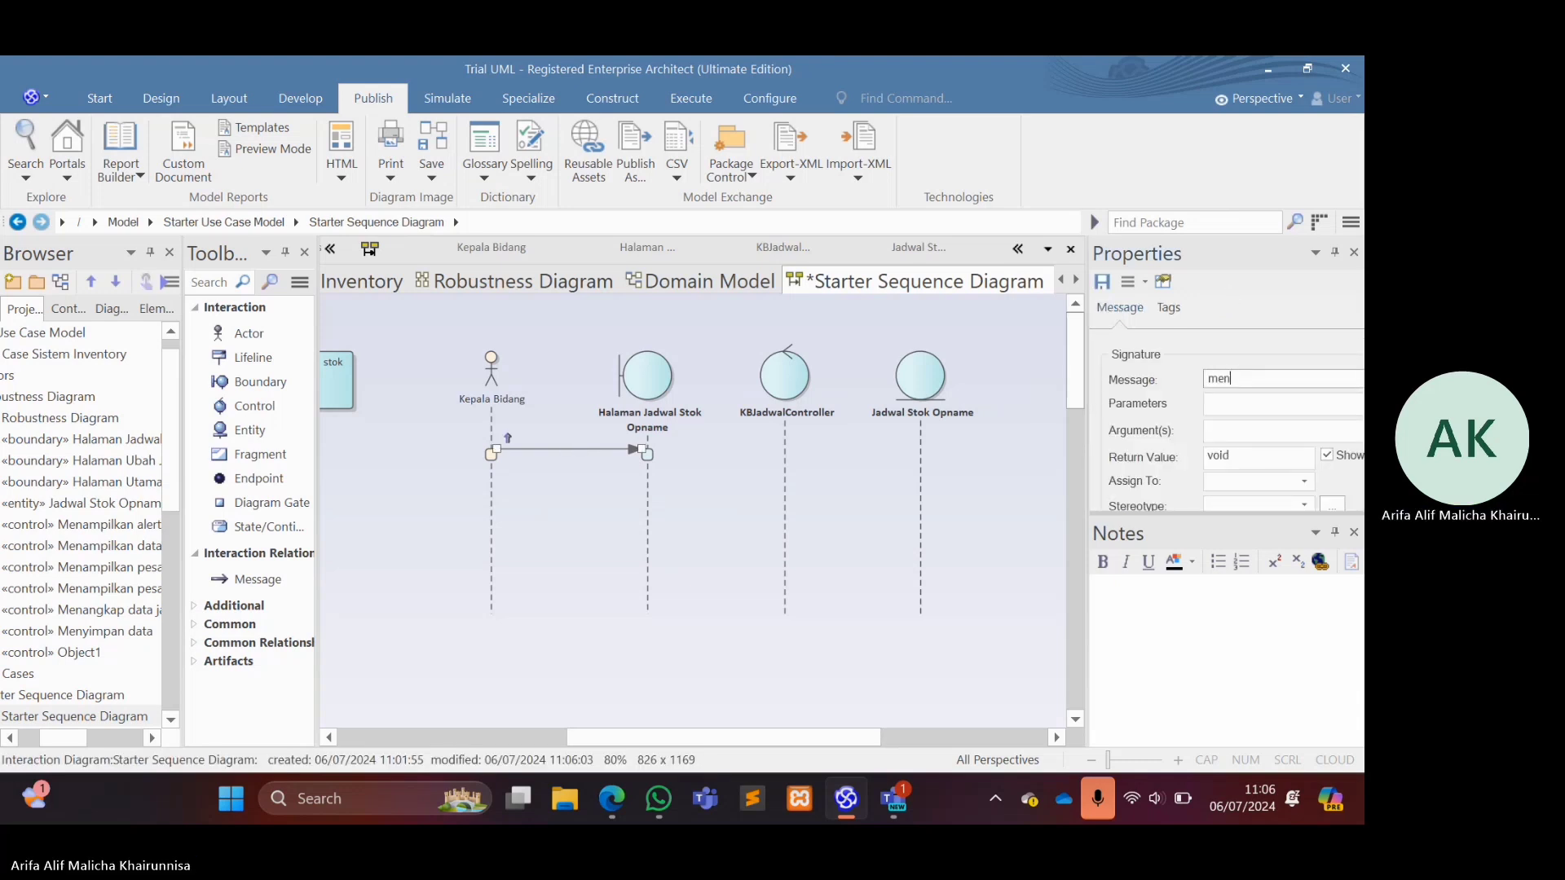
type("ampilka")
key("BackSpace")
type("n halaa")
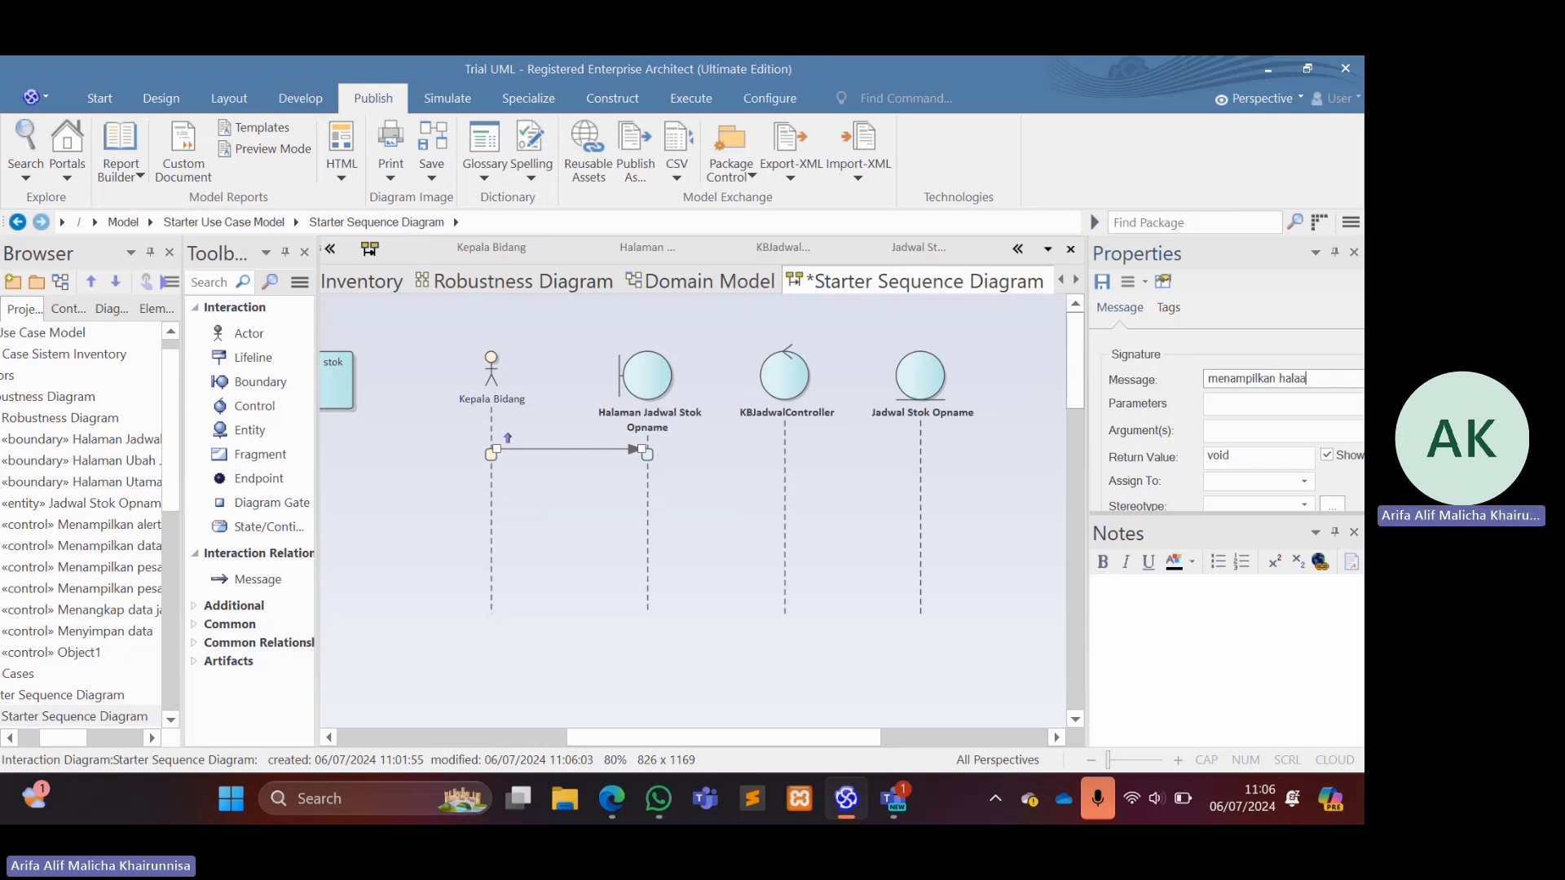
key("BackSpace")
type("man jadwal")
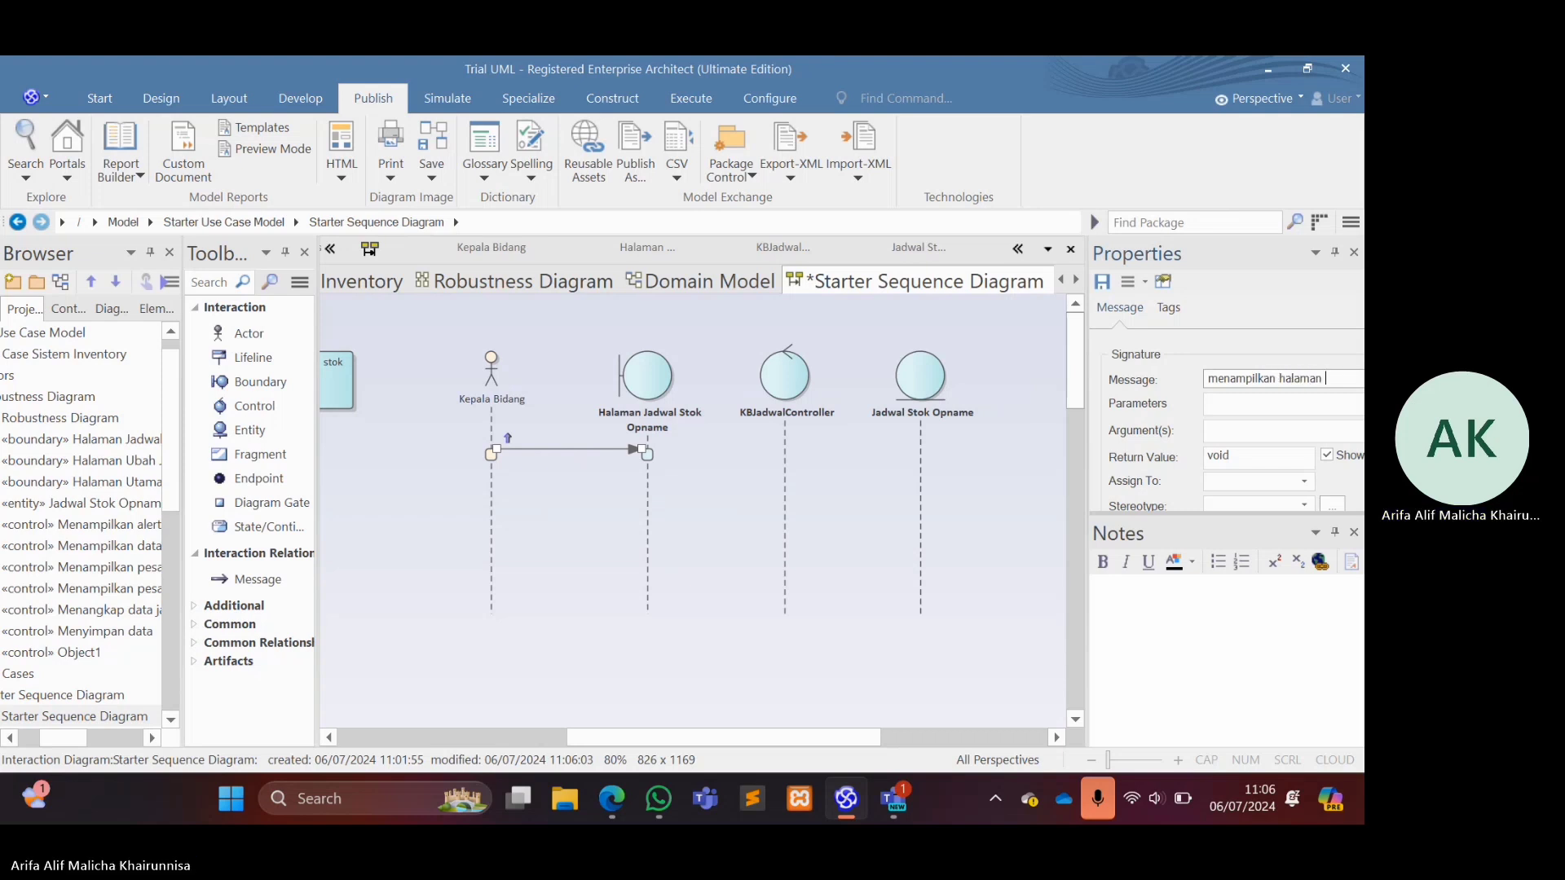
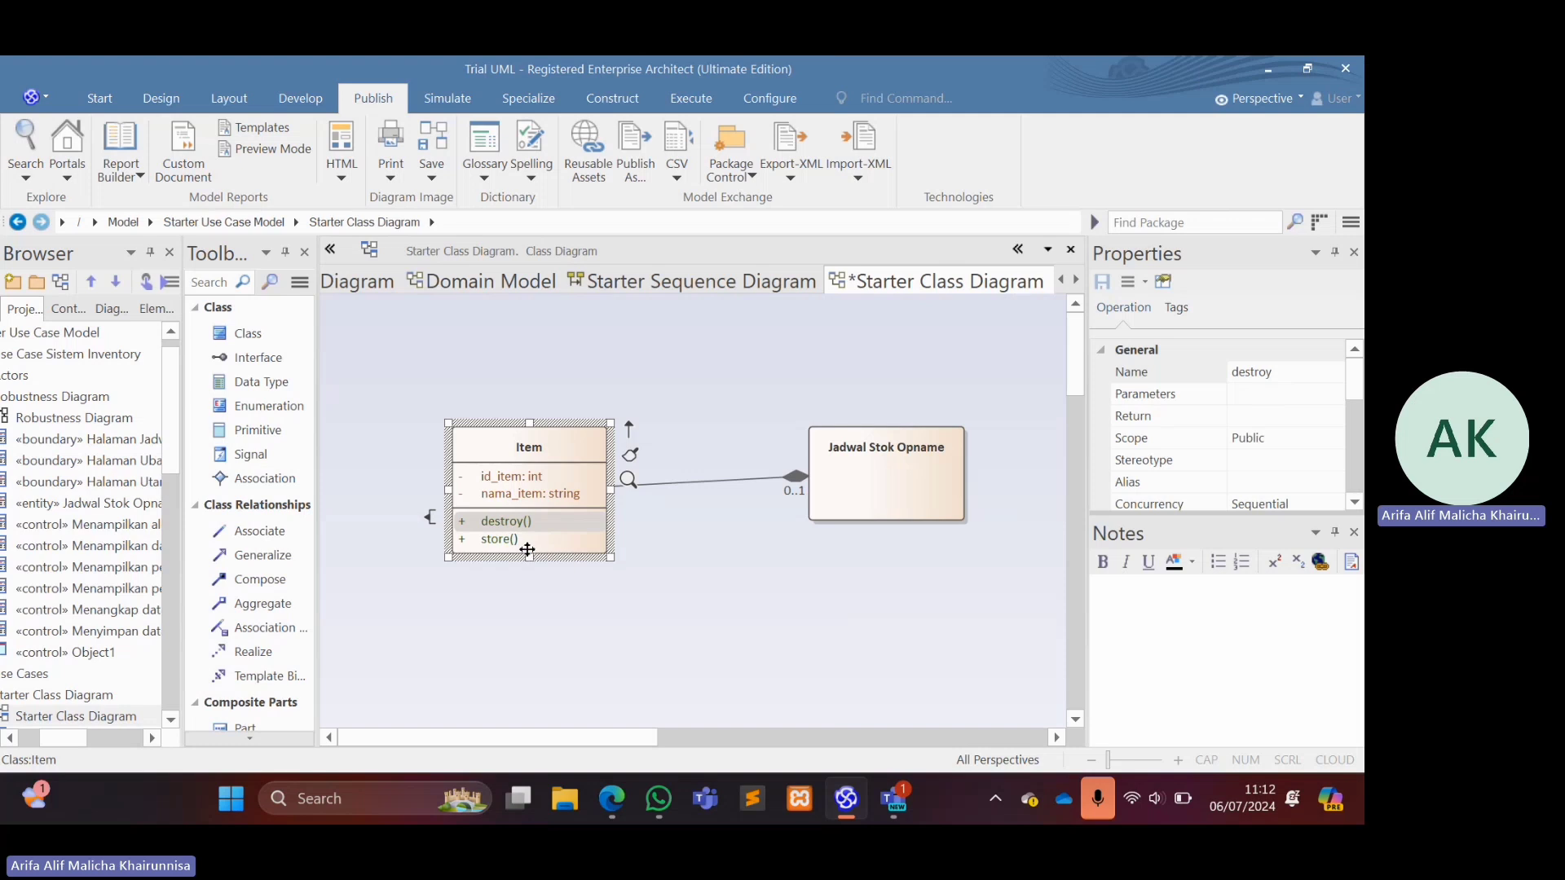
Make the Item class slightly taller, to a height of 110, and move the Jadwal Stok Opname class level with it.
left_click_drag(528, 557, 529, 575)
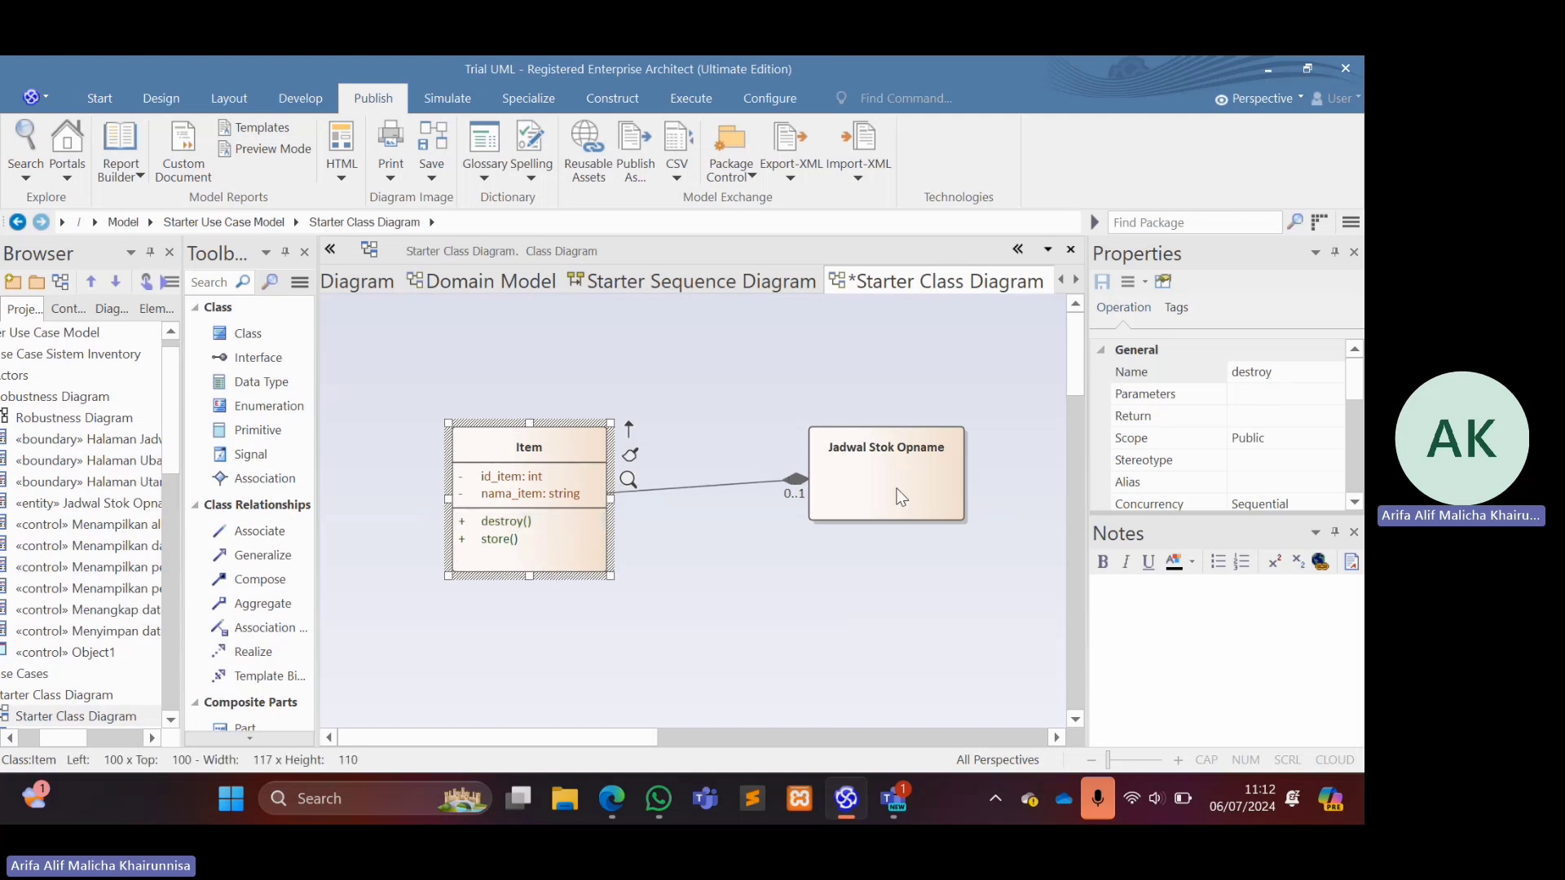
left_click_drag(897, 490, 896, 512)
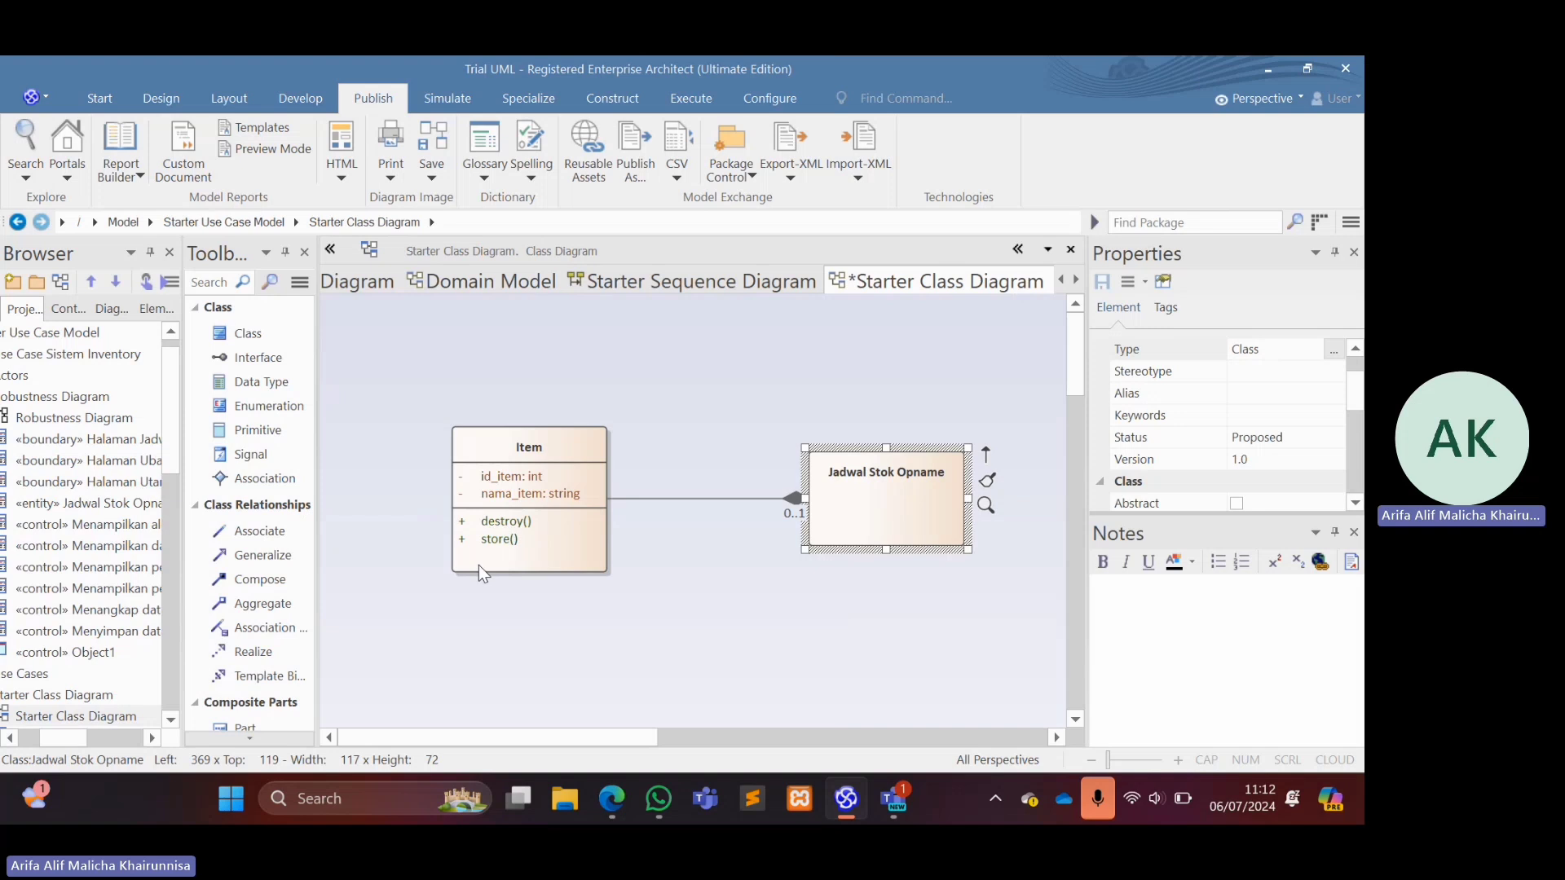
left_click(535, 444)
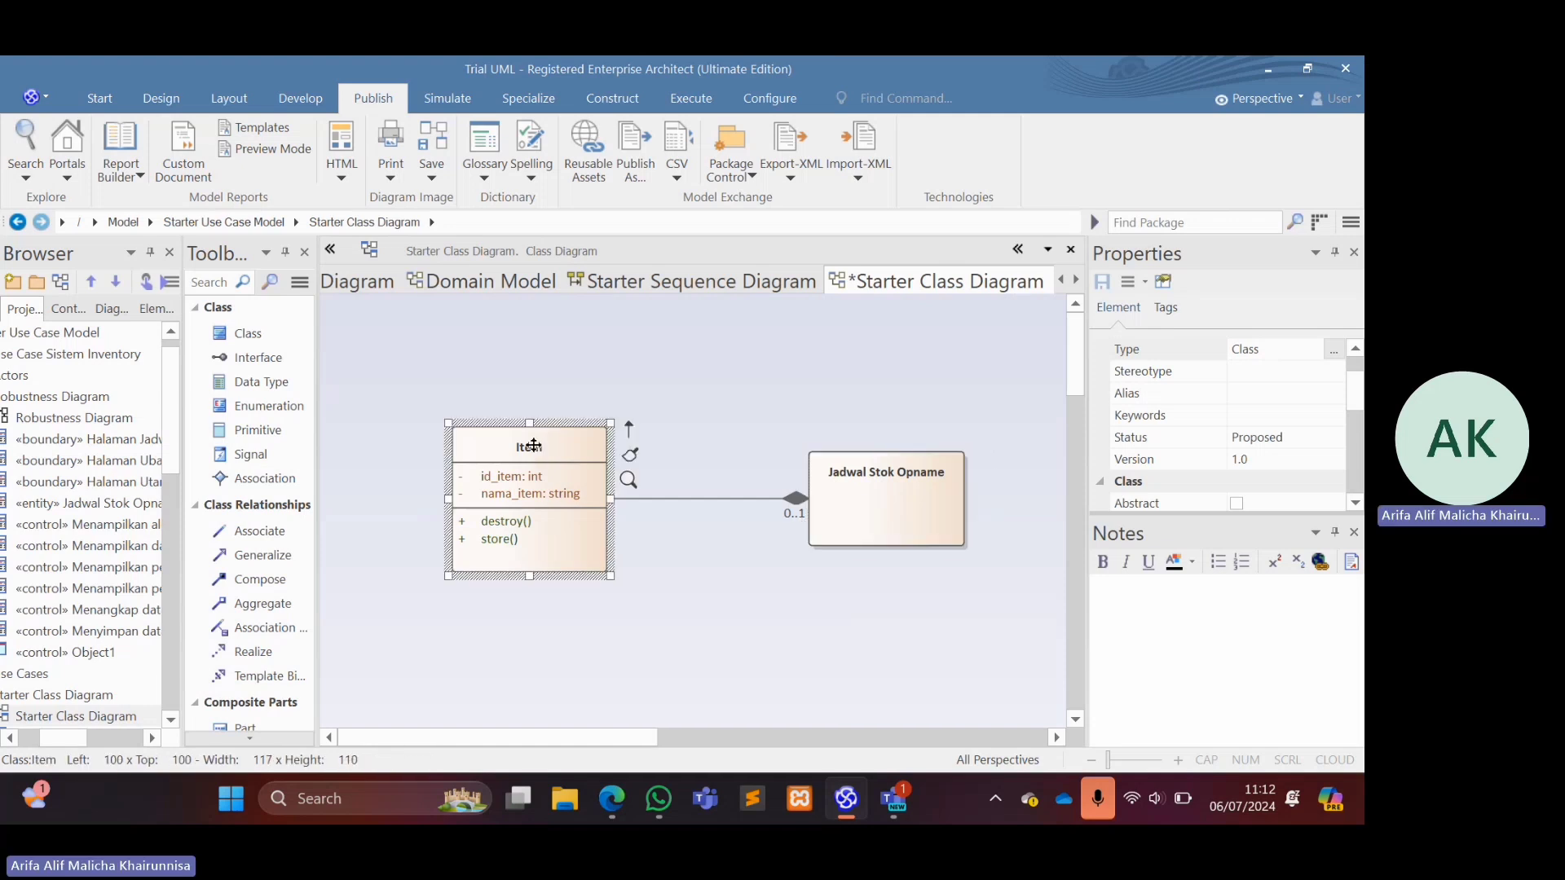
right_click(535, 446)
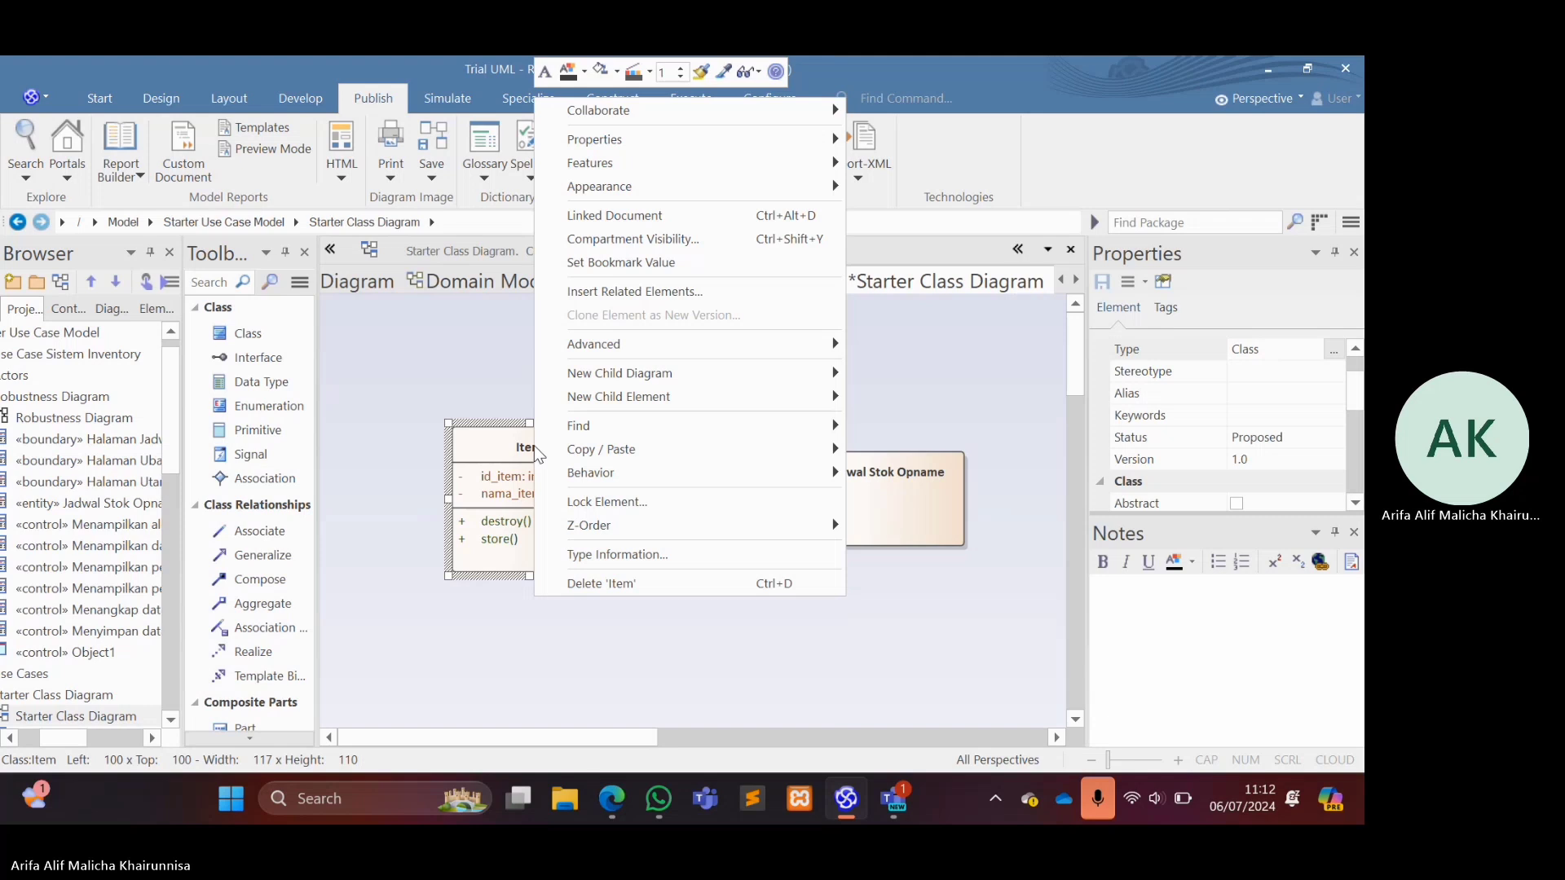
mouse_move(594, 149)
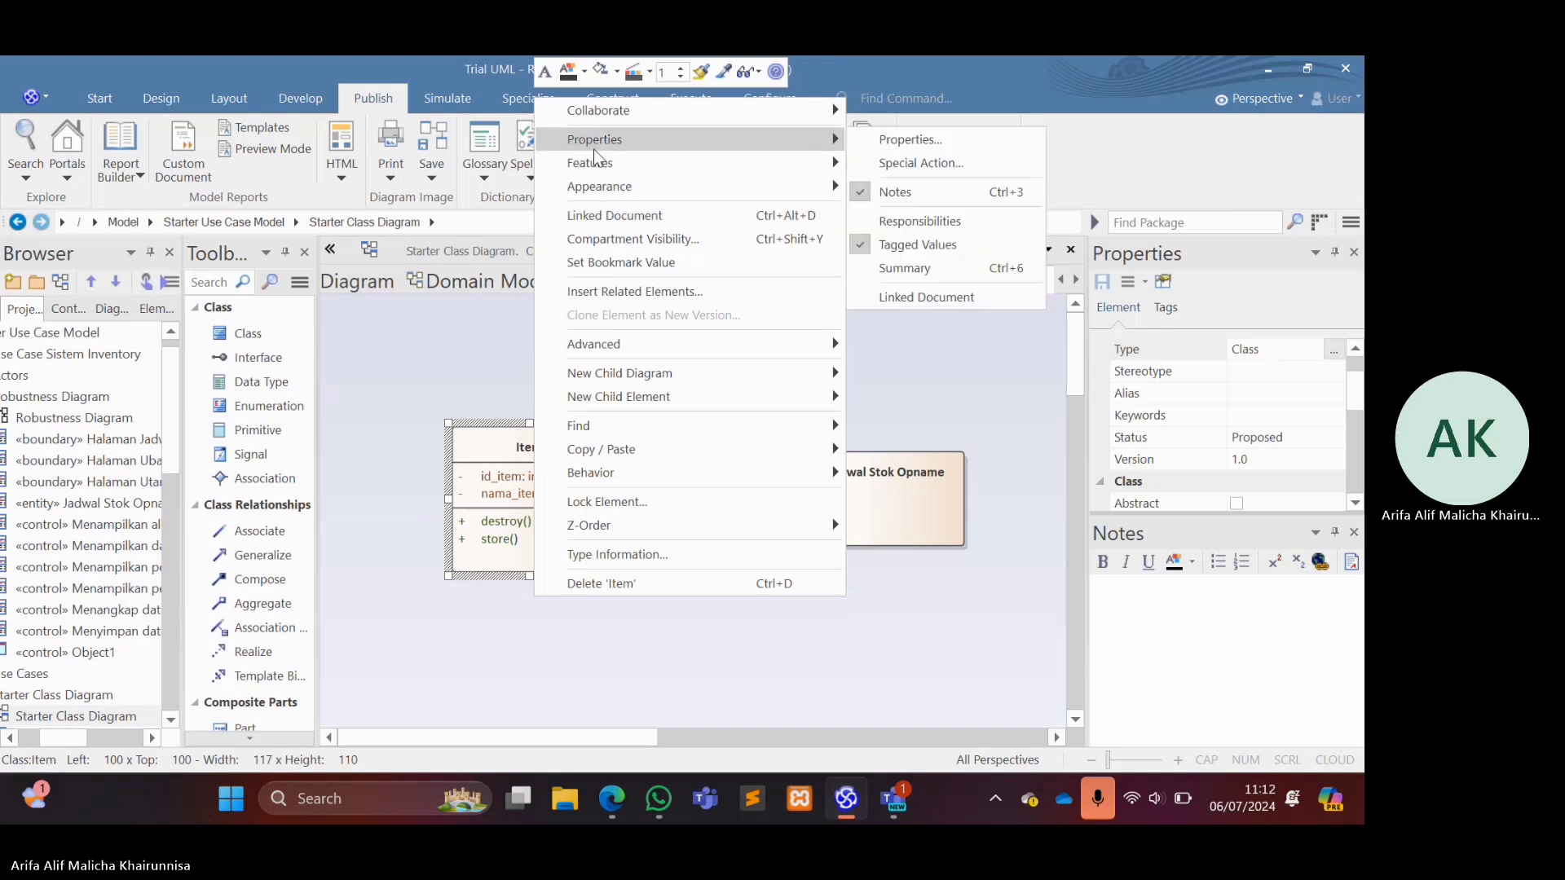
left_click(908, 356)
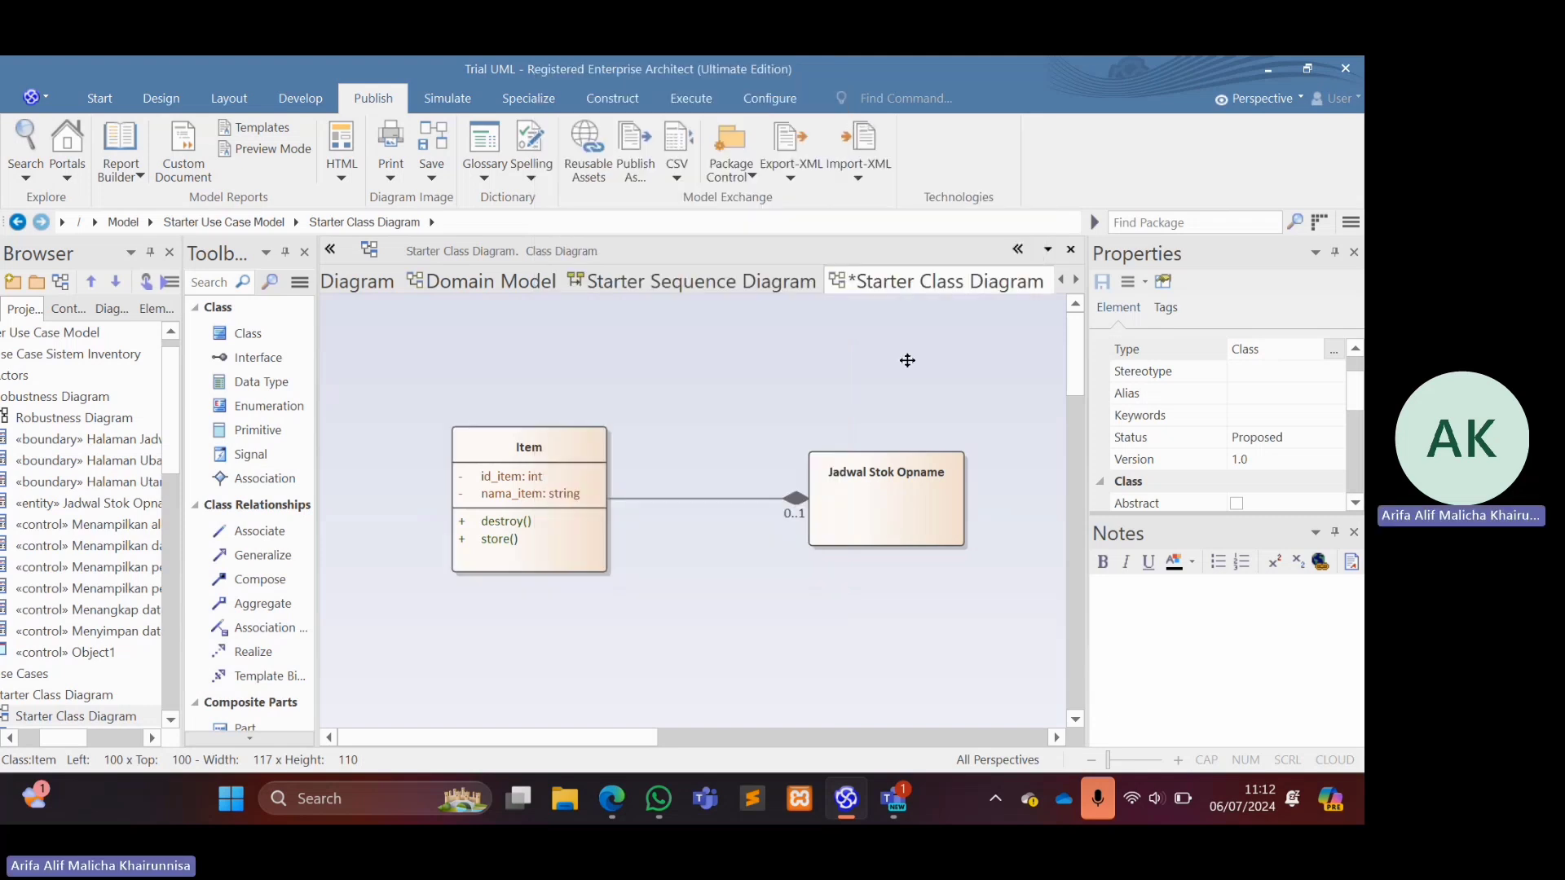
Assign the entity stereotype to the Item class in the Starter Class Diagram.
left_click(571, 445)
left_click(1149, 372)
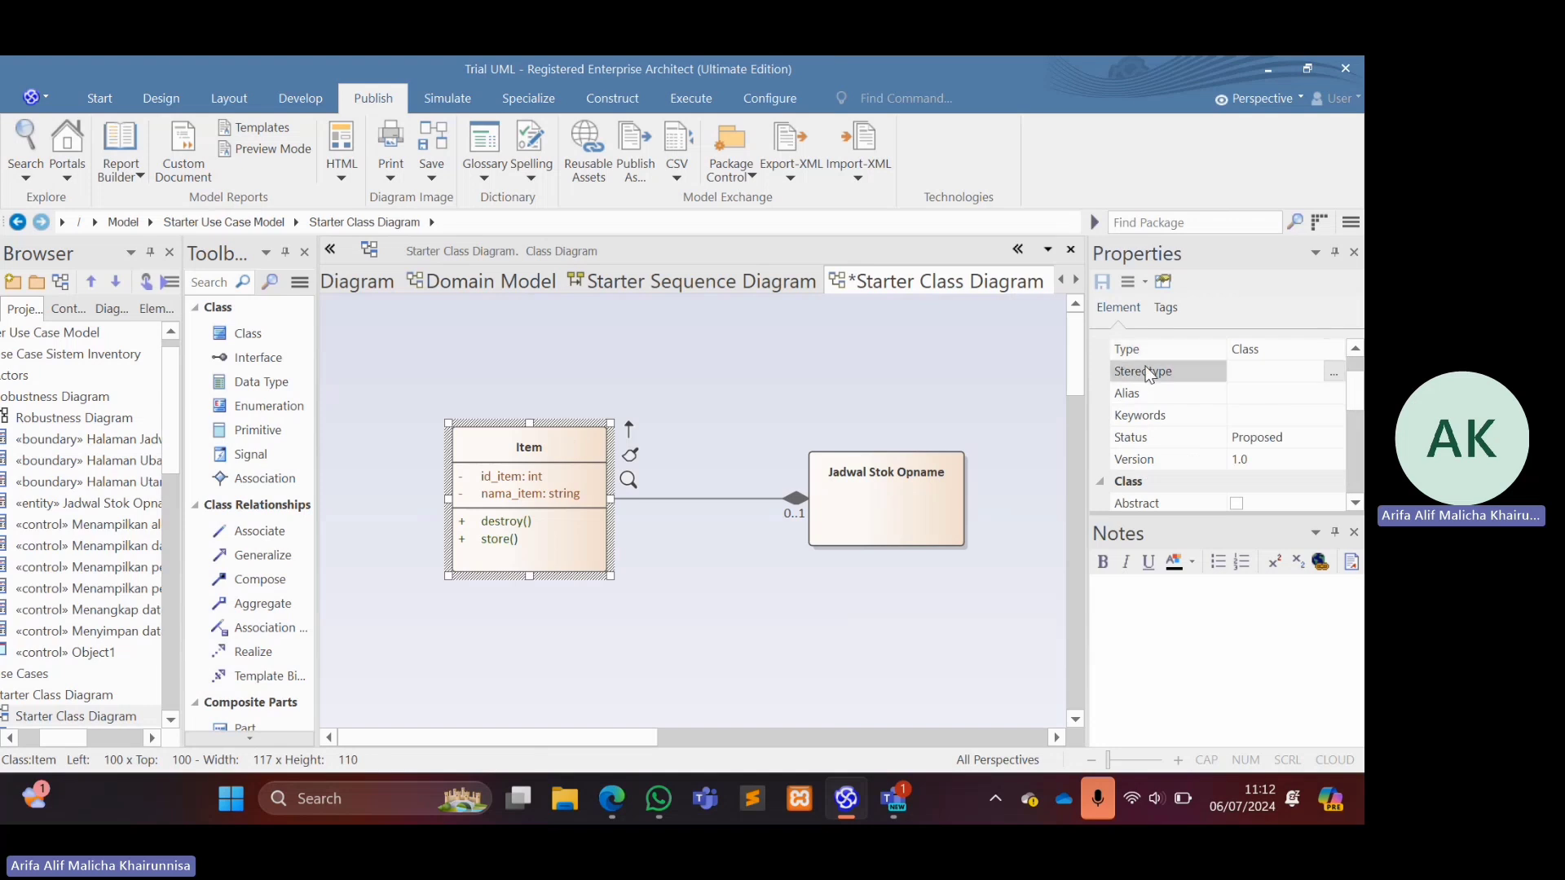
left_click(1336, 372)
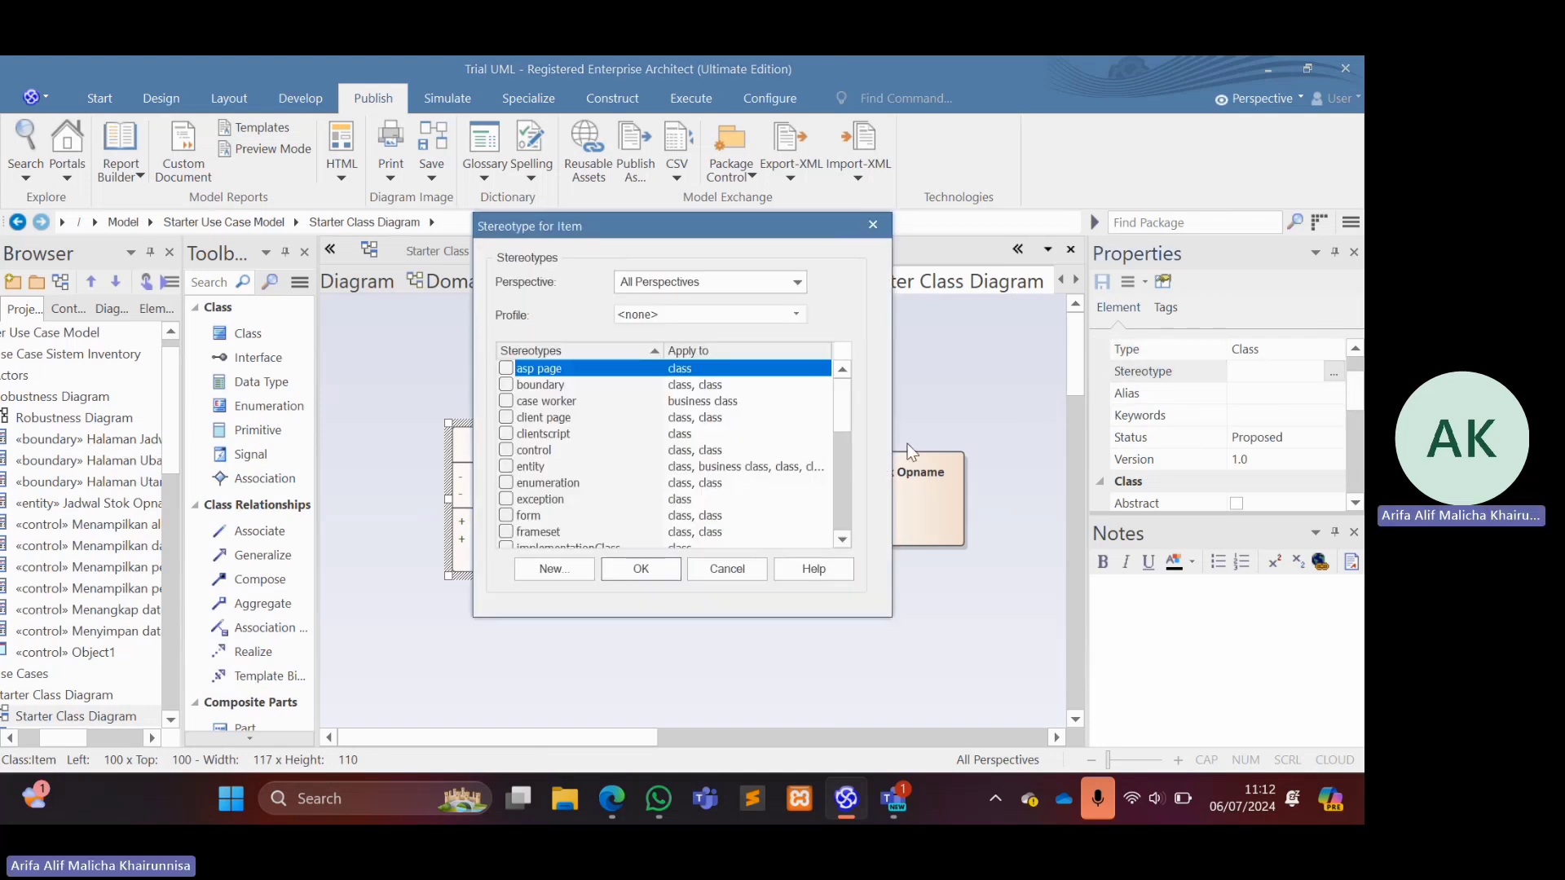
left_click(506, 467)
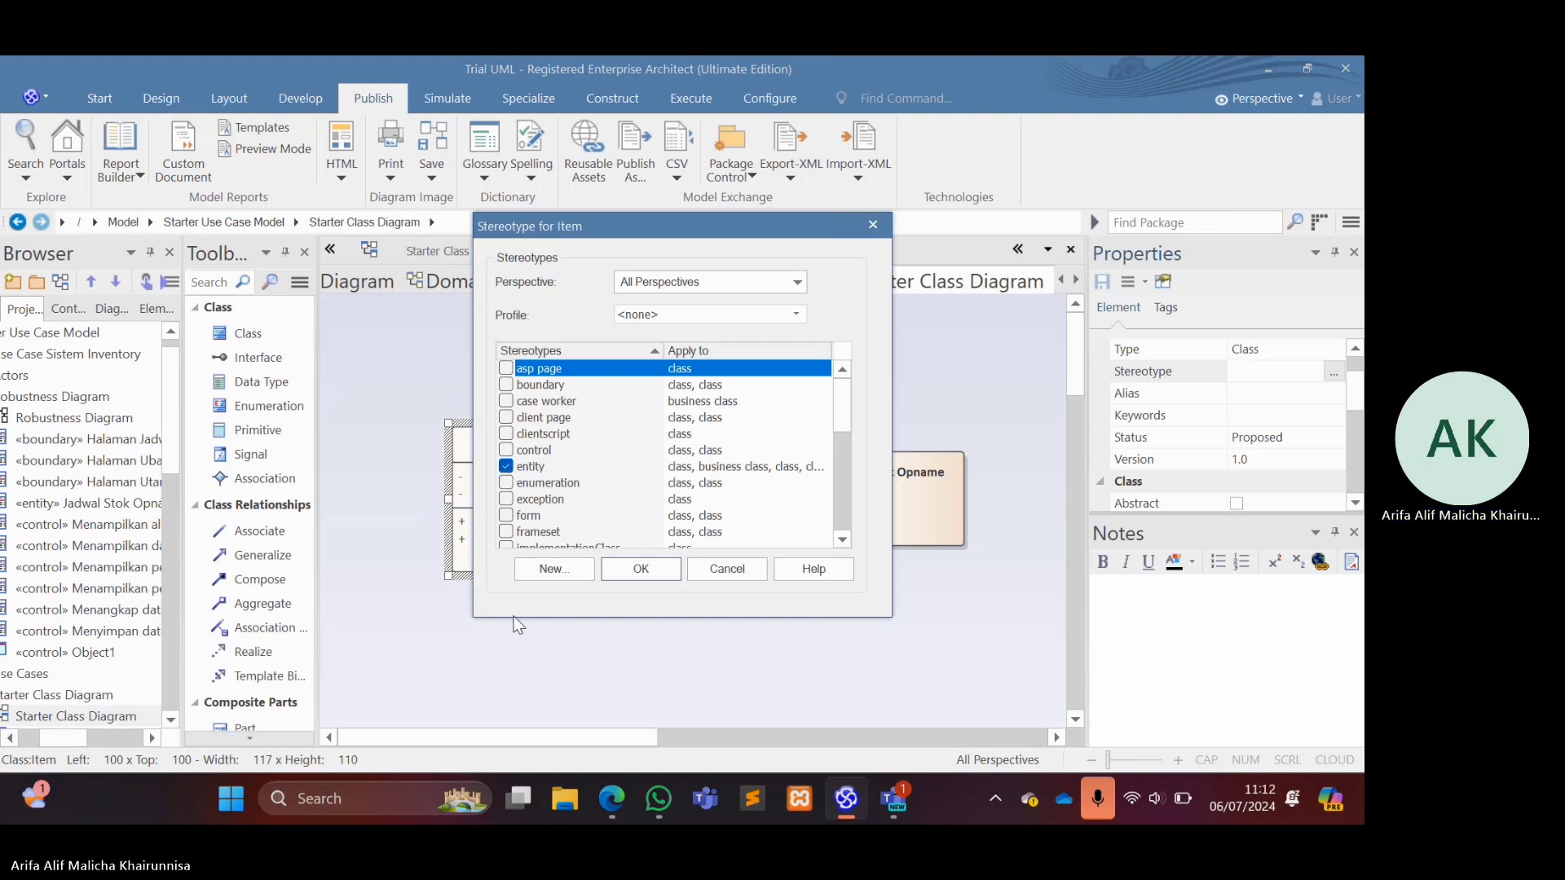
left_click(641, 568)
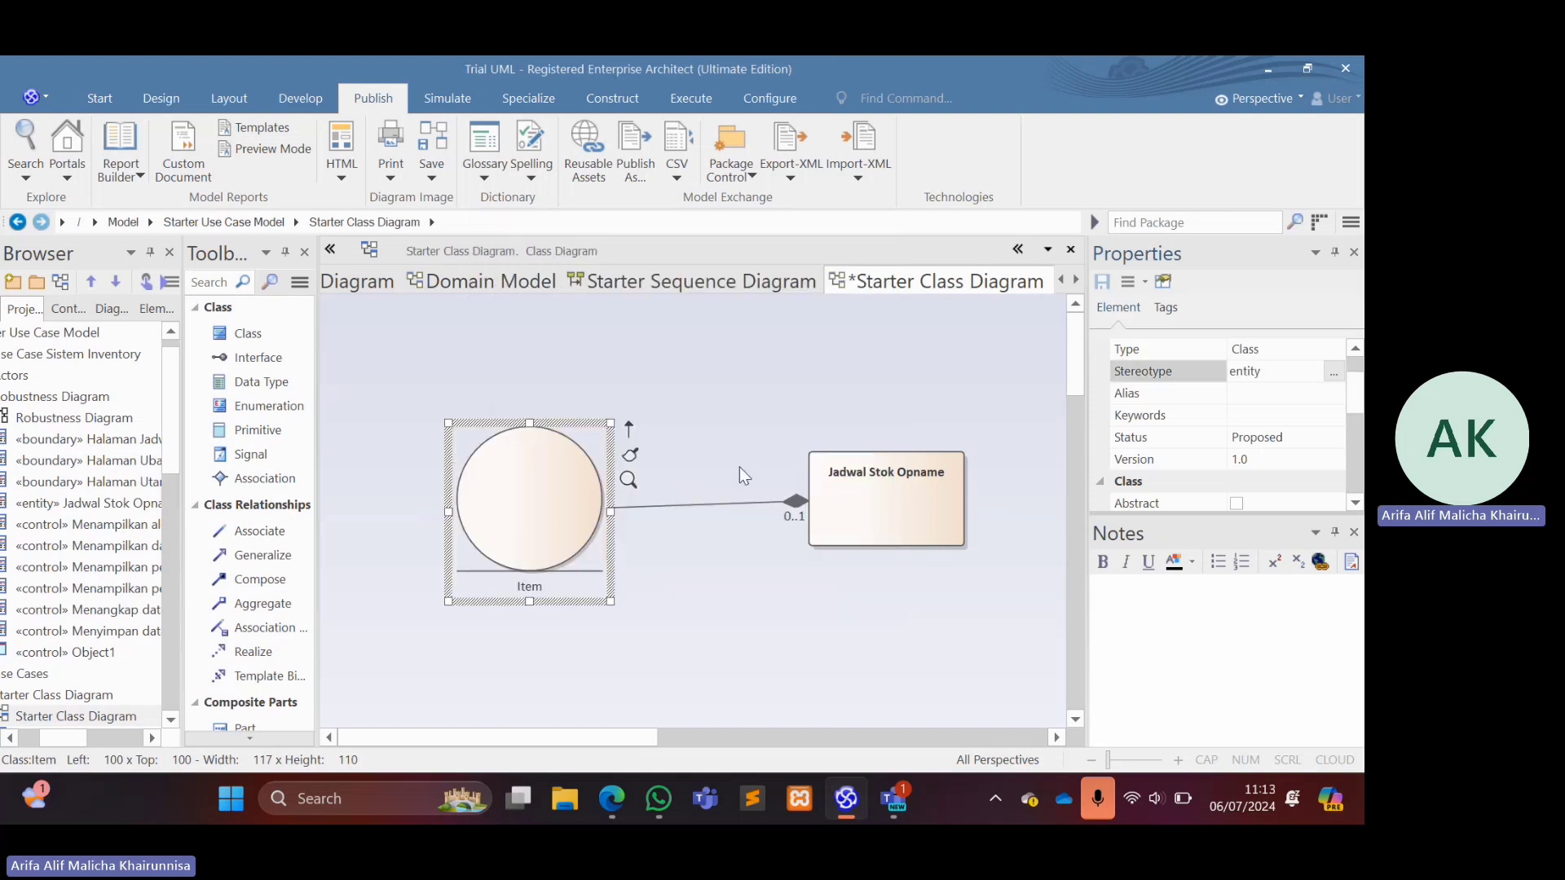
Change Item's element type to Entity, saving the latest diagram changes, and nudge it up level with the Jadwal Stok Opname class.
left_click(1356, 460)
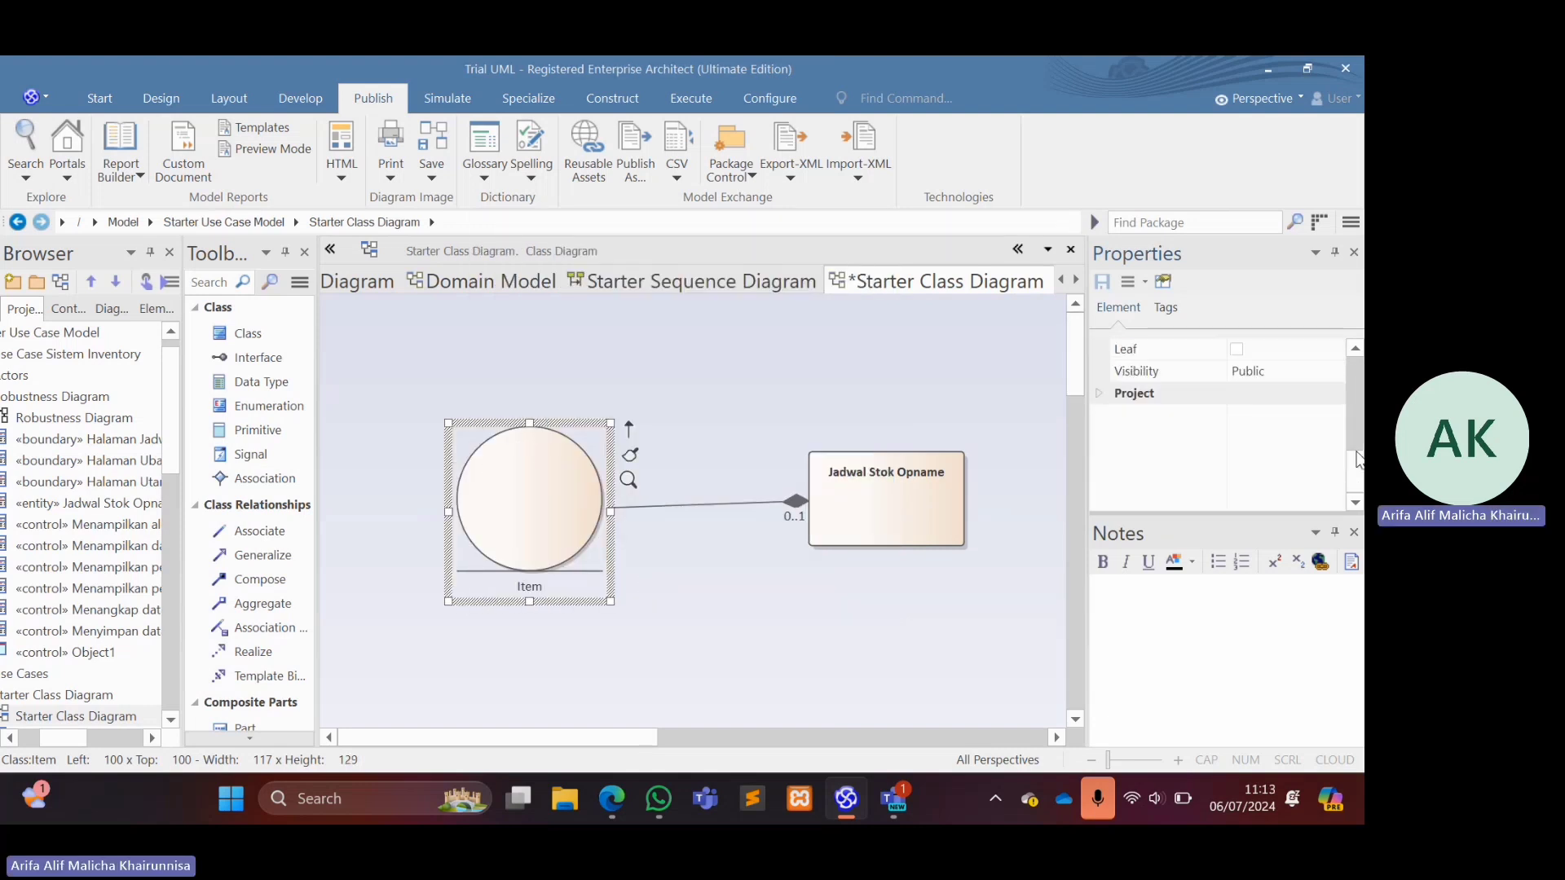
left_click(1357, 354)
left_click(1356, 351)
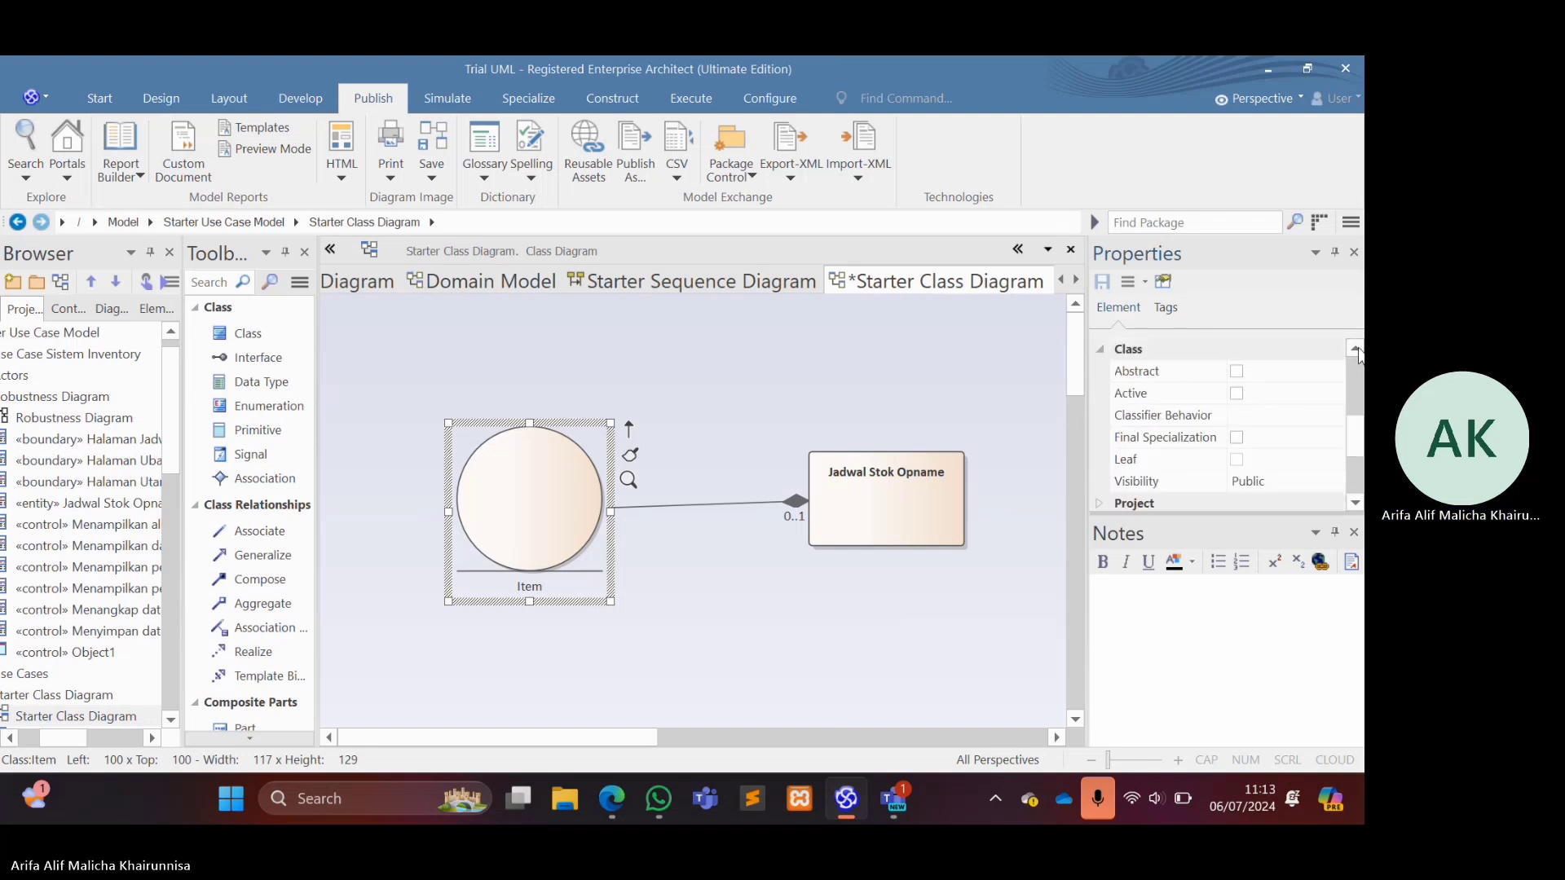
scroll(1357, 421, "up", 1)
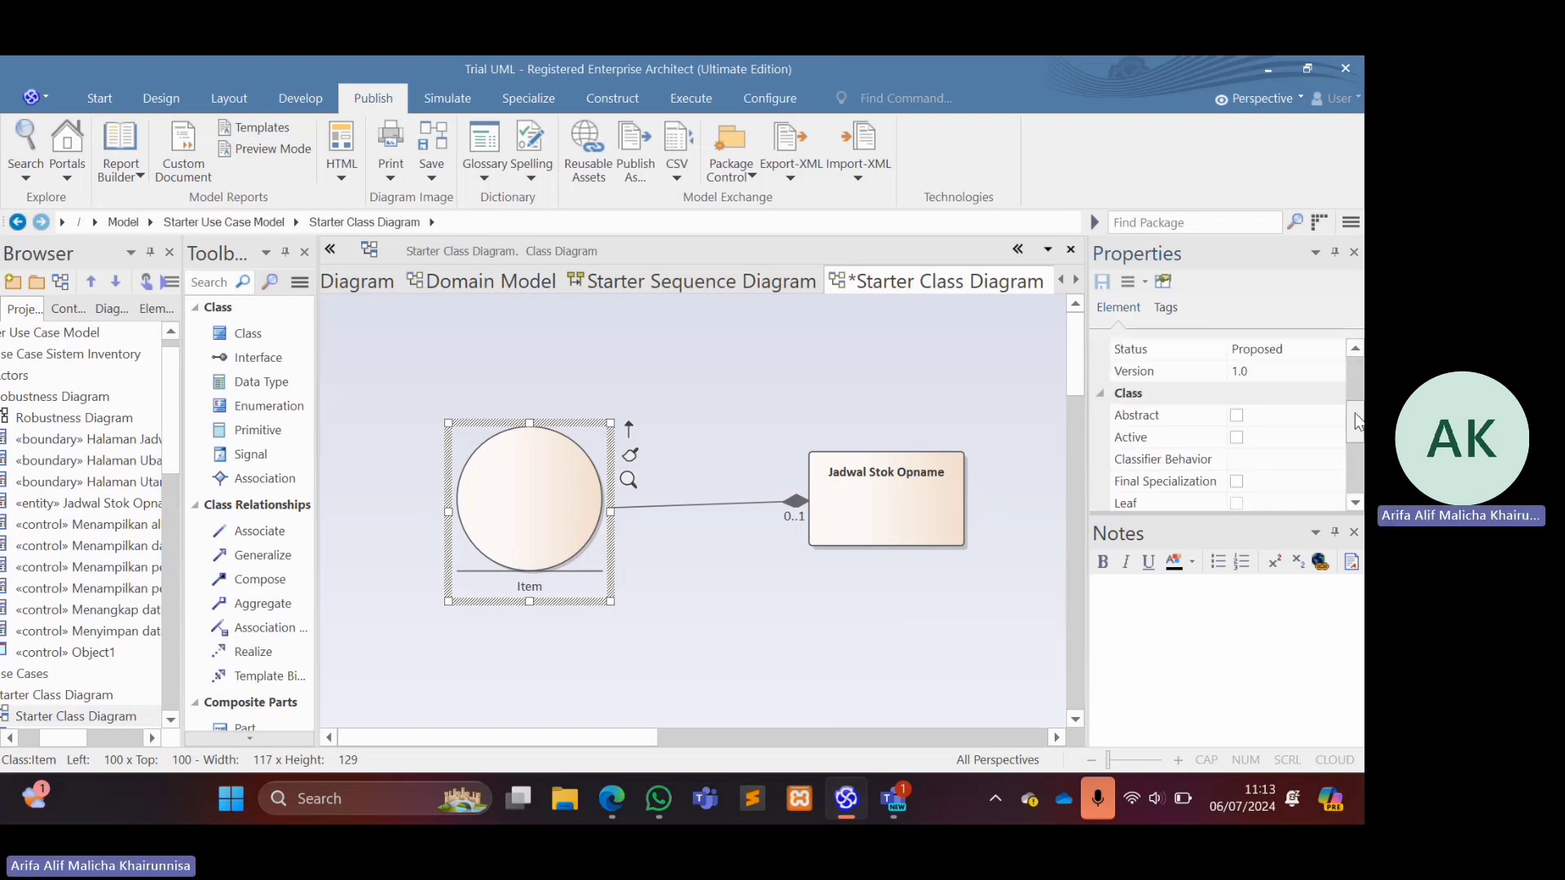
left_click_drag(1357, 421, 1351, 388)
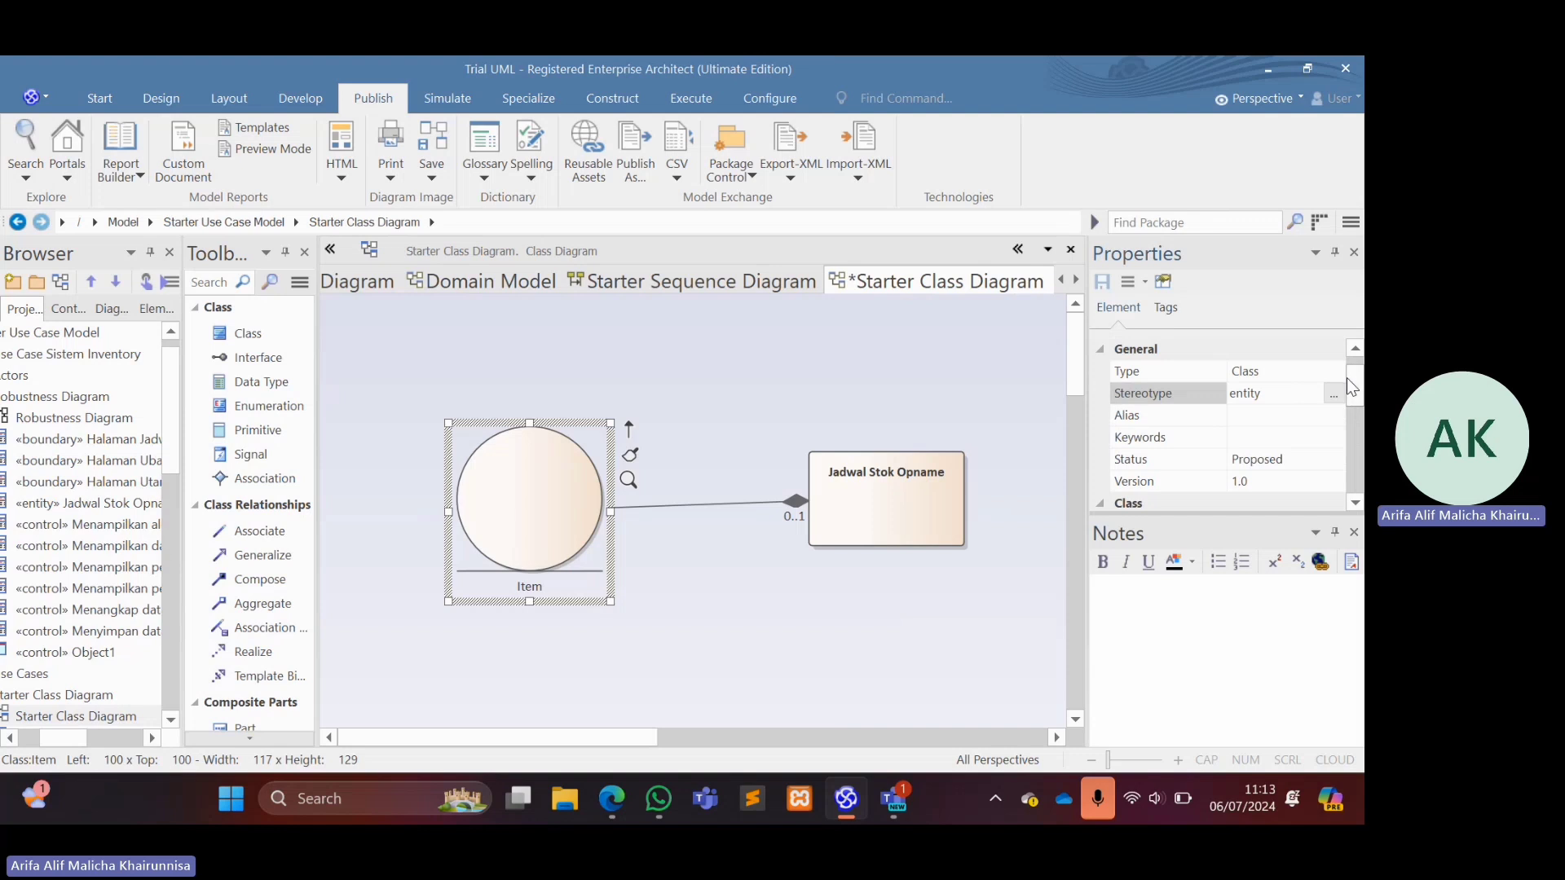
left_click(1334, 373)
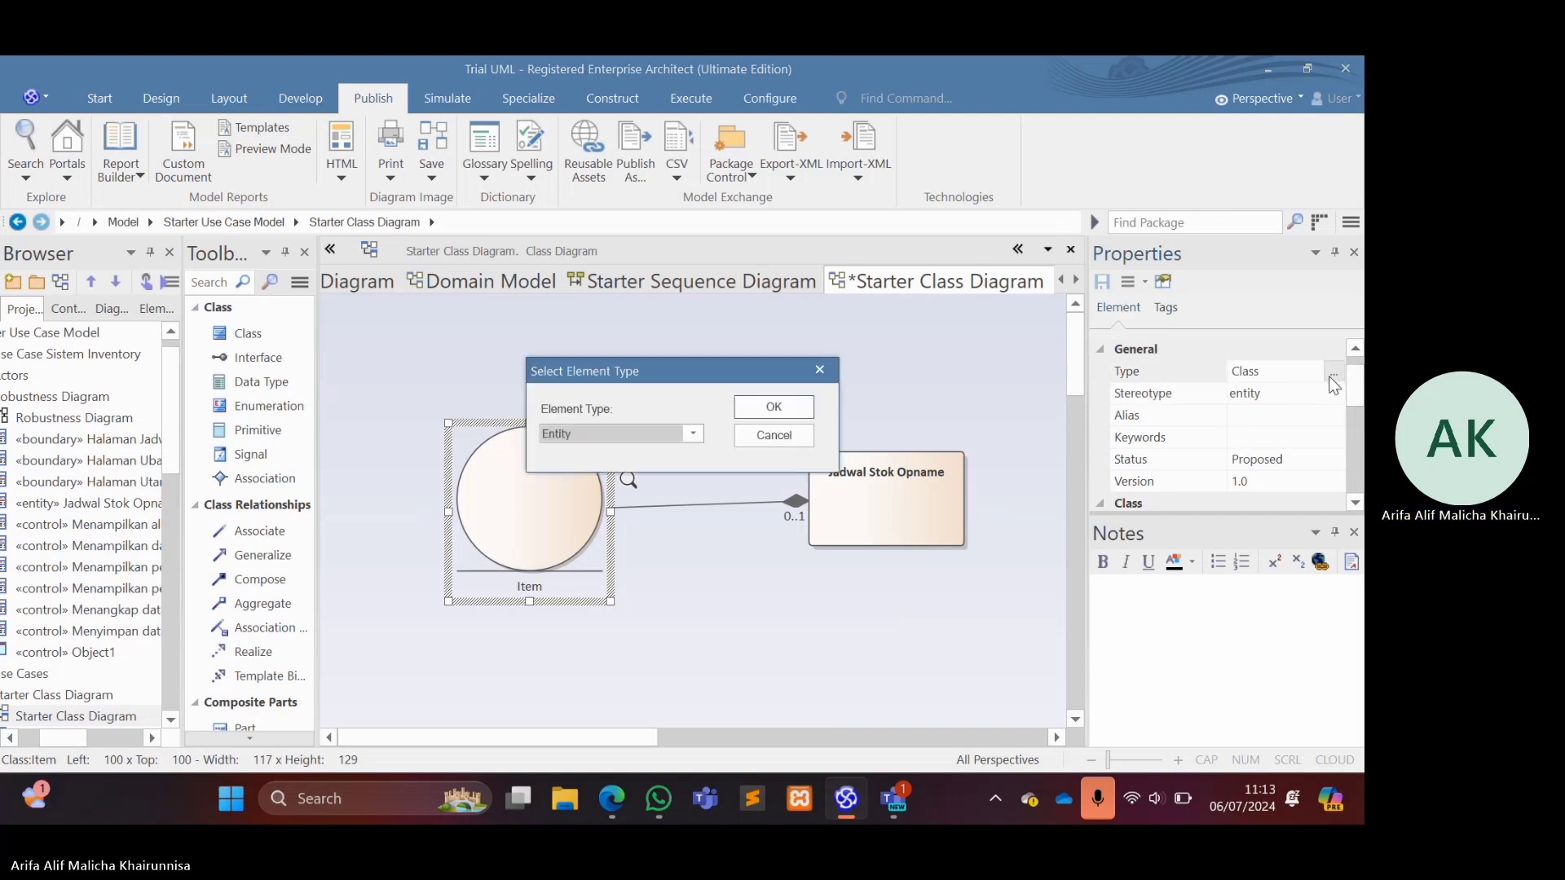
left_click(774, 408)
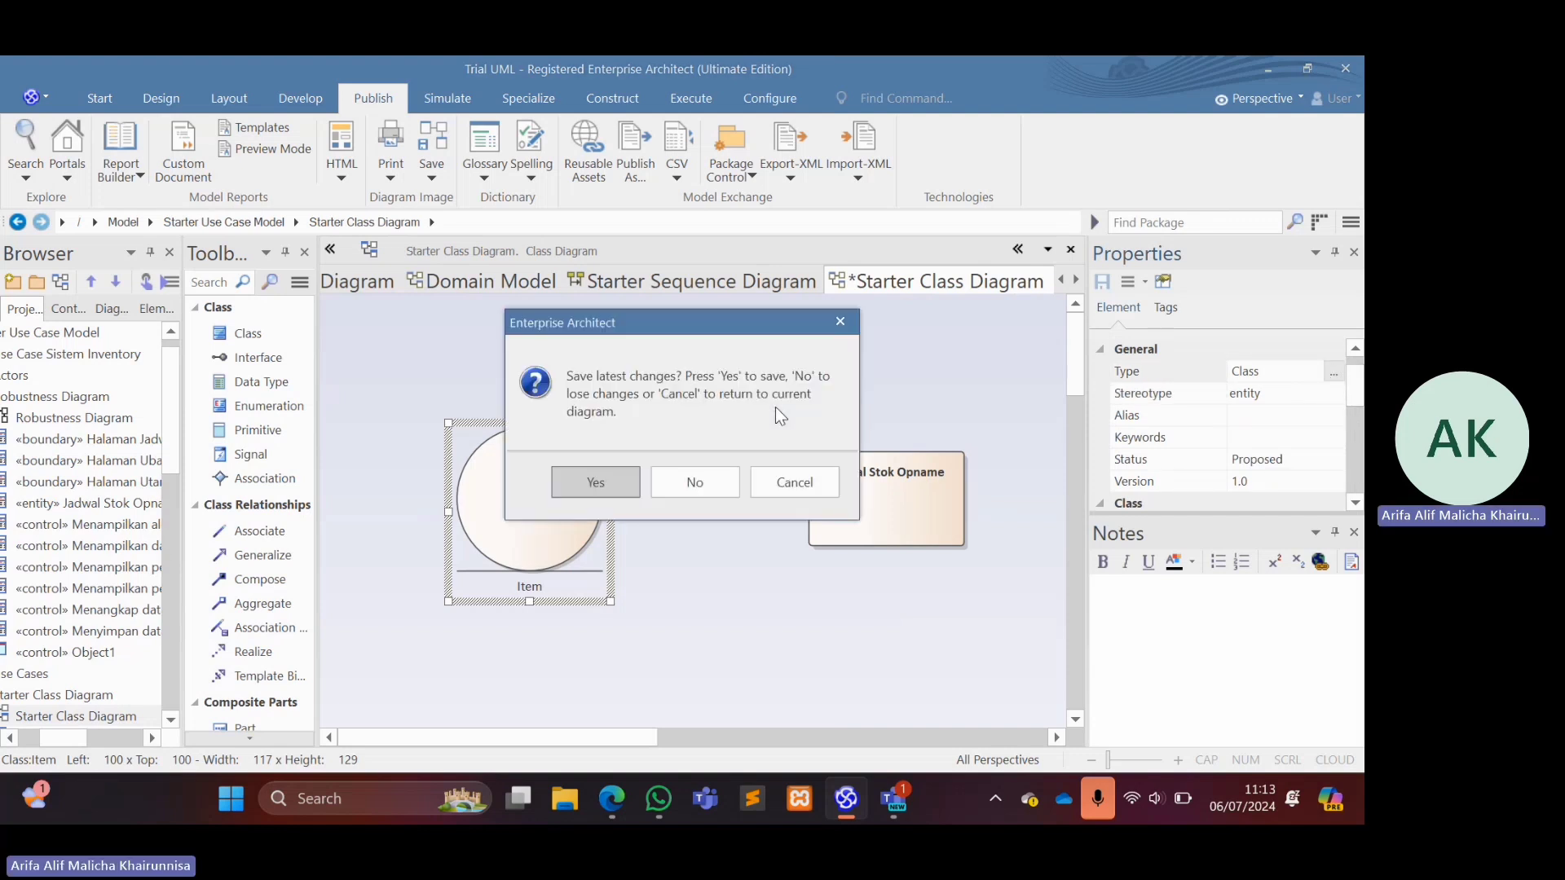
left_click(619, 478)
left_click_drag(573, 450, 569, 435)
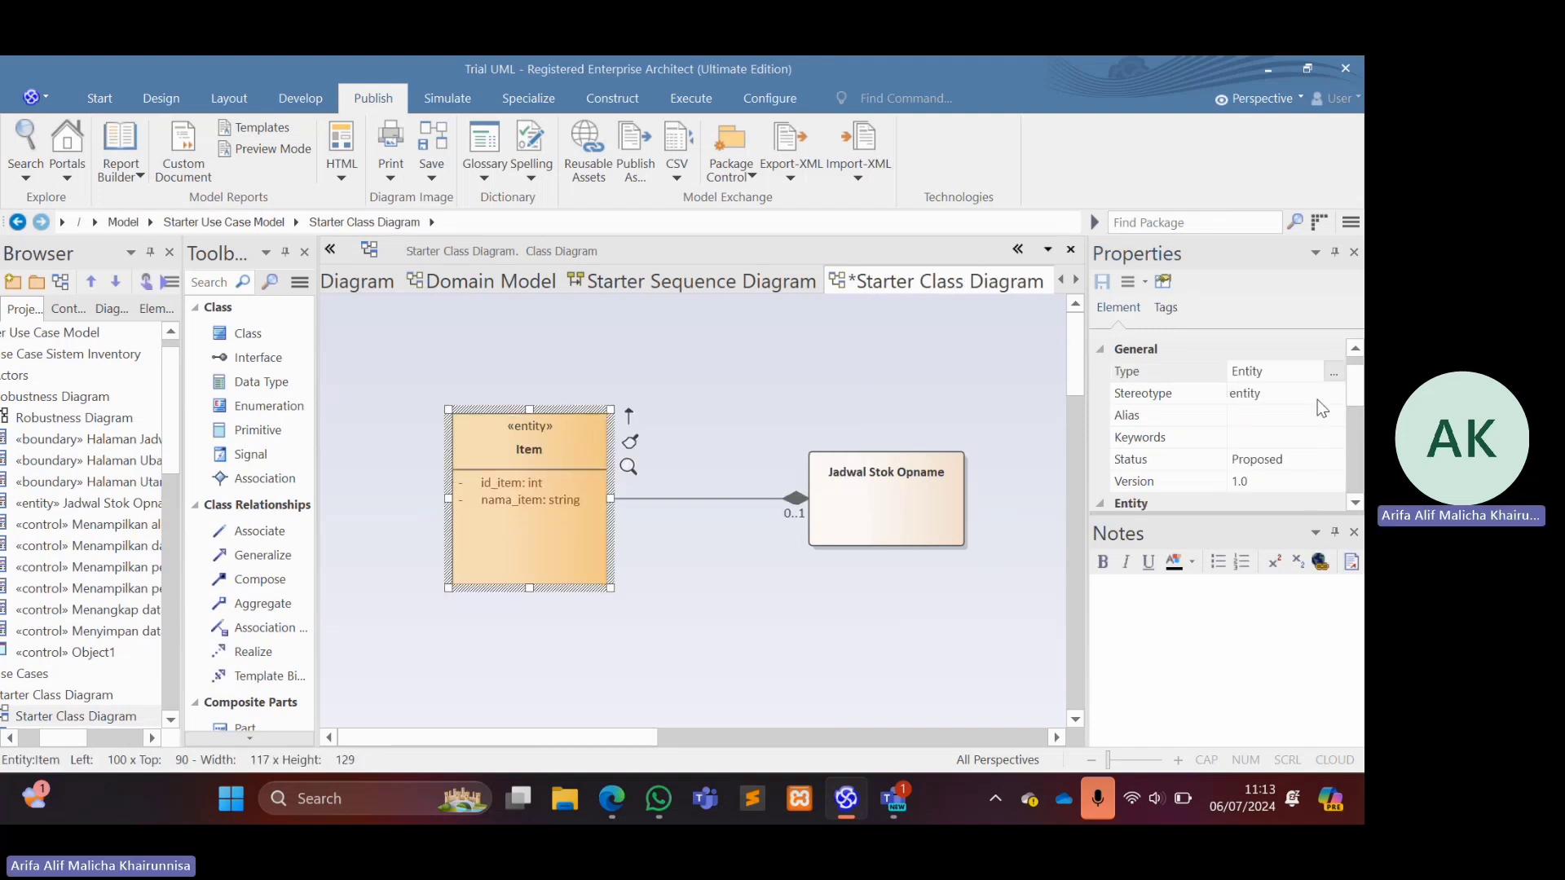
Check the stereotype and the element type assigned to the Item element.
left_click(1303, 394)
left_click(1333, 394)
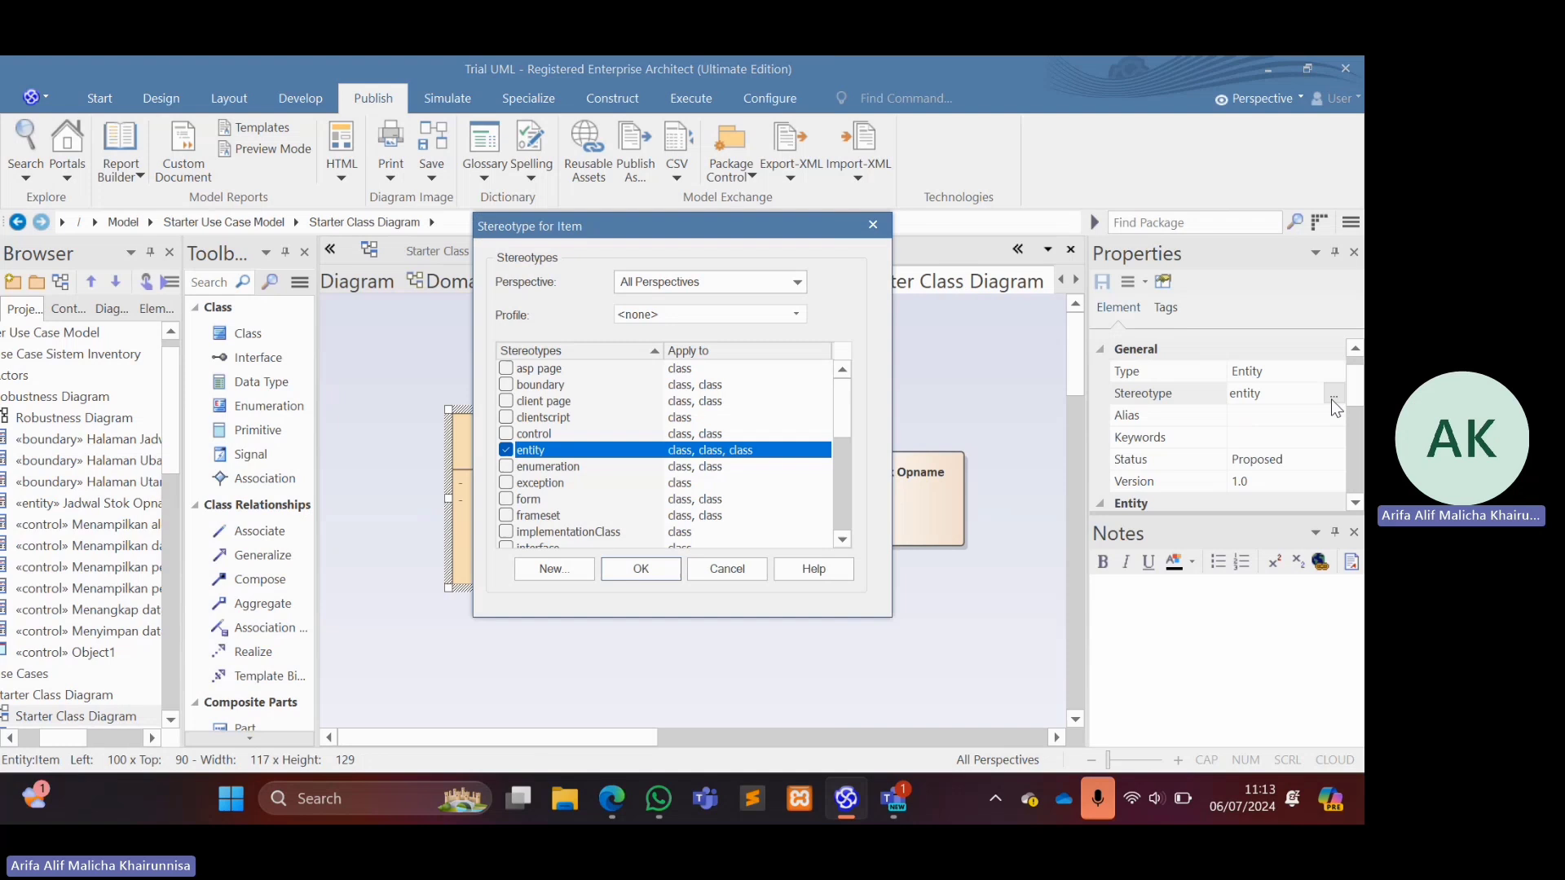
left_click(875, 227)
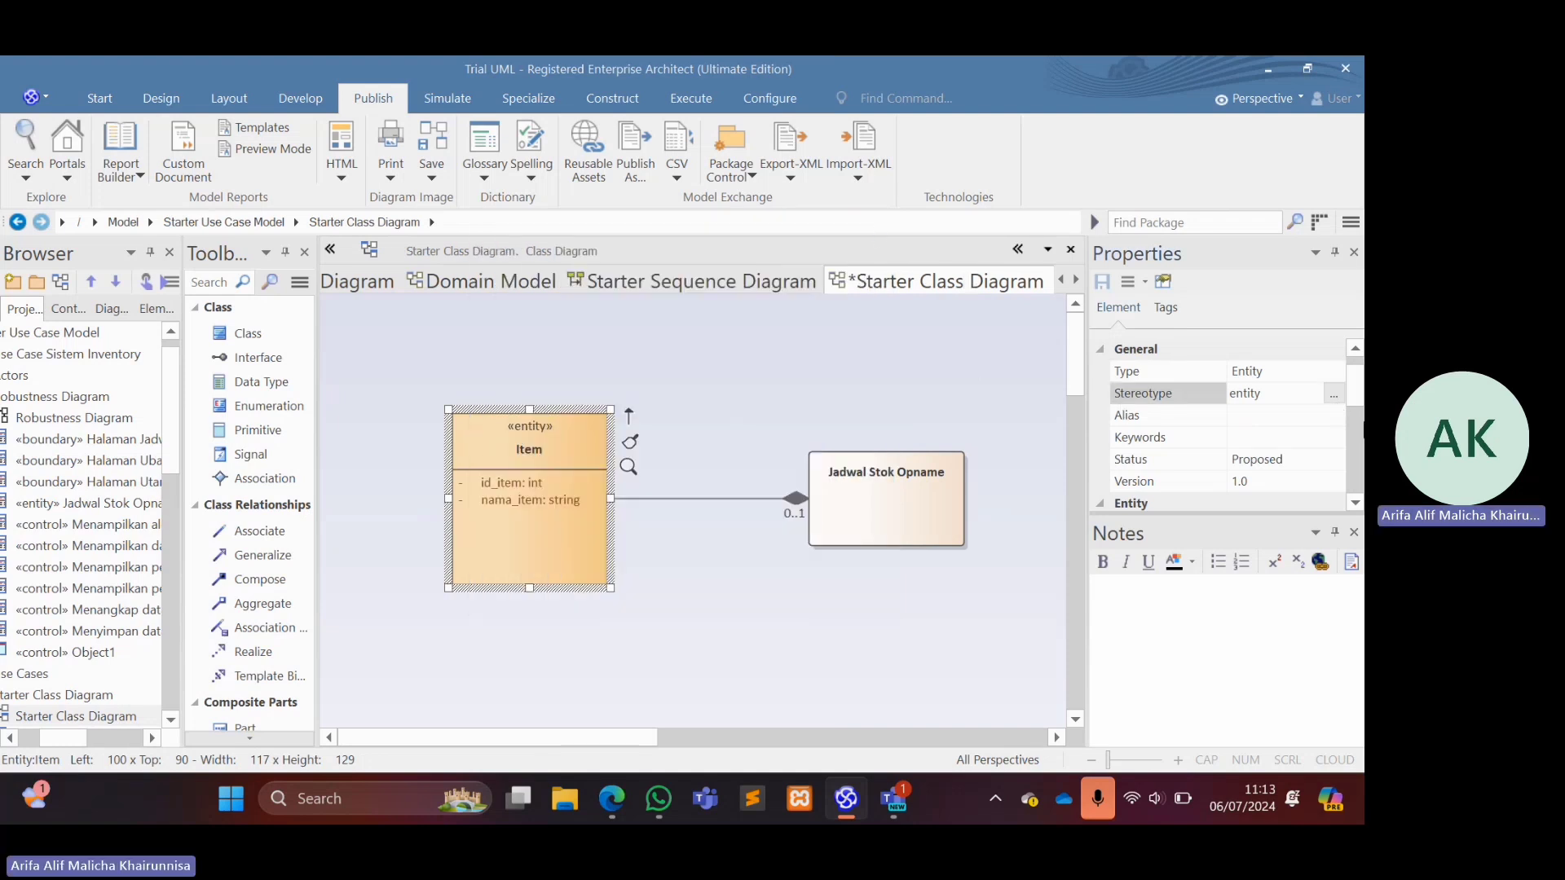
left_click(1331, 373)
left_click(1333, 373)
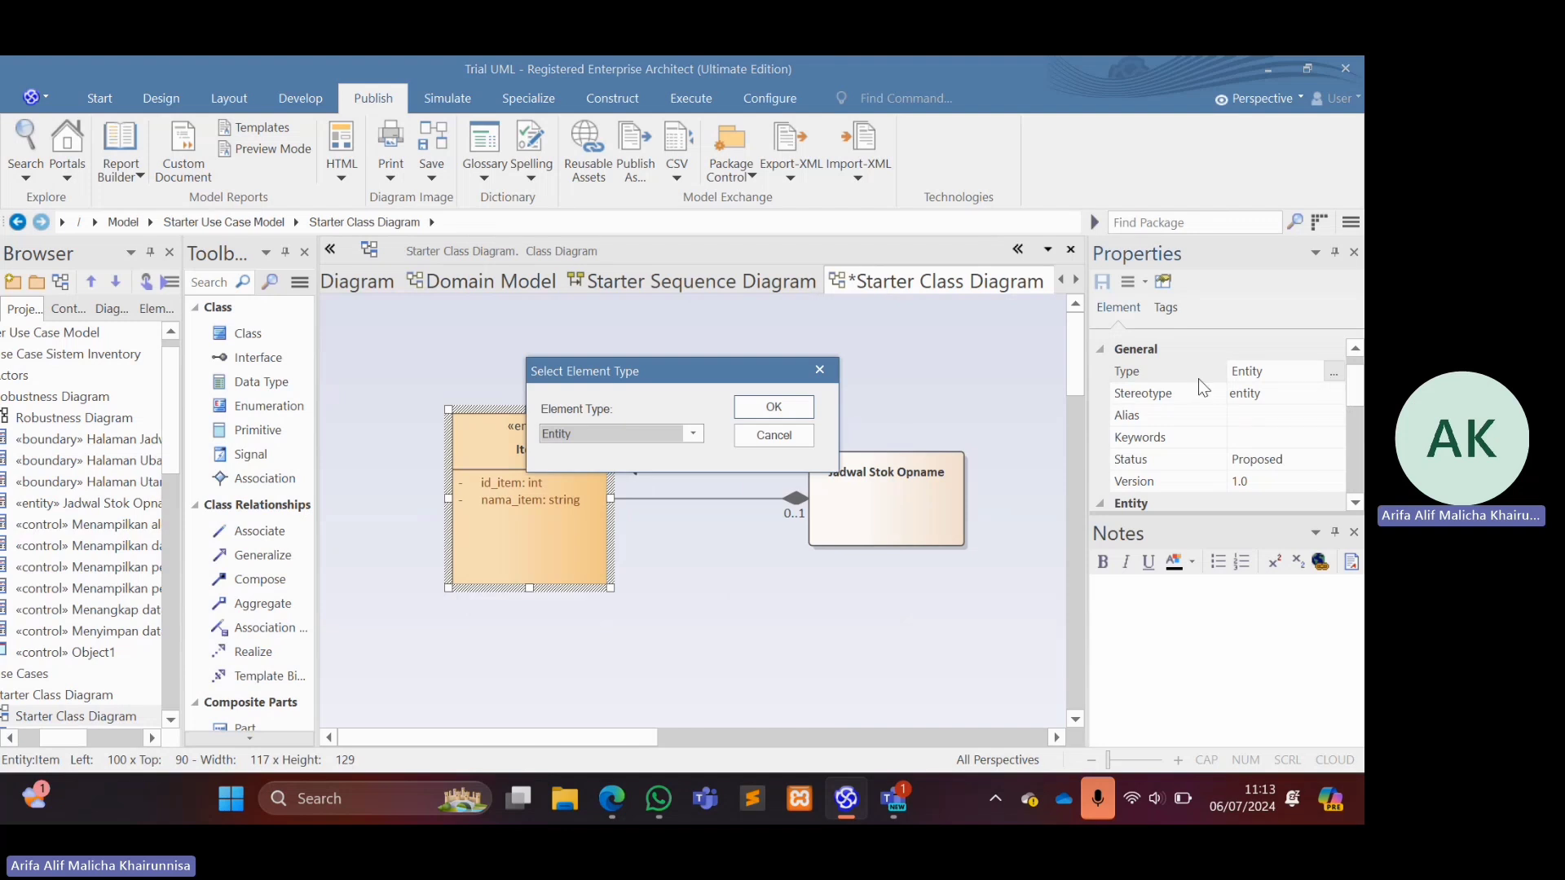
left_click(780, 409)
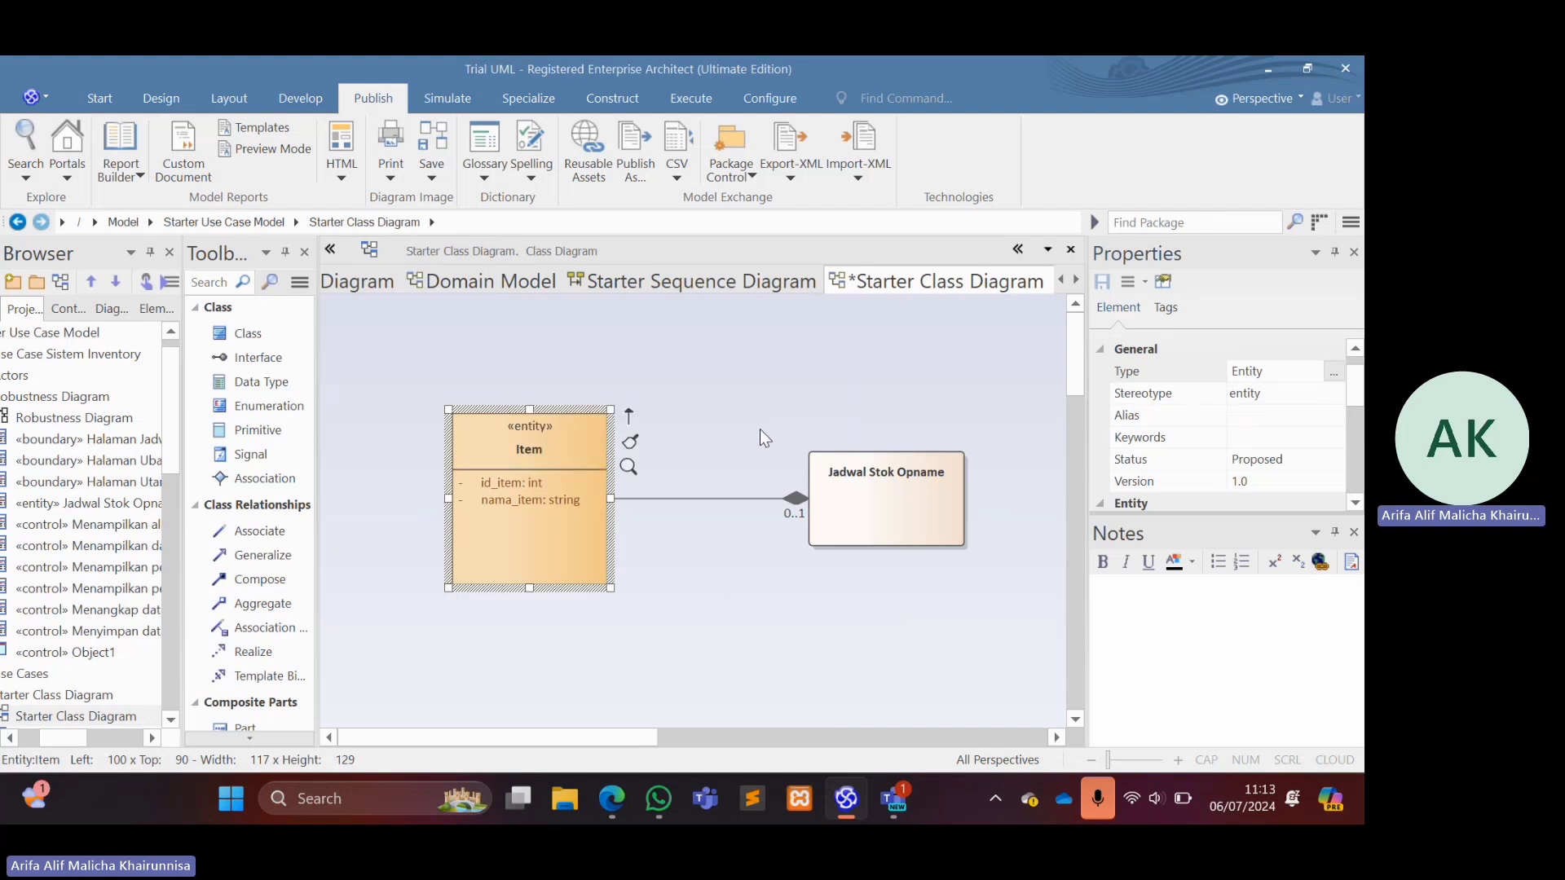
Shorten the Item entity to a height of 94 and move Jadwal Stok Opname so their connector runs straight.
left_click_drag(530, 588, 531, 539)
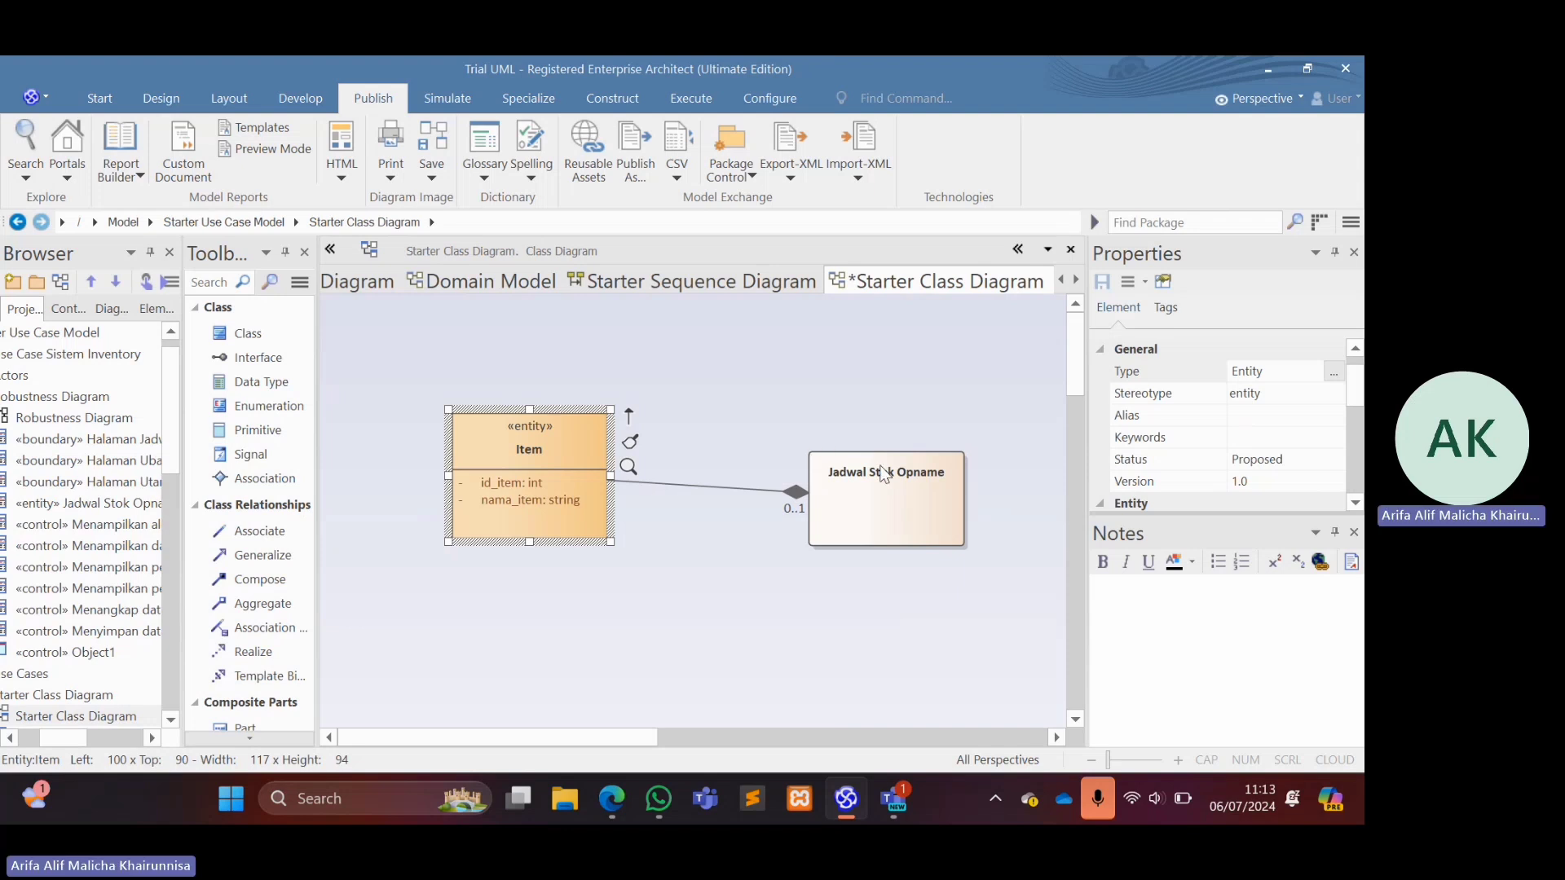
left_click_drag(885, 474, 861, 441)
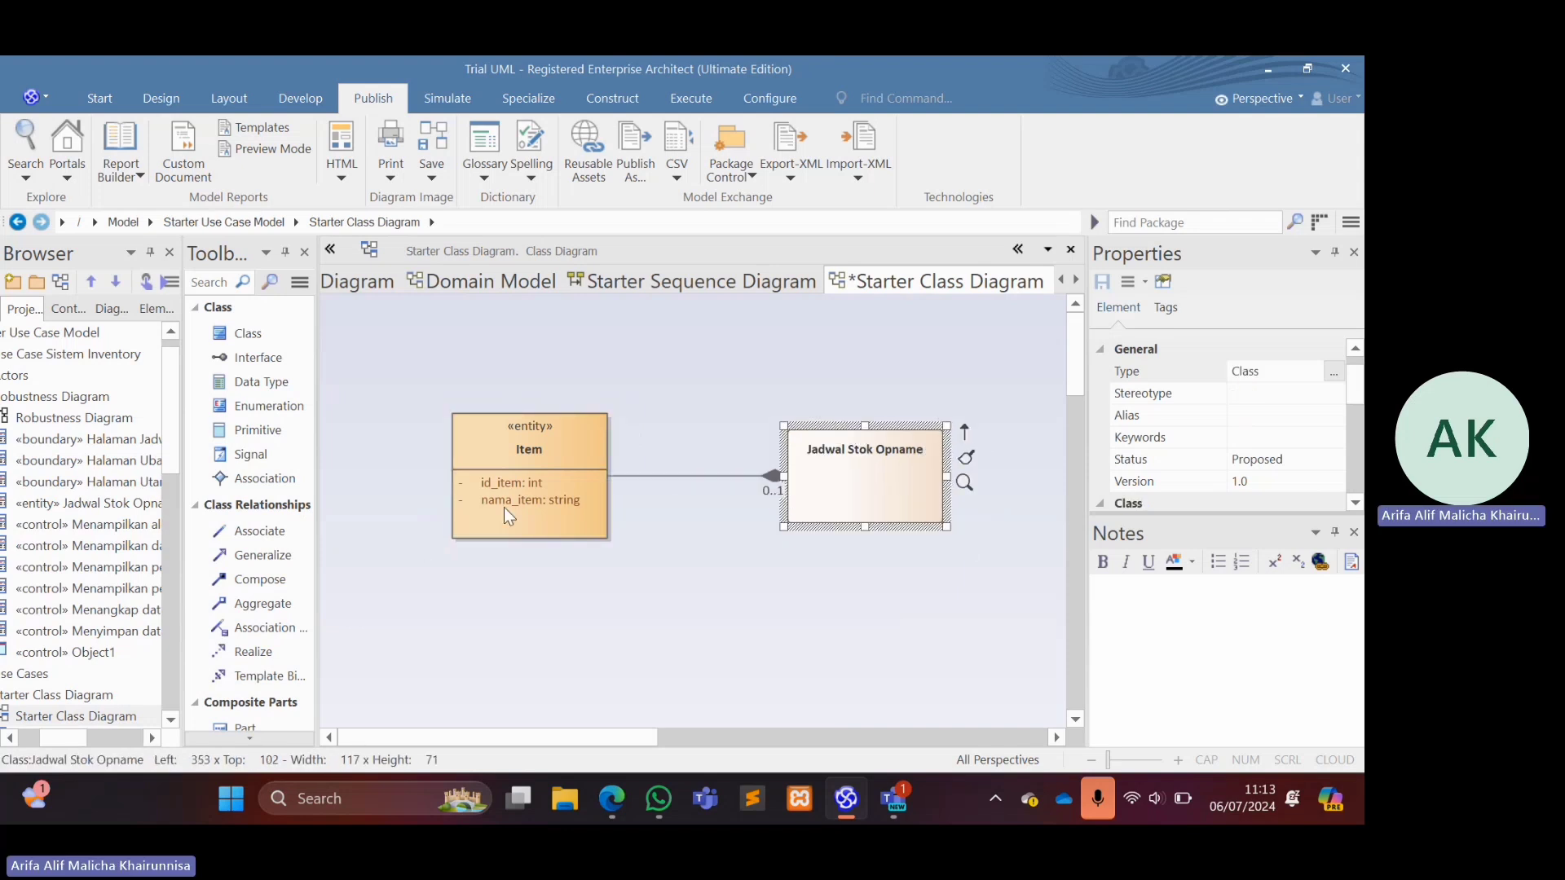
Add a public operation named create with return type int to the Item entity.
left_click(538, 498)
left_click(538, 498)
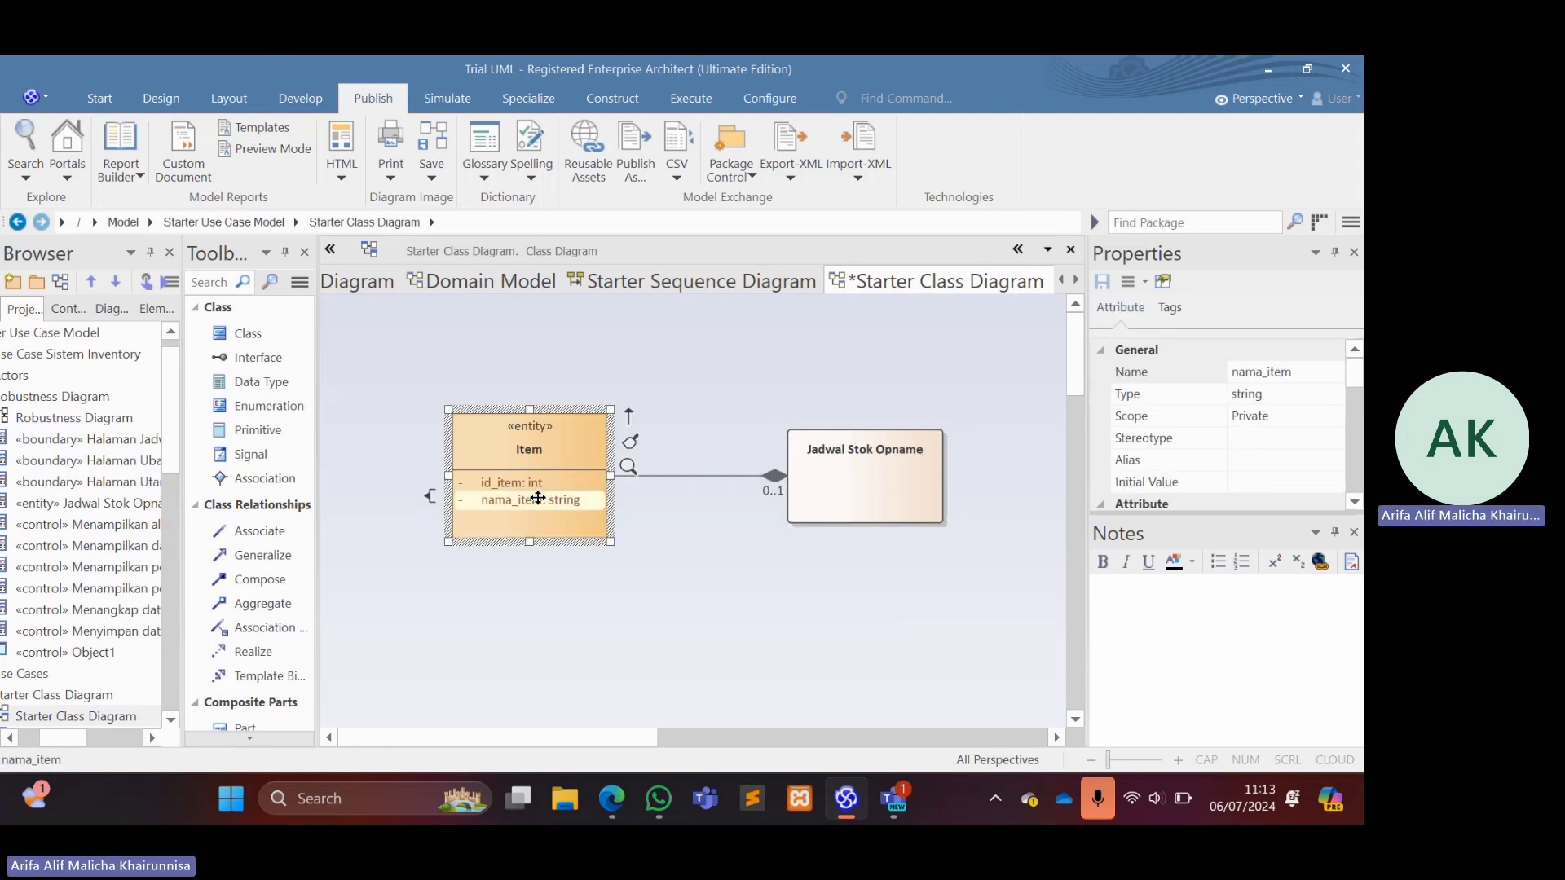
right_click(538, 498)
left_click(590, 657)
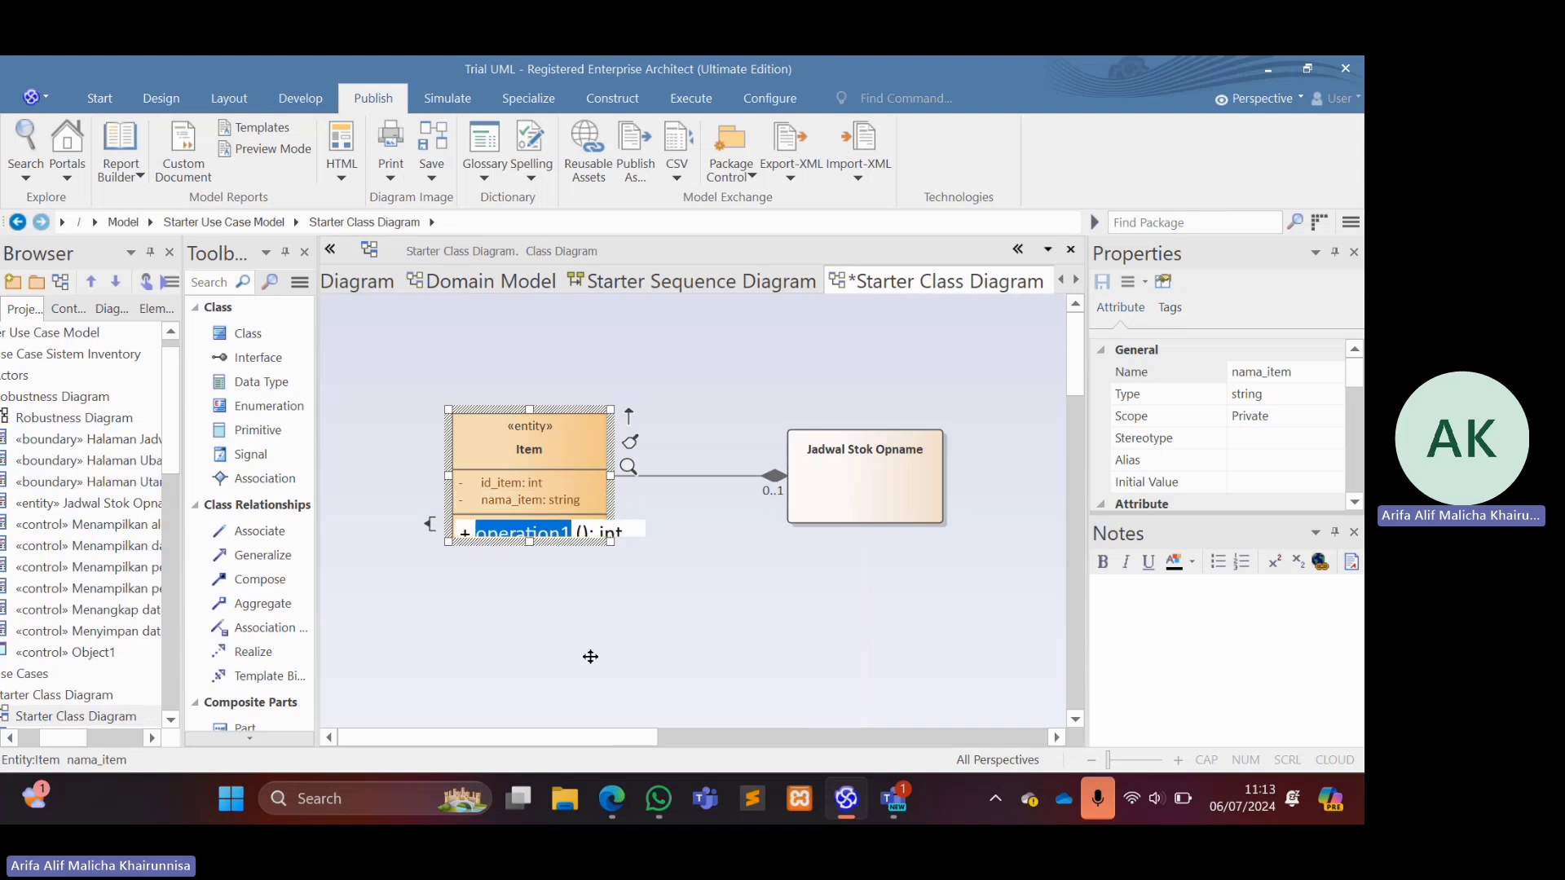
type("cre")
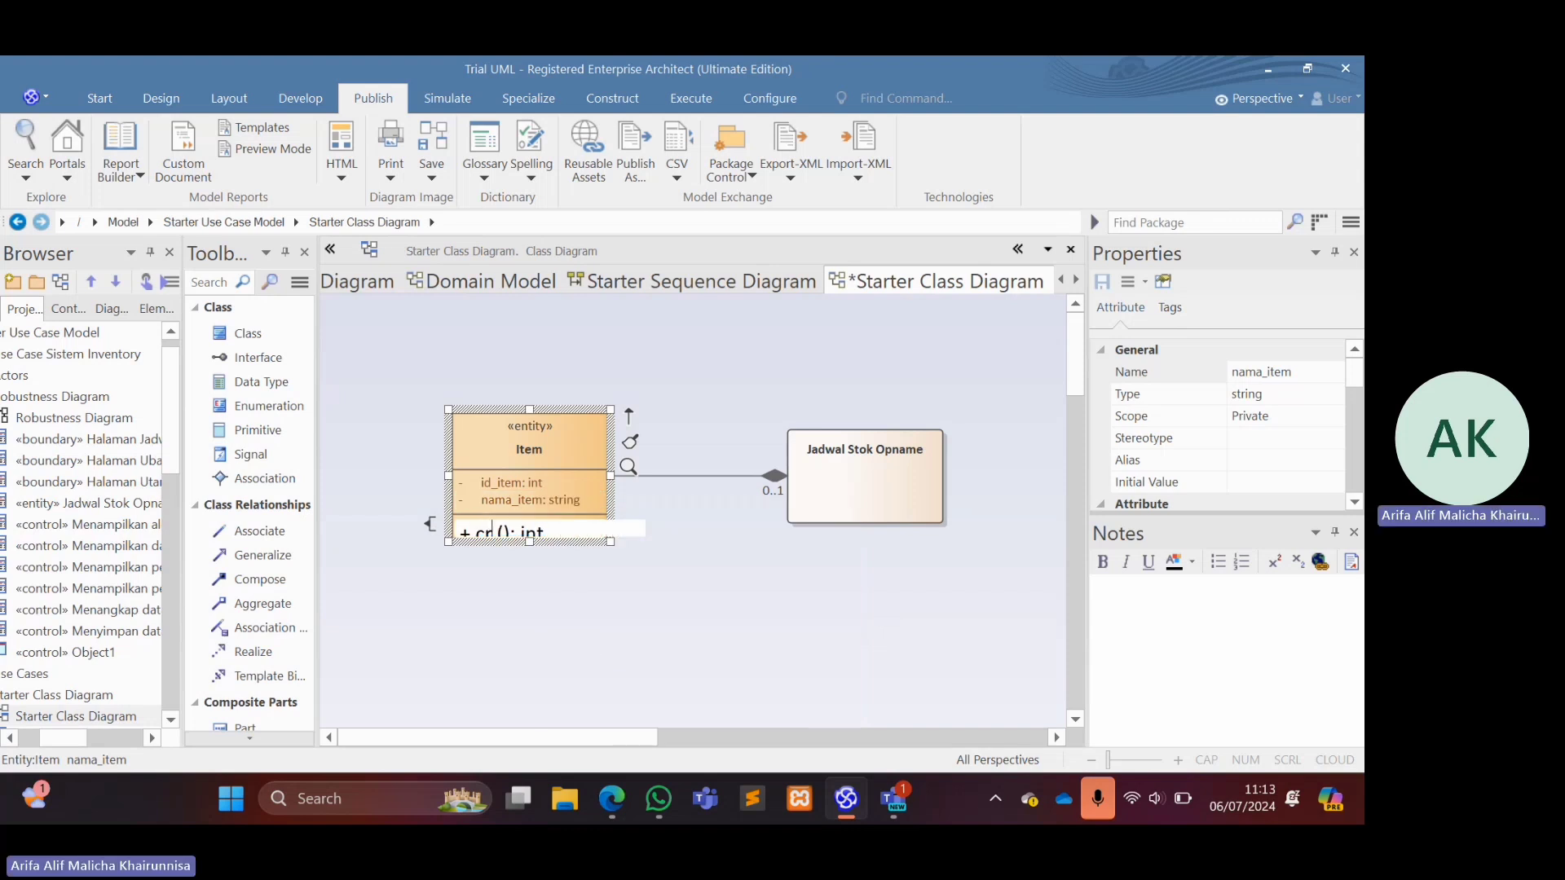
type("ate")
key("Return")
left_click(631, 598)
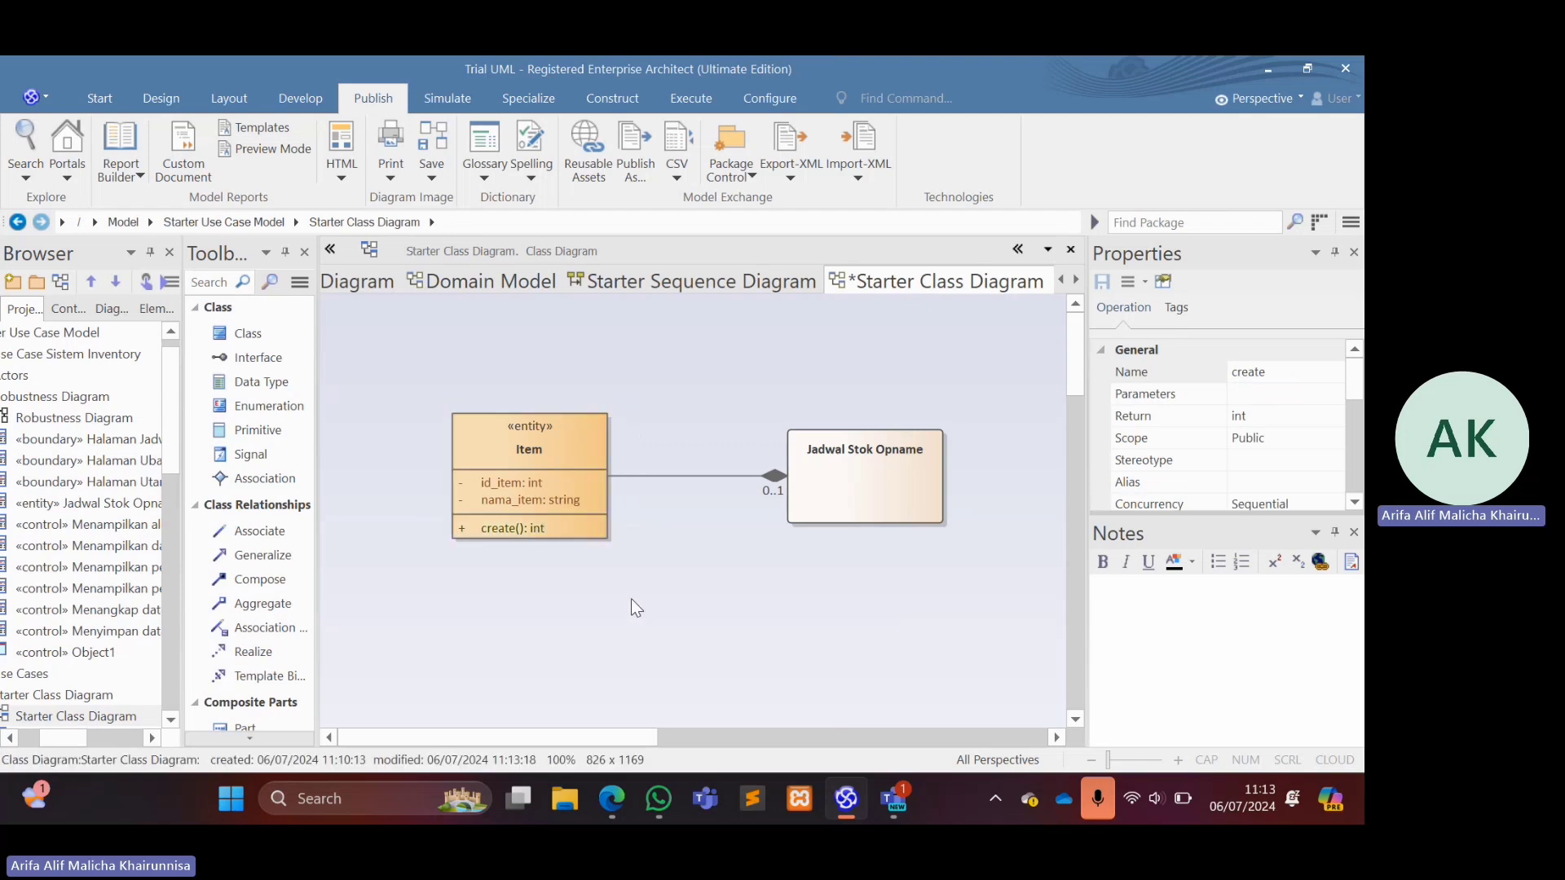
left_click(533, 526)
double_click(533, 526)
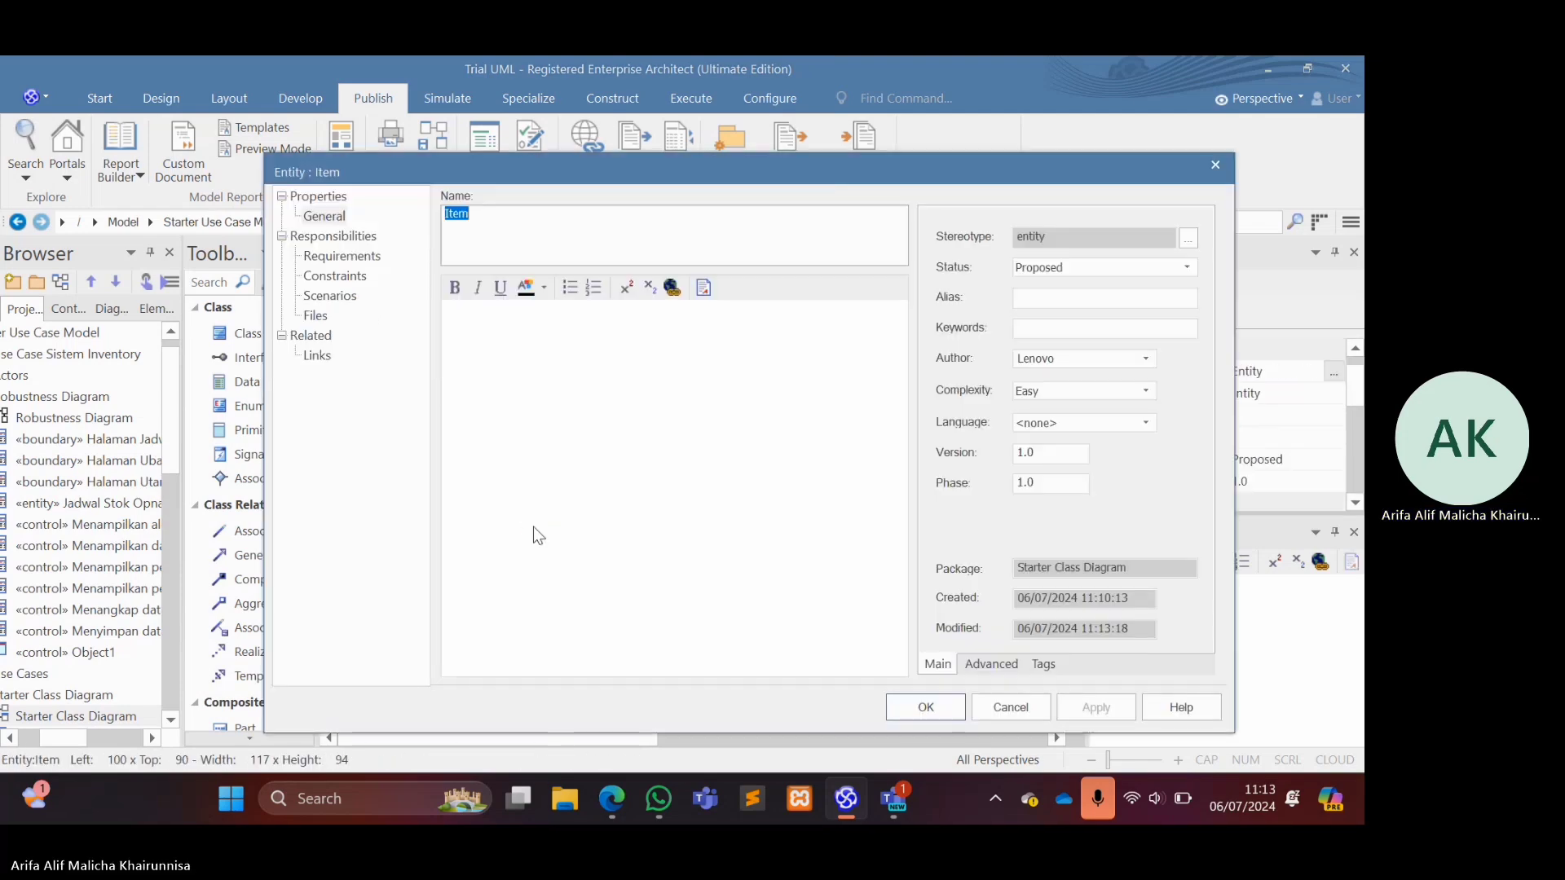
left_click(1215, 167)
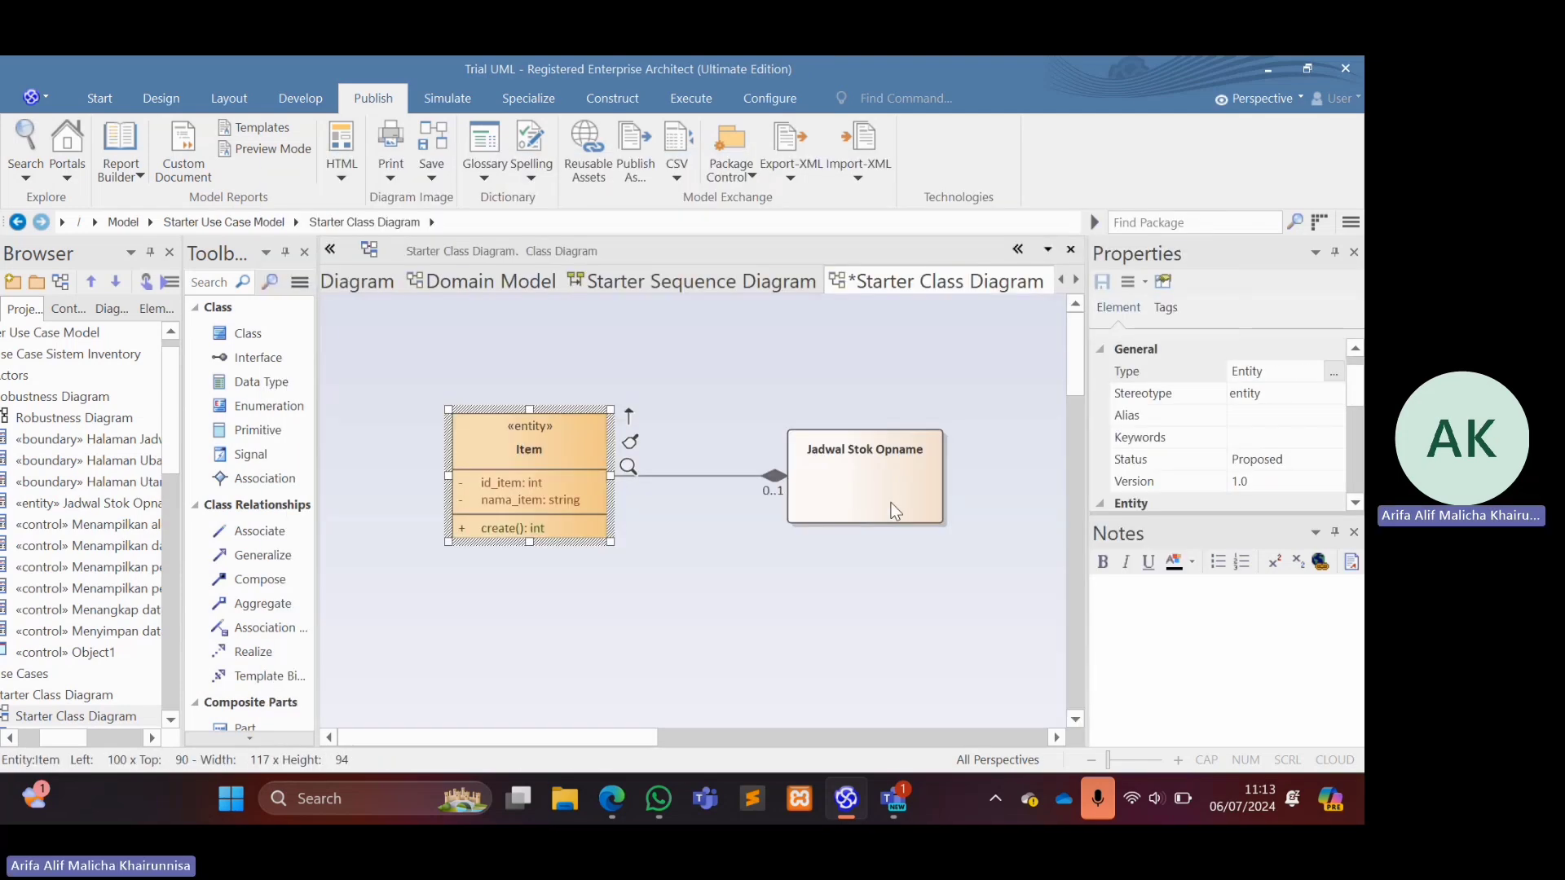
Change the element type of Jadwal Stok Opname to Entity and save the latest diagram changes.
left_click(892, 503)
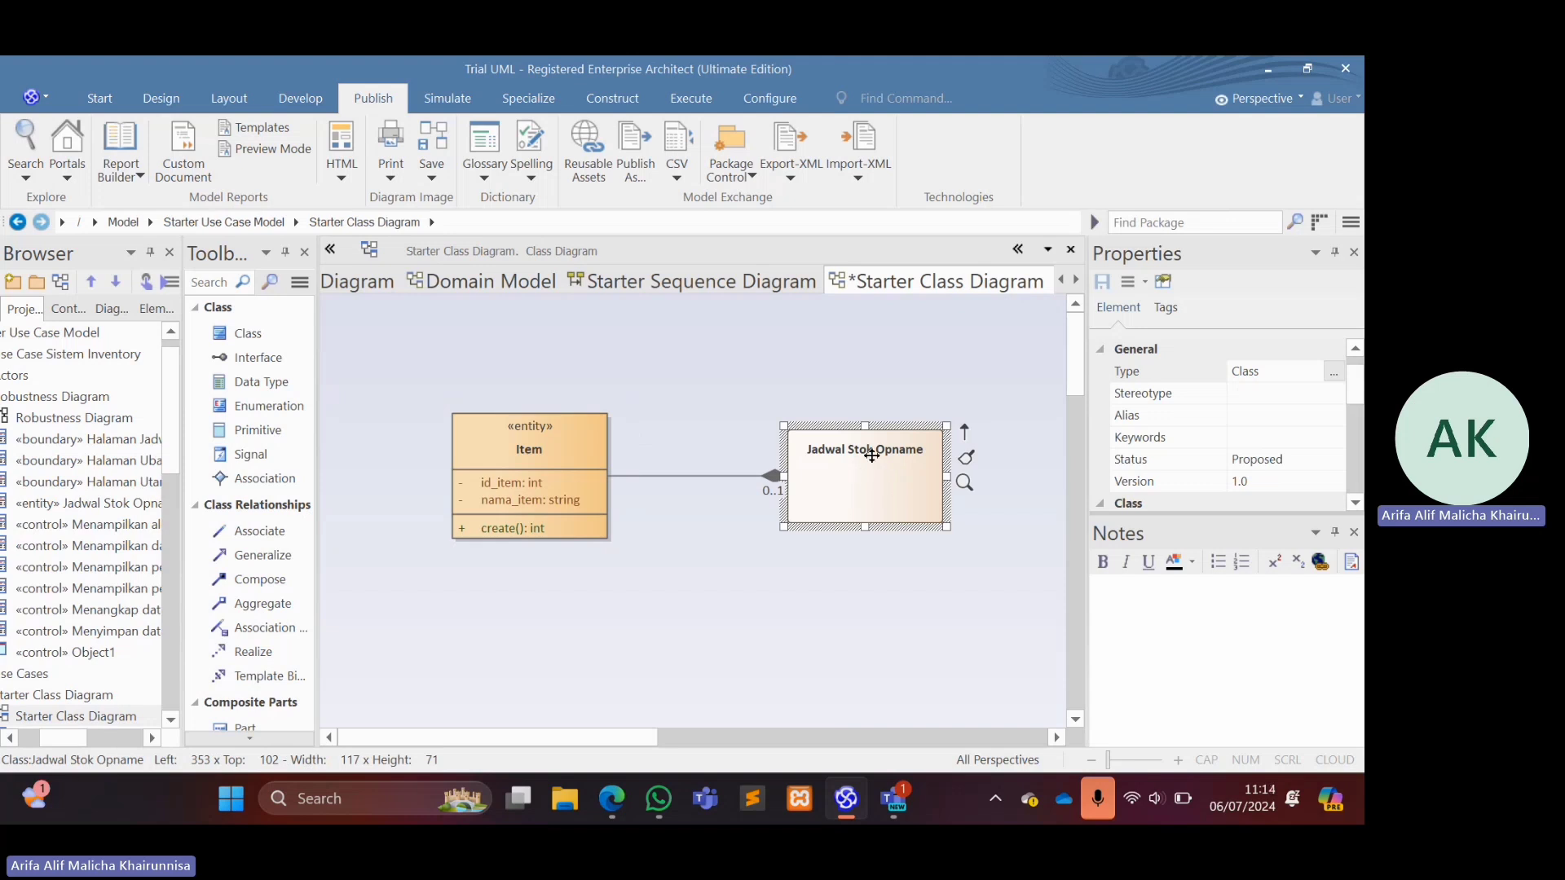
left_click(1331, 374)
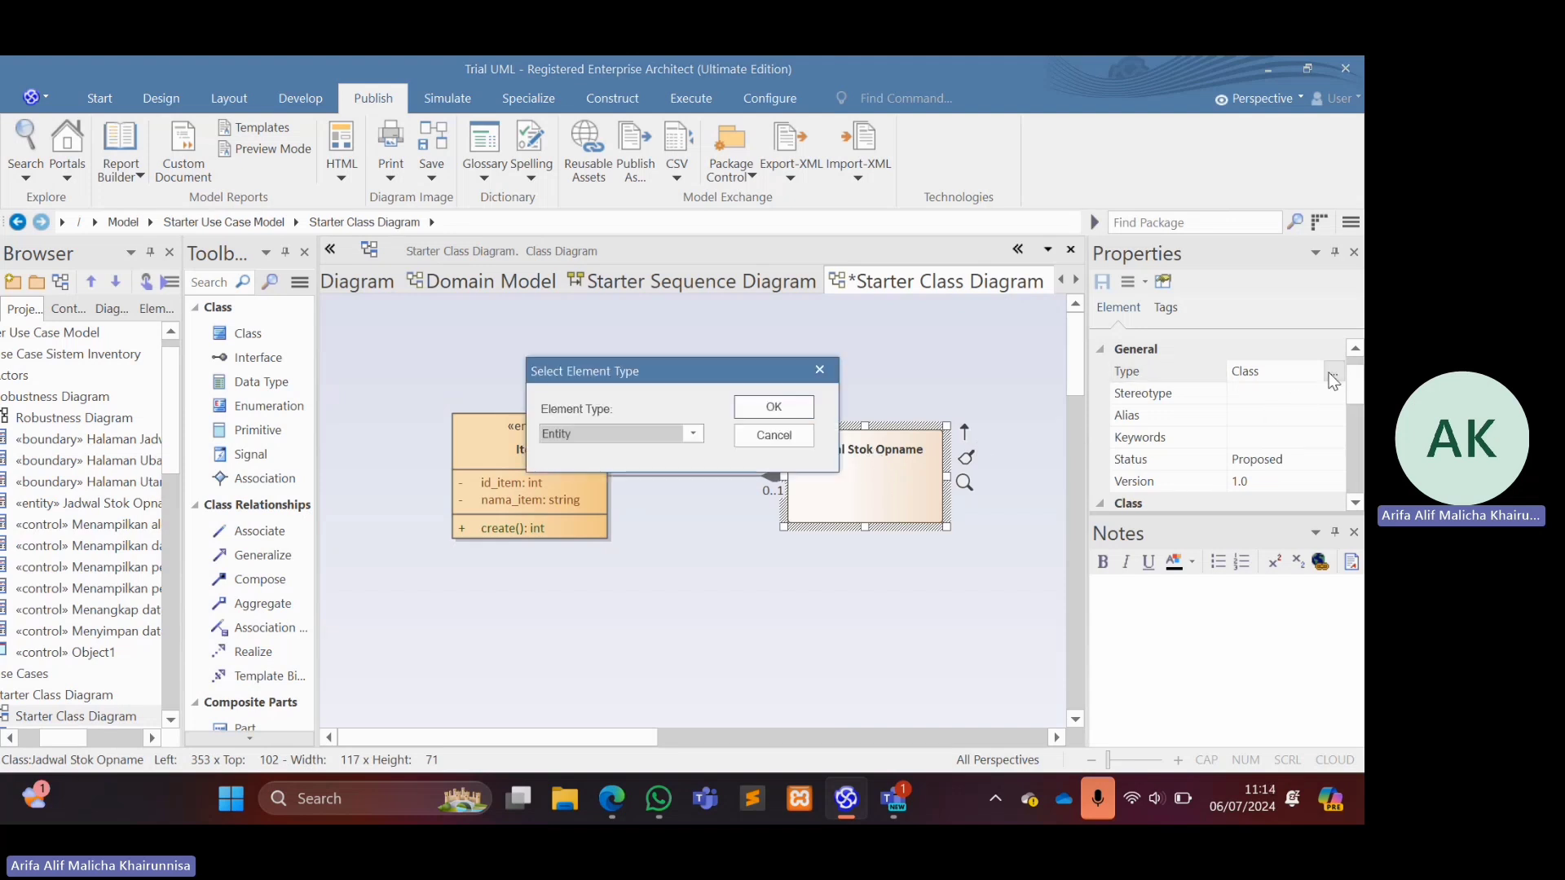
left_click(784, 413)
left_click(603, 490)
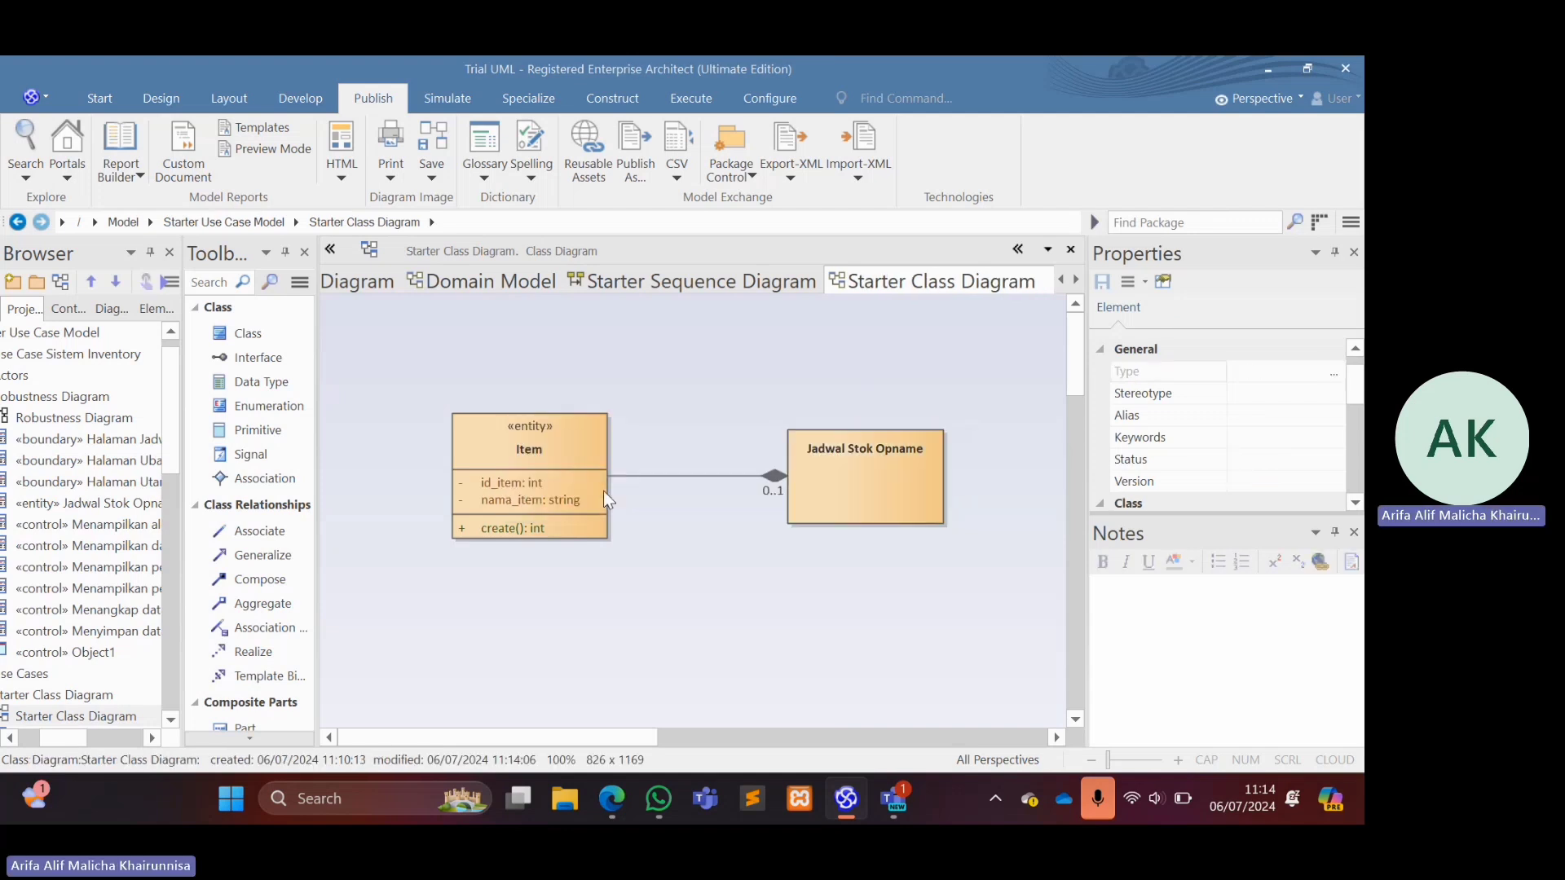
Assign the entity stereotype to the Jadwal Stok Opname element.
left_click(1311, 397)
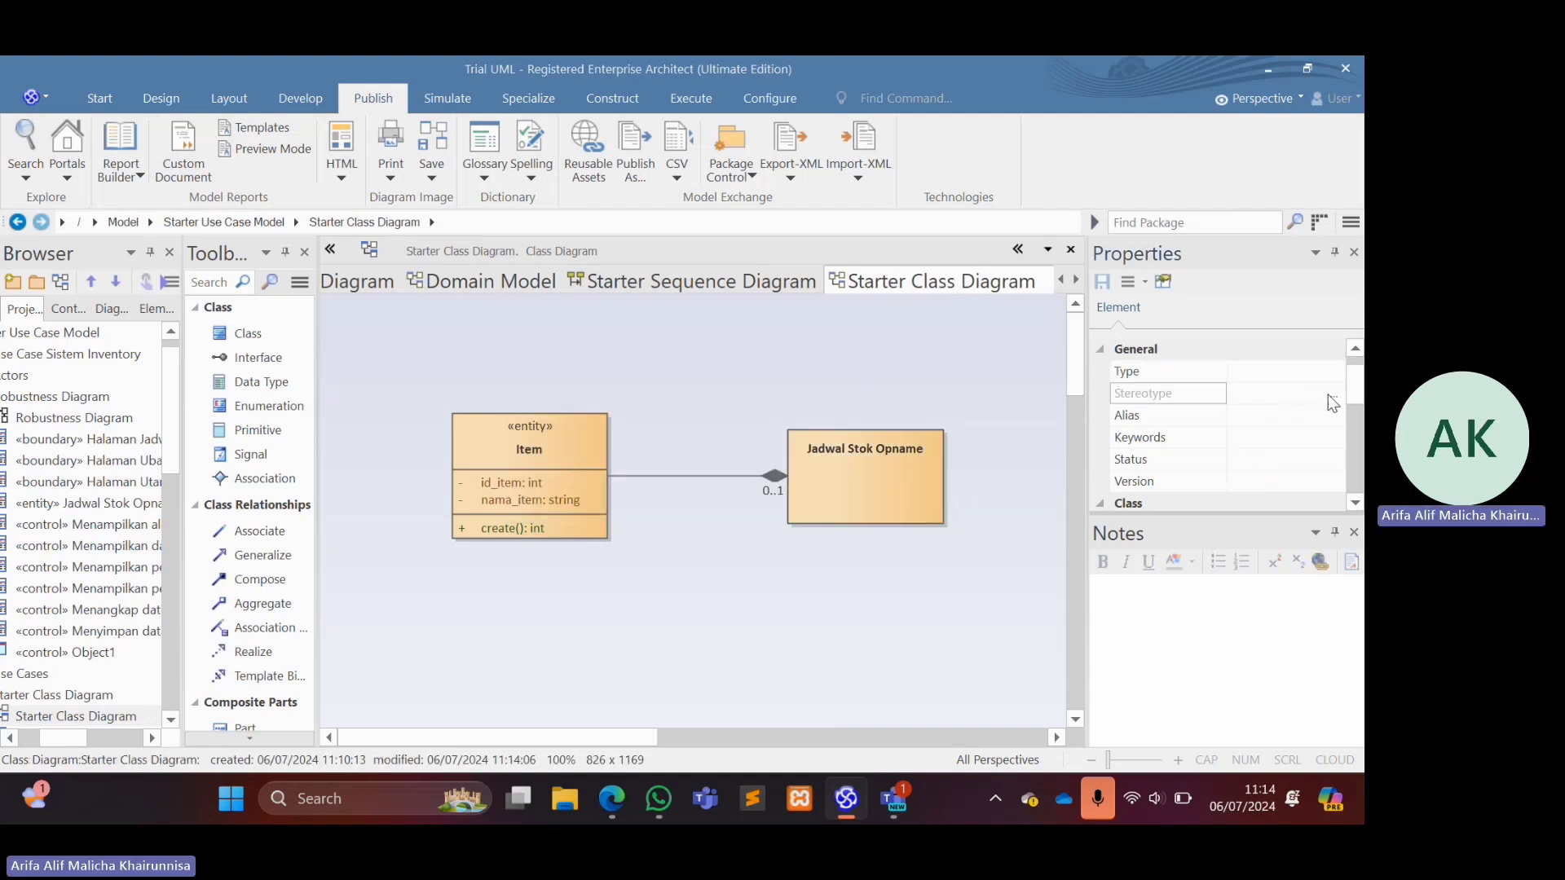
left_click(845, 440)
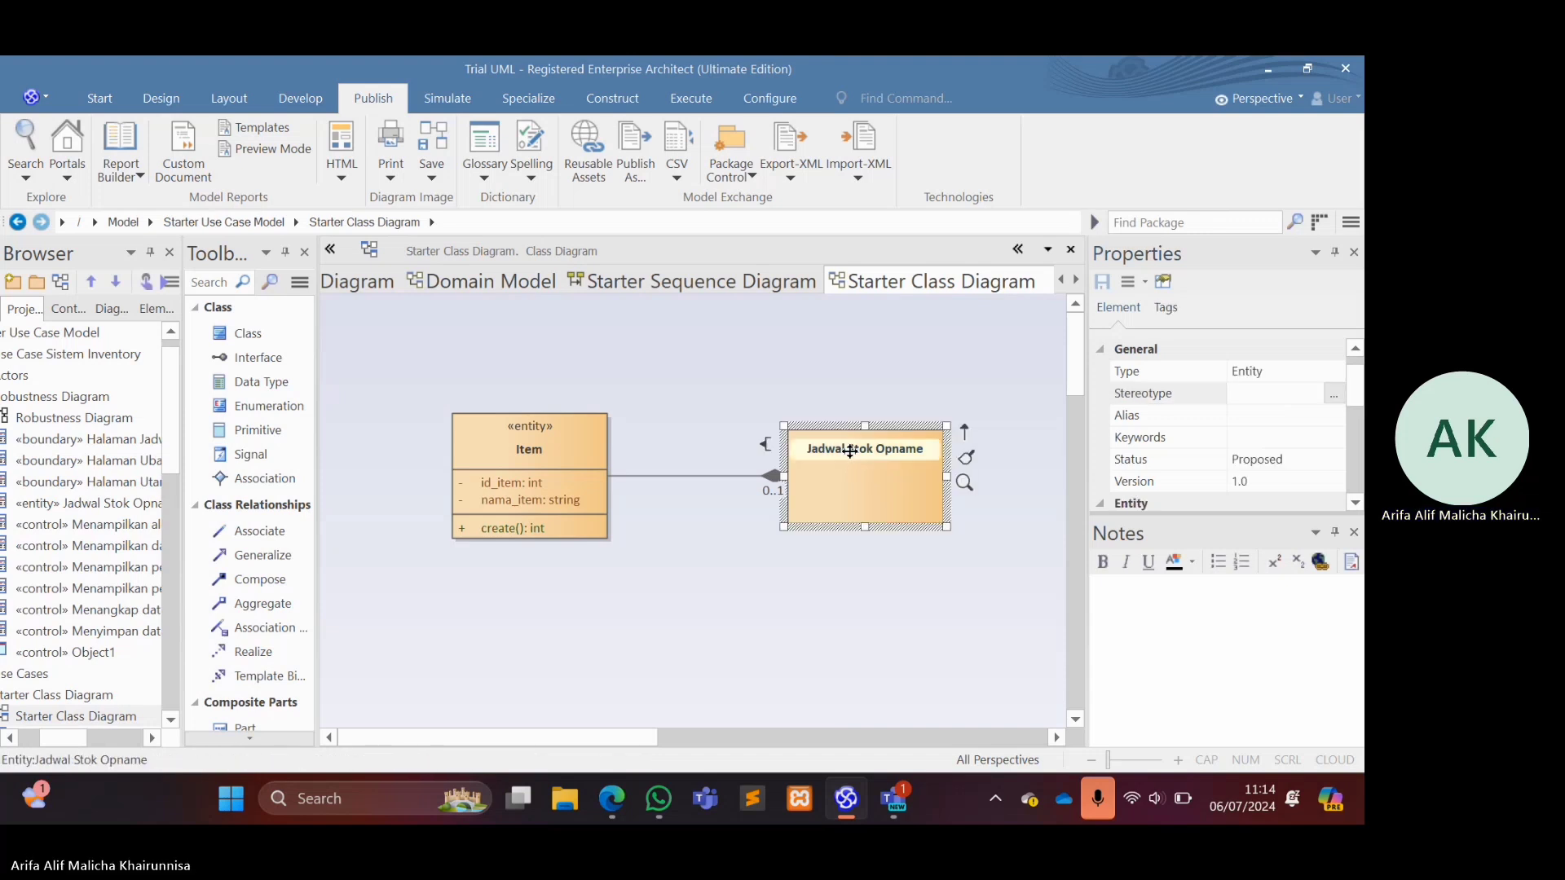
left_click(1335, 396)
left_click(1335, 393)
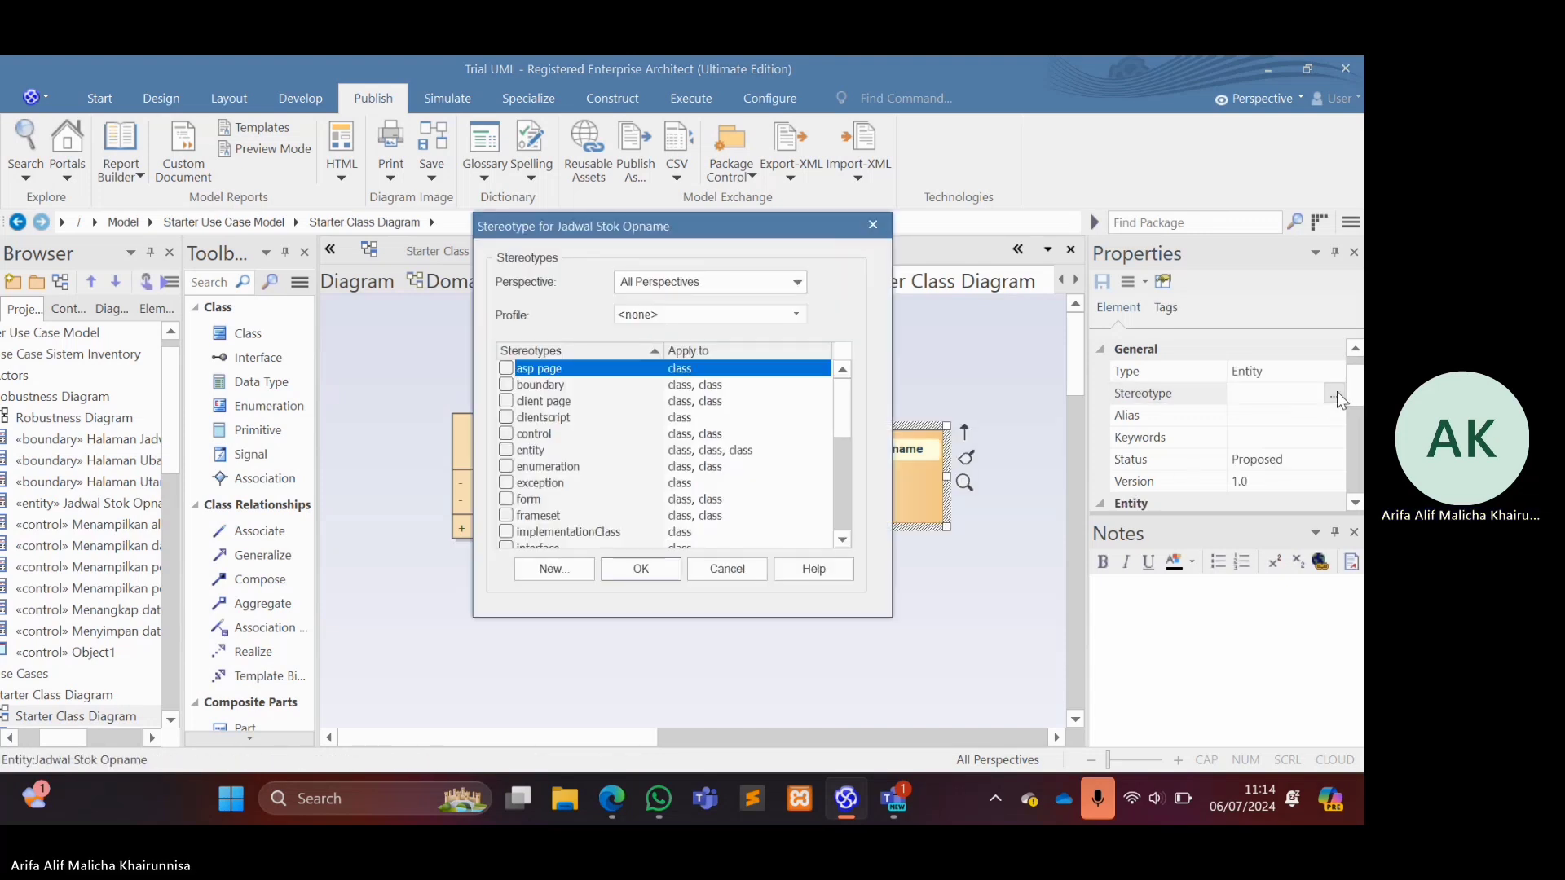
left_click(506, 451)
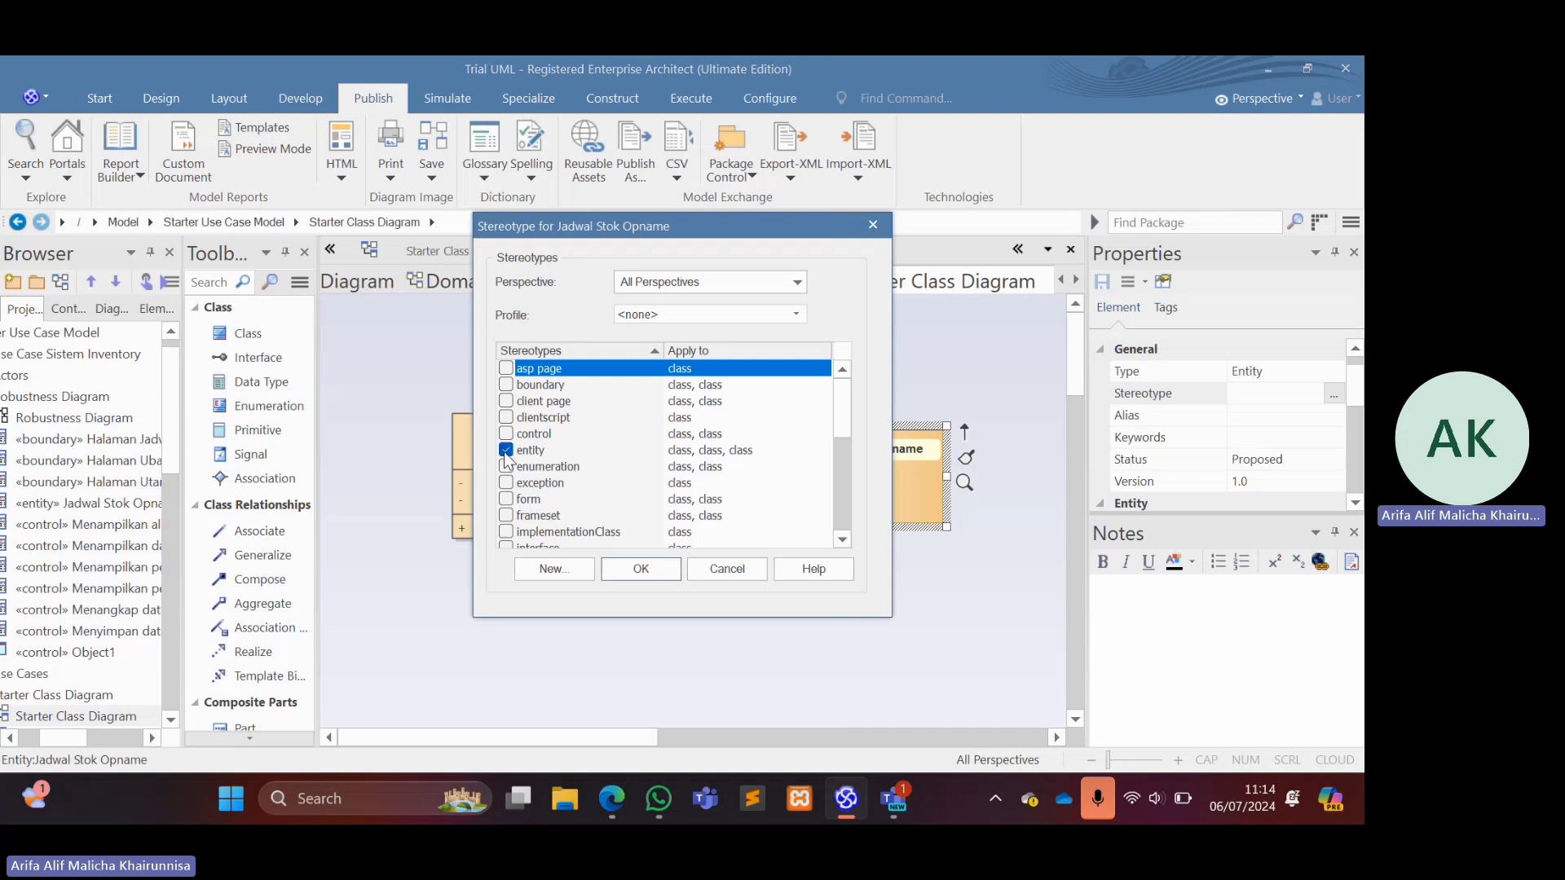
left_click(625, 570)
Add a private attribute named id_jadwal of type int to the Jadwal Stok Opname entity.
left_click(917, 451)
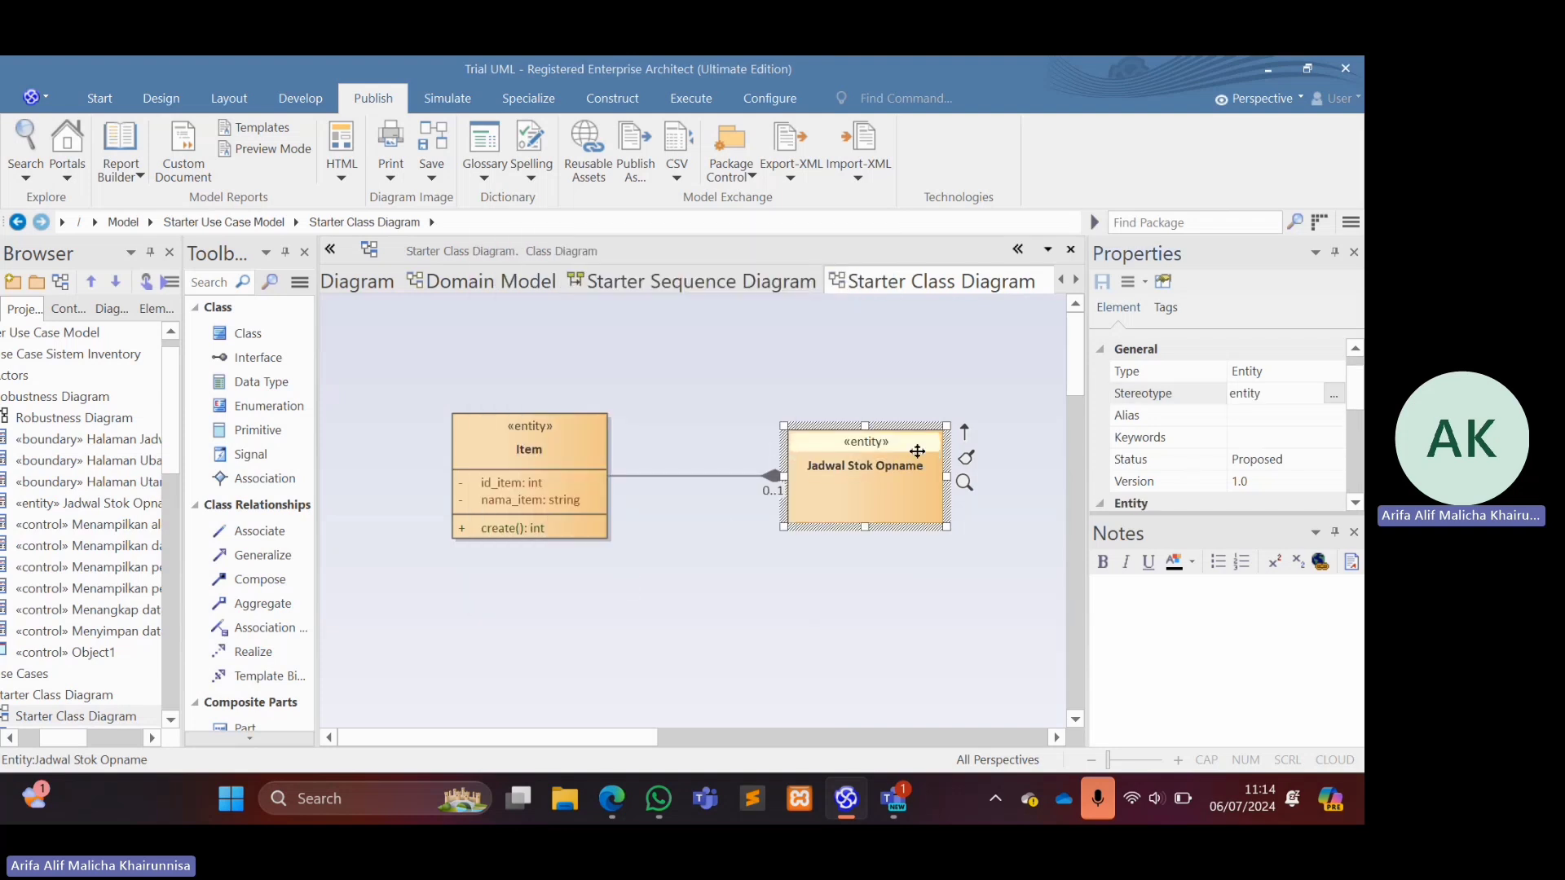
left_click(877, 474)
right_click(877, 474)
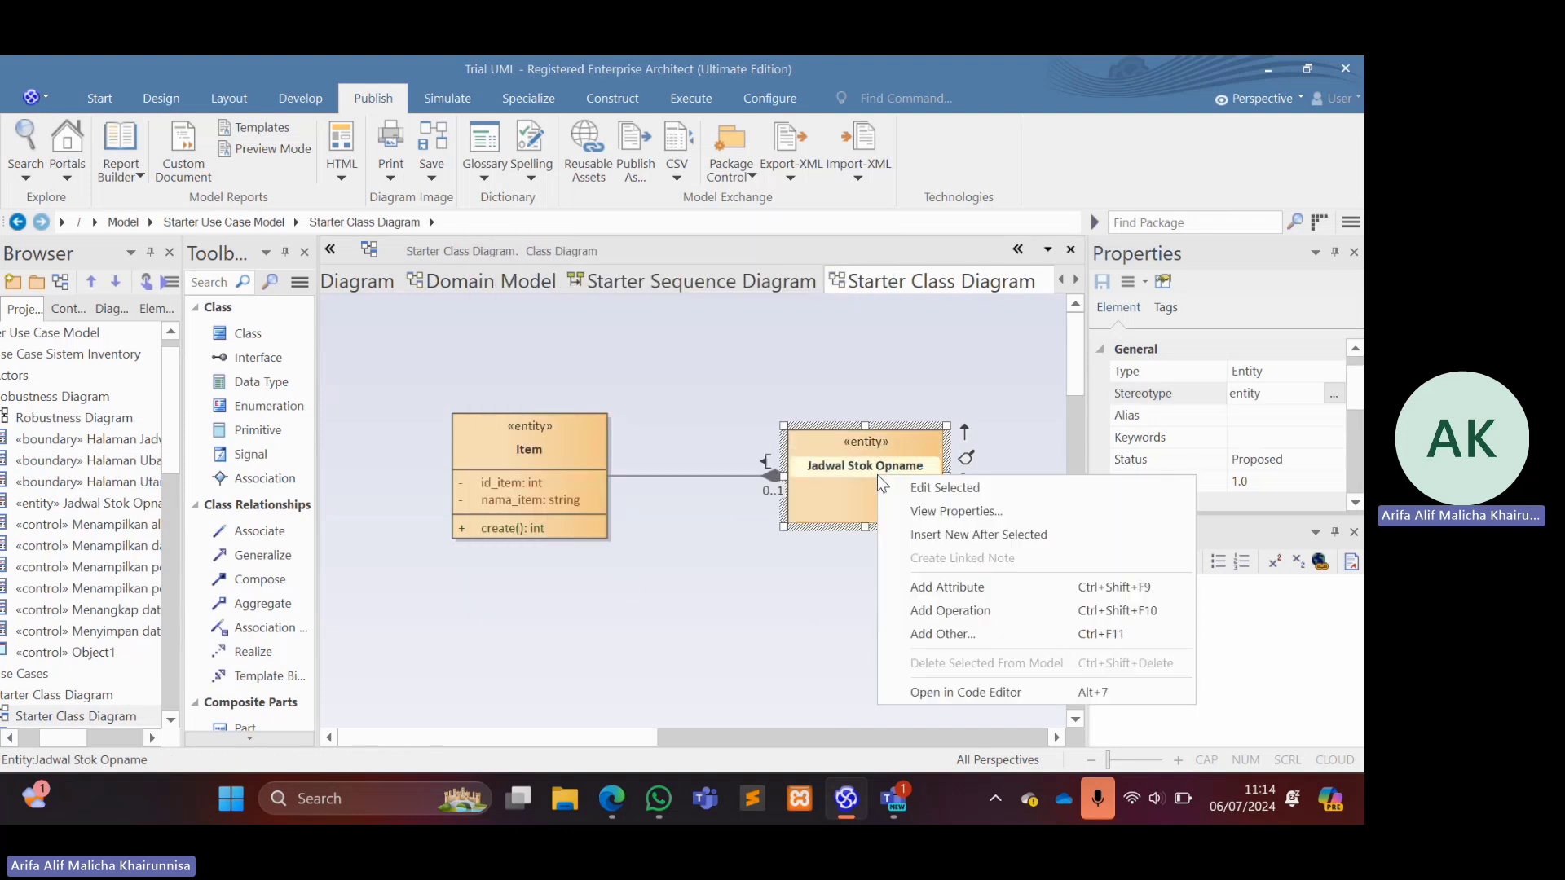
left_click(957, 586)
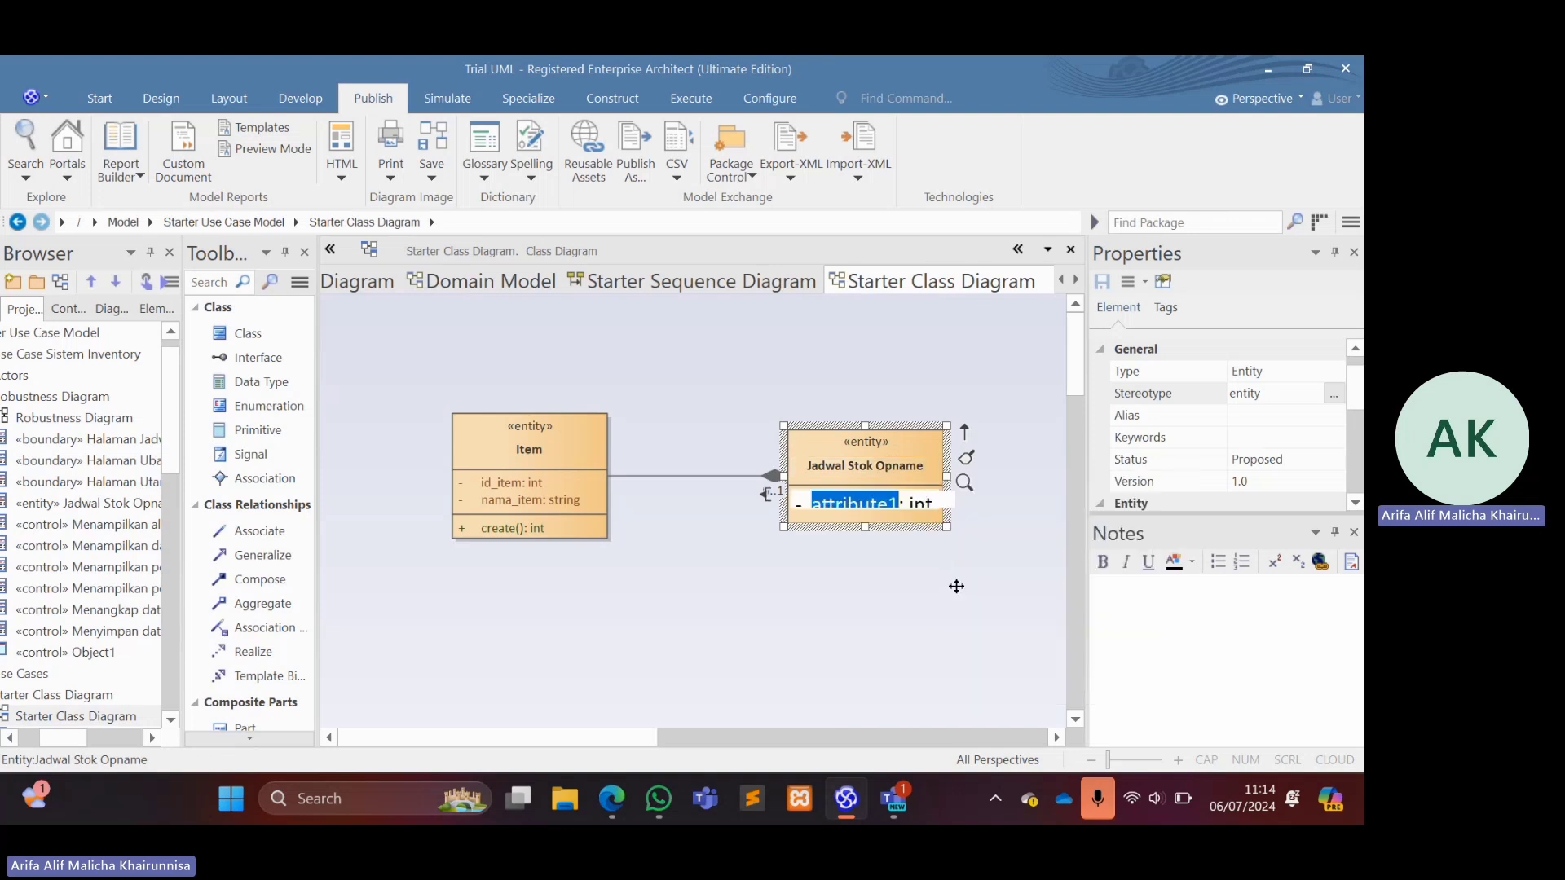
type("id")
type("_jadwal")
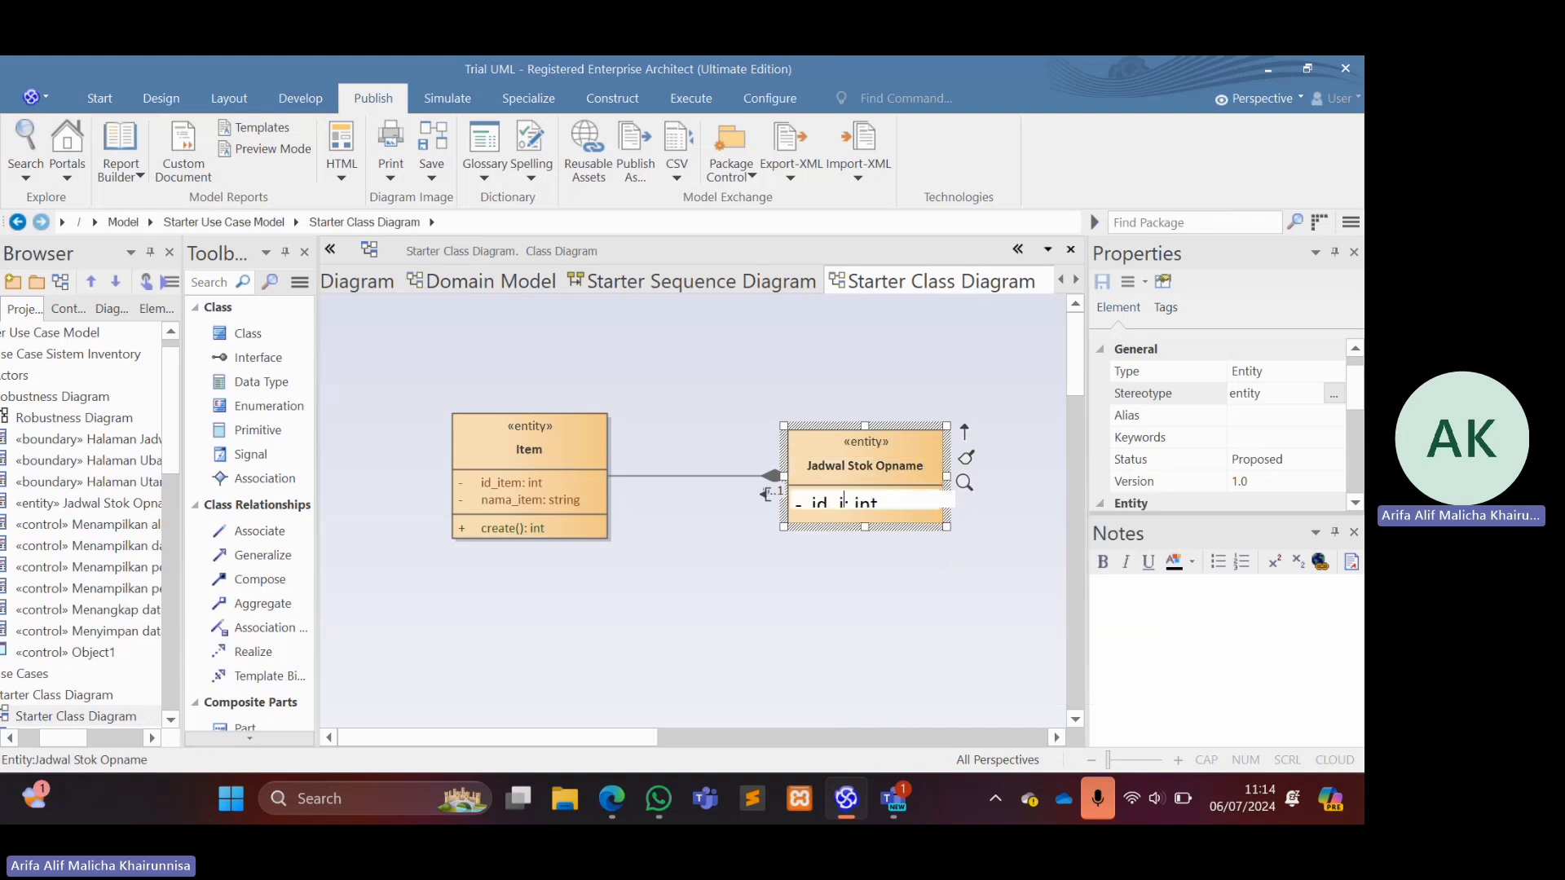
key("Return")
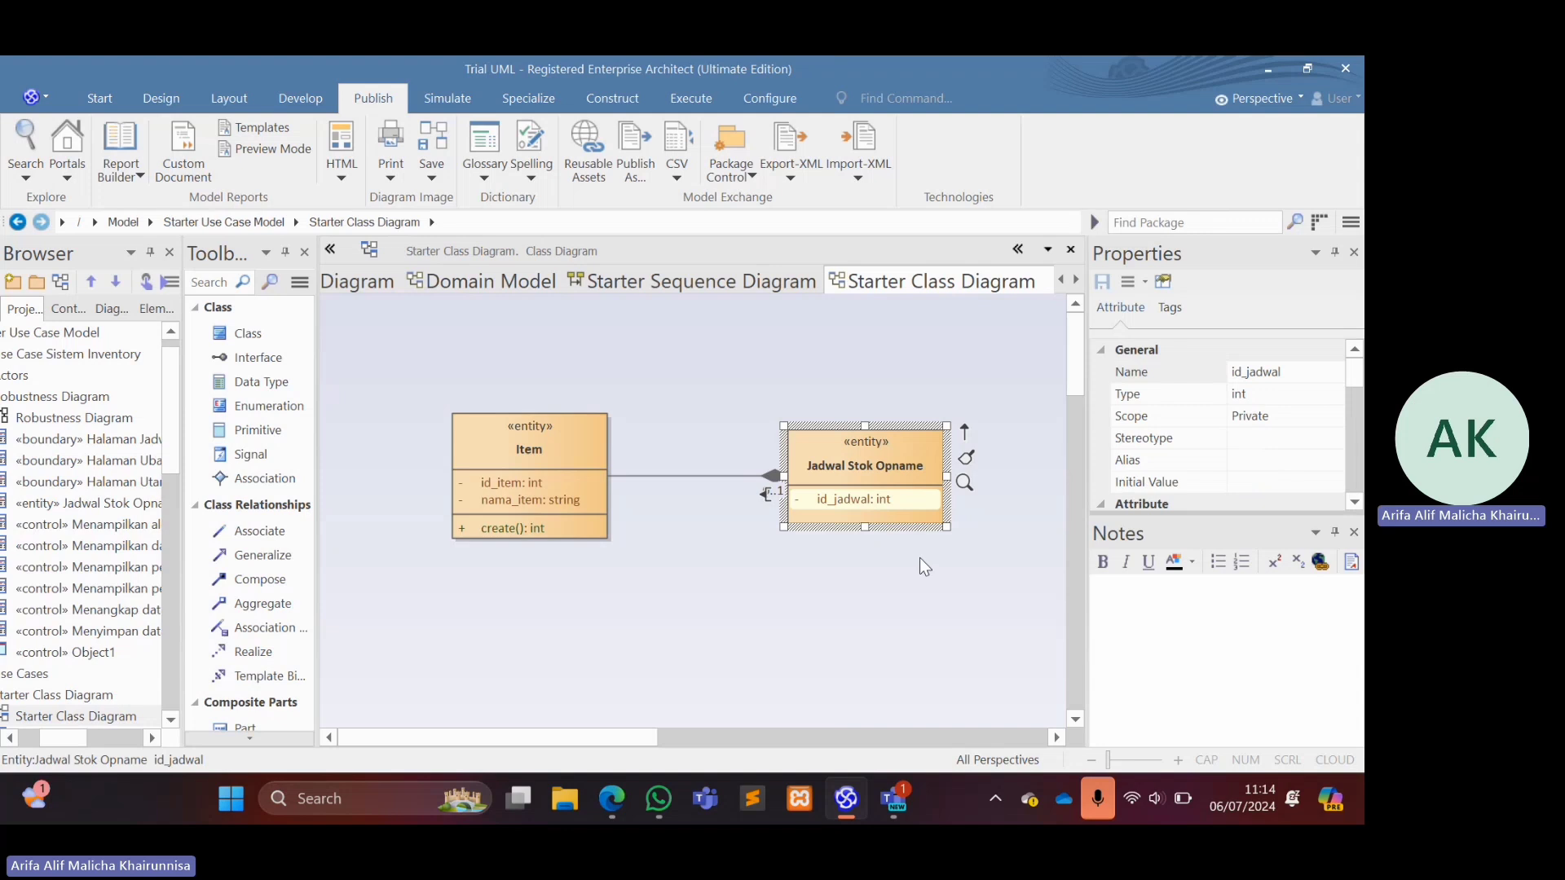
Add a private attribute named tanggal of type datetime to Jadwal Stok Opname, below id_jadwal.
right_click(866, 506)
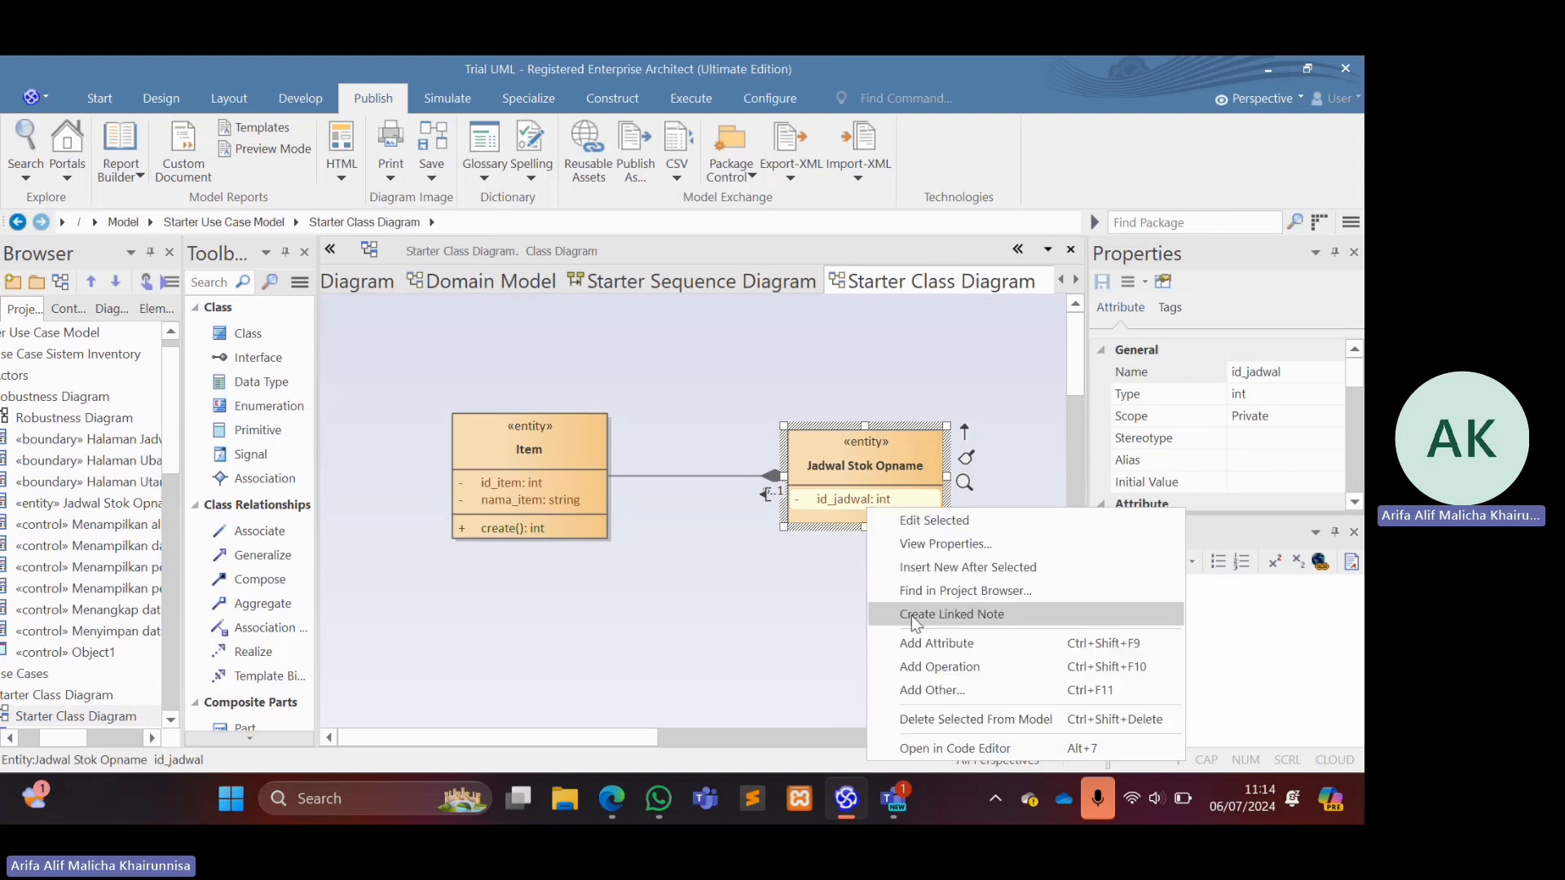
left_click(932, 648)
type("t: int")
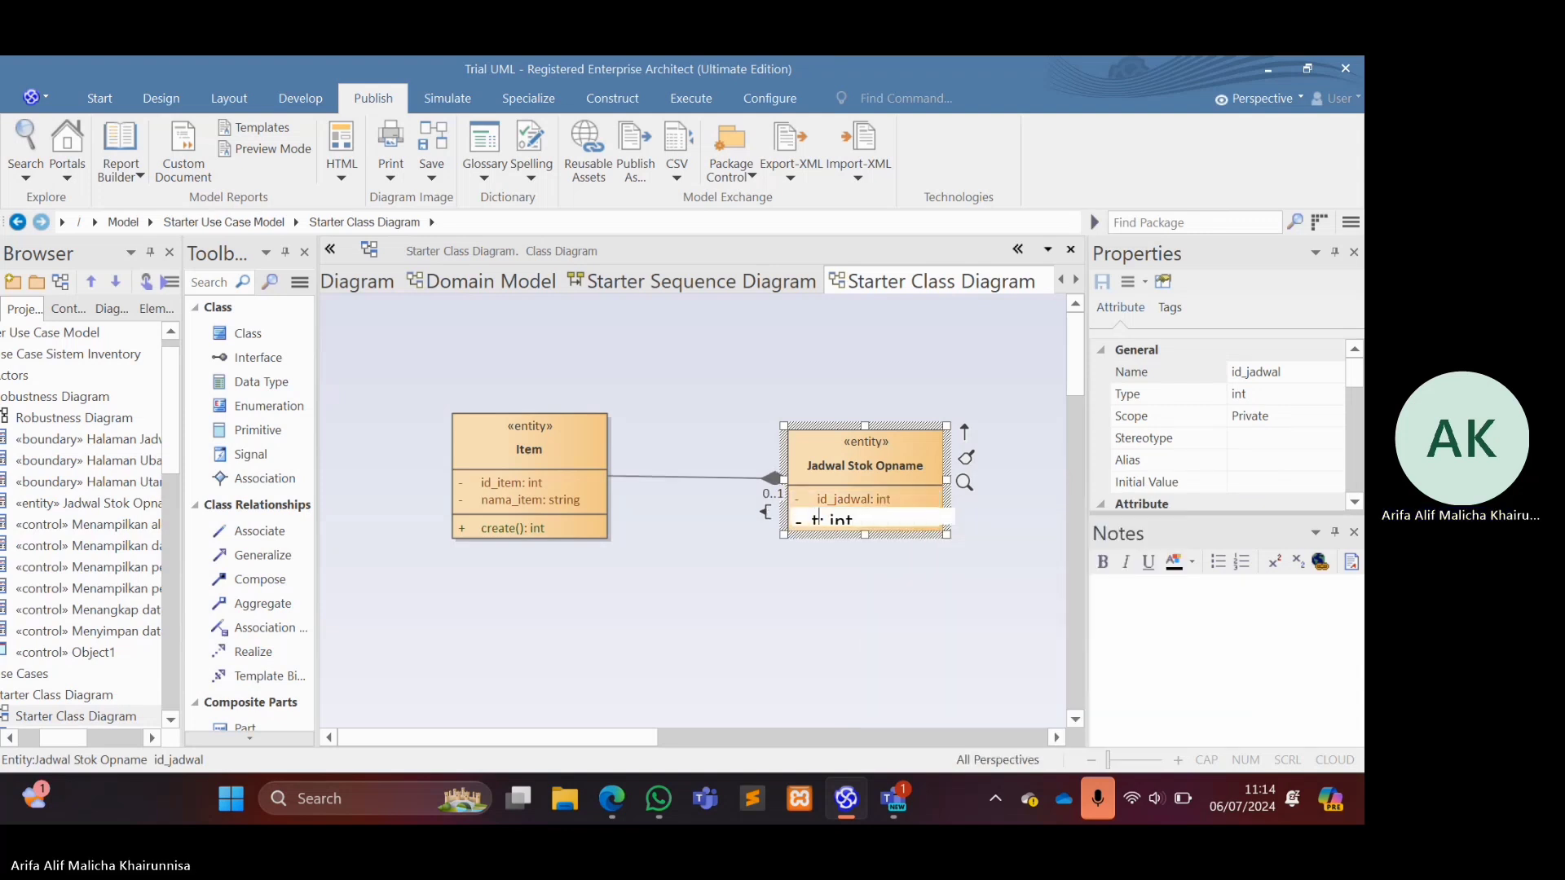
type("anggal")
key("Right")
key("Right")
key("Right")
key("Right")
key("Right")
key("BackSpace")
key("BackSpace")
key("BackSpace")
type("datet")
key("BackSpace")
key("BackSpace")
type("etime")
key("Return")
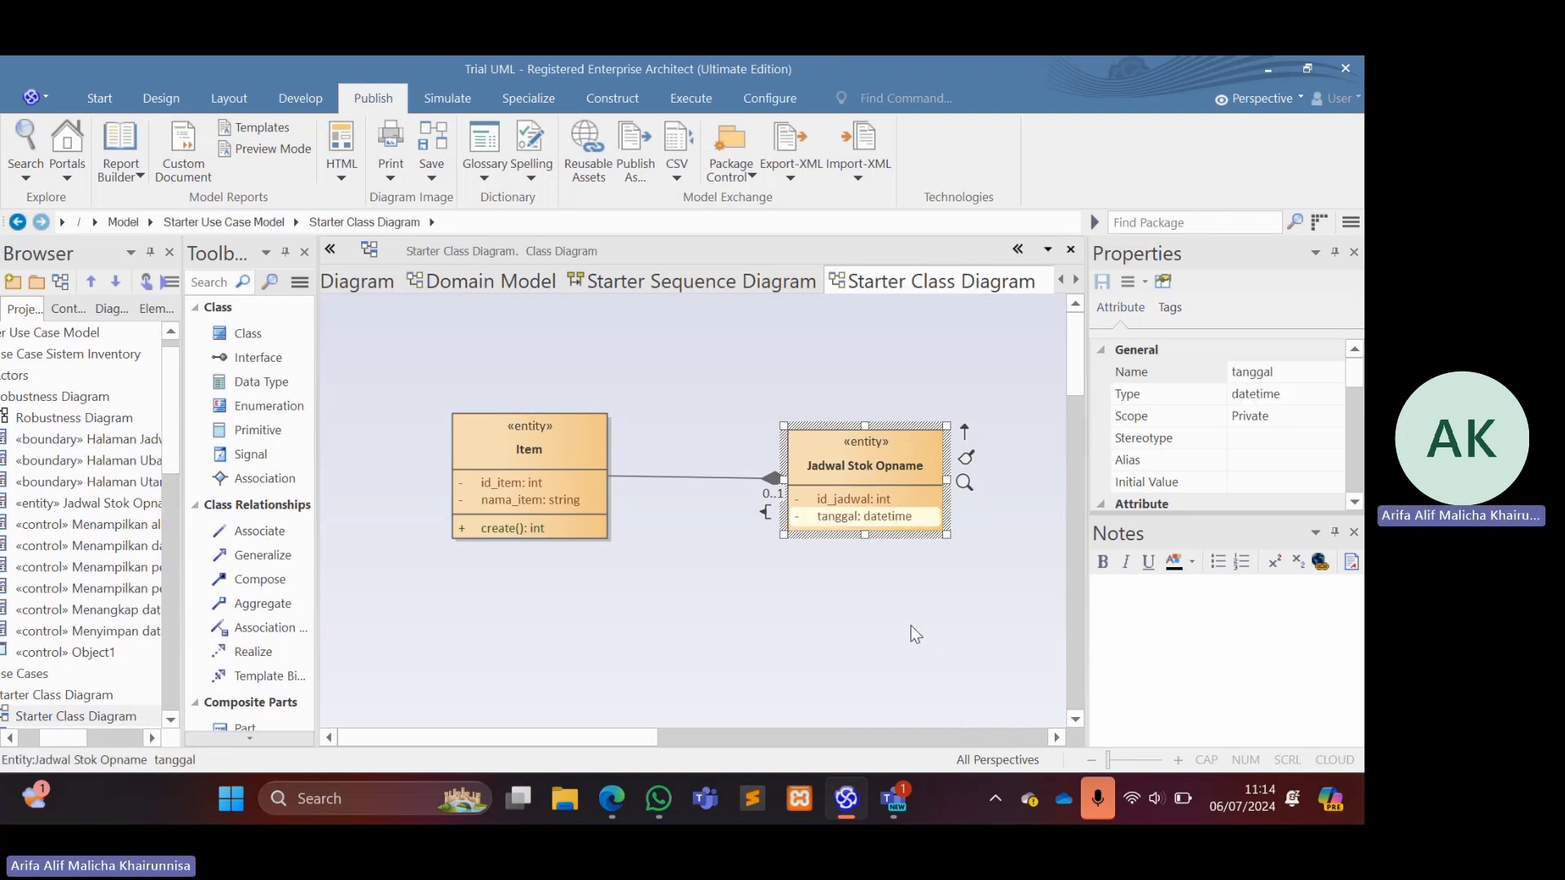
Add a public operation named destroy without a return type to the Jadwal Stok Opname entity.
right_click(882, 524)
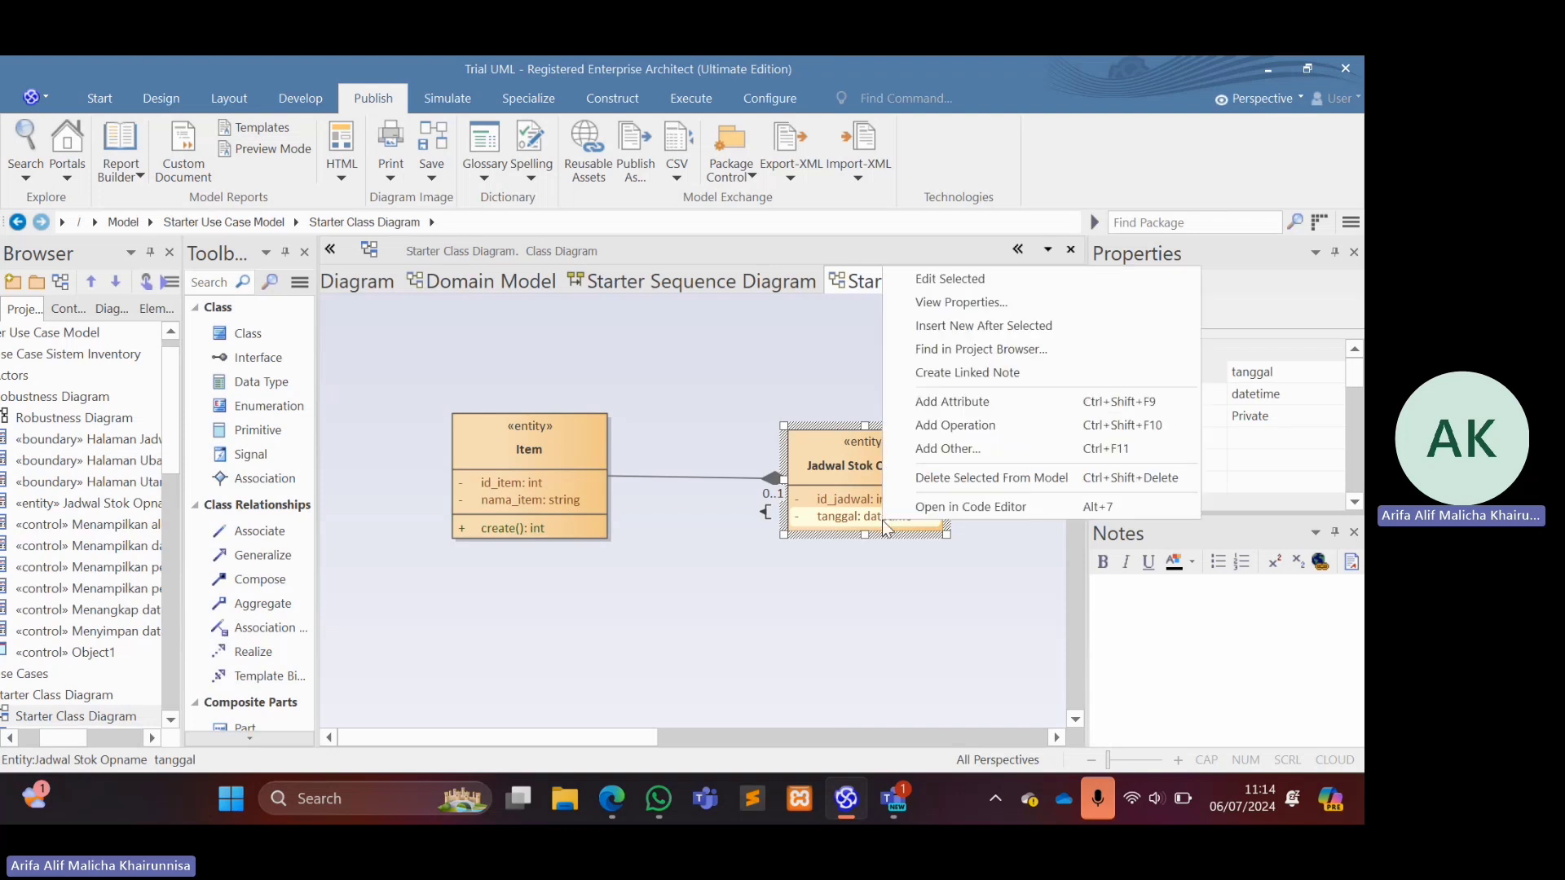
left_click(916, 426)
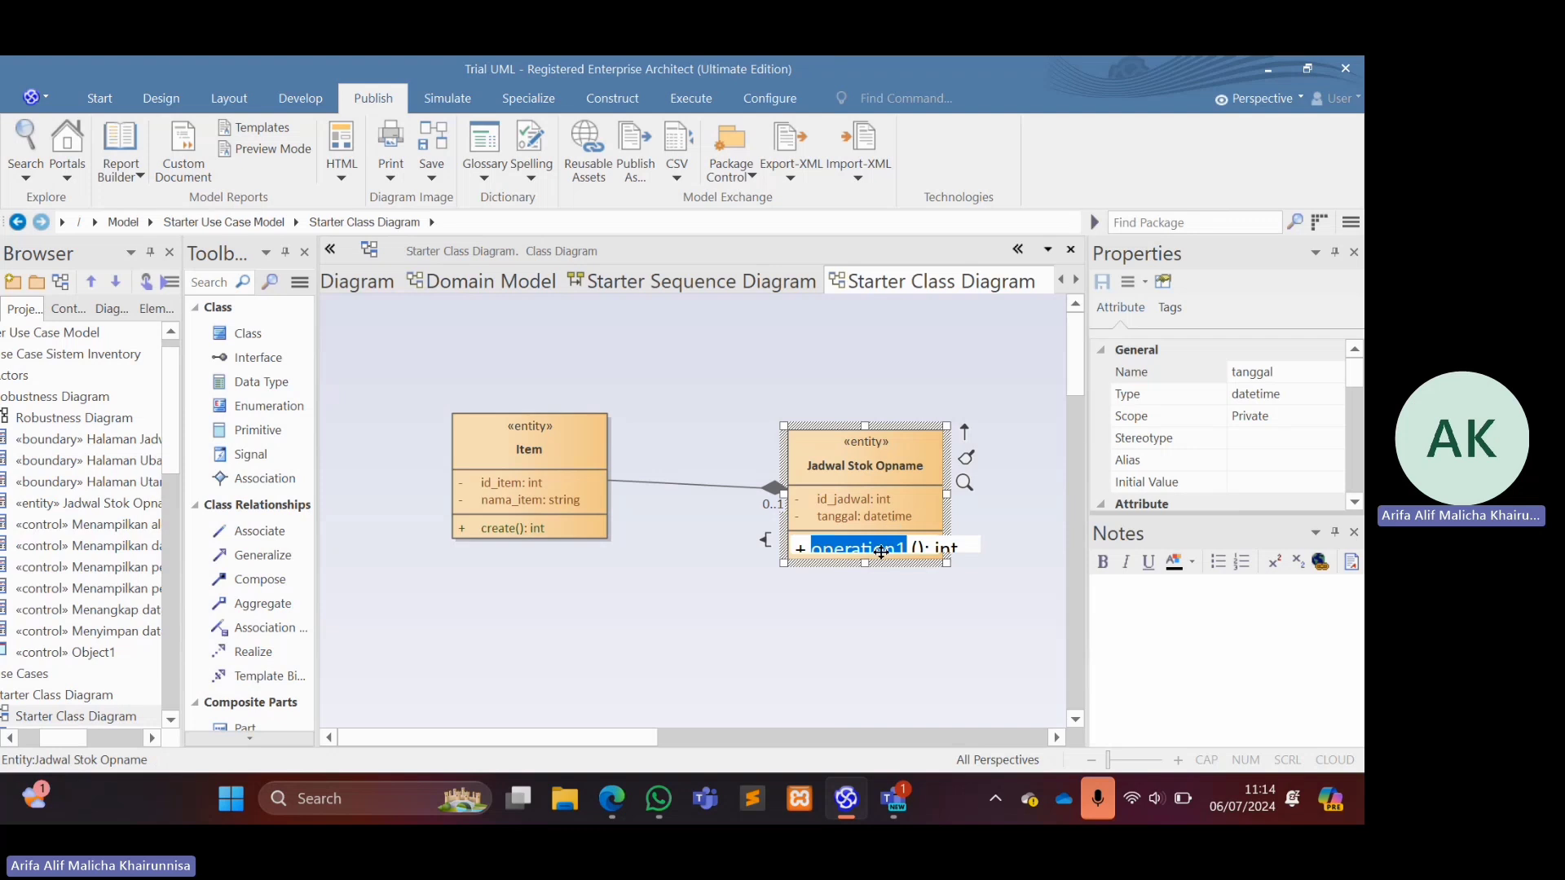
type("destroy")
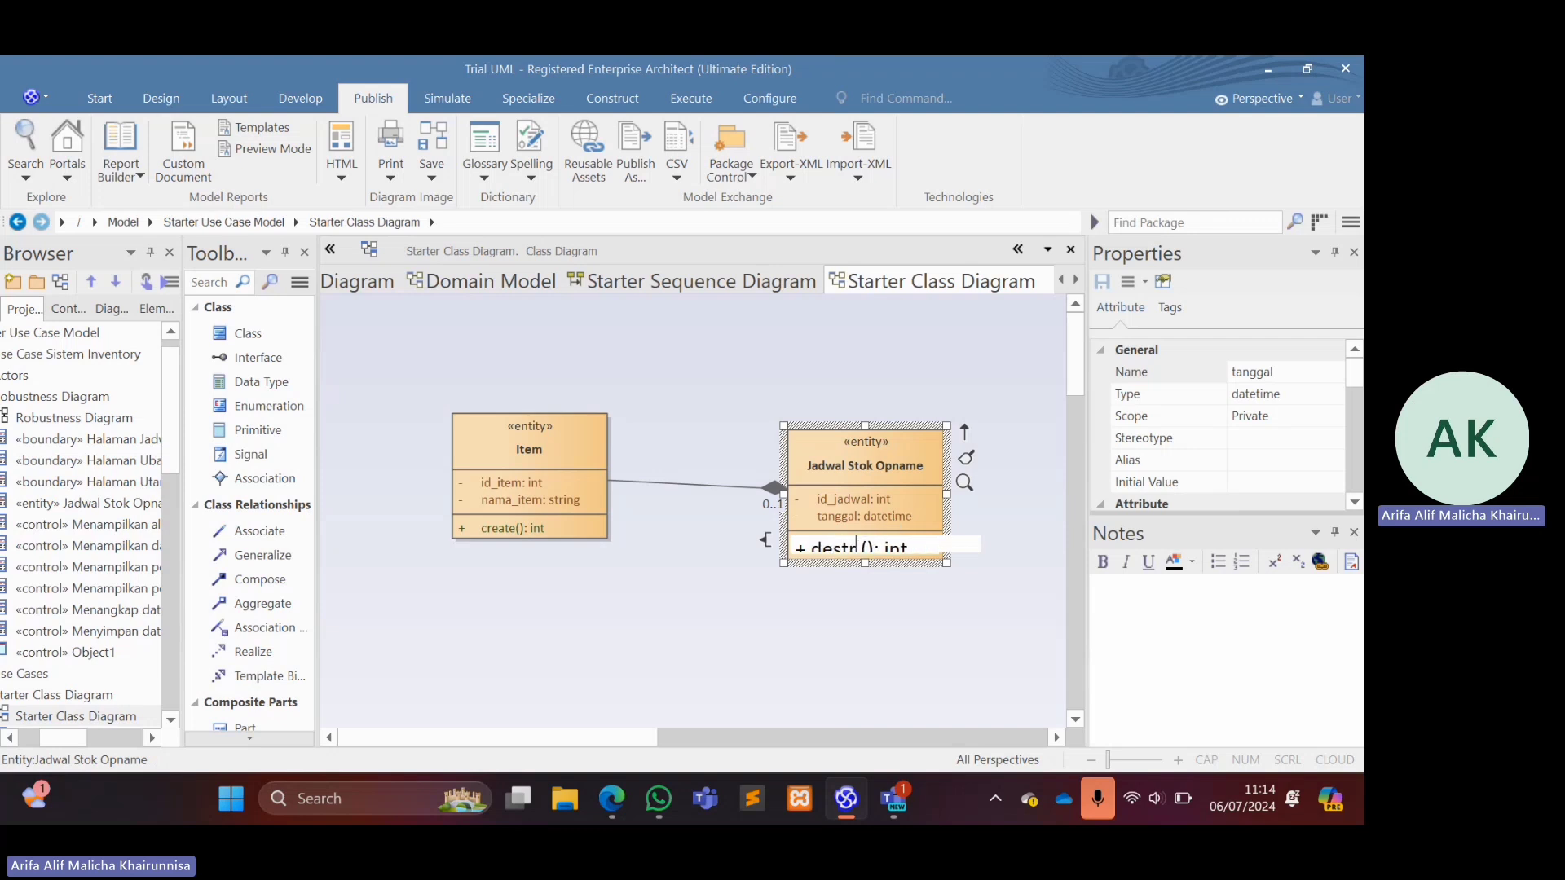
key("End")
key("BackSpace")
key("BackSpace")
key("BackSpace")
key("BackSpace")
key("BackSpace")
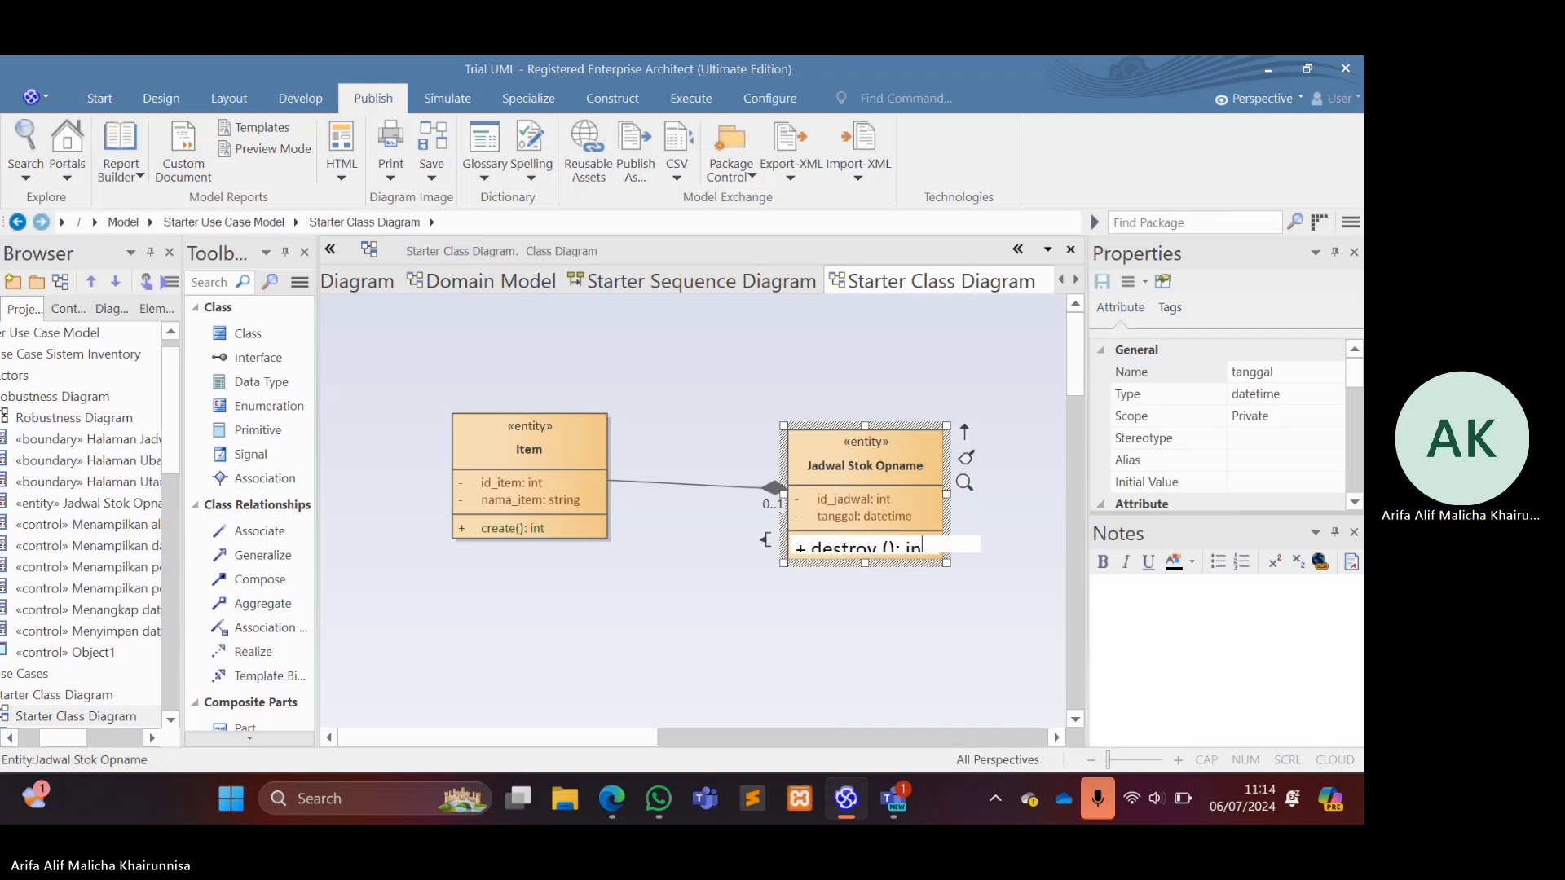
key("Return")
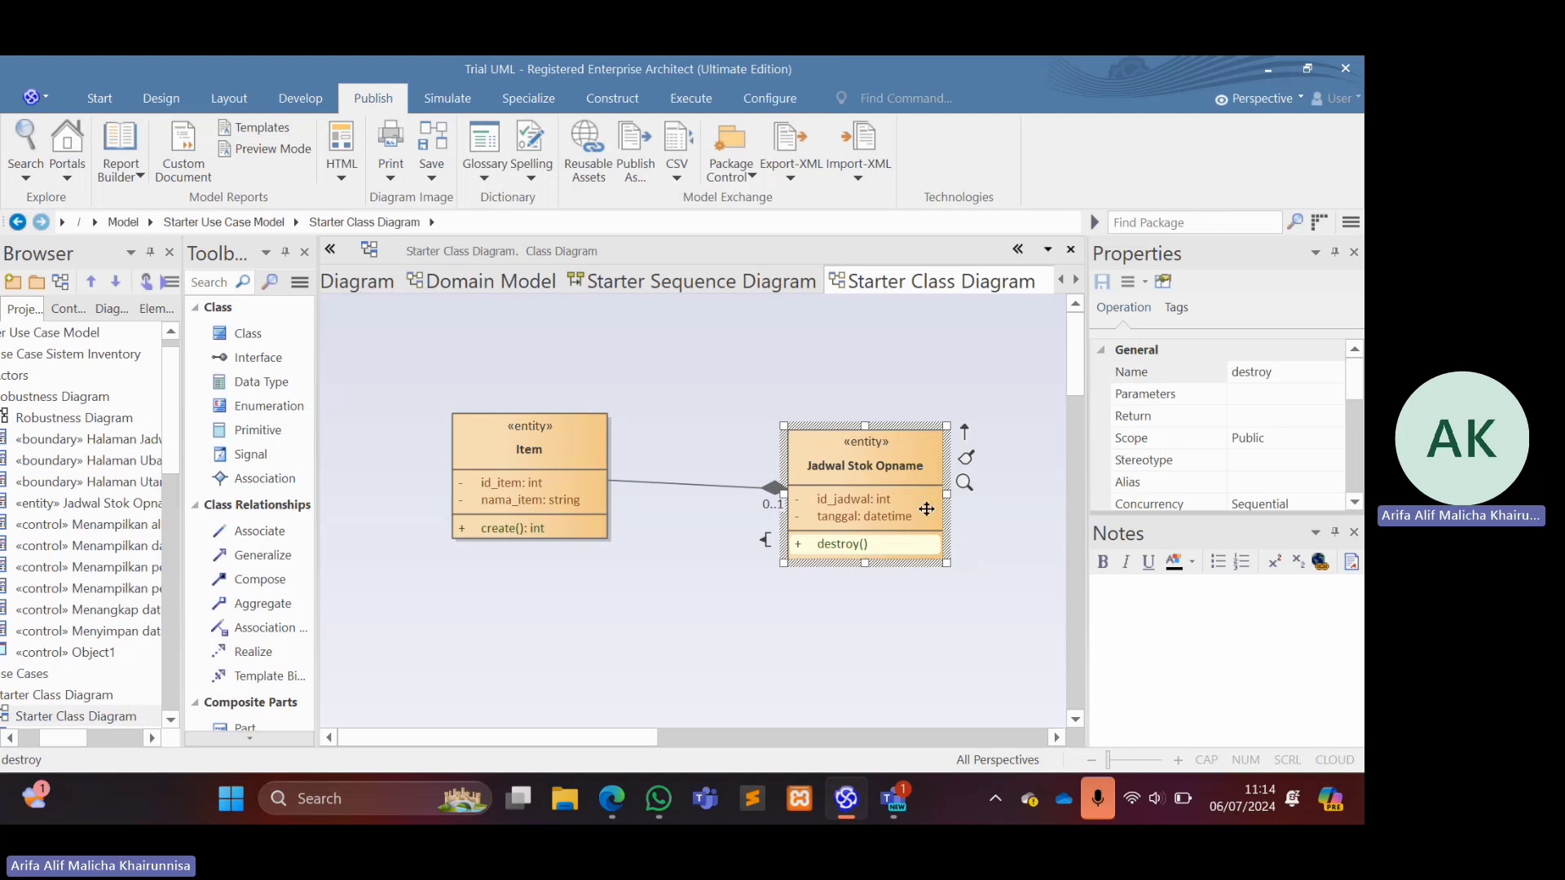
Move Jadwal Stok Opname up to a top position of 86, about level with the Item entity.
left_click_drag(905, 419, 905, 413)
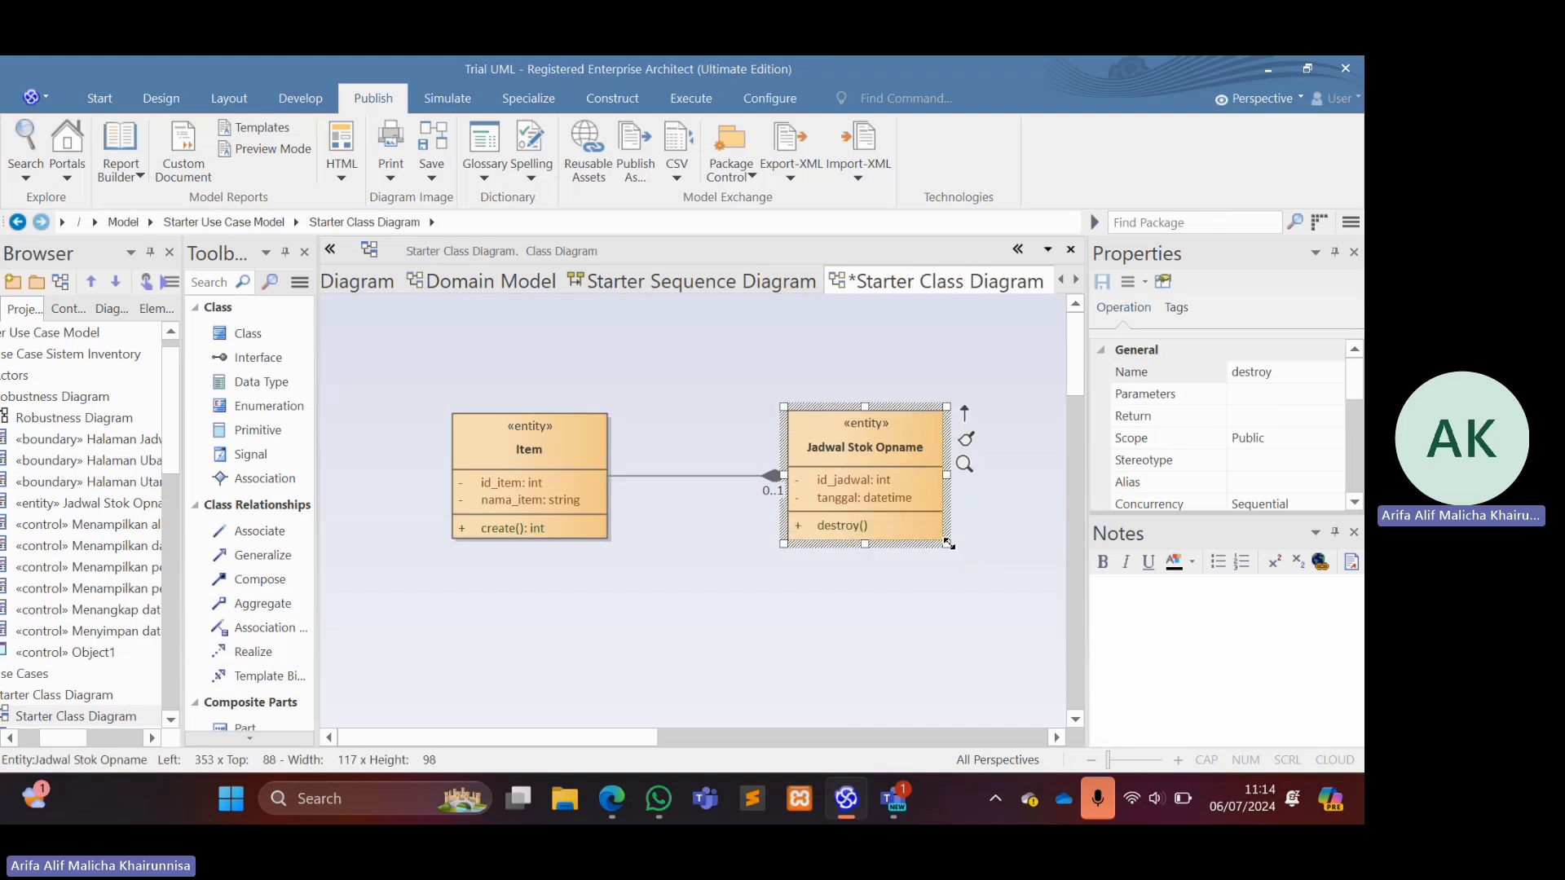
left_click_drag(948, 544, 947, 541)
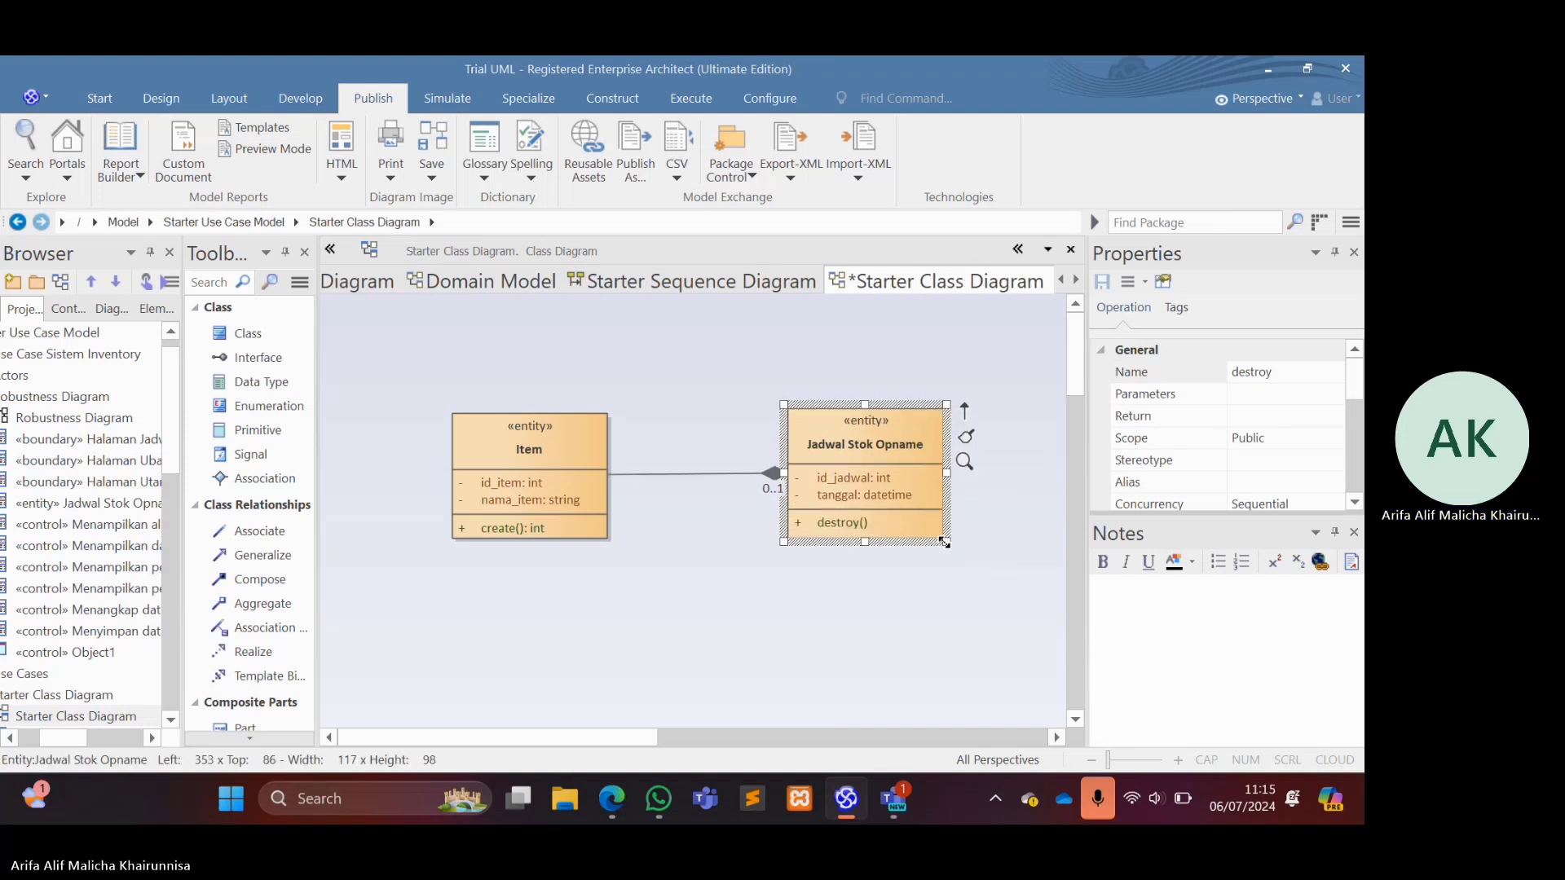
left_click(968, 570)
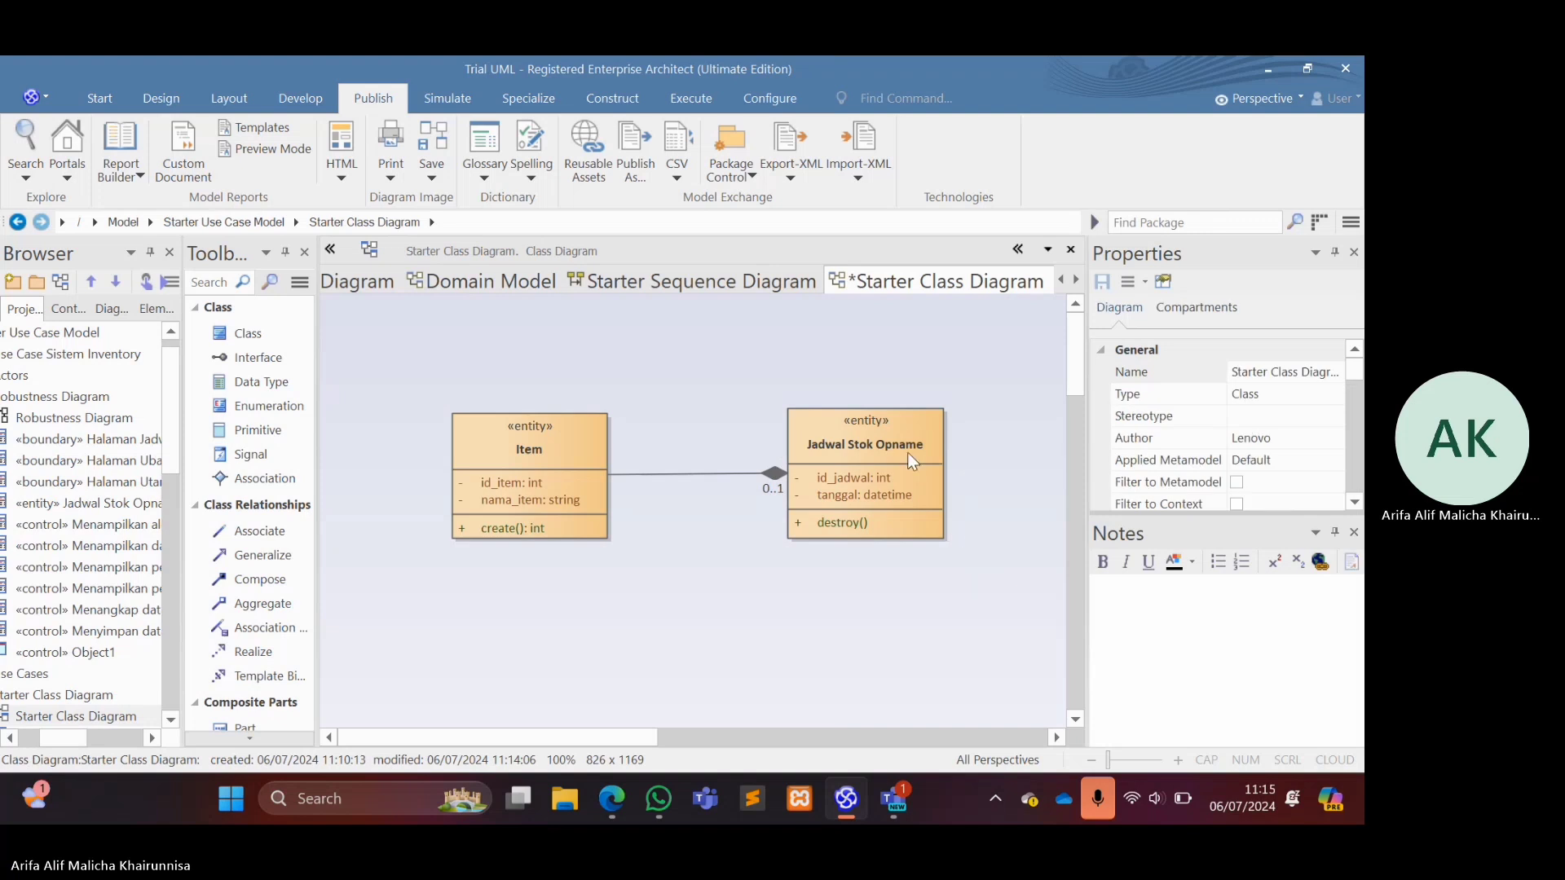
Reapply Entity as the element type of Jadwal Stok Opname and save the class diagram.
left_click(873, 417)
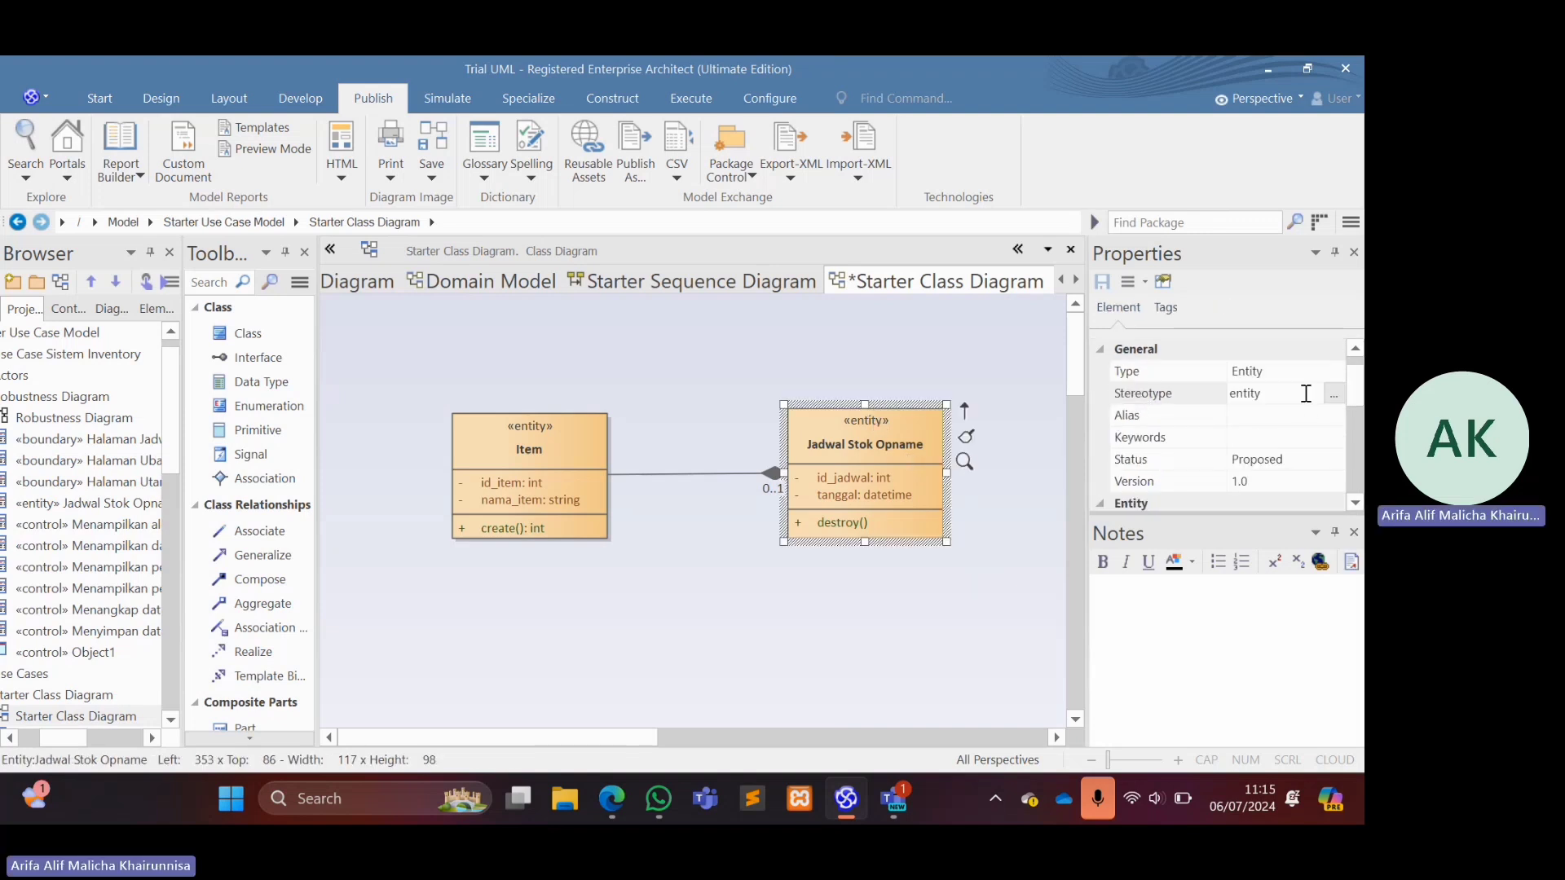
left_click(1334, 370)
left_click(1333, 370)
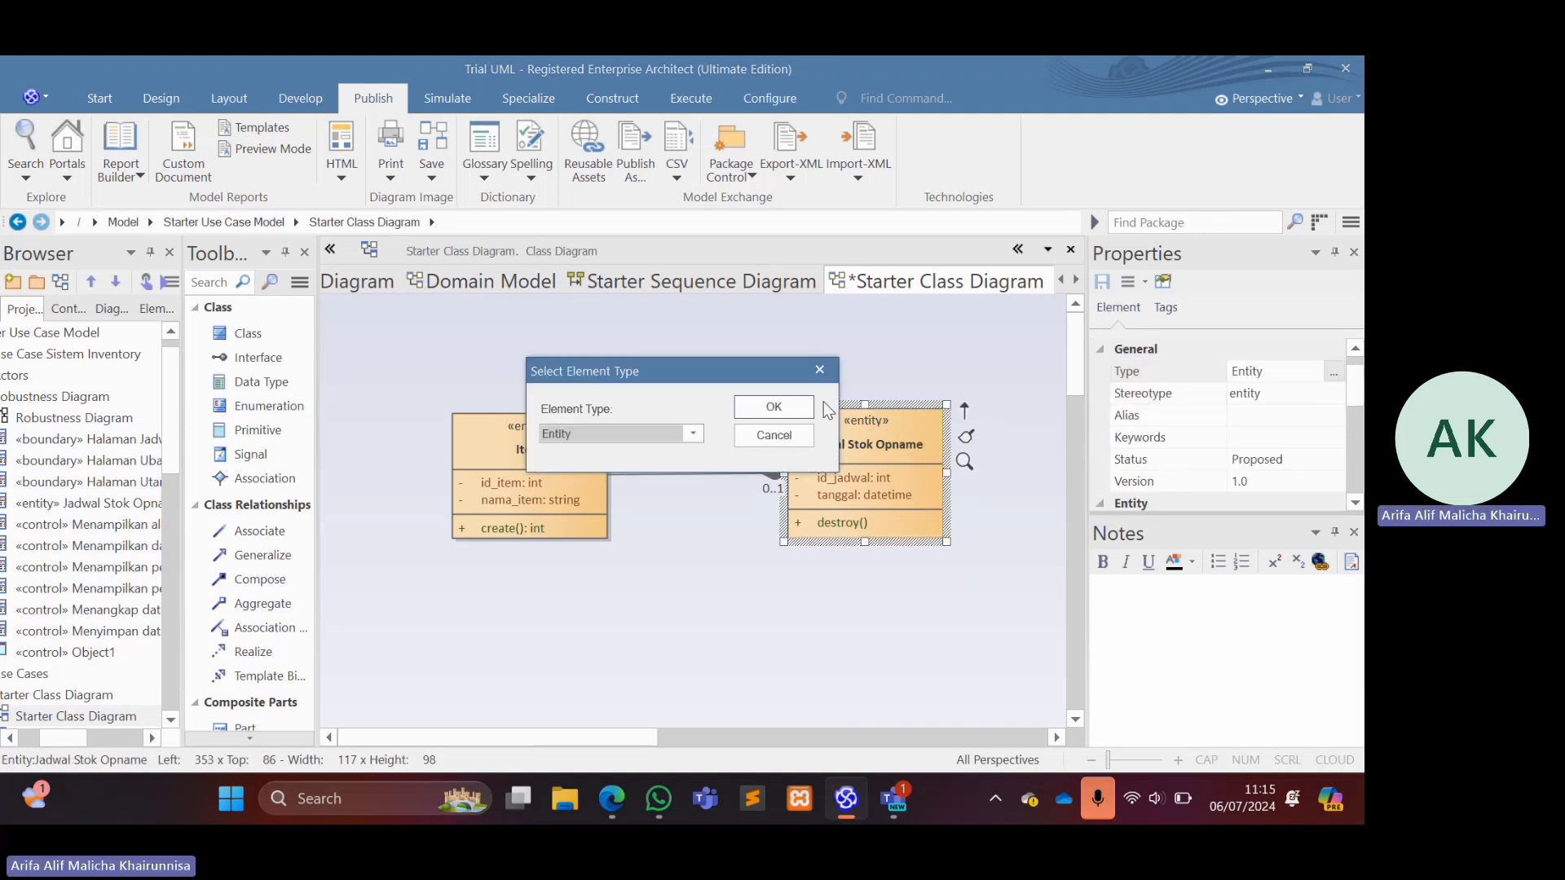
left_click(696, 438)
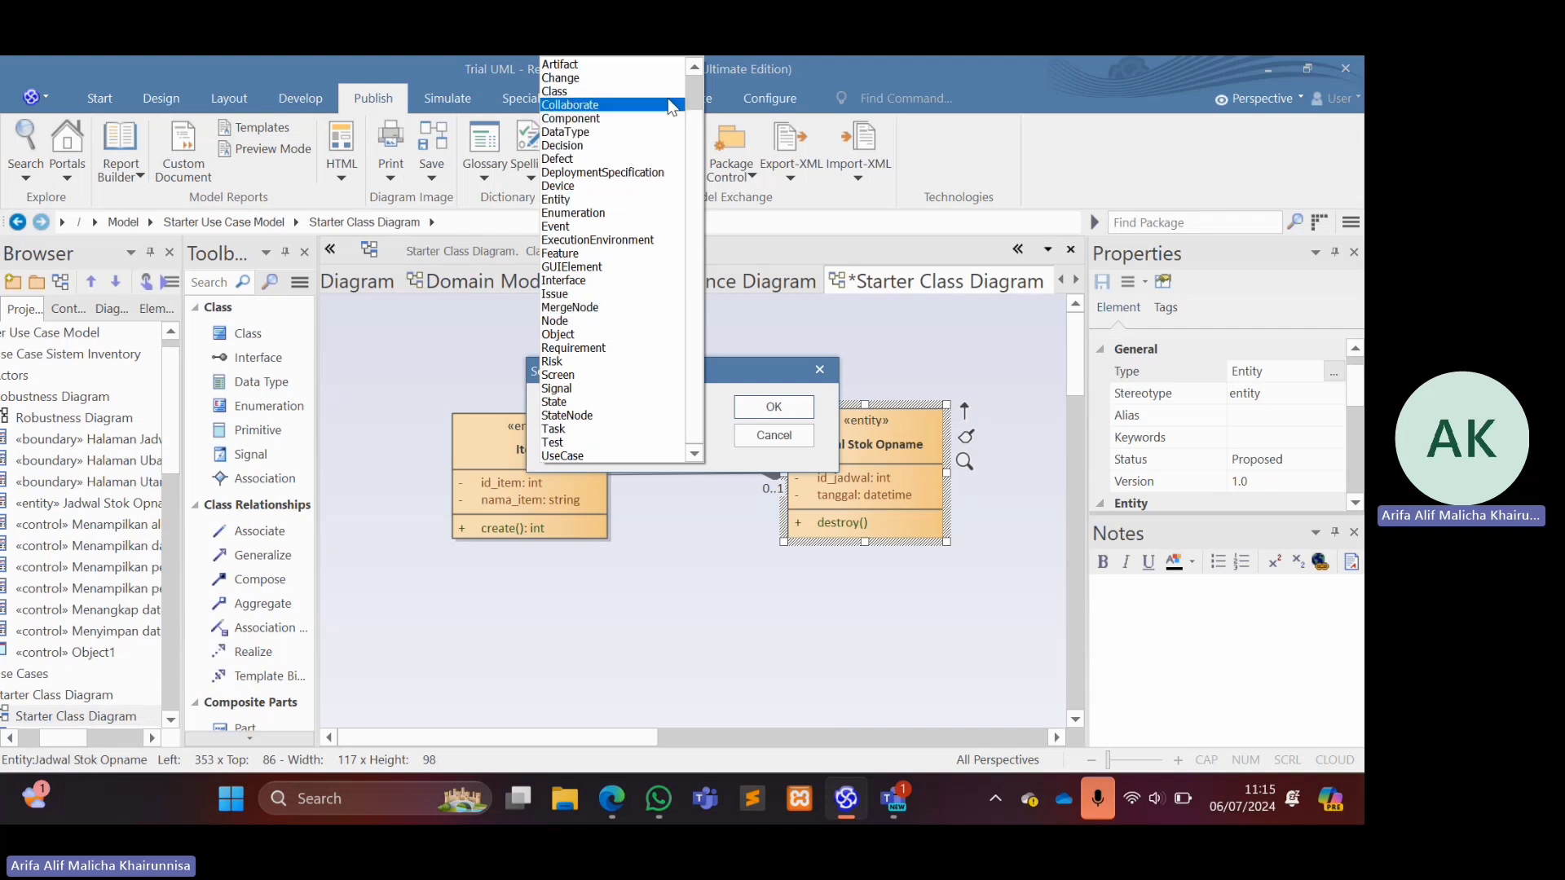
left_click(639, 198)
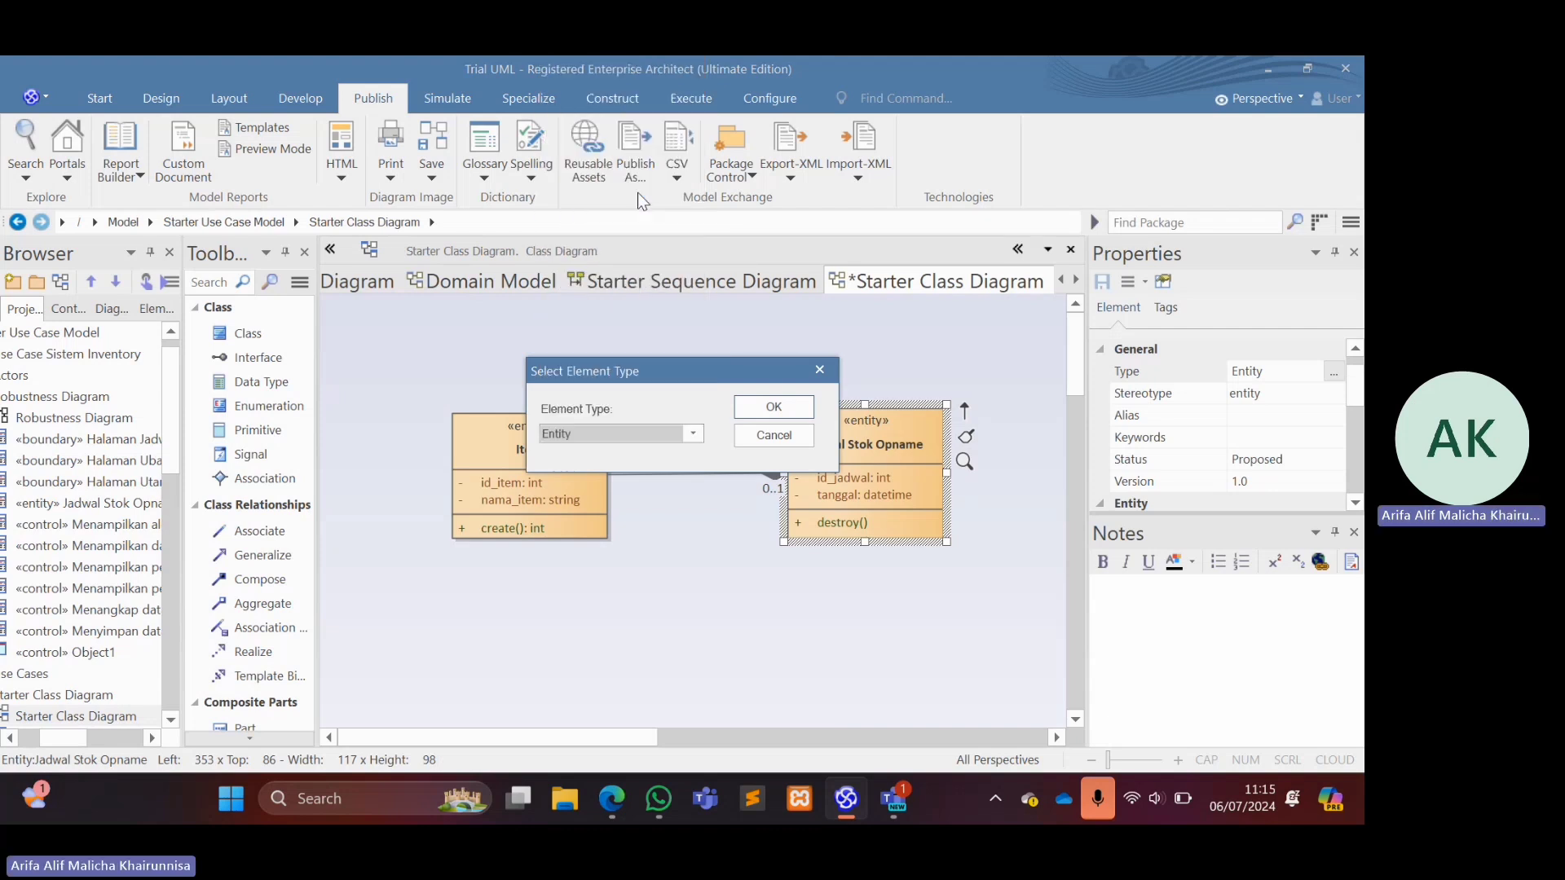
left_click(775, 410)
left_click(989, 600)
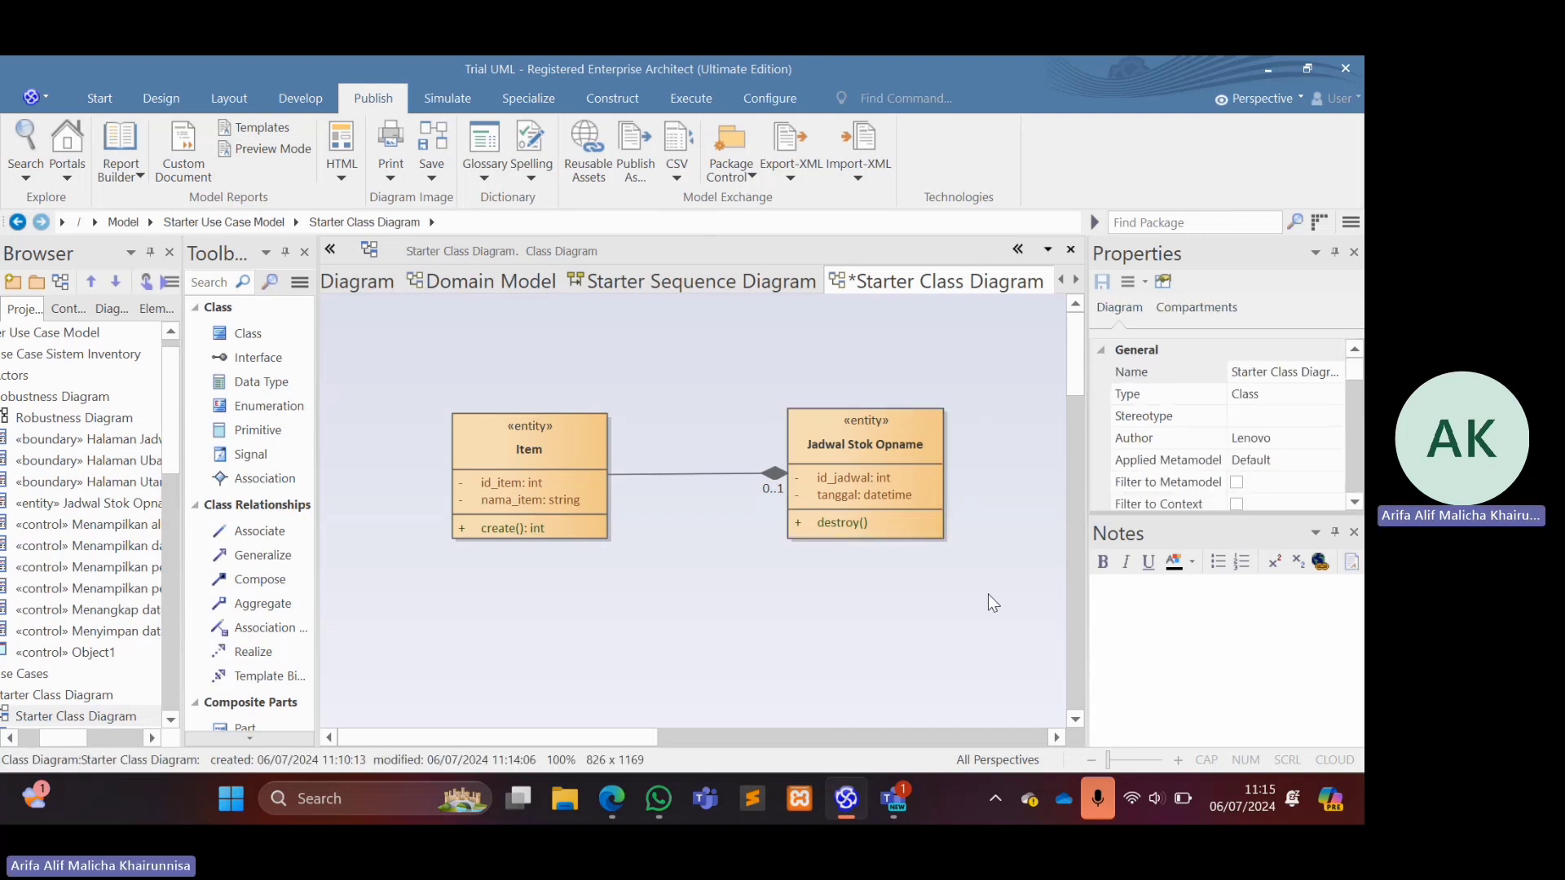
key("ctrl+s")
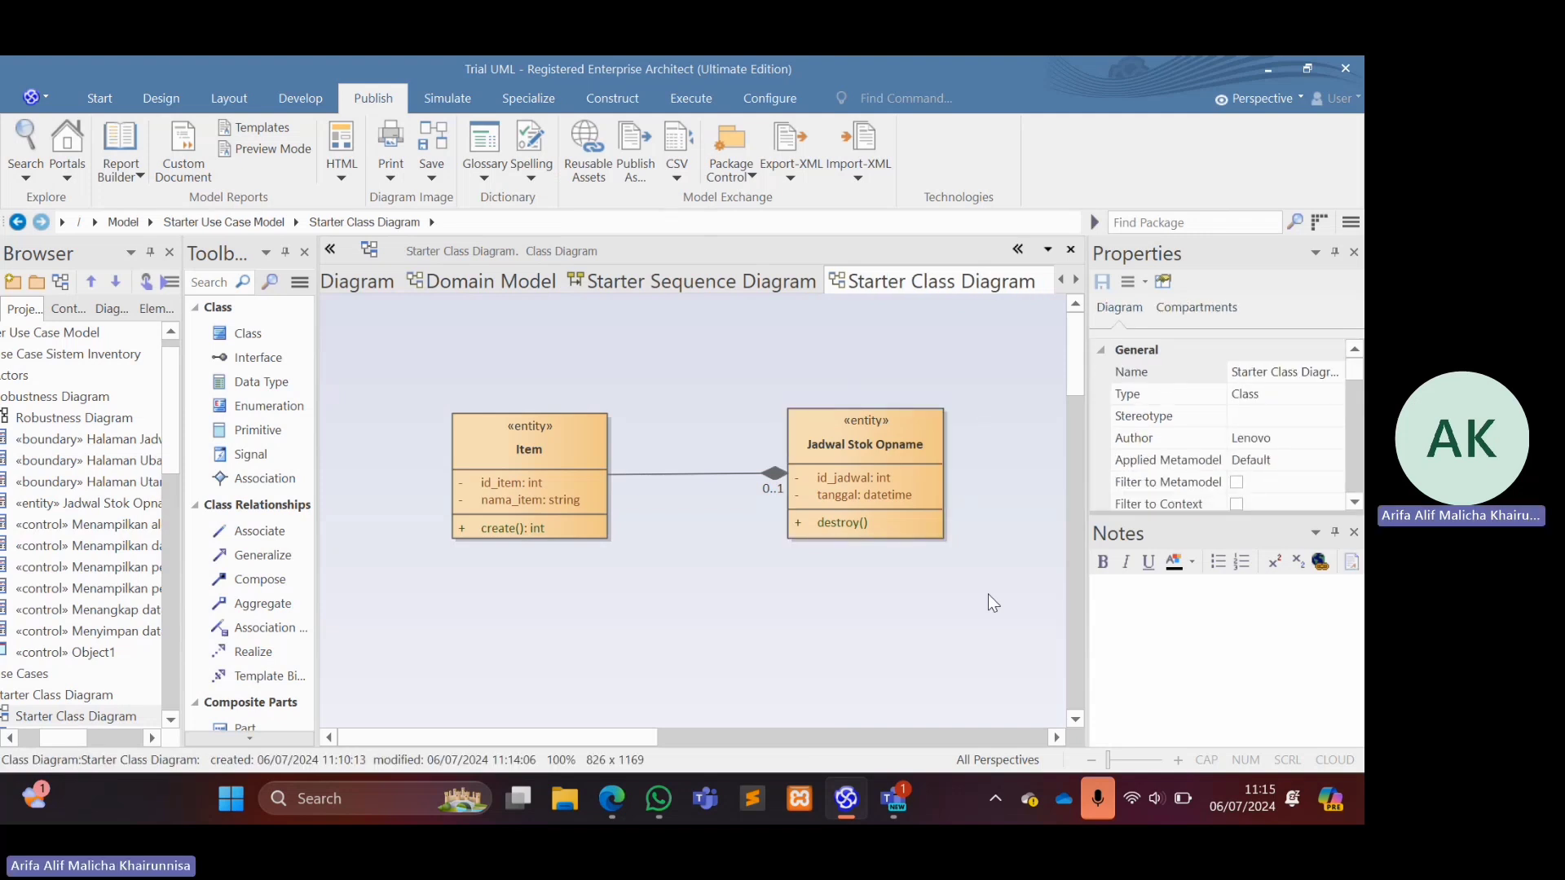